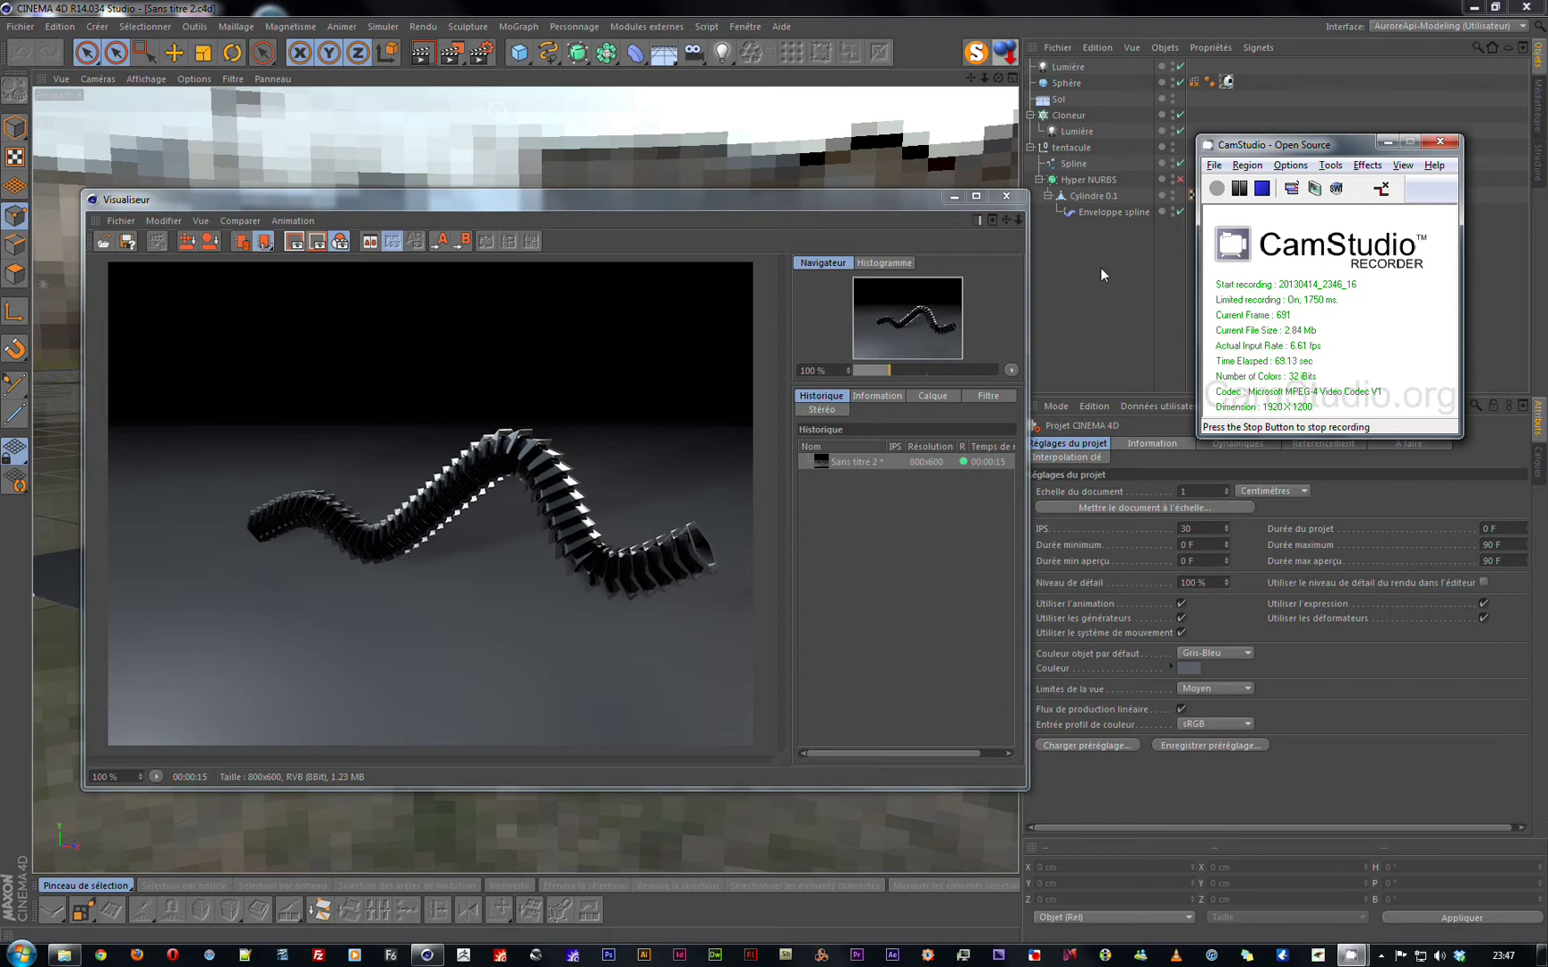
Close the render viewer showing the finished tentacle and create a new empty scene.
{"action": "key", "text": "alt+Tab"}
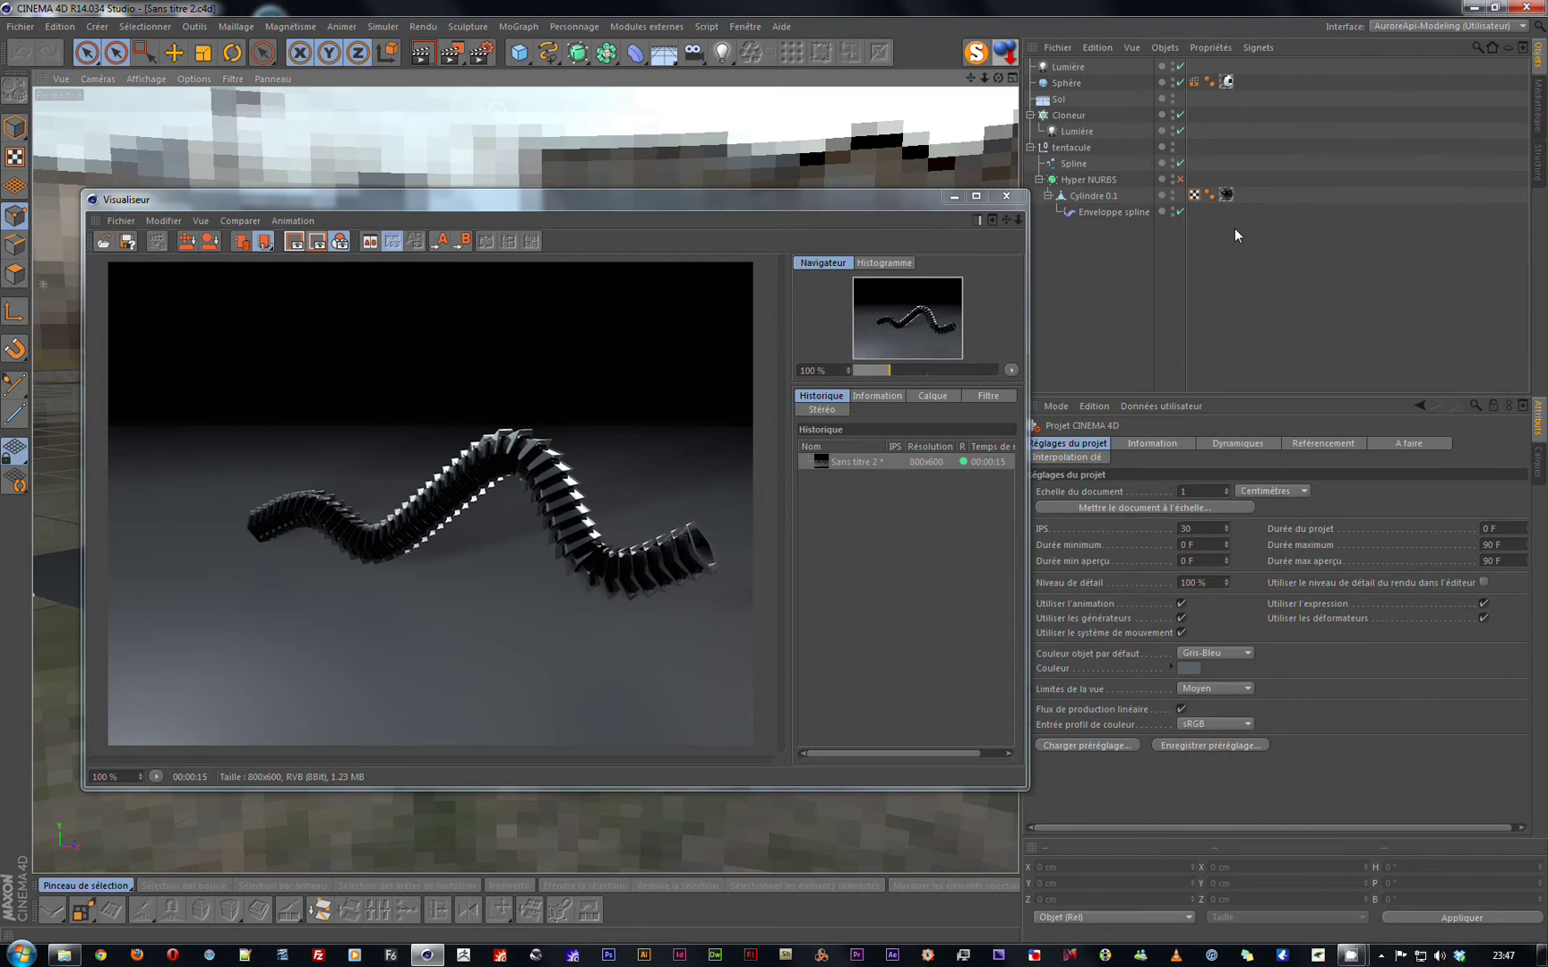
{"action": "left_click", "coordinate": [1003, 197]}
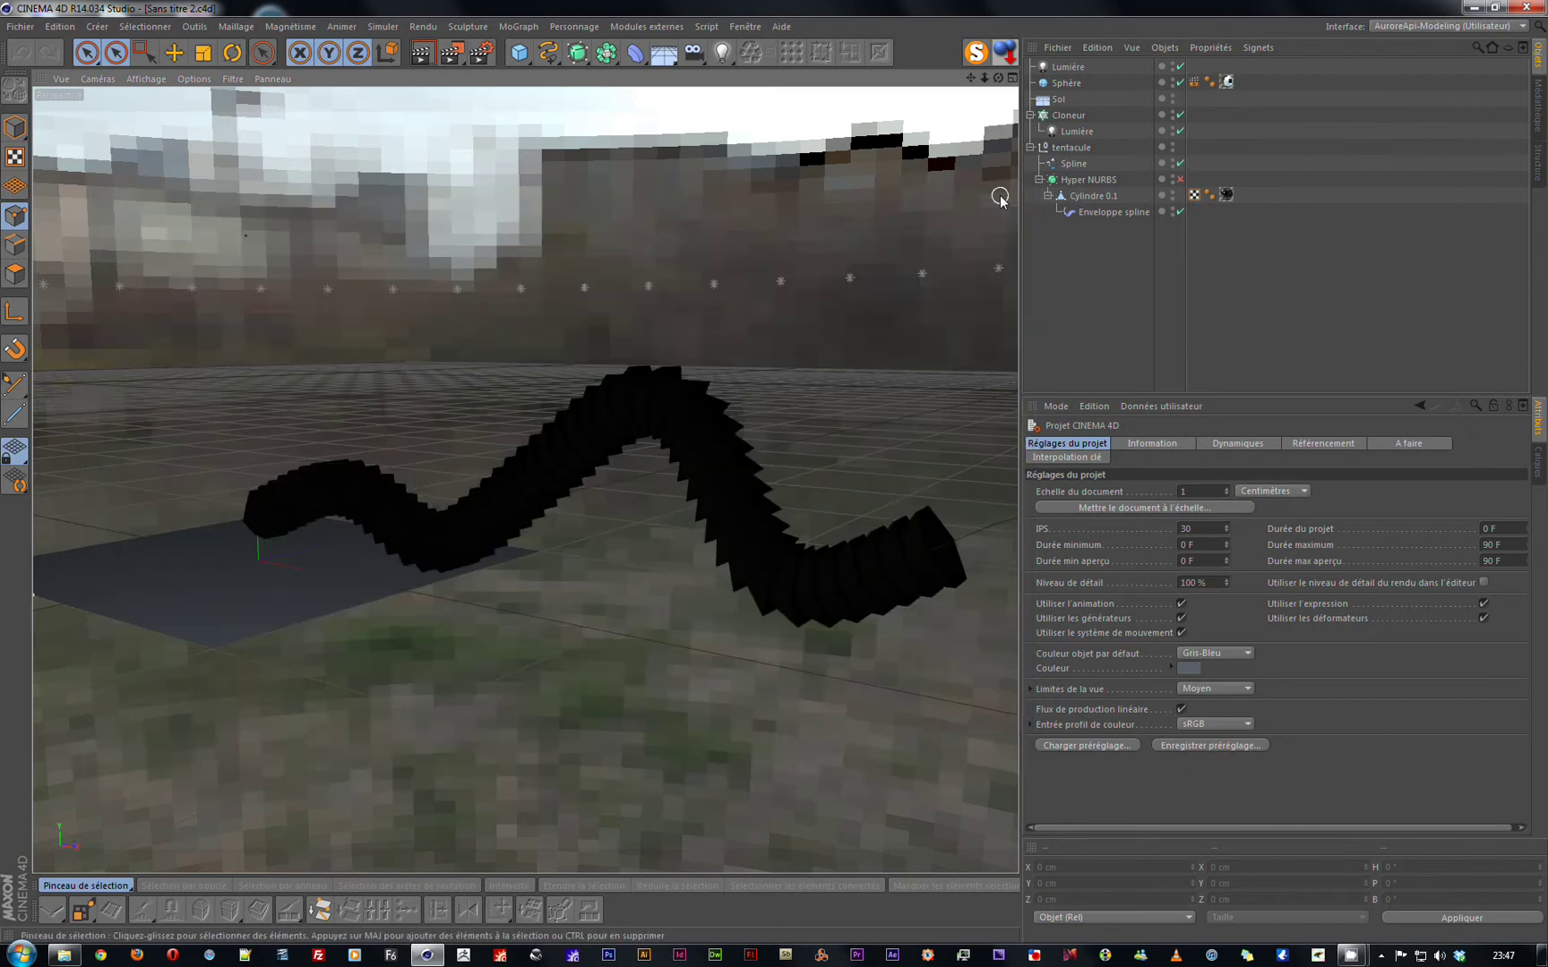
{"action": "key", "text": "ctrl+n"}
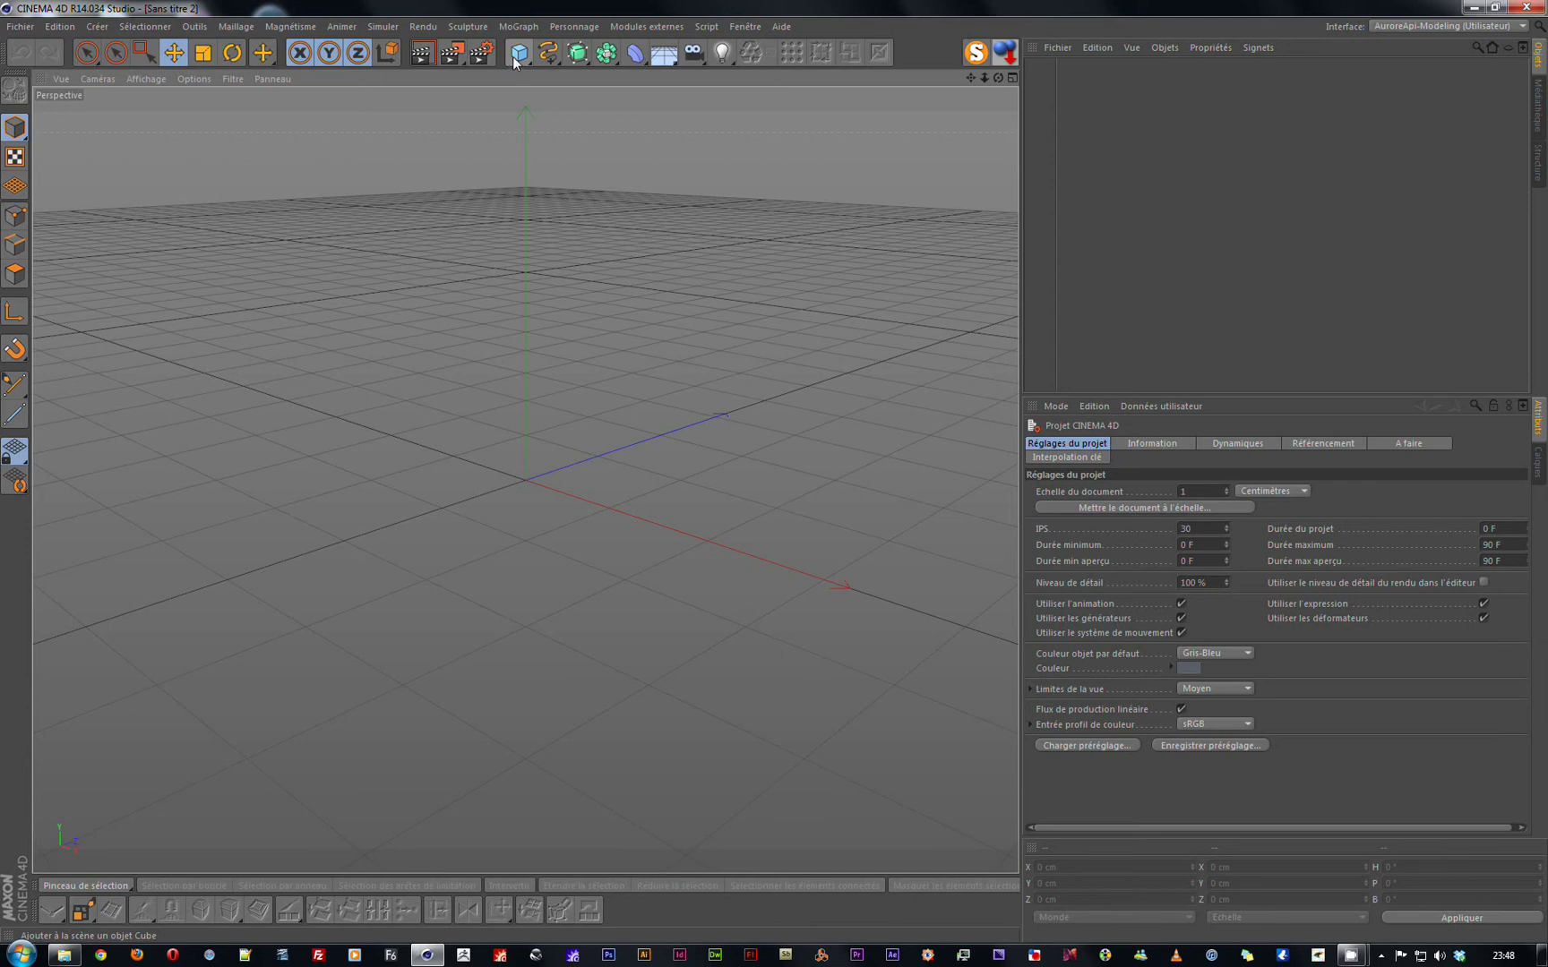
Add a cylinder oriented along +X and display the perspective view with Gouraud shading and lines.
{"action": "left_click", "coordinate": [513, 56]}
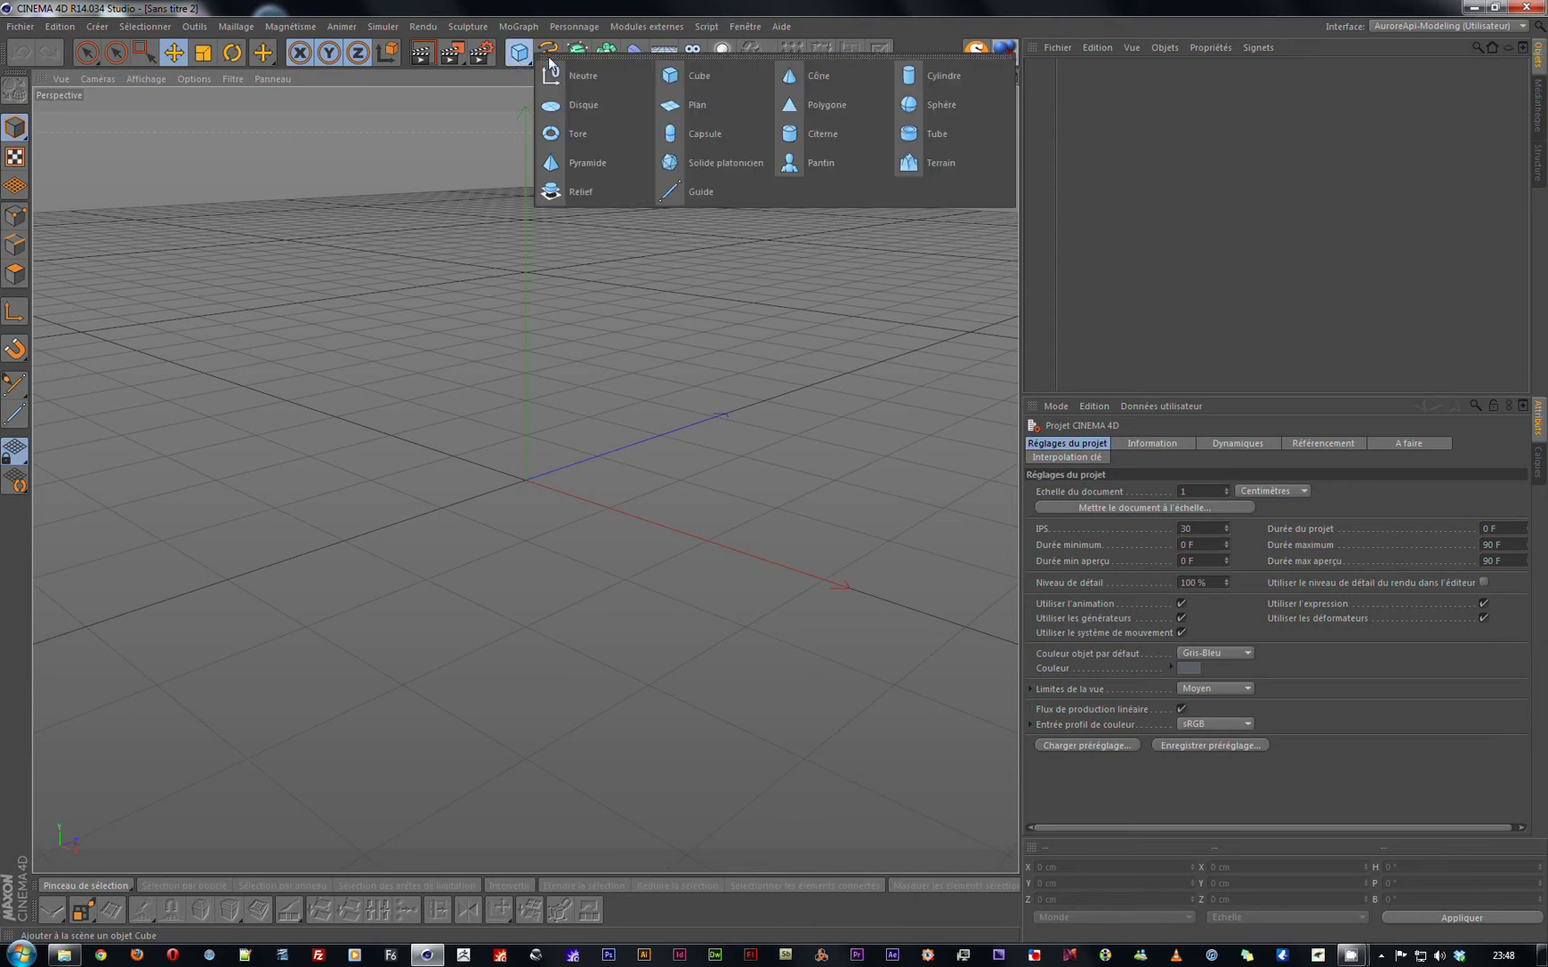
{"action": "left_click", "coordinate": [983, 85]}
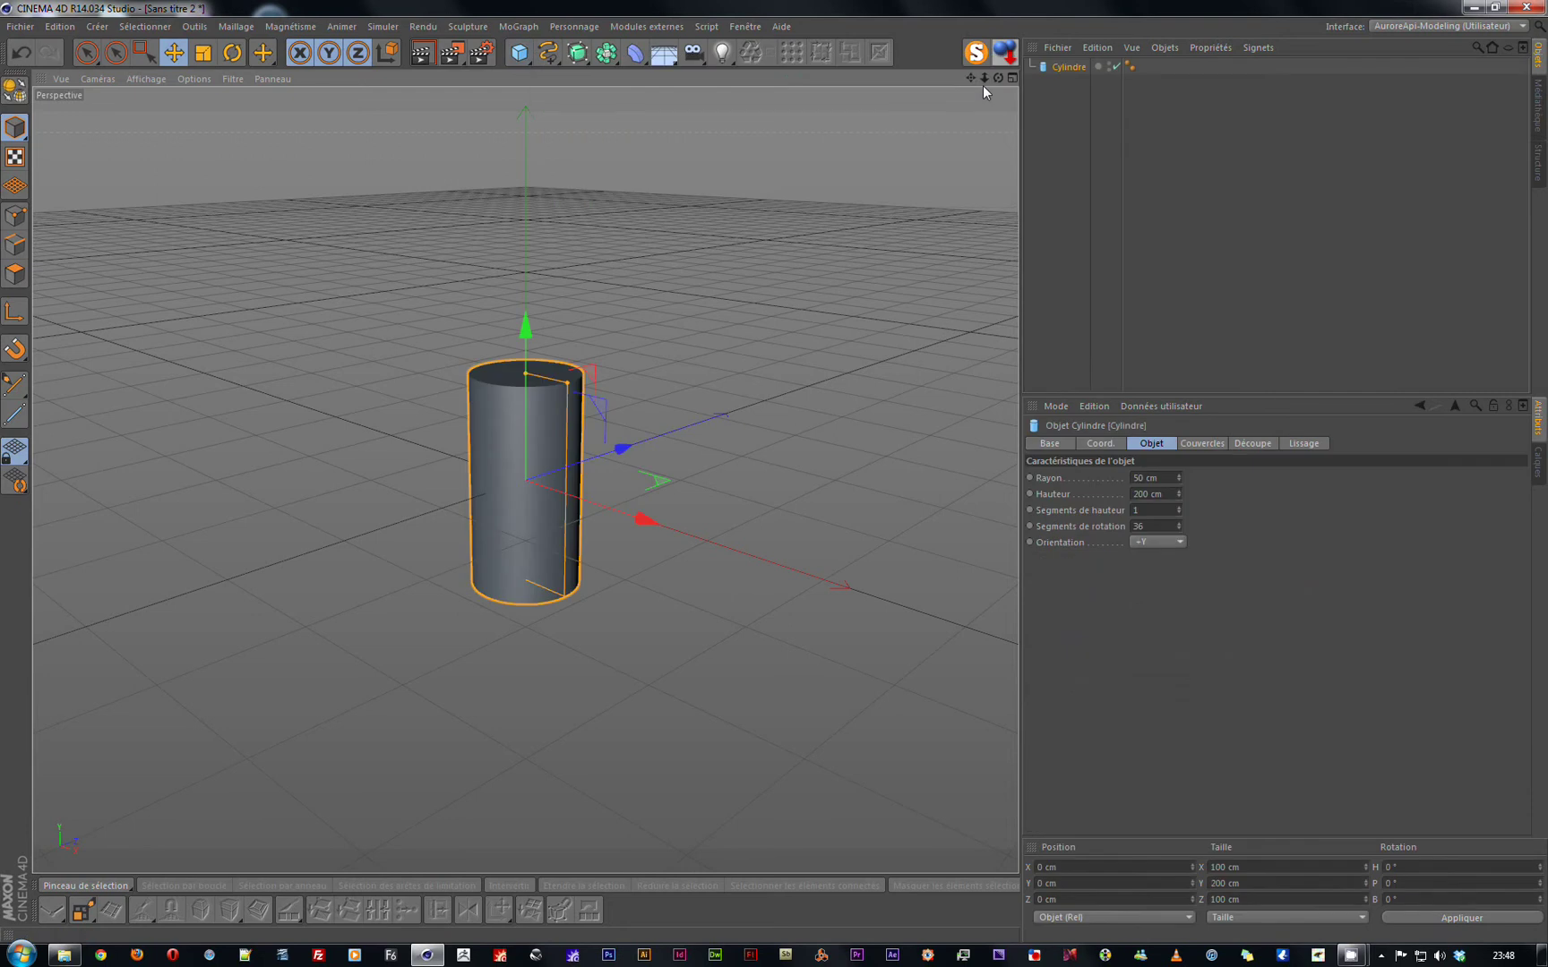
{"action": "left_click", "coordinate": [1152, 543]}
{"action": "left_click", "coordinate": [1153, 559]}
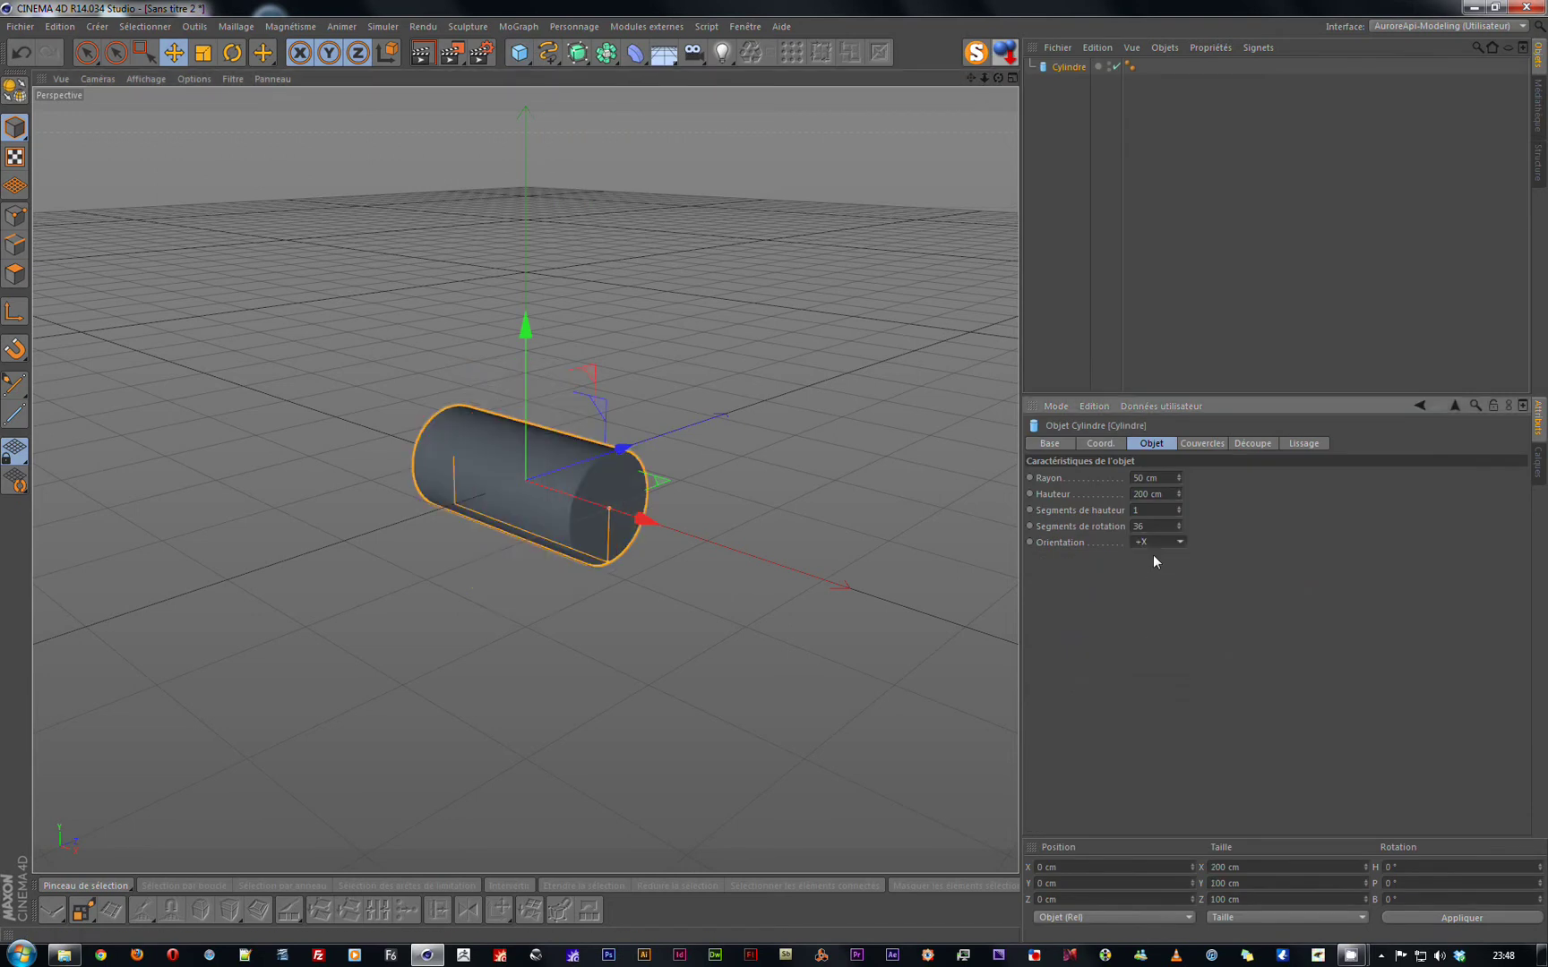
{"action": "left_click", "coordinate": [156, 80]}
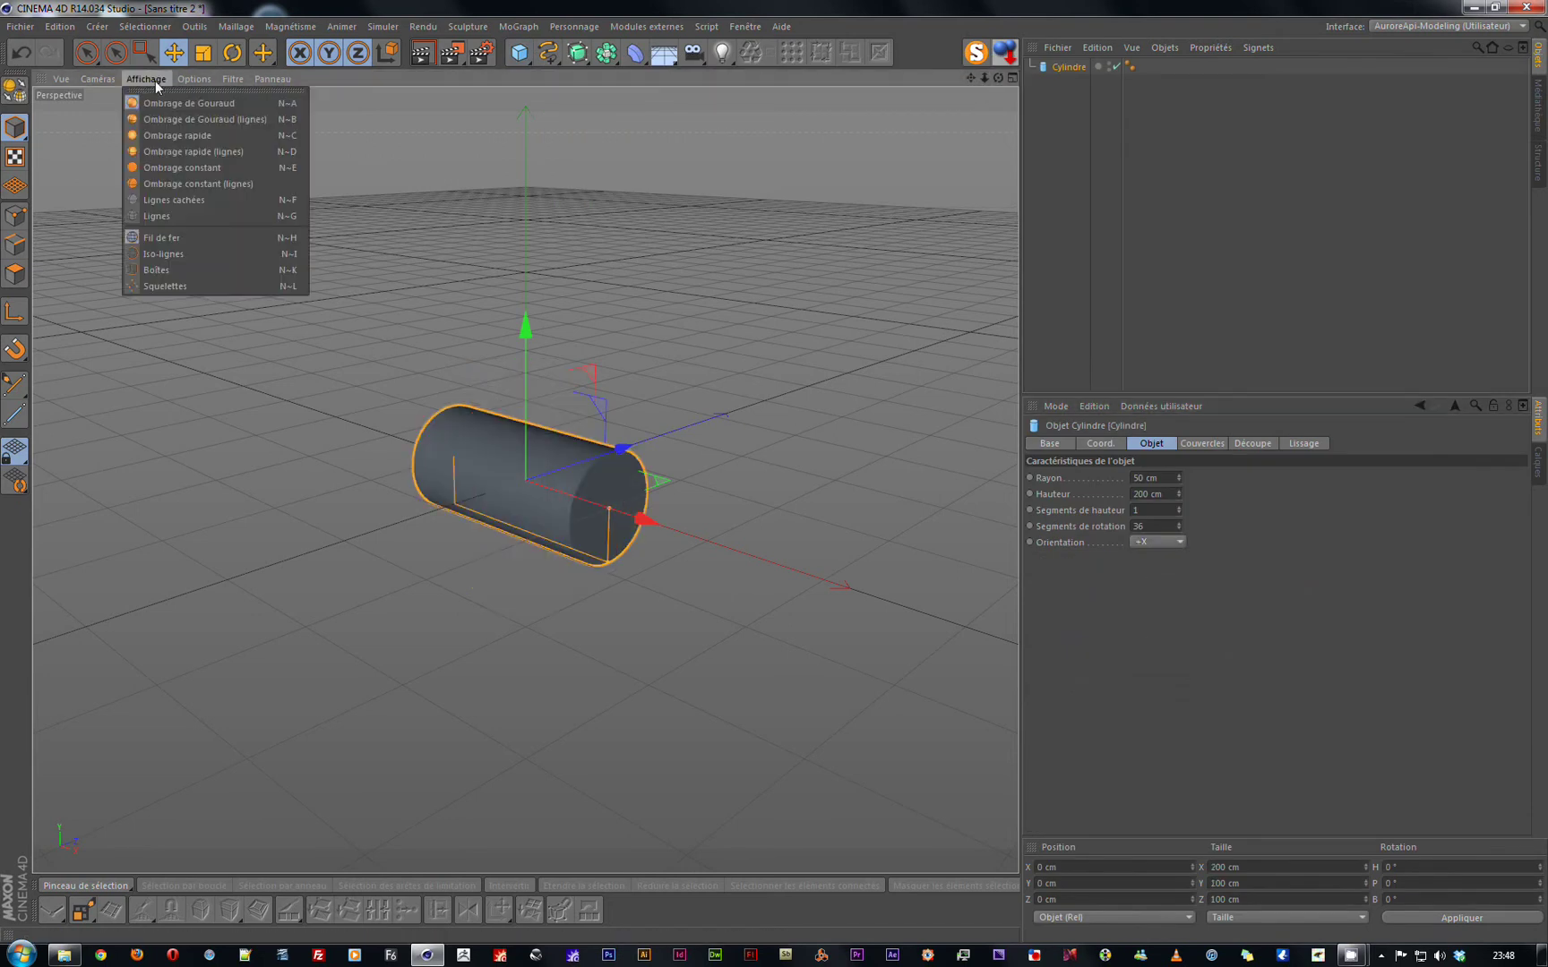
{"action": "left_click", "coordinate": [185, 119]}
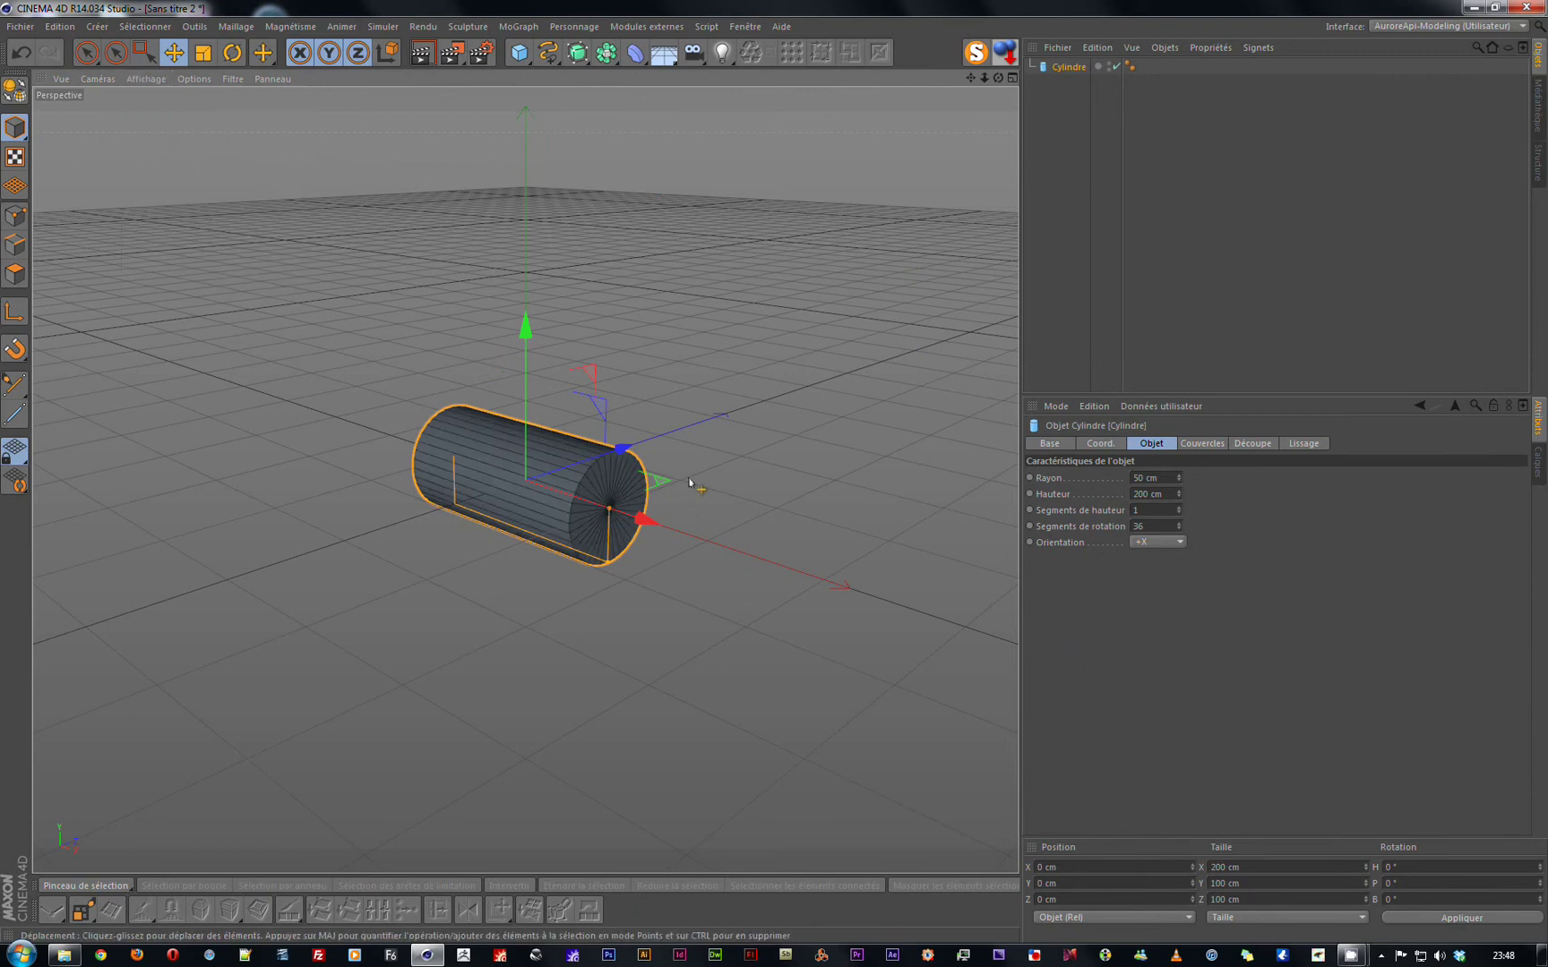
Set the cylinder's height to 100 cm and enlarge its radius to about 69 cm.
{"action": "left_click", "coordinate": [1164, 493]}
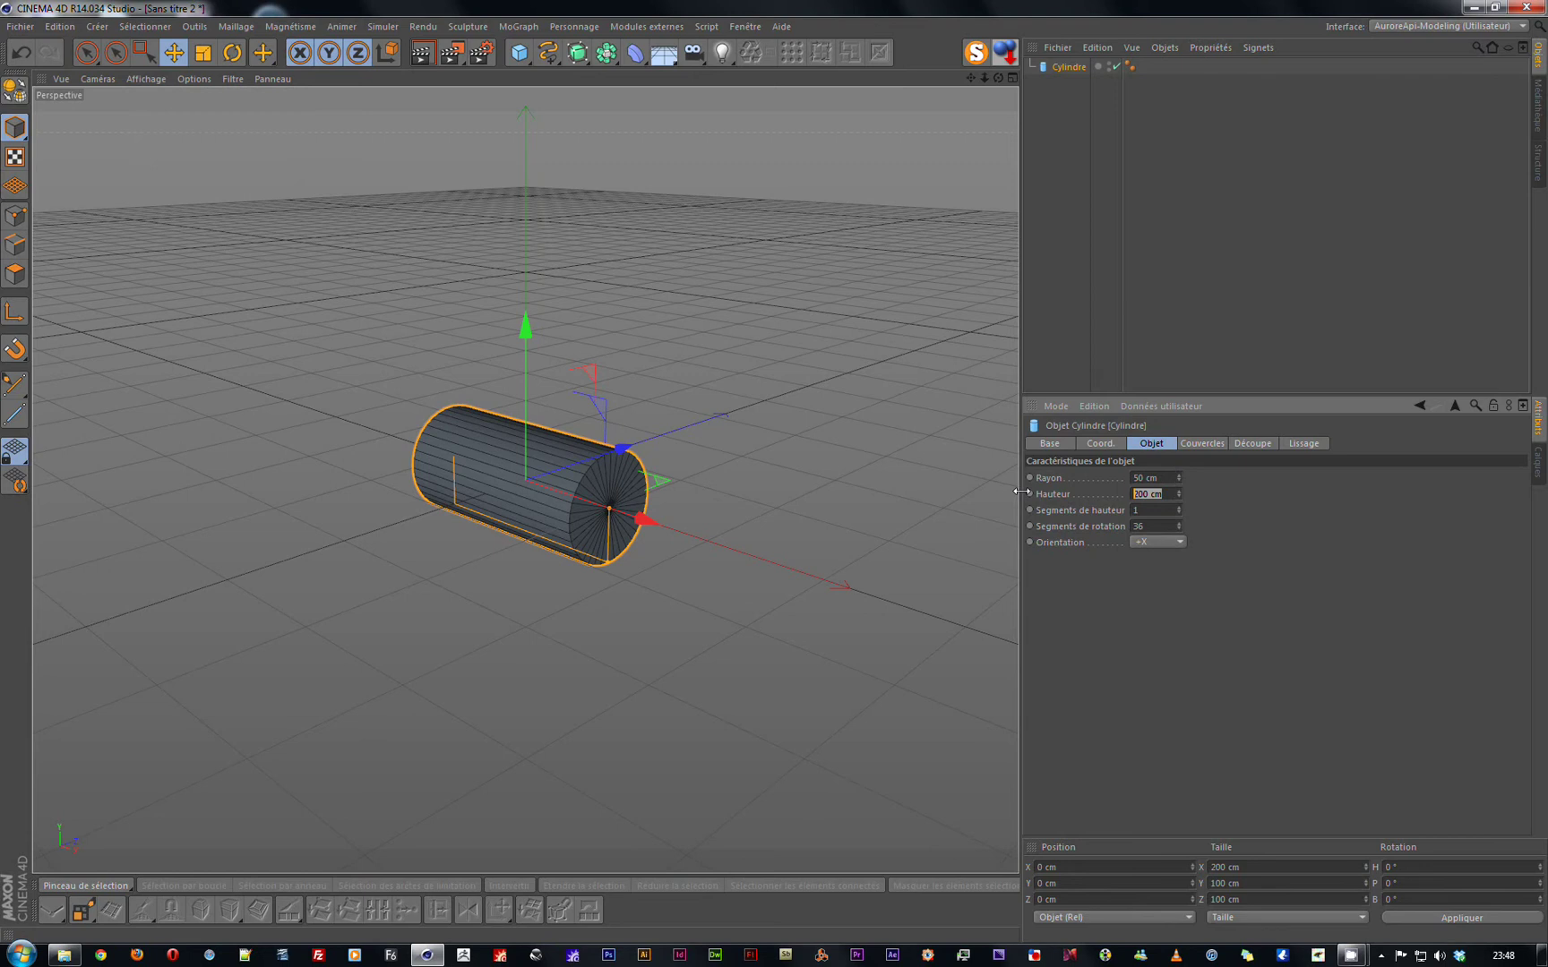
{"action": "type", "text": "100"}
{"action": "key", "text": "Tab"}
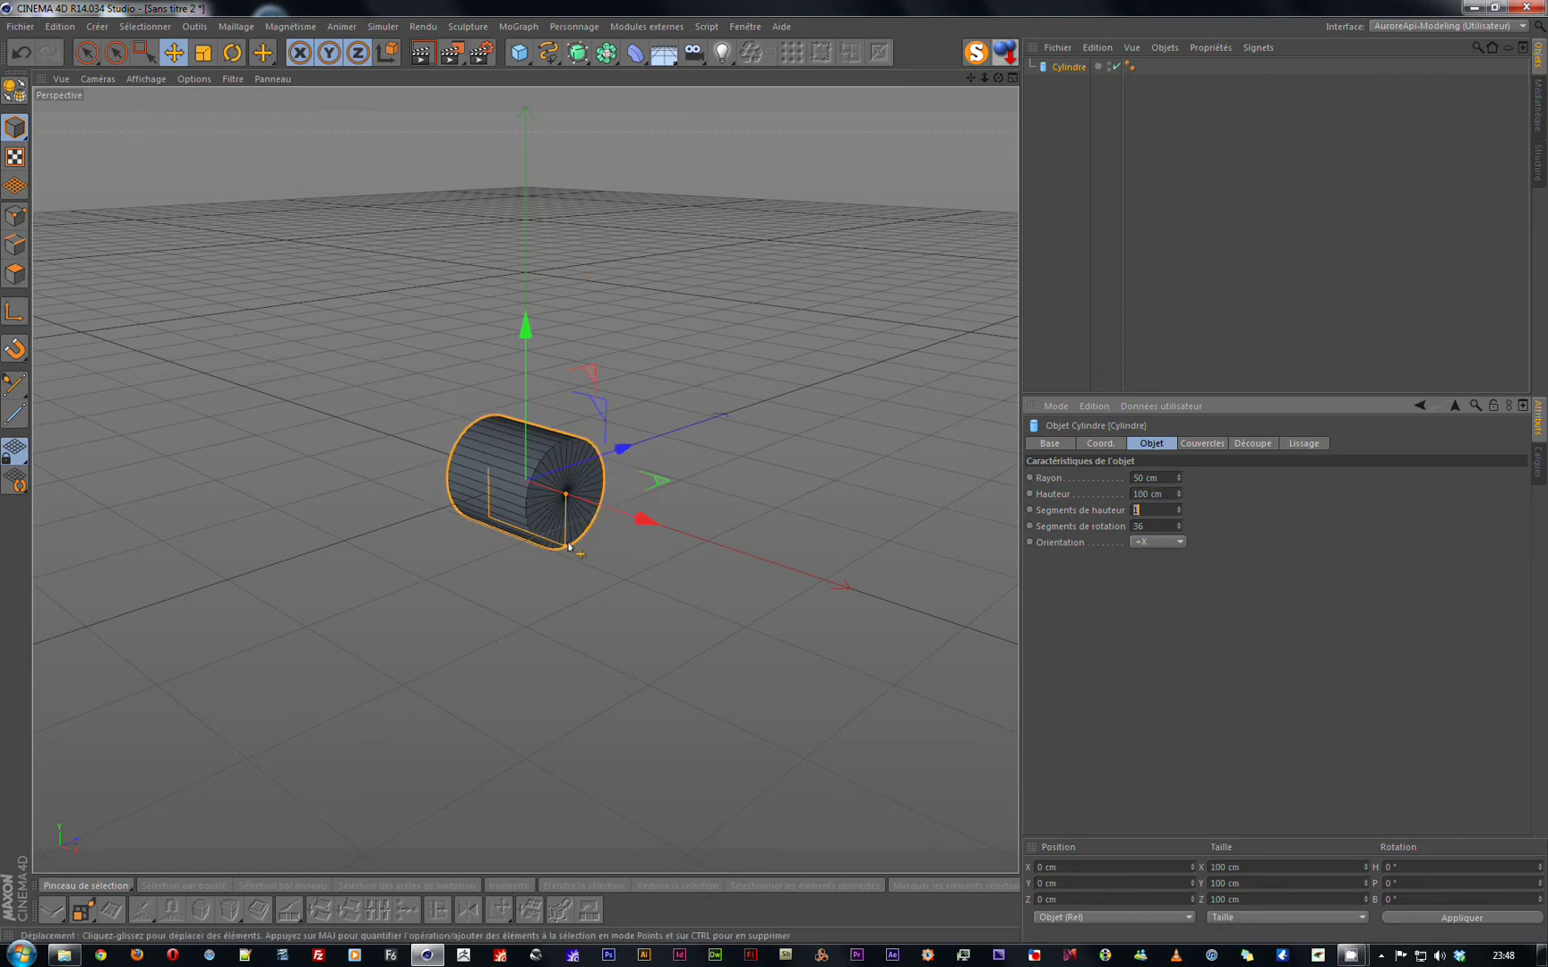
{"action": "mouse_move", "coordinate": [569, 547]}
{"action": "left_mouse_down"}
{"action": "mouse_move", "coordinate": [570, 569]}
{"action": "mouse_move", "coordinate": [618, 587]}
{"action": "mouse_move", "coordinate": [575, 551]}
{"action": "left_mouse_up"}
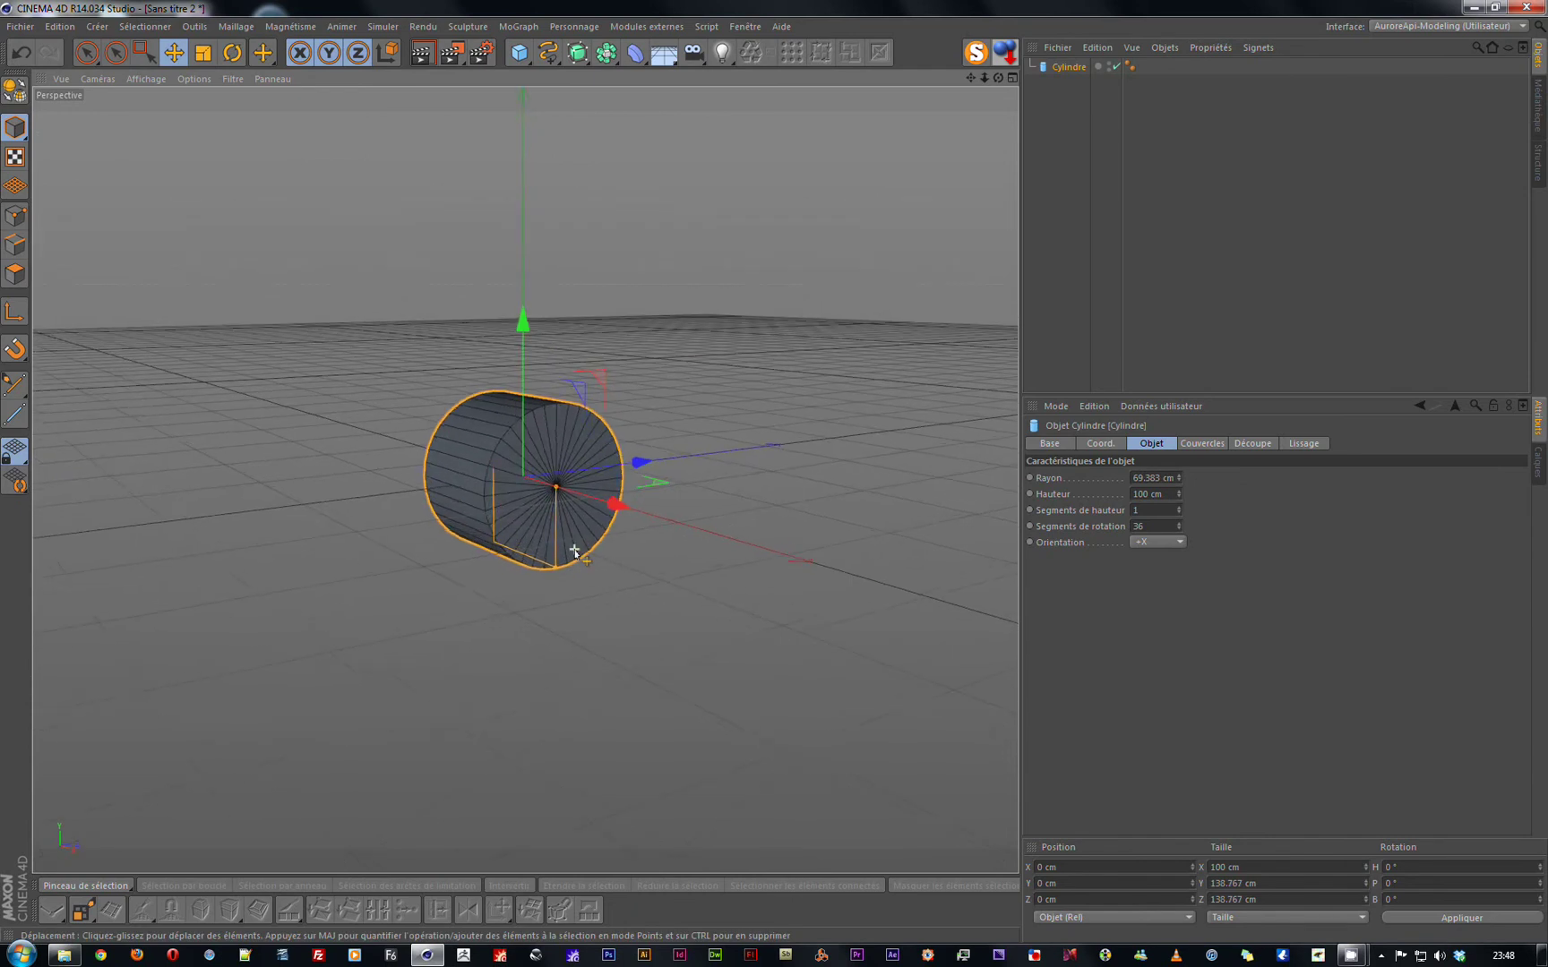
{"action": "scroll", "coordinate": [574, 550], "scroll_direction": "up", "scroll_amount": 2}
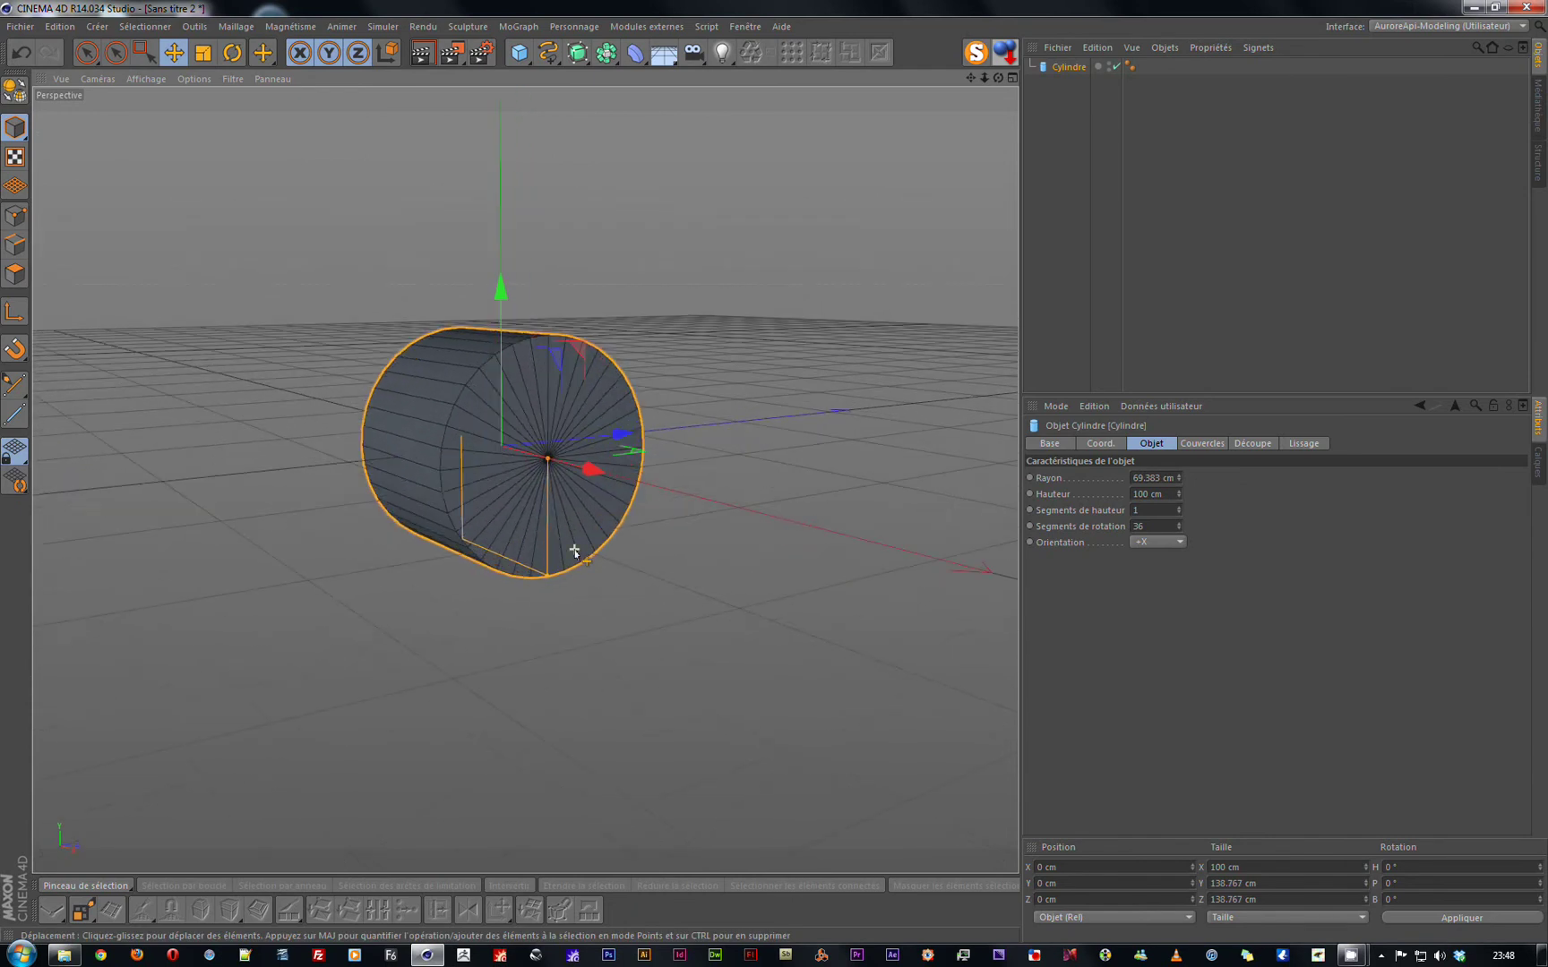
Remove the cylinder's caps and set its rotation segments to 6.
{"action": "left_click", "coordinate": [1201, 443]}
{"action": "left_click", "coordinate": [1089, 478]}
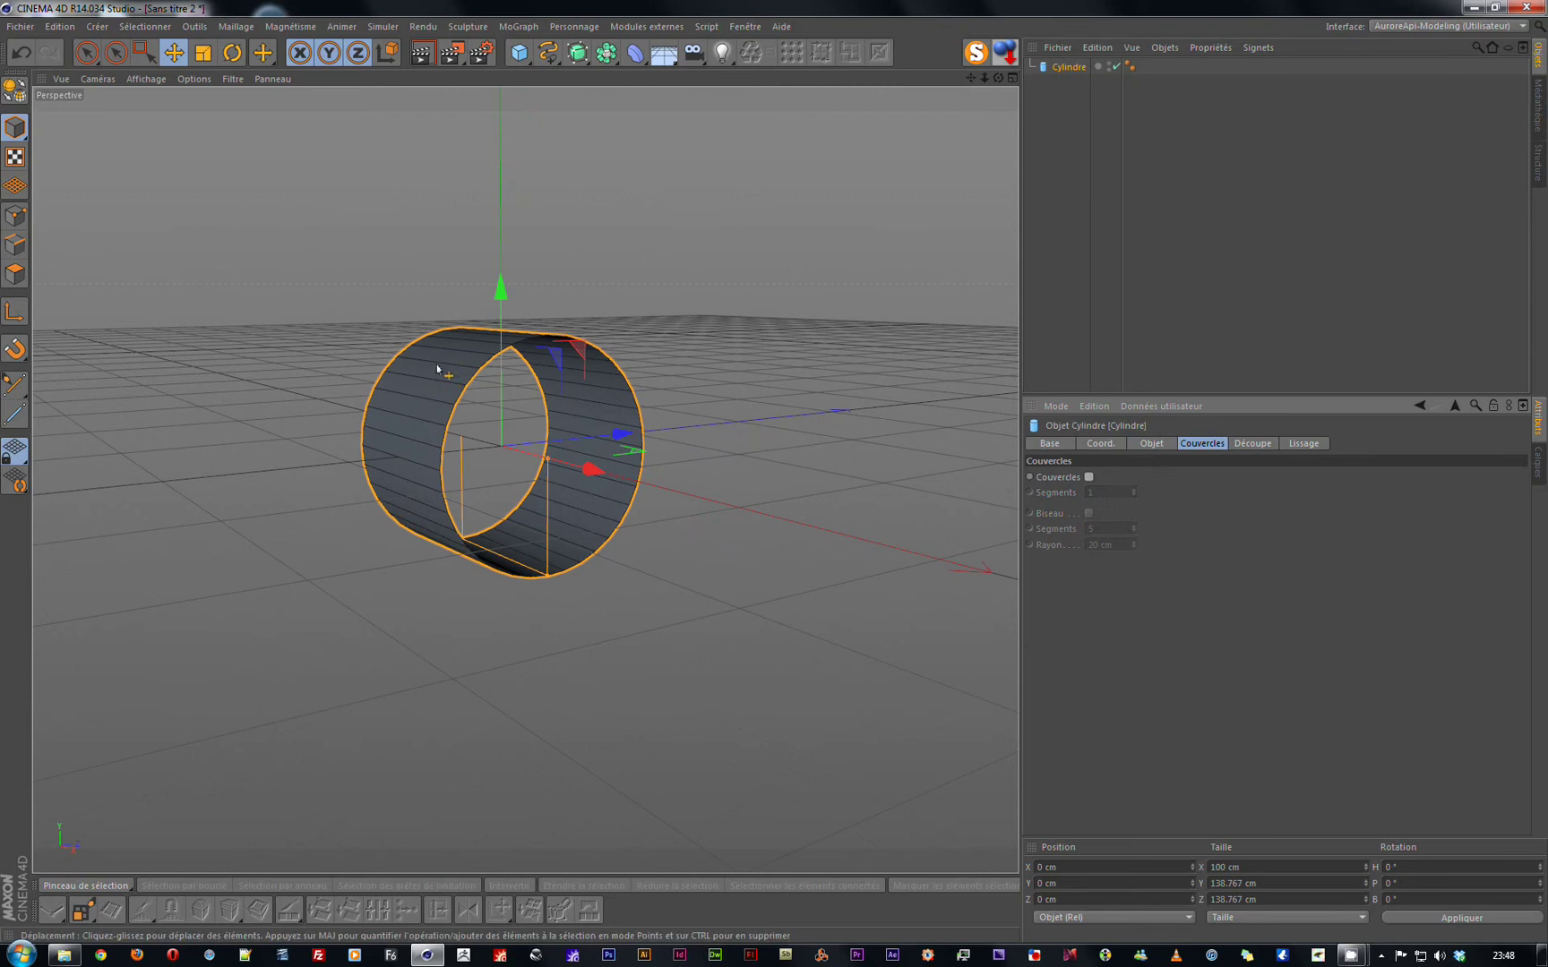
{"action": "left_click", "coordinate": [1134, 443]}
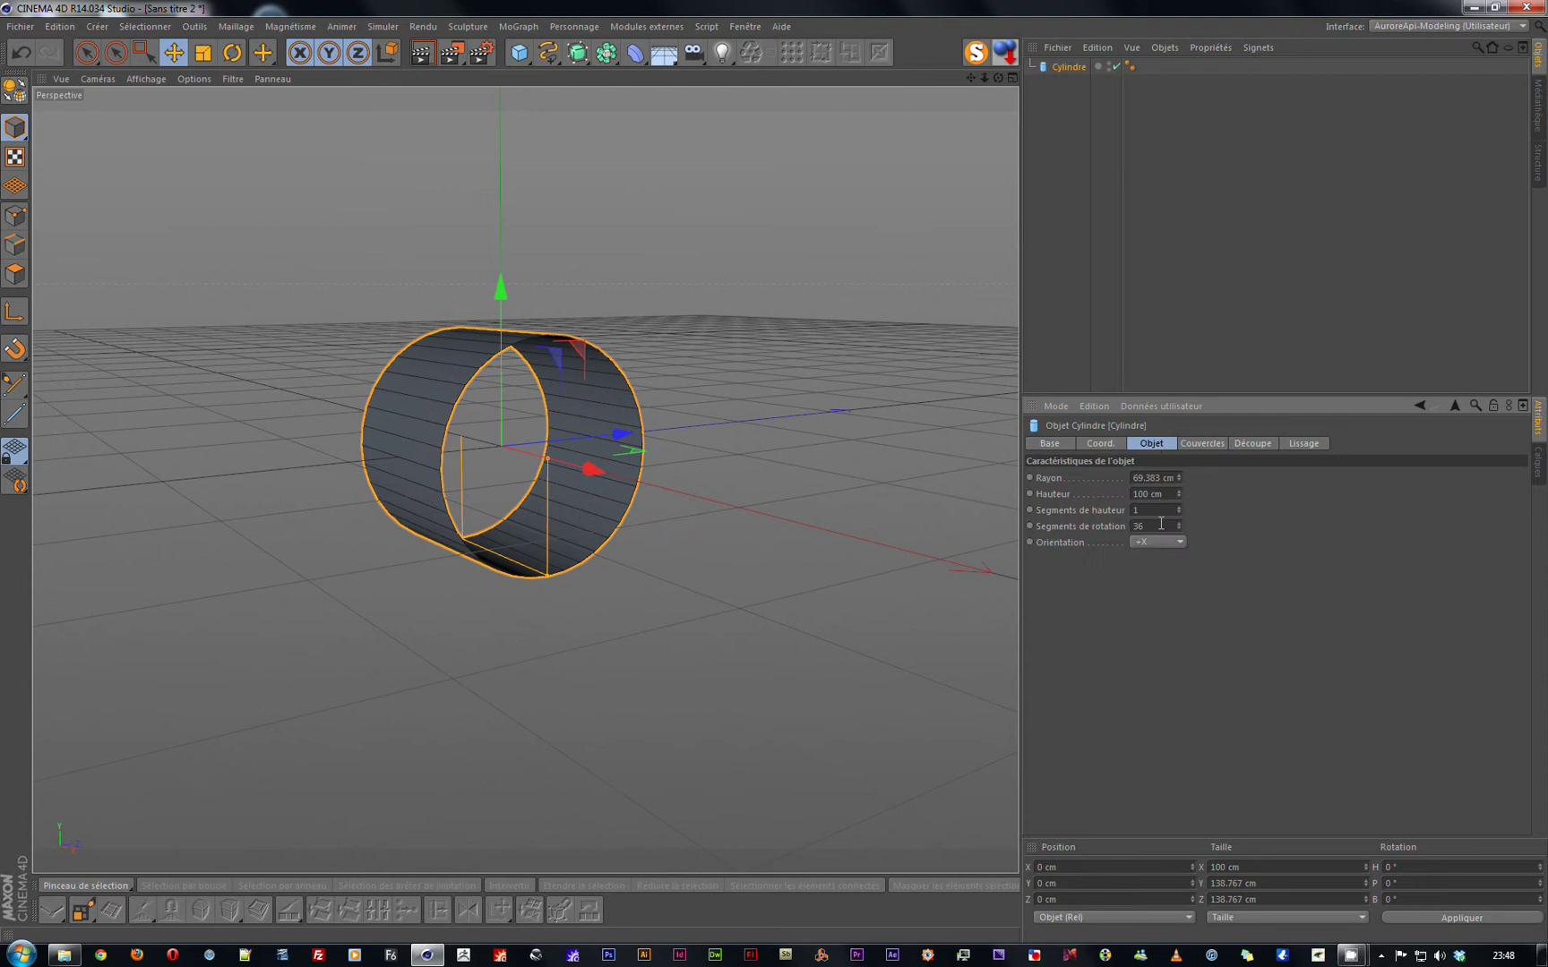
{"action": "left_click_drag", "start_coordinate": [1152, 526], "coordinate": [1041, 525]}
{"action": "type", "text": "6"}
{"action": "key", "text": "Return"}
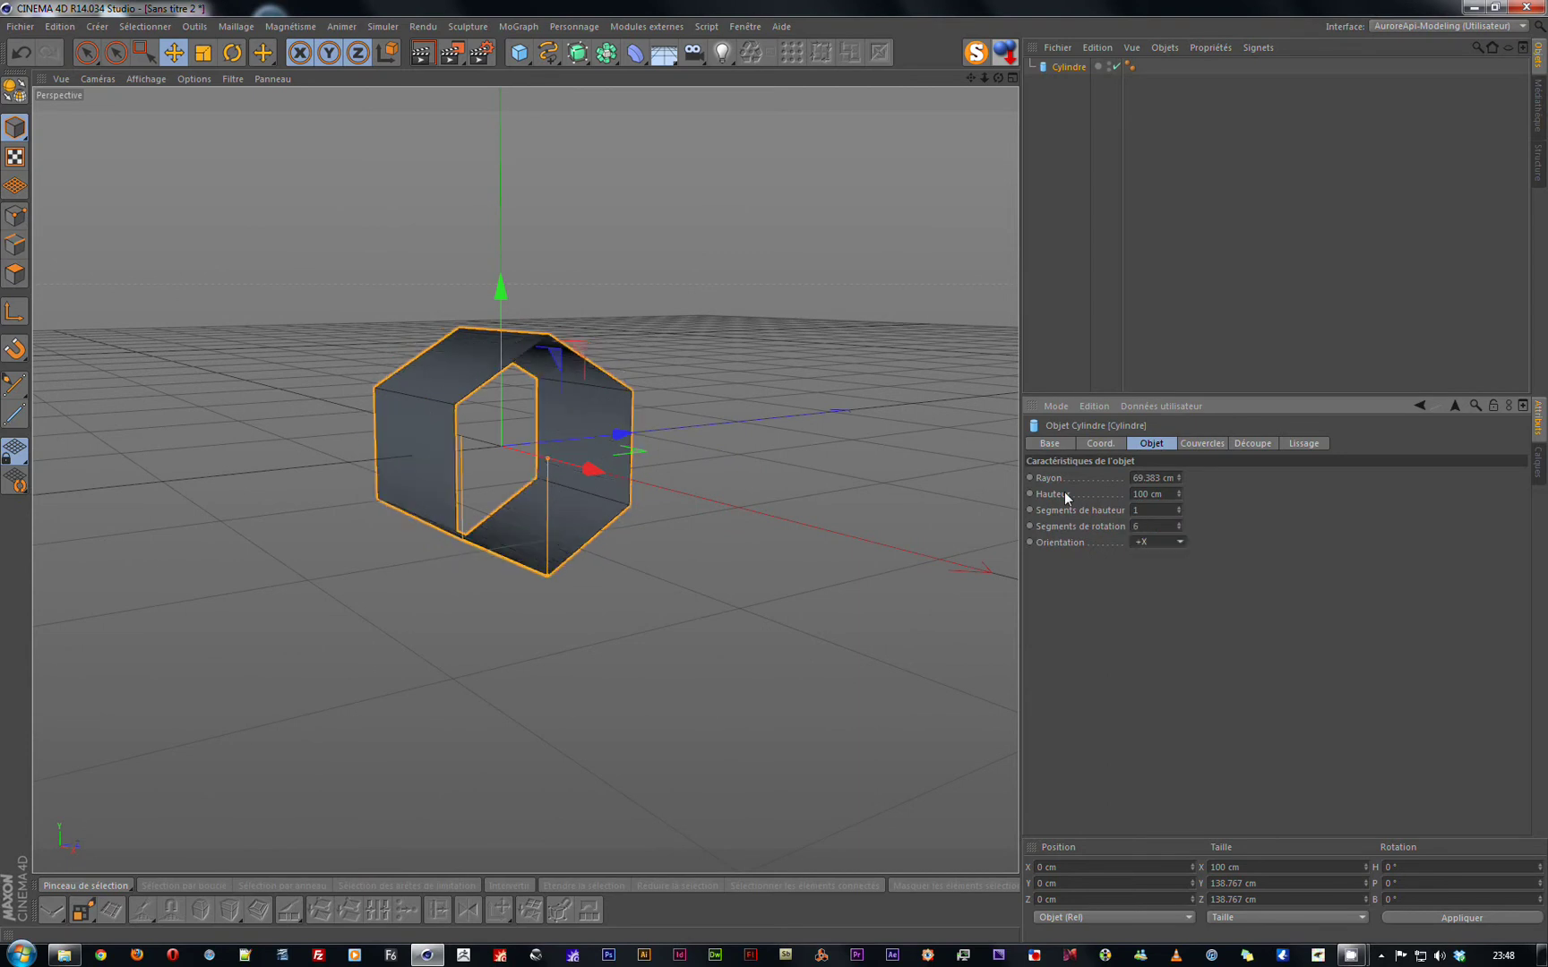
Make the cylinder editable and loop-select the edges around its open end on the +X side.
{"action": "left_click", "coordinate": [20, 99]}
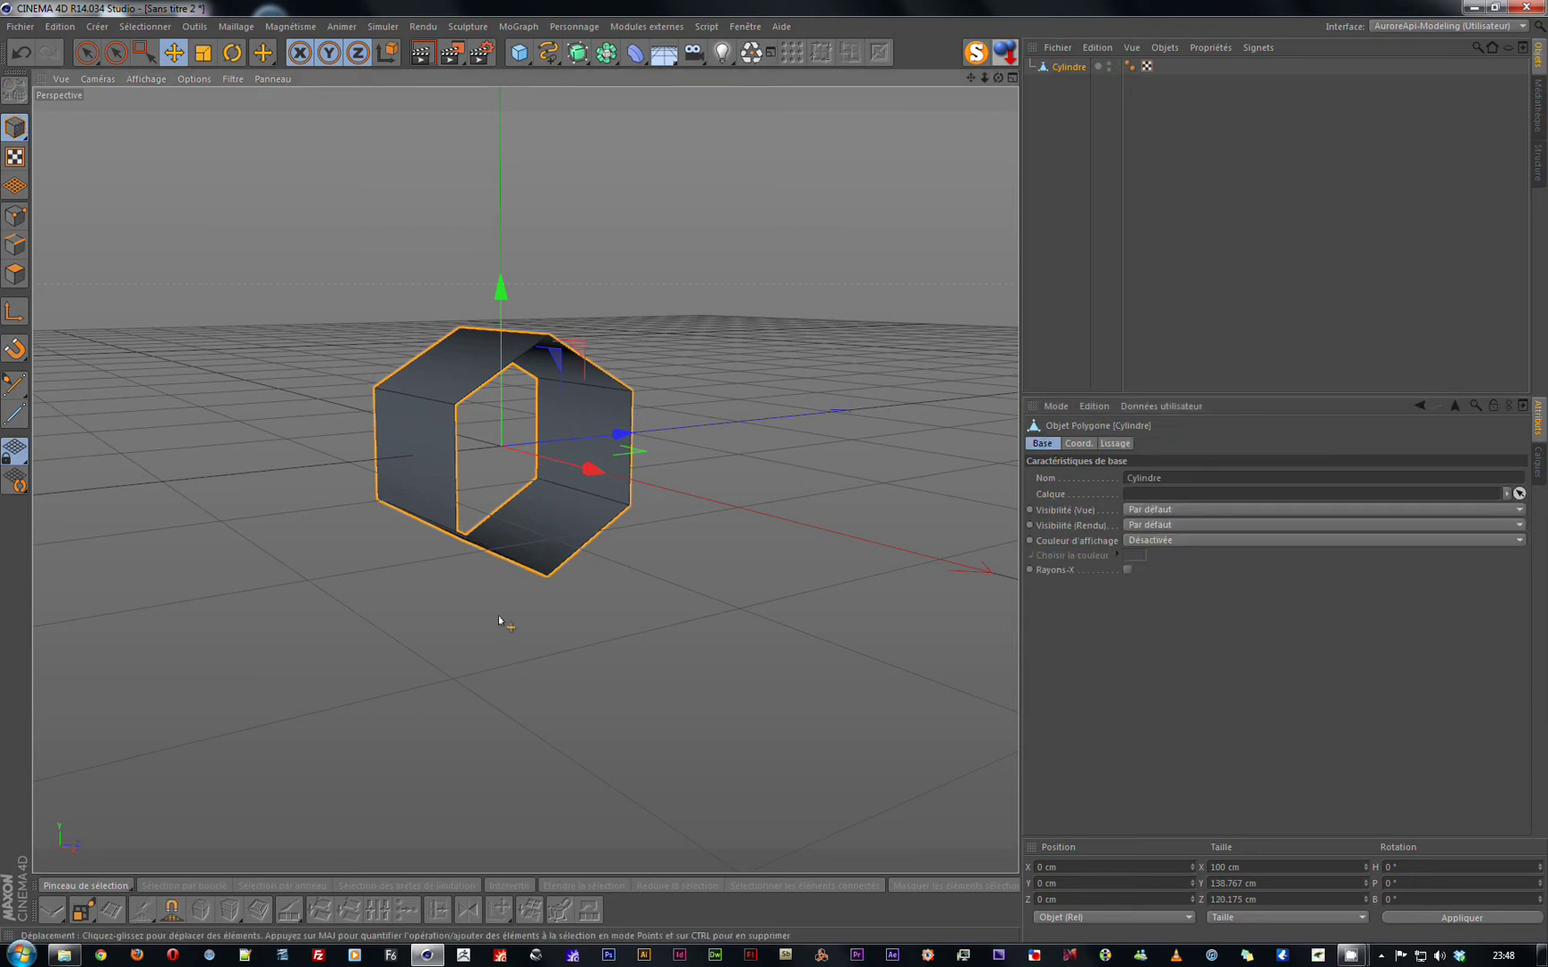
{"action": "left_click_drag", "start_coordinate": [504, 622], "coordinate": [578, 593], "text": "alt"}
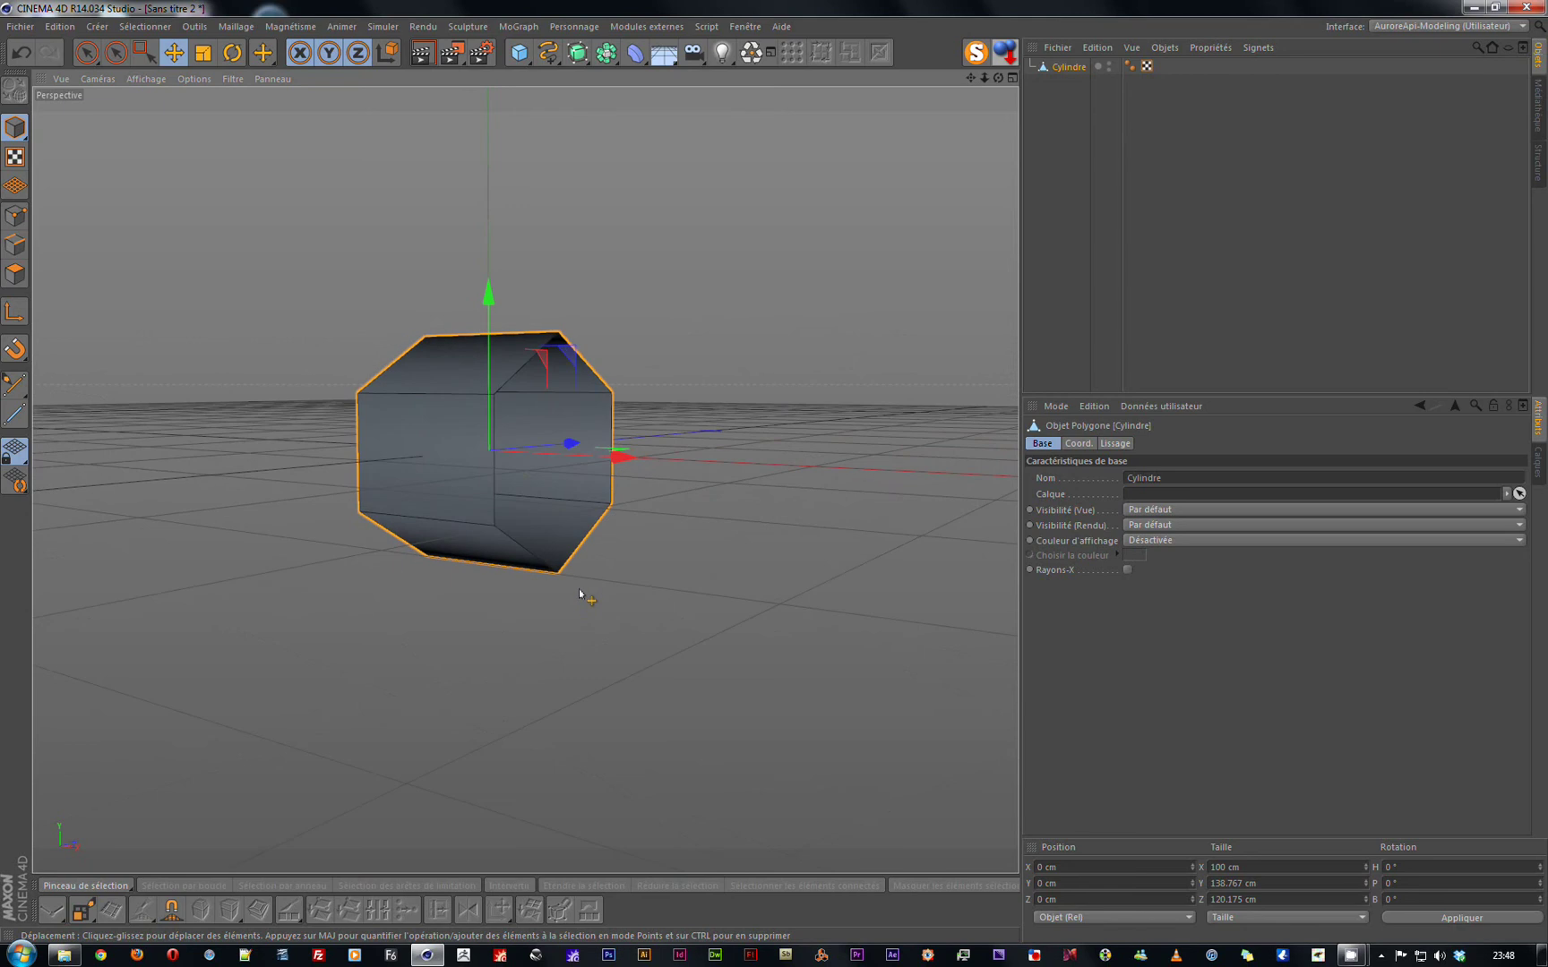
{"action": "left_click", "coordinate": [16, 245]}
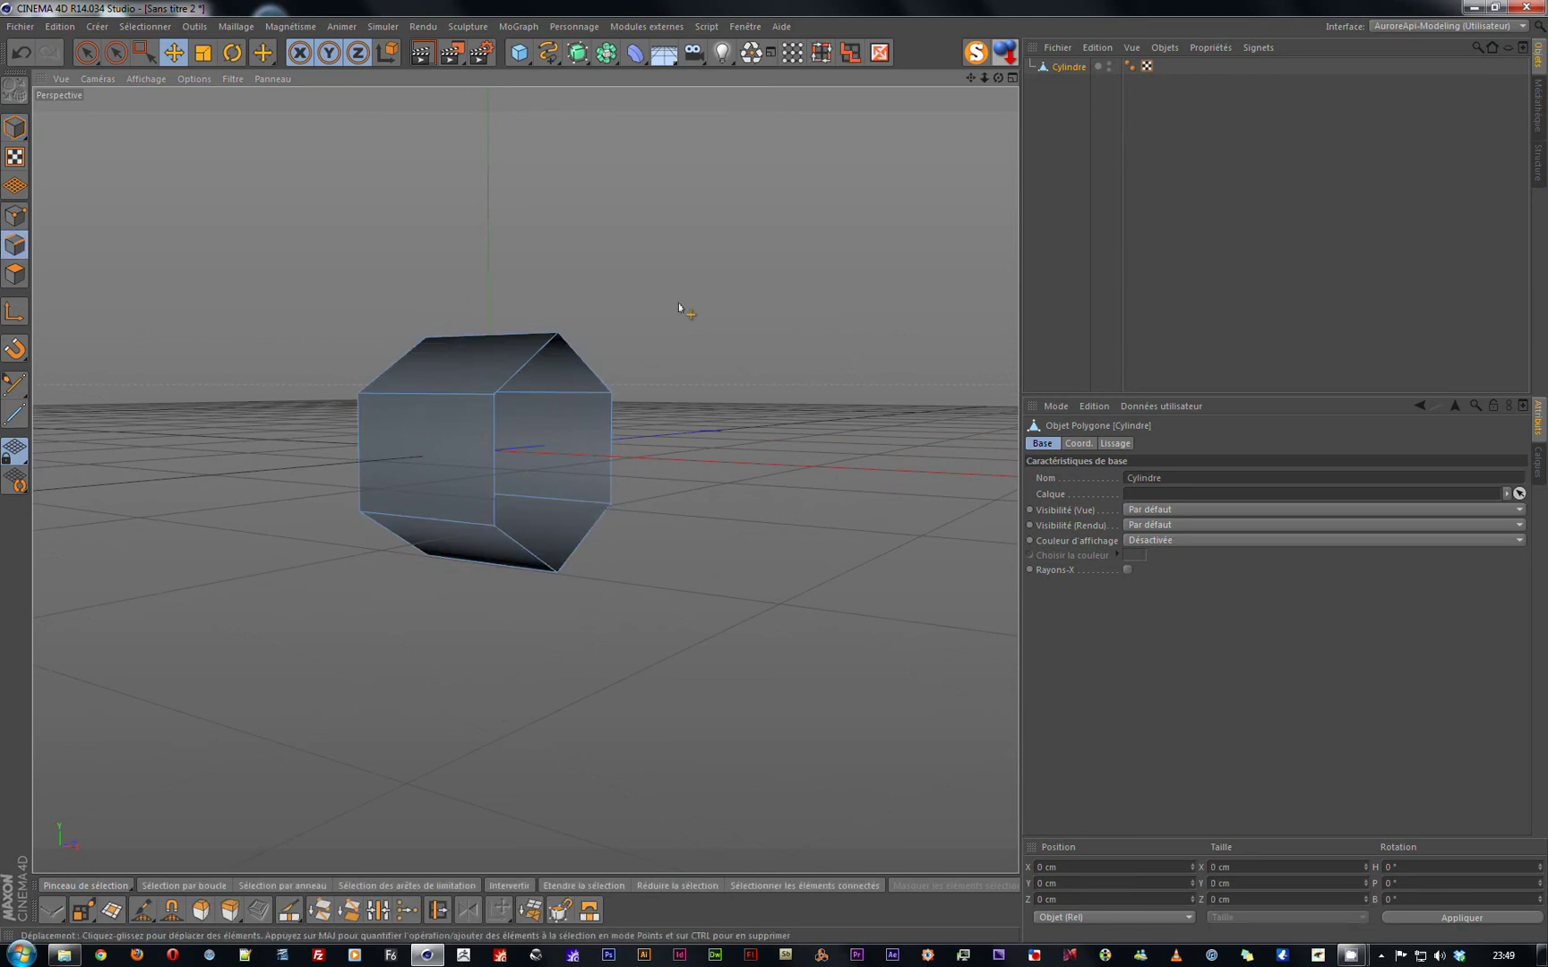
{"action": "key", "text": "u"}
{"action": "key", "text": "l"}
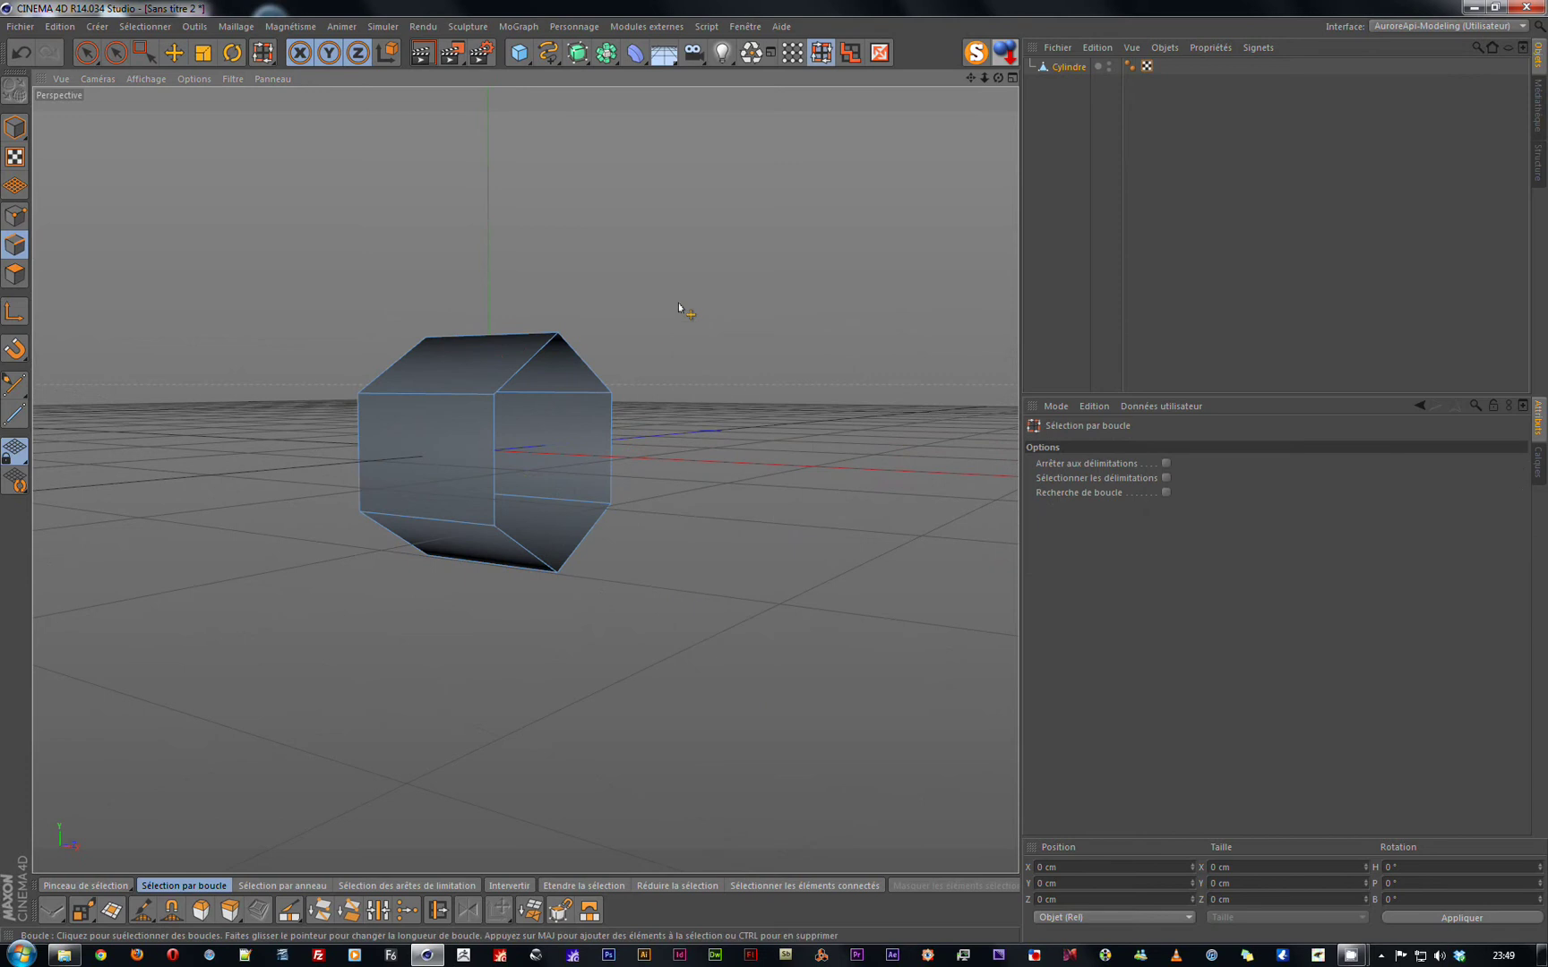
{"action": "left_click", "coordinate": [530, 358]}
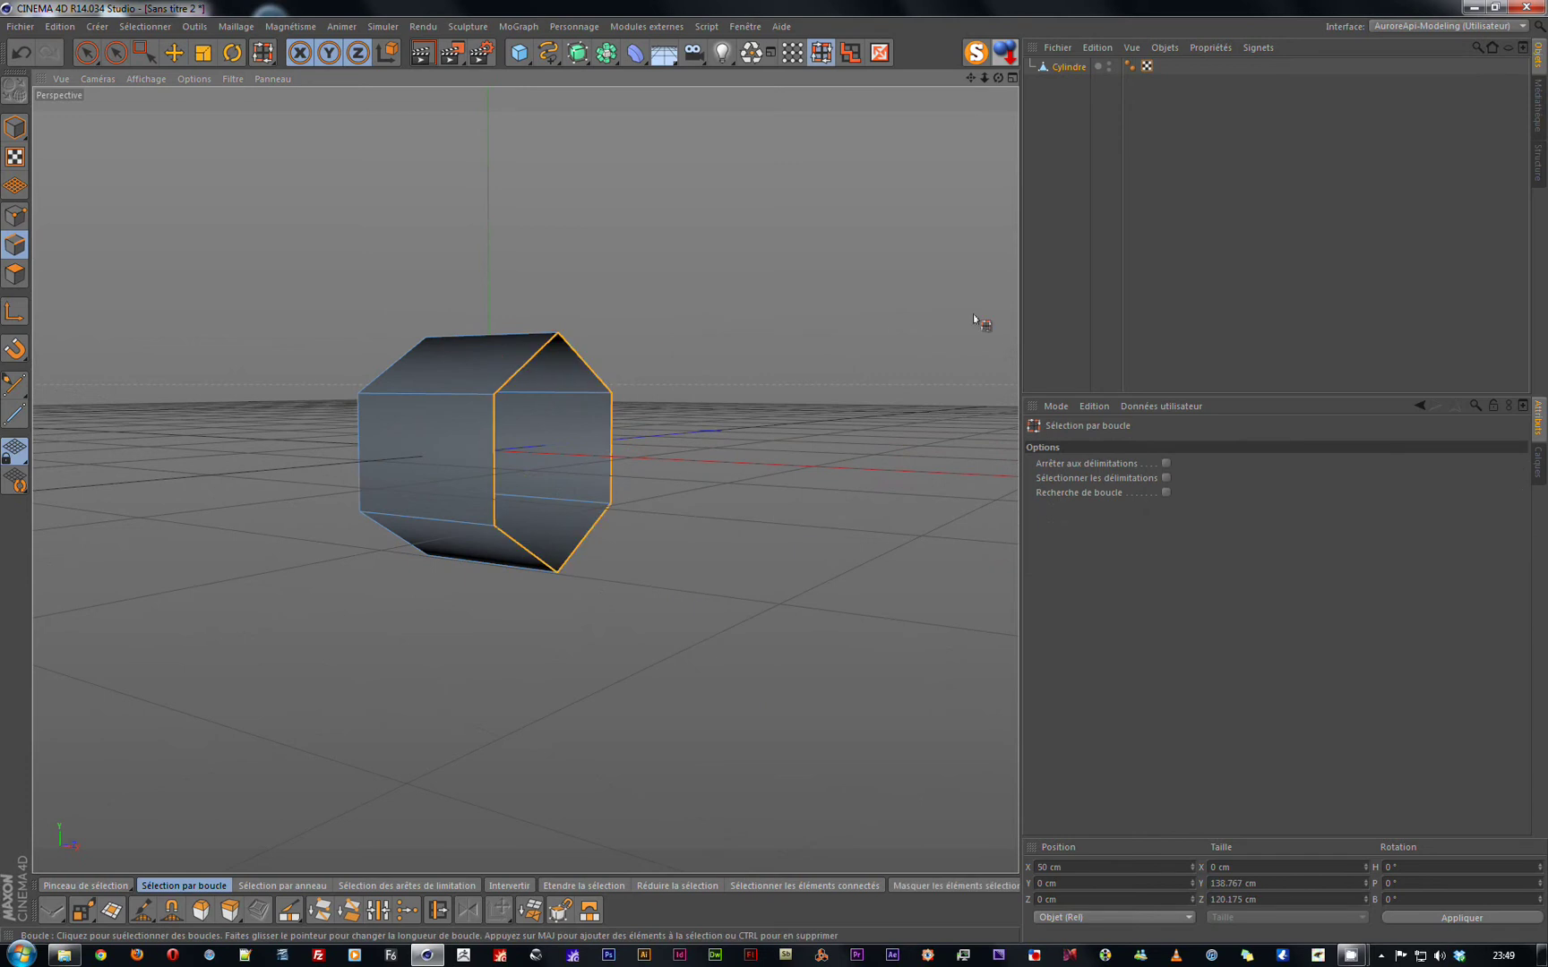
Scale the selected edge loop up to about 241 cm in Y and 208 cm in Z.
{"action": "key", "text": "t"}
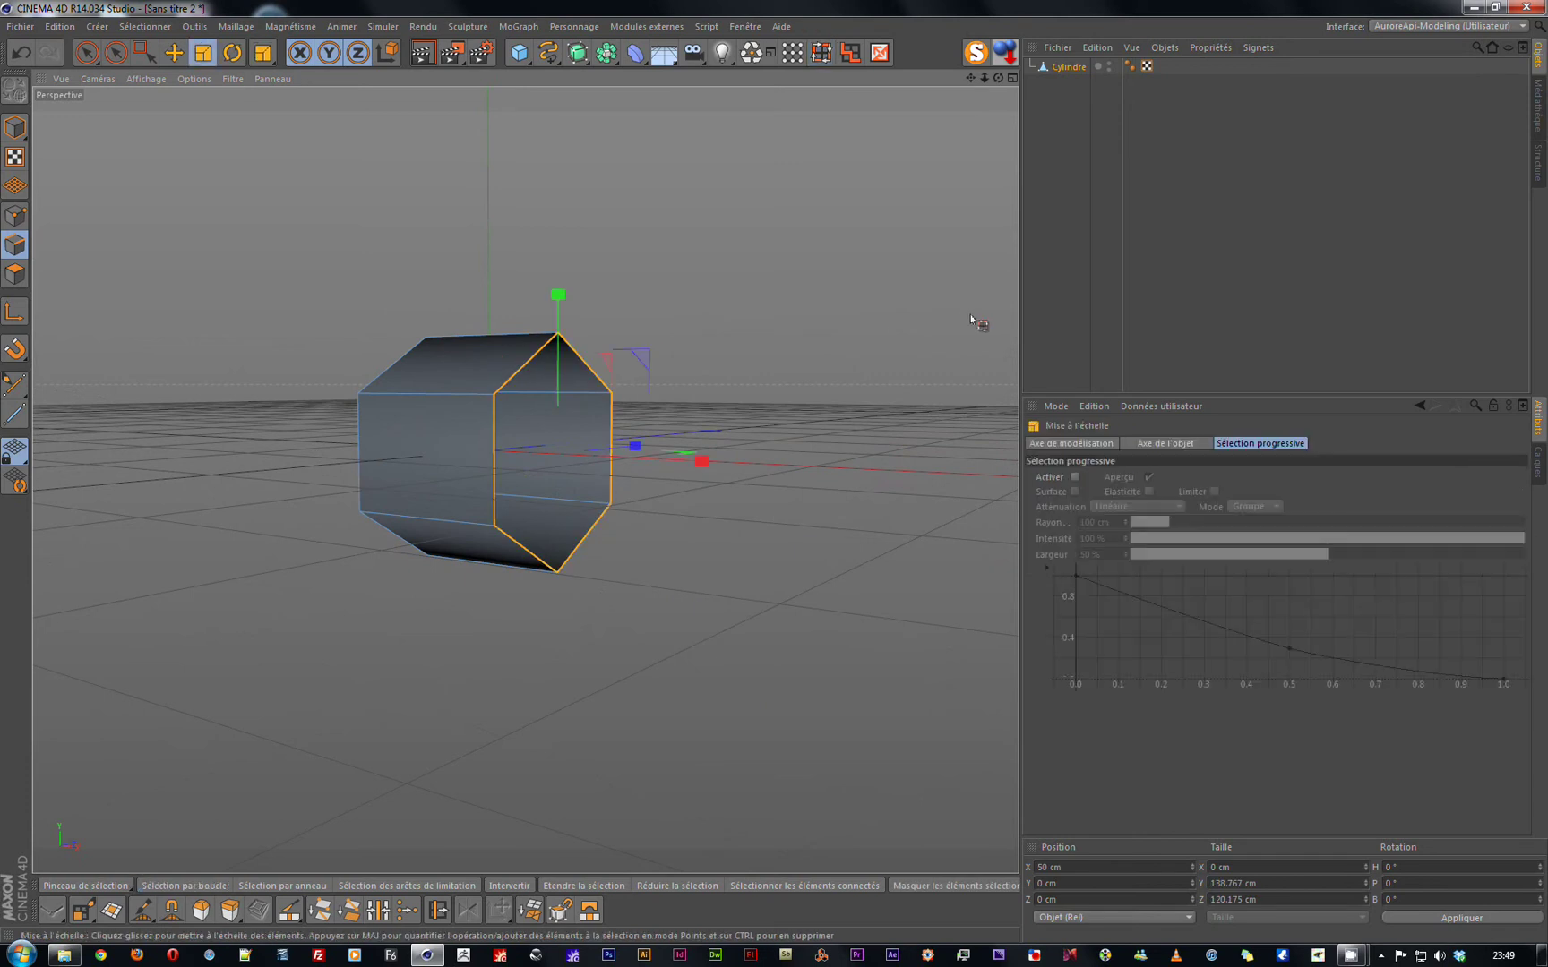
{"action": "left_click_drag", "start_coordinate": [680, 580], "coordinate": [918, 285]}
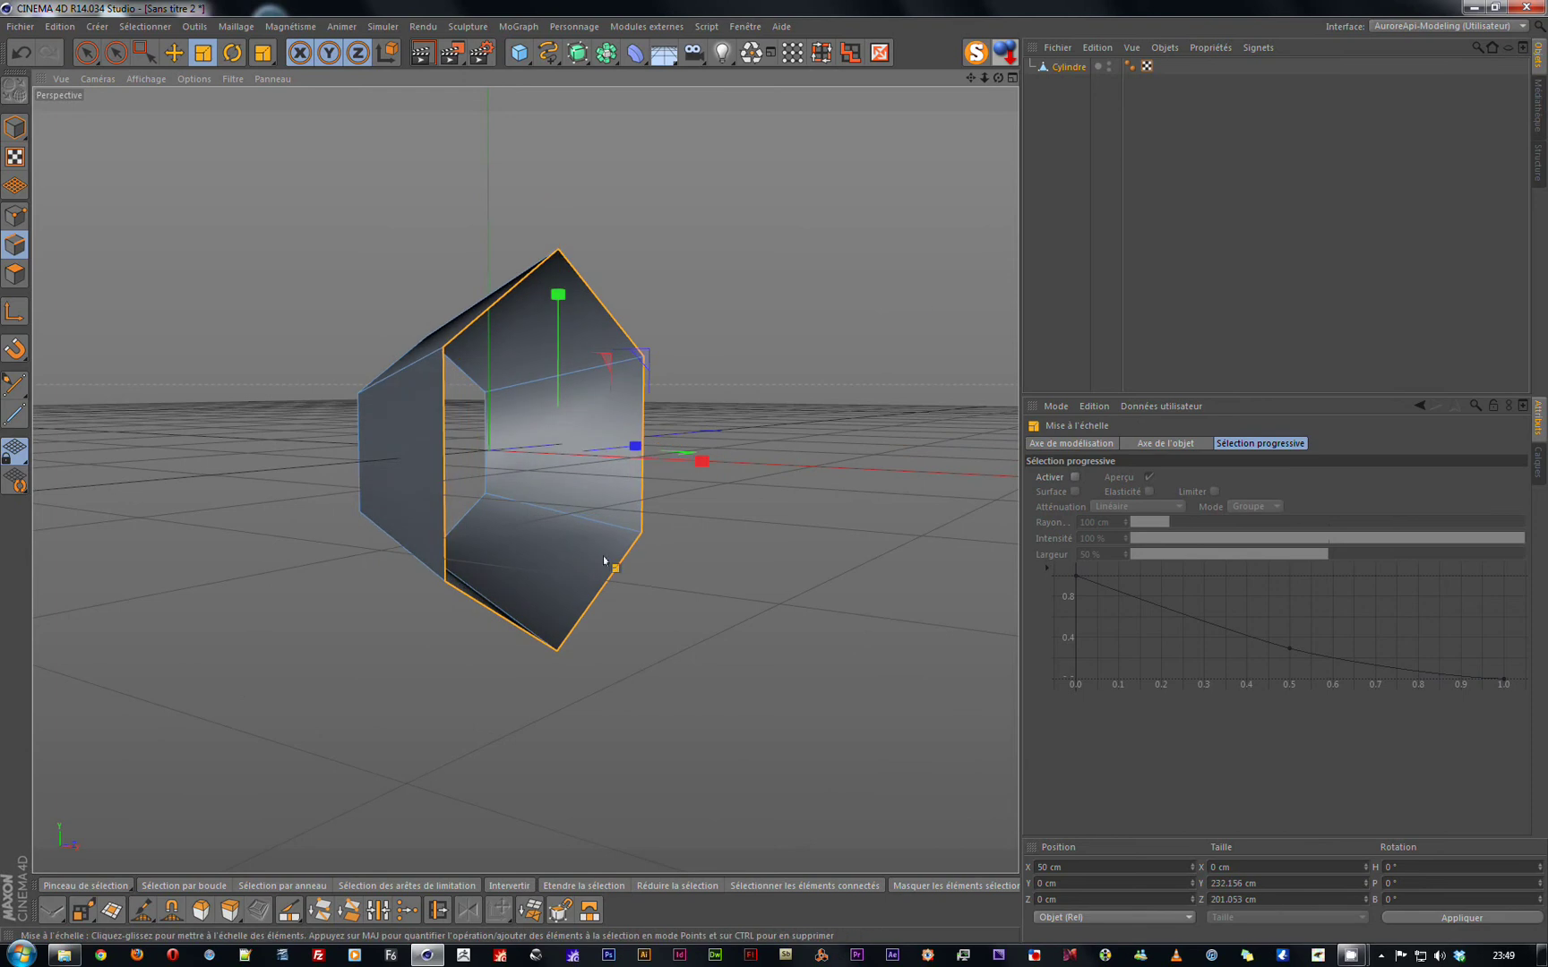
{"action": "left_click_drag", "start_coordinate": [604, 555], "coordinate": [508, 562], "text": "alt"}
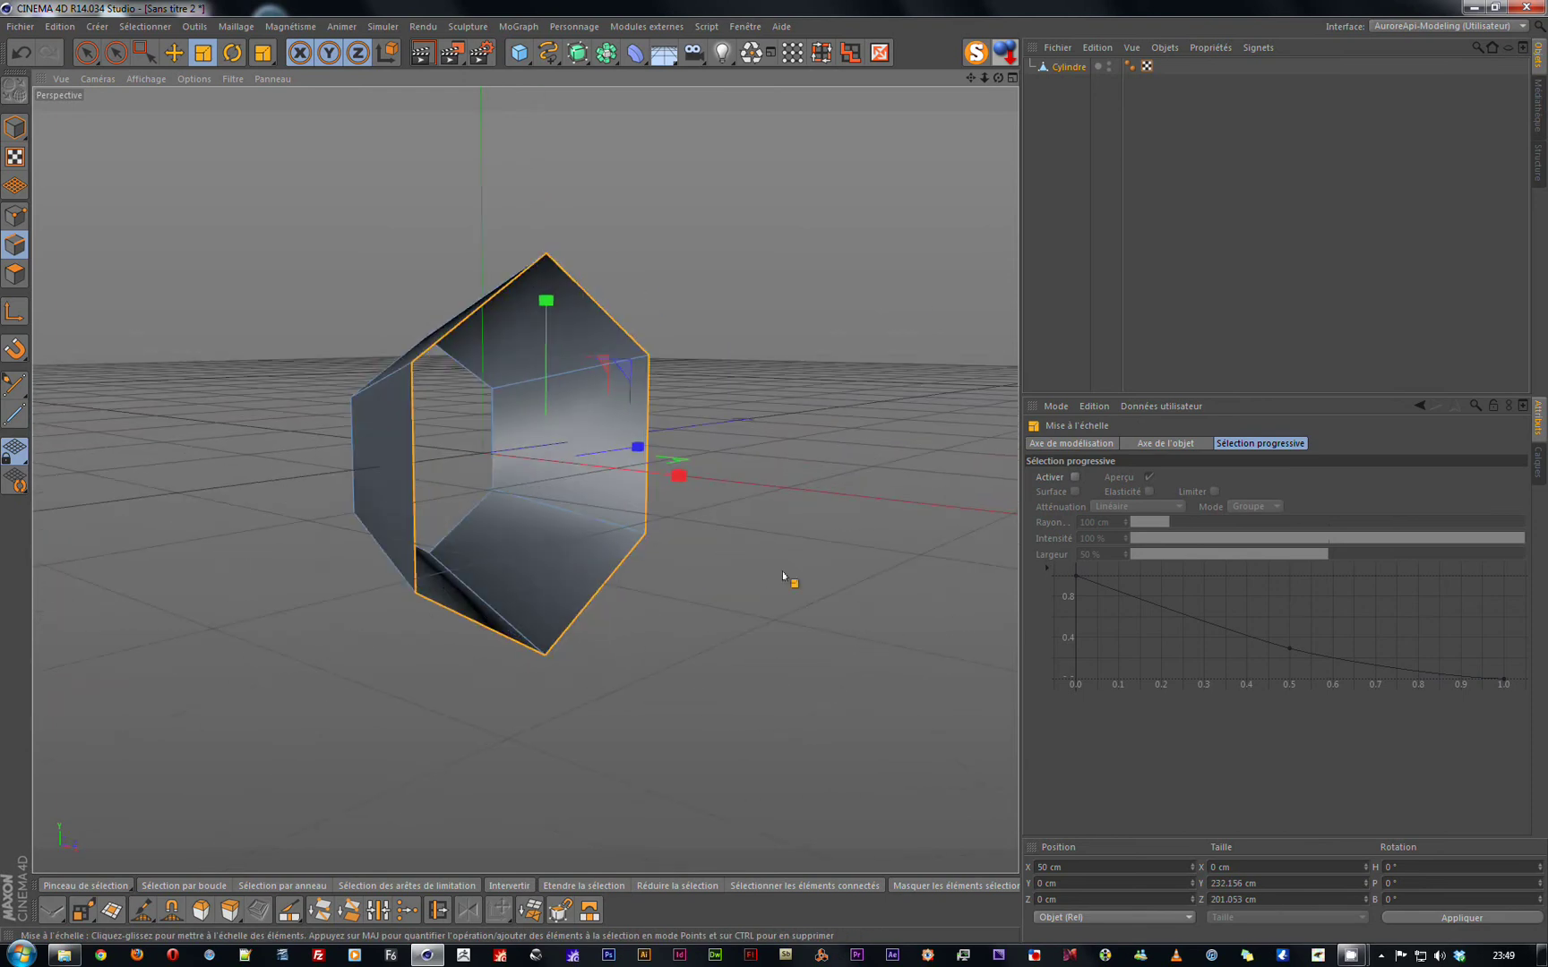
{"action": "left_click_drag", "start_coordinate": [718, 559], "coordinate": [743, 555]}
{"action": "left_click_drag", "start_coordinate": [525, 605], "coordinate": [642, 593], "text": "alt"}
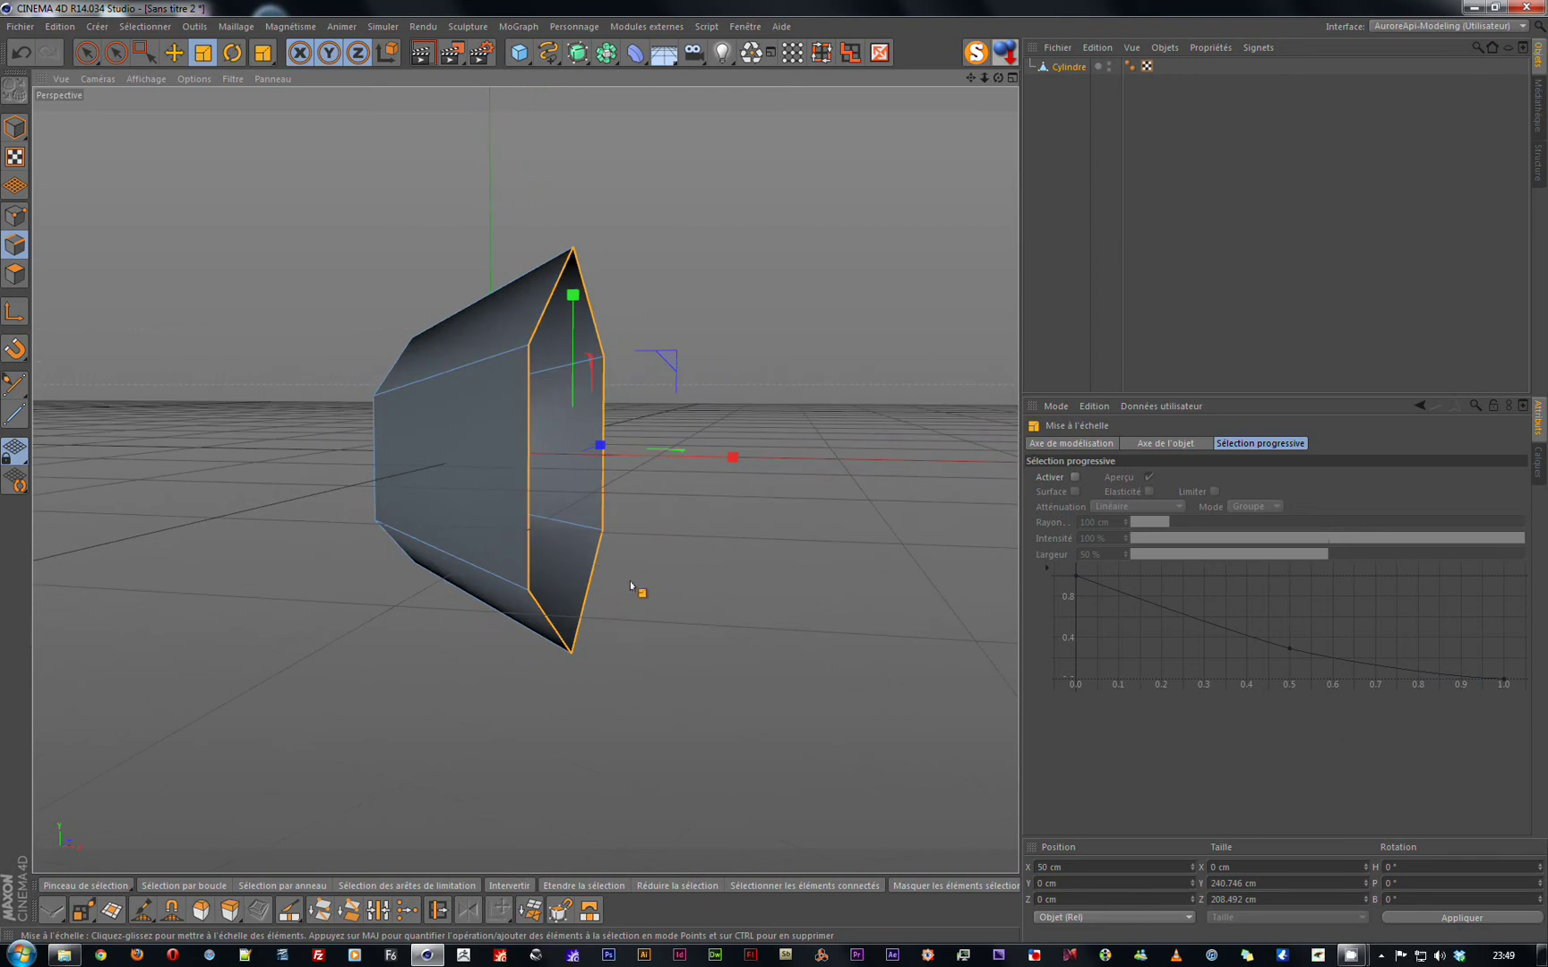
{"action": "left_click_drag", "start_coordinate": [701, 604], "coordinate": [608, 617], "text": "alt"}
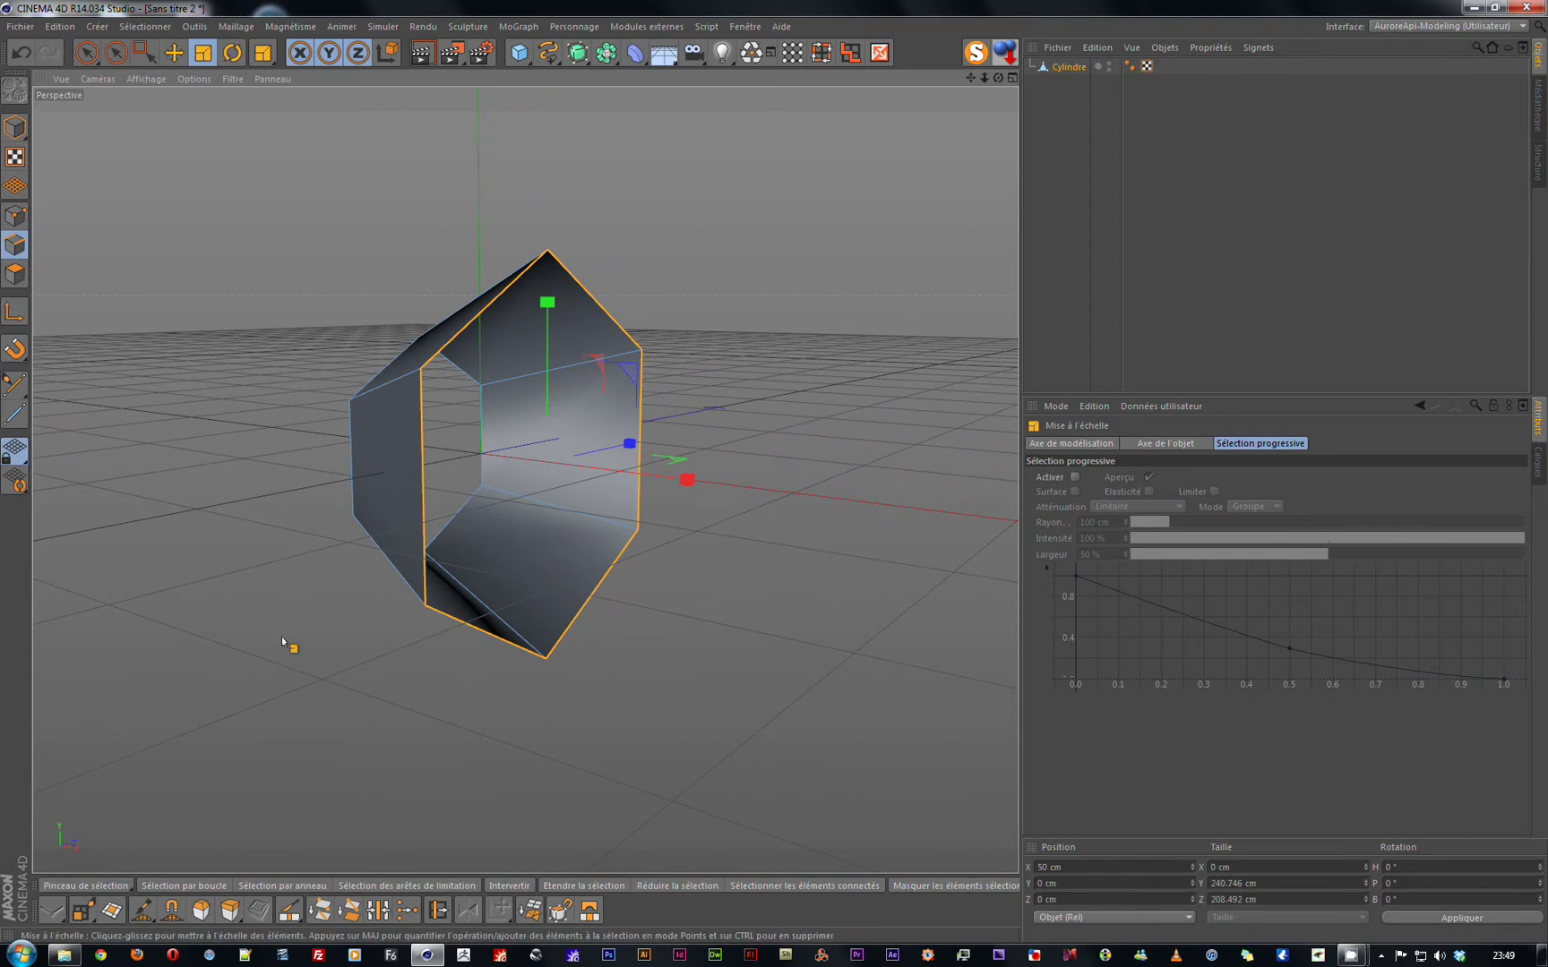
Extrude the selected edges with a 0 cm offset and scale the new loop inward to about 196 cm by 170 cm.
{"action": "left_click", "coordinate": [228, 912]}
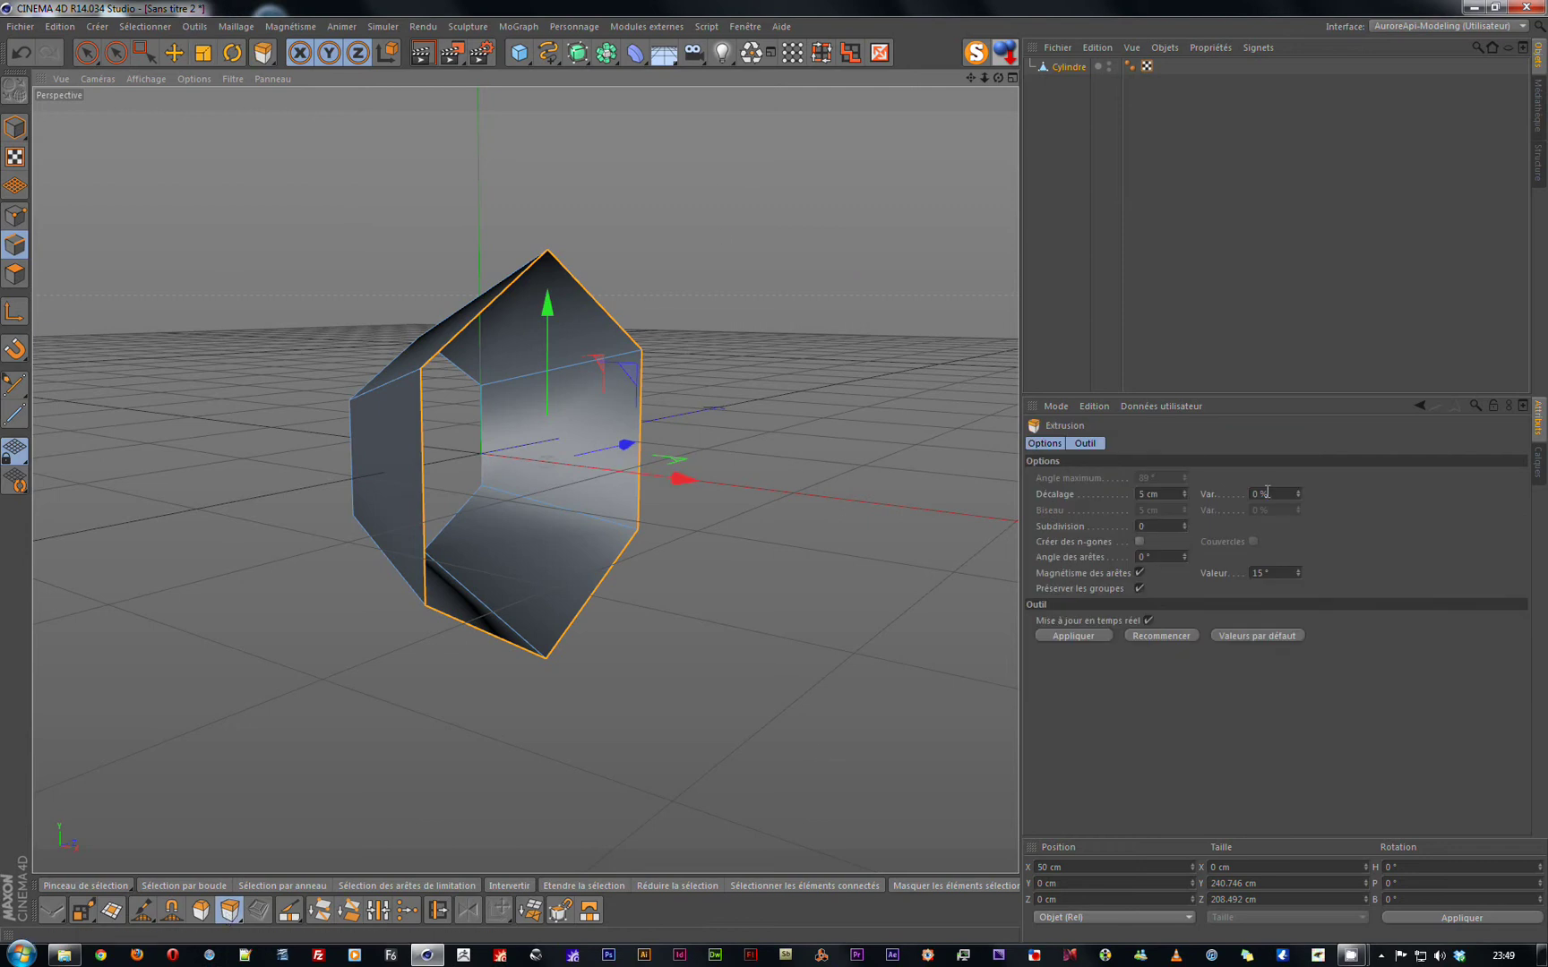
{"action": "left_click", "coordinate": [1176, 494]}
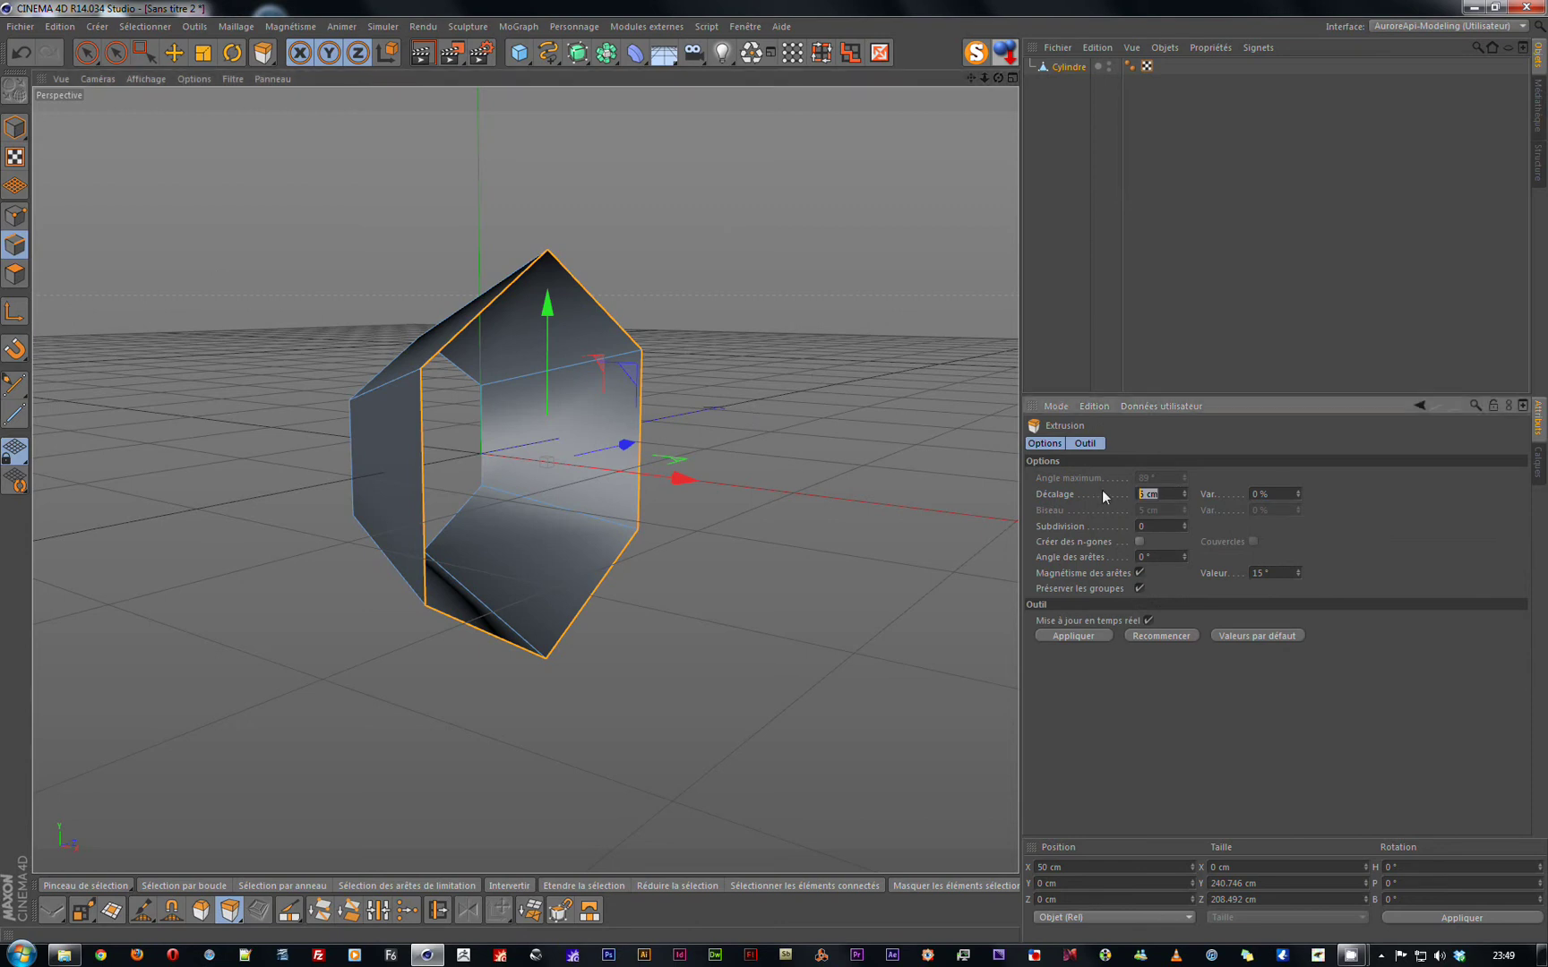
{"action": "type", "text": "0"}
{"action": "left_click", "coordinate": [1105, 634]}
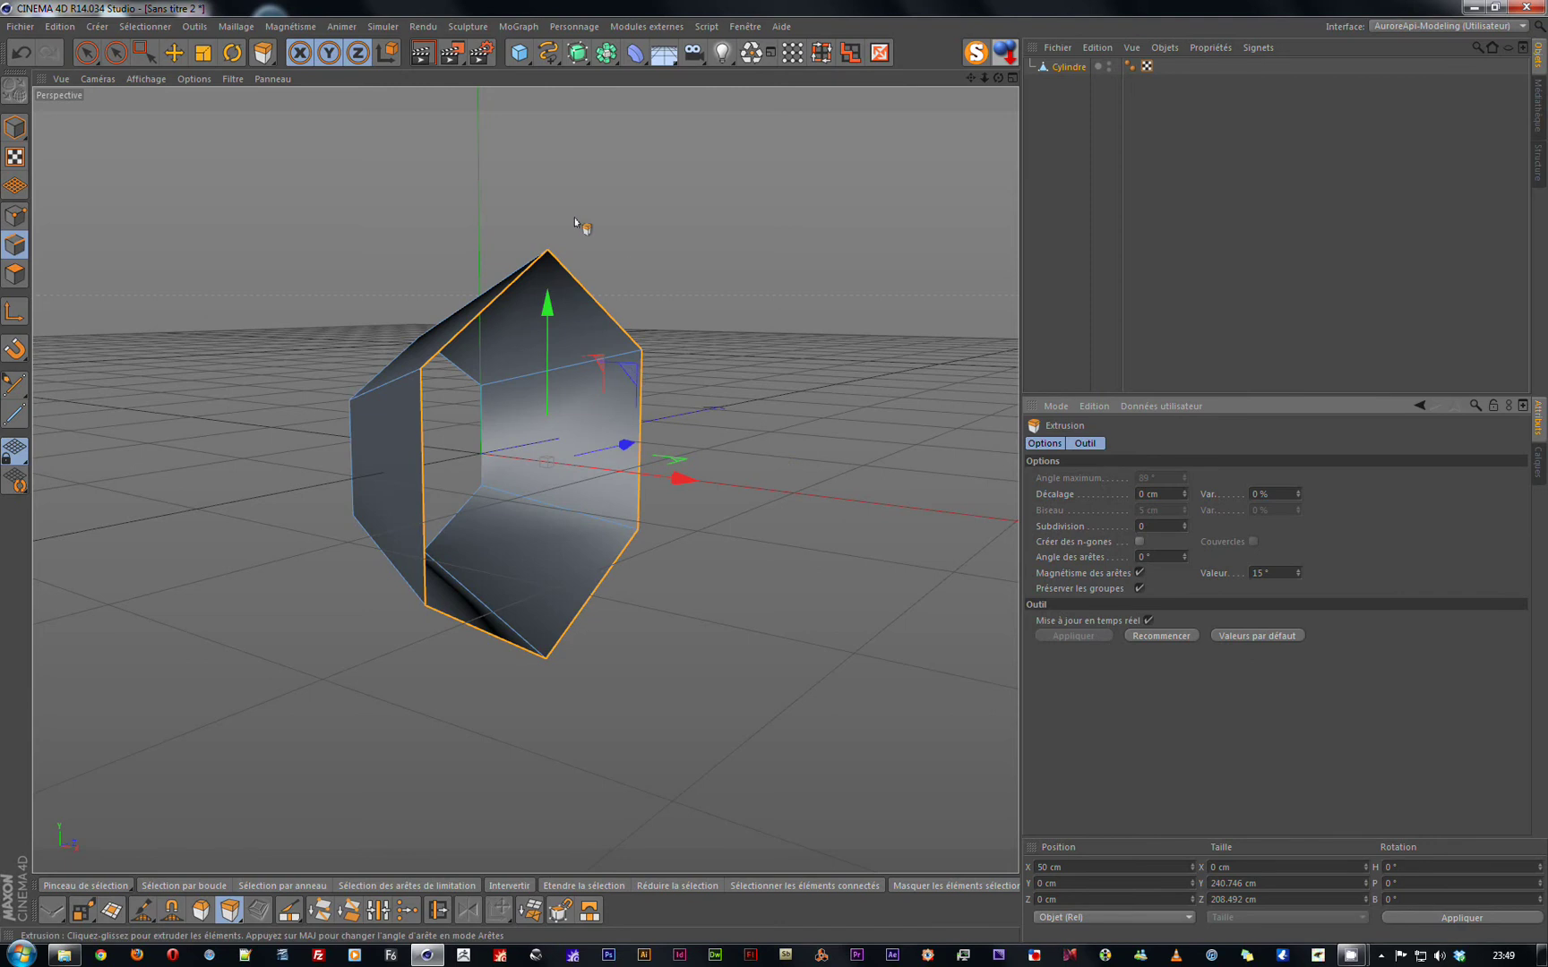
{"action": "key", "text": "t"}
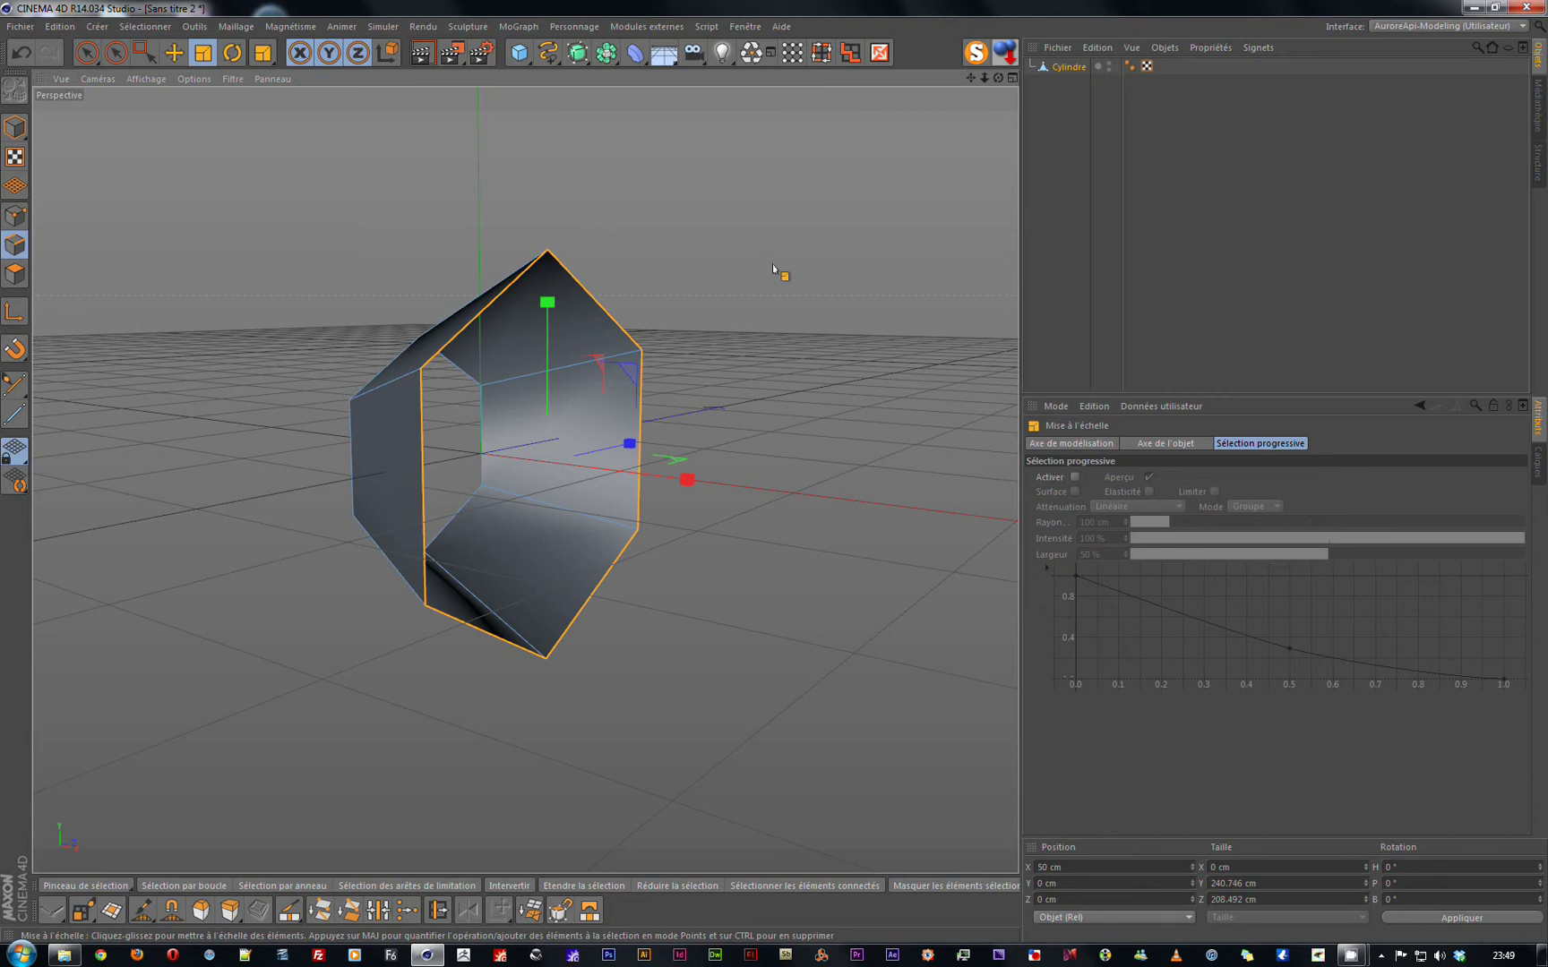
{"action": "left_click_drag", "start_coordinate": [774, 266], "coordinate": [694, 335]}
{"action": "left_click_drag", "start_coordinate": [753, 424], "coordinate": [752, 351], "text": "alt"}
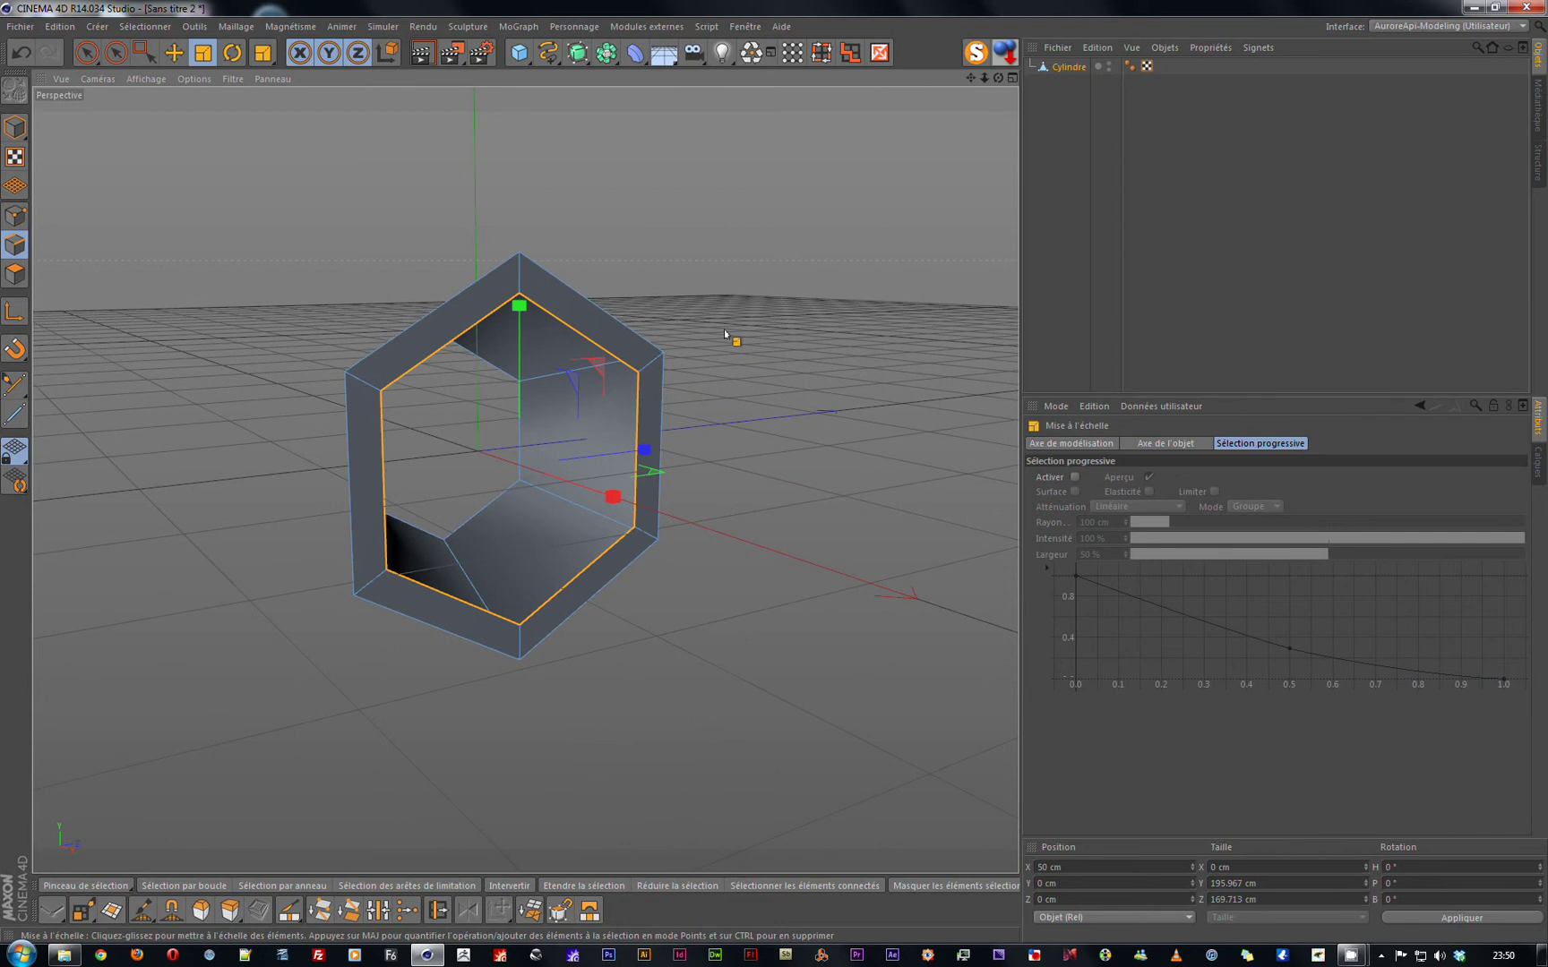
Extrude the inner edge loop again with a 0 cm offset and move it back through the ring to about X -33 cm.
{"action": "left_click", "coordinate": [230, 910]}
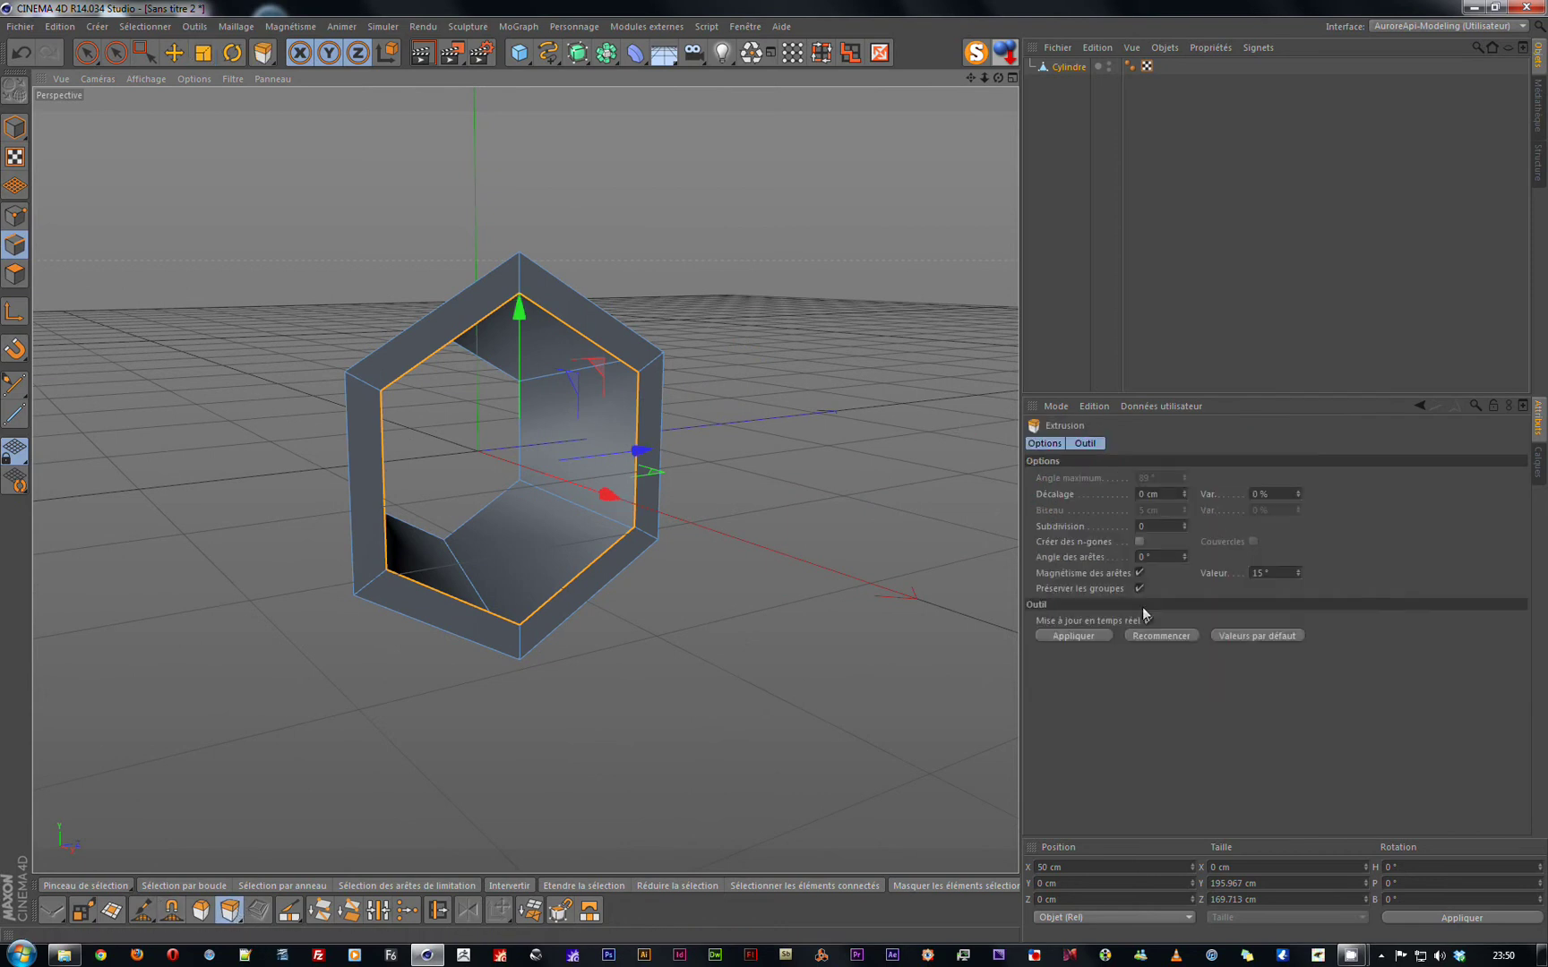
{"action": "left_click", "coordinate": [1097, 635]}
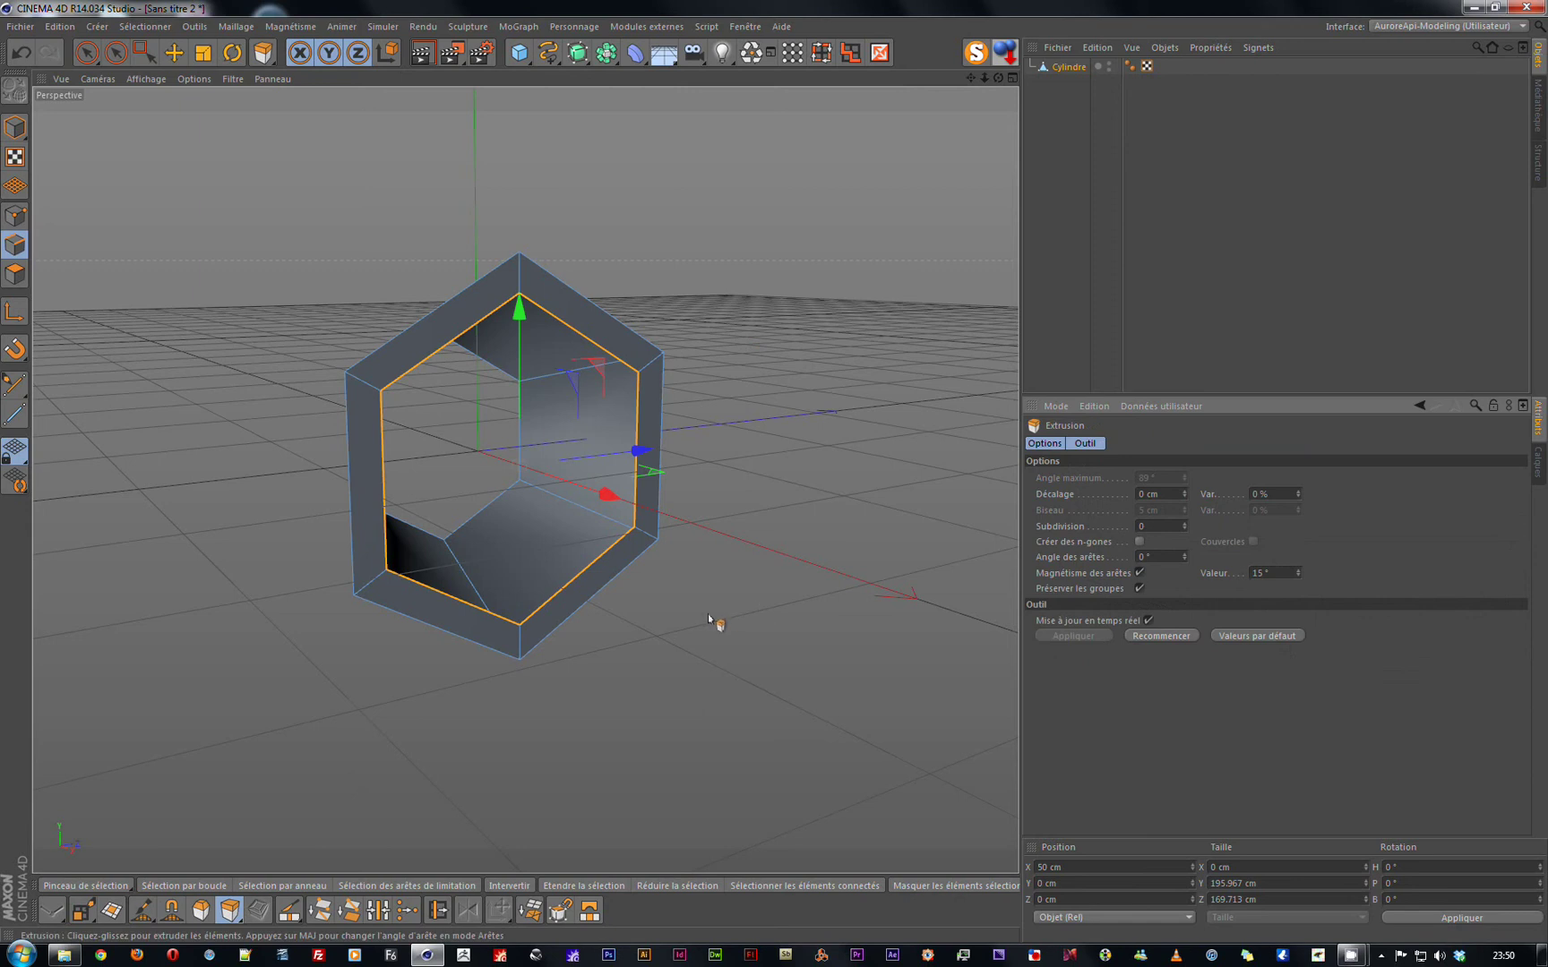
{"action": "left_click_drag", "start_coordinate": [707, 616], "coordinate": [784, 615], "text": "alt"}
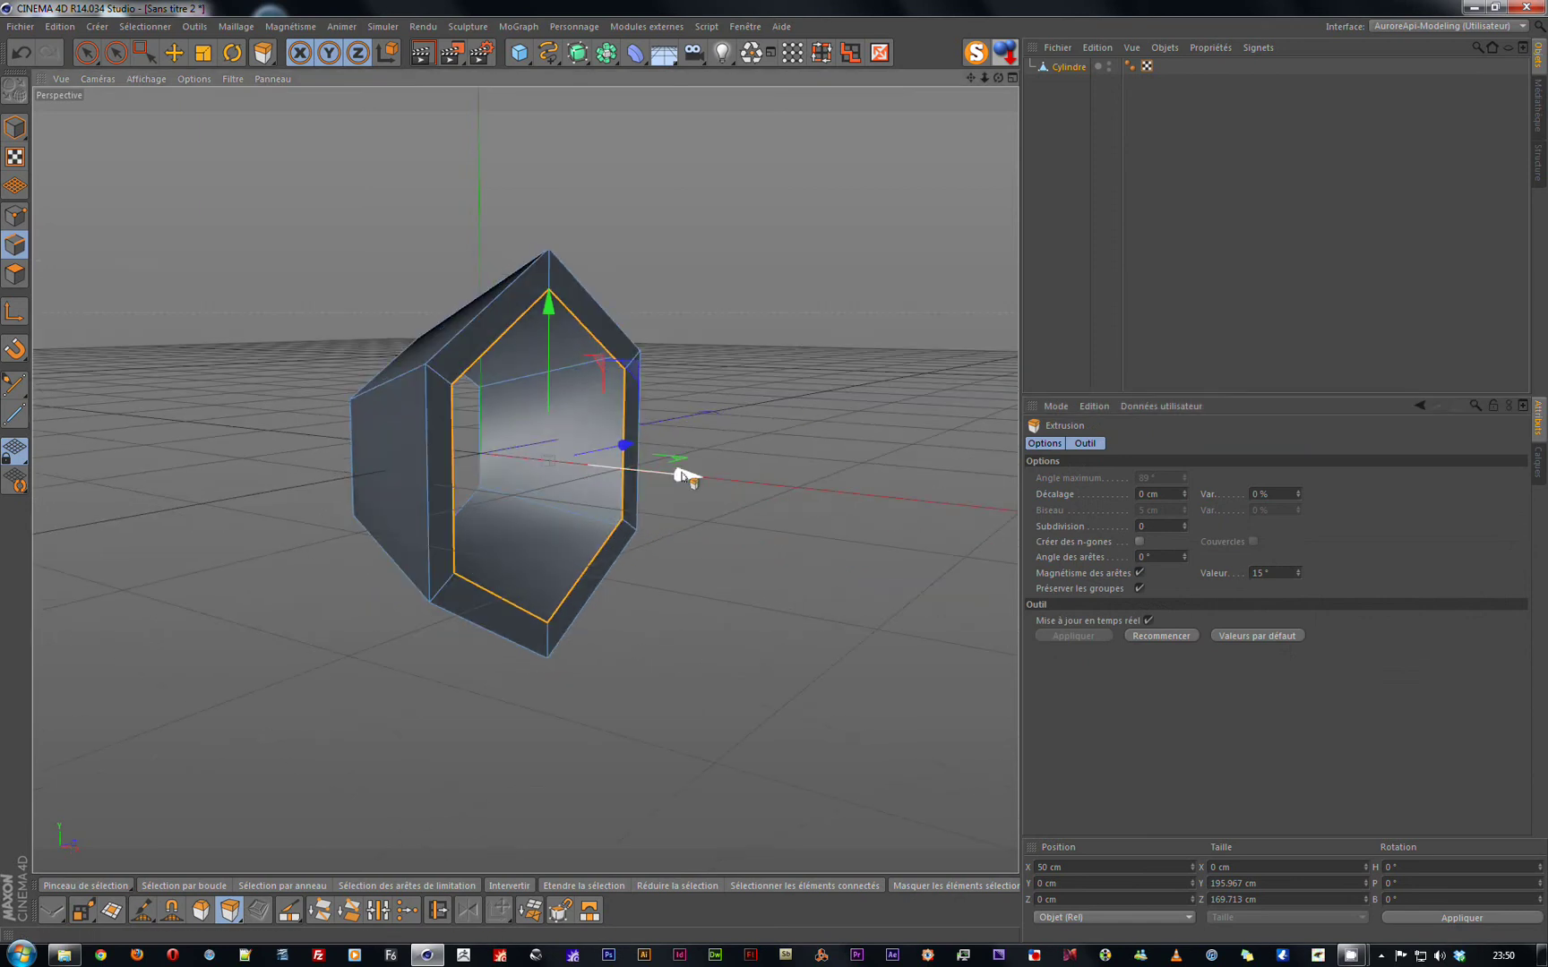
{"action": "left_click", "coordinate": [175, 53]}
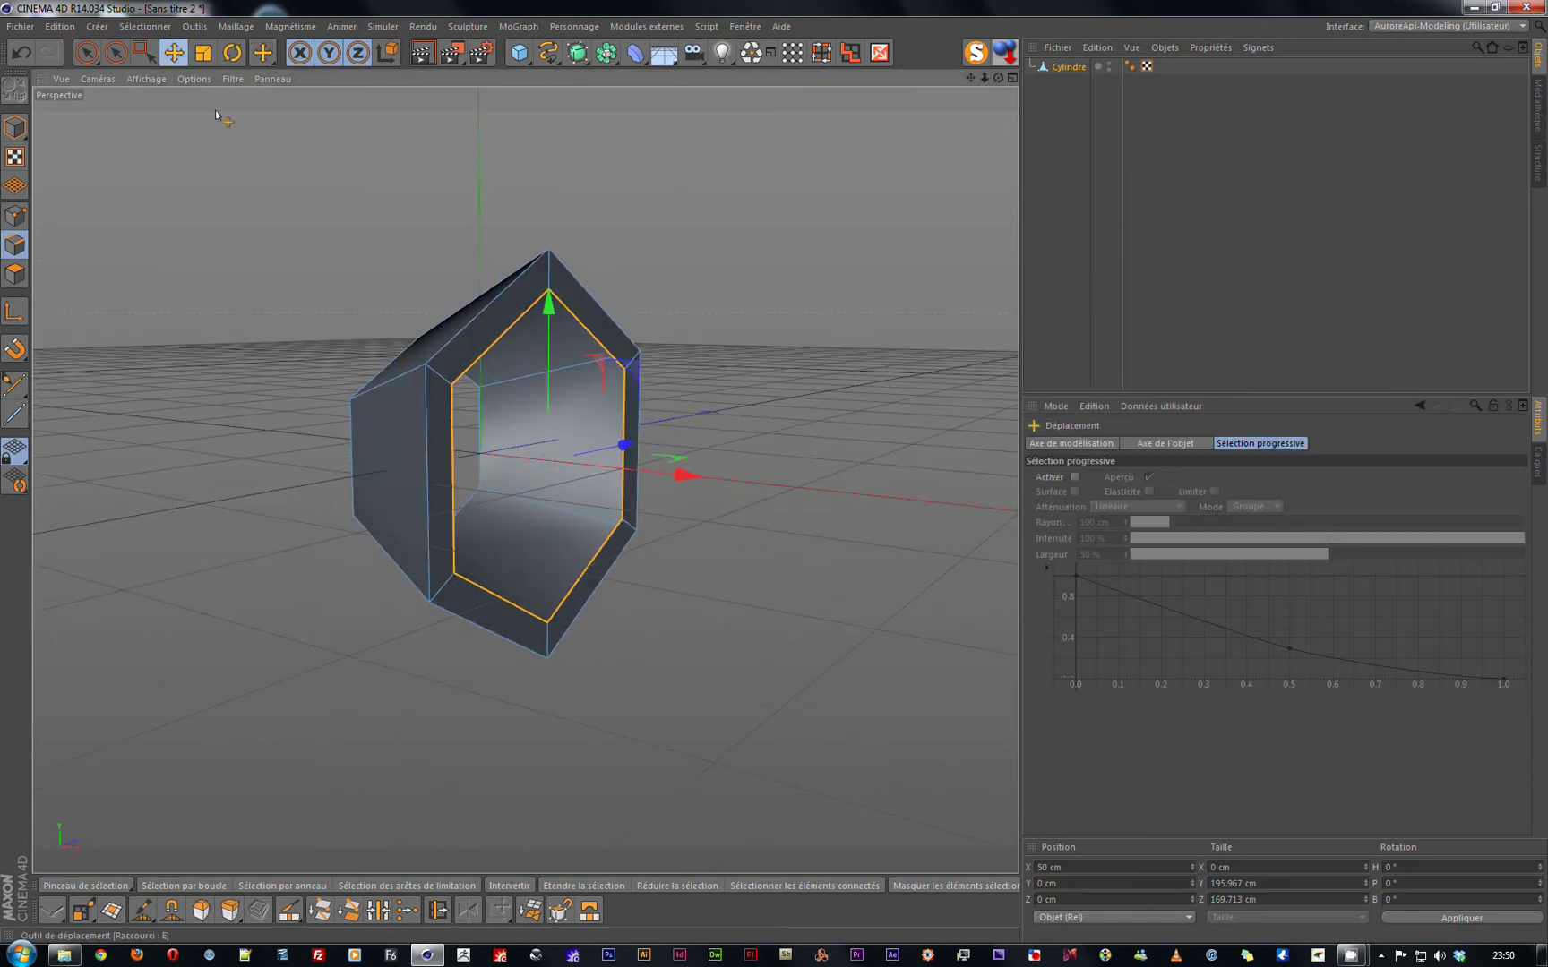
{"action": "left_click_drag", "start_coordinate": [684, 475], "coordinate": [557, 476]}
{"action": "left_click_drag", "start_coordinate": [461, 552], "coordinate": [656, 553], "text": "alt"}
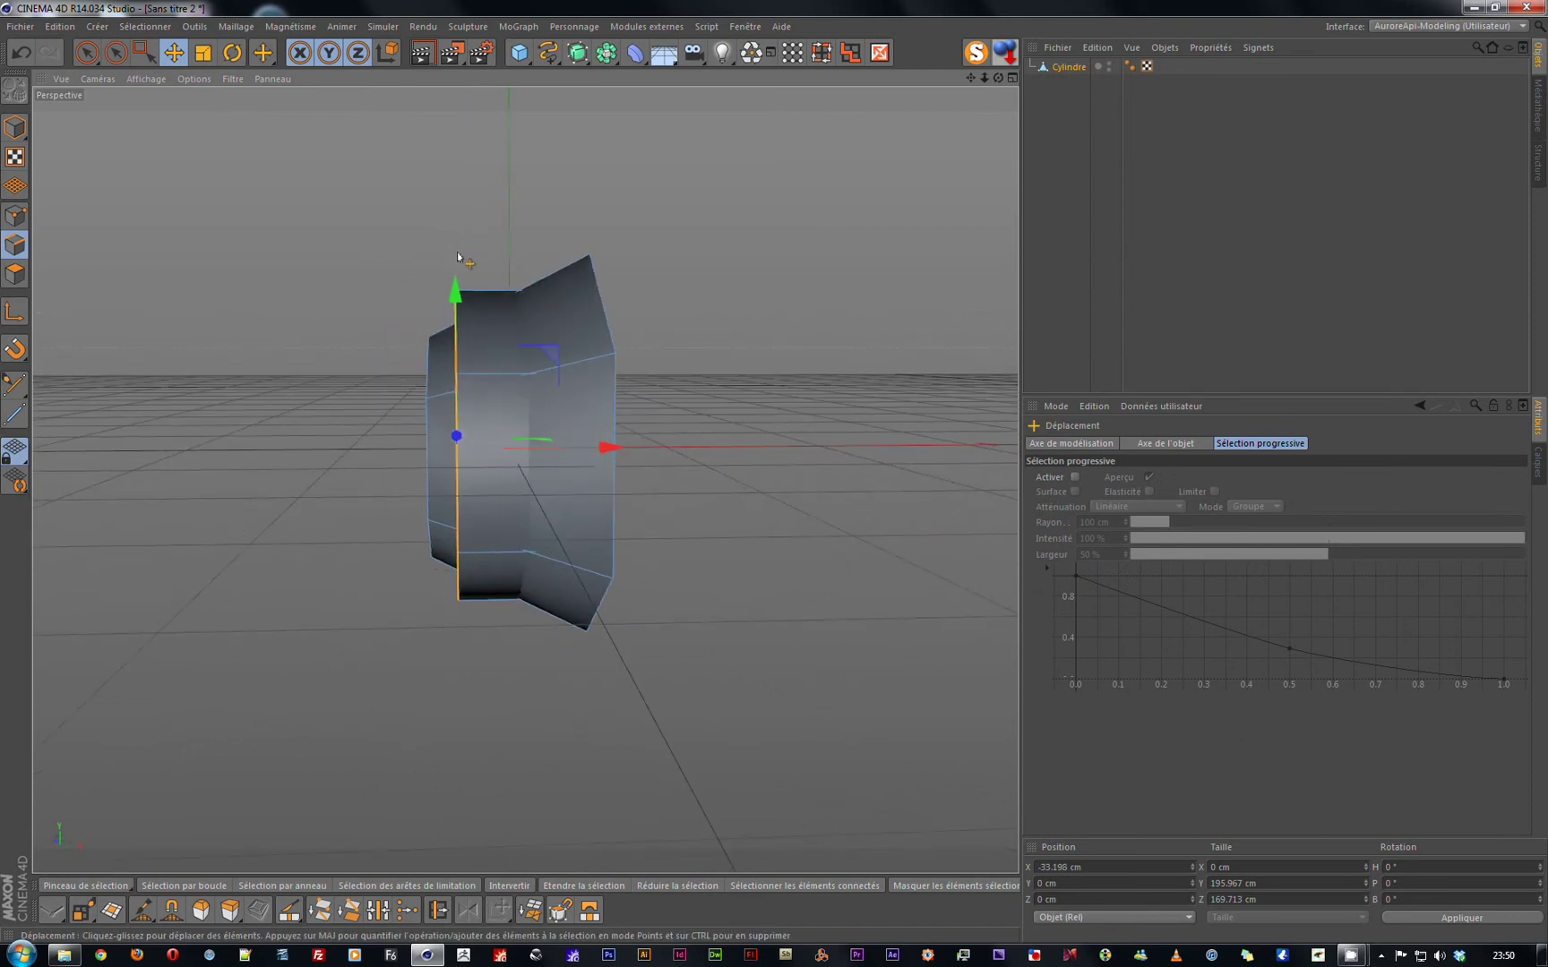
Scale the selected inner edge loop inward to about 142 cm in Y and 123 cm in Z.
{"action": "key", "text": "t"}
{"action": "left_click_drag", "start_coordinate": [798, 387], "coordinate": [417, 446]}
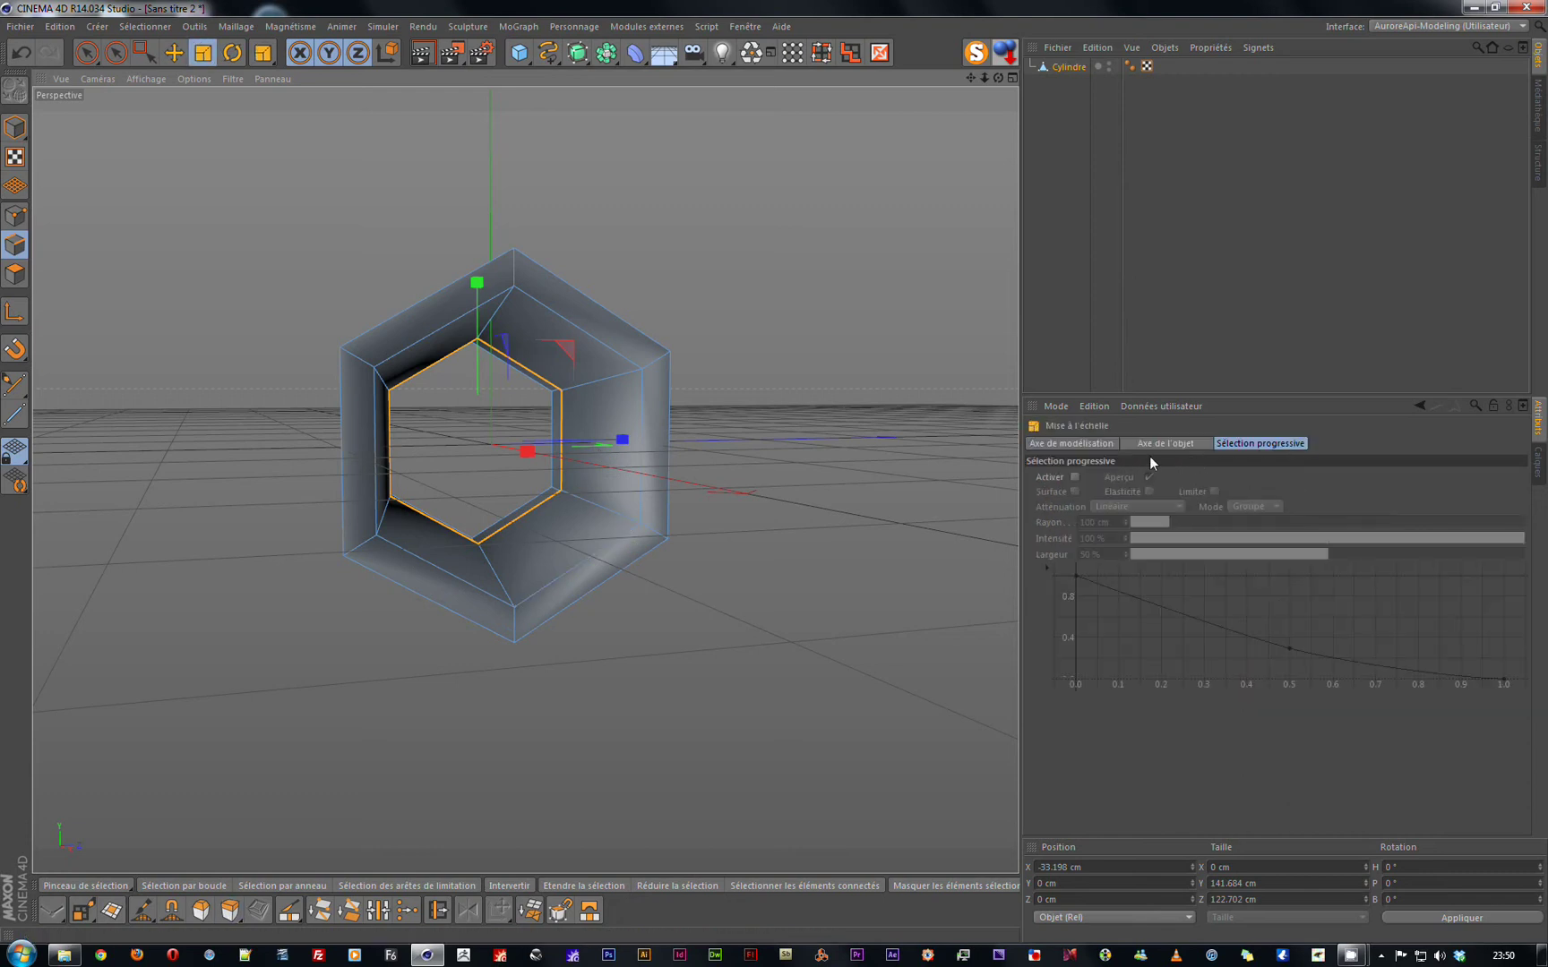
Extrude the inner edge loop with a 0 cm offset and scale the new loop inward to about 49 cm by 43 cm.
{"action": "key", "text": "d"}
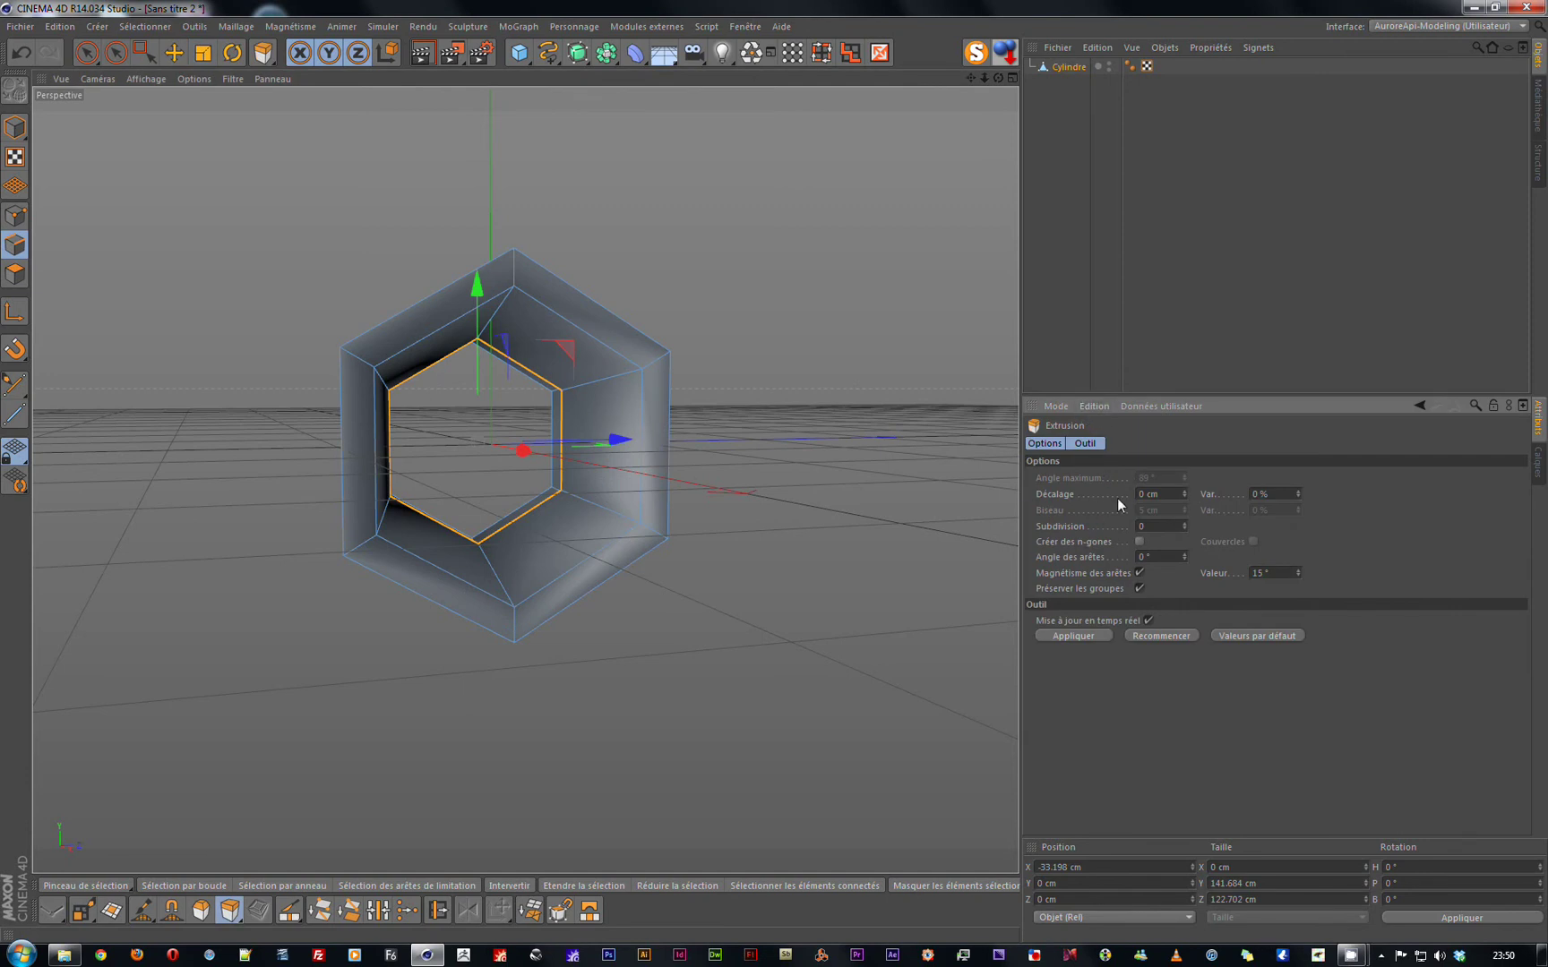
{"action": "left_click", "coordinate": [1090, 632]}
{"action": "key", "text": "t"}
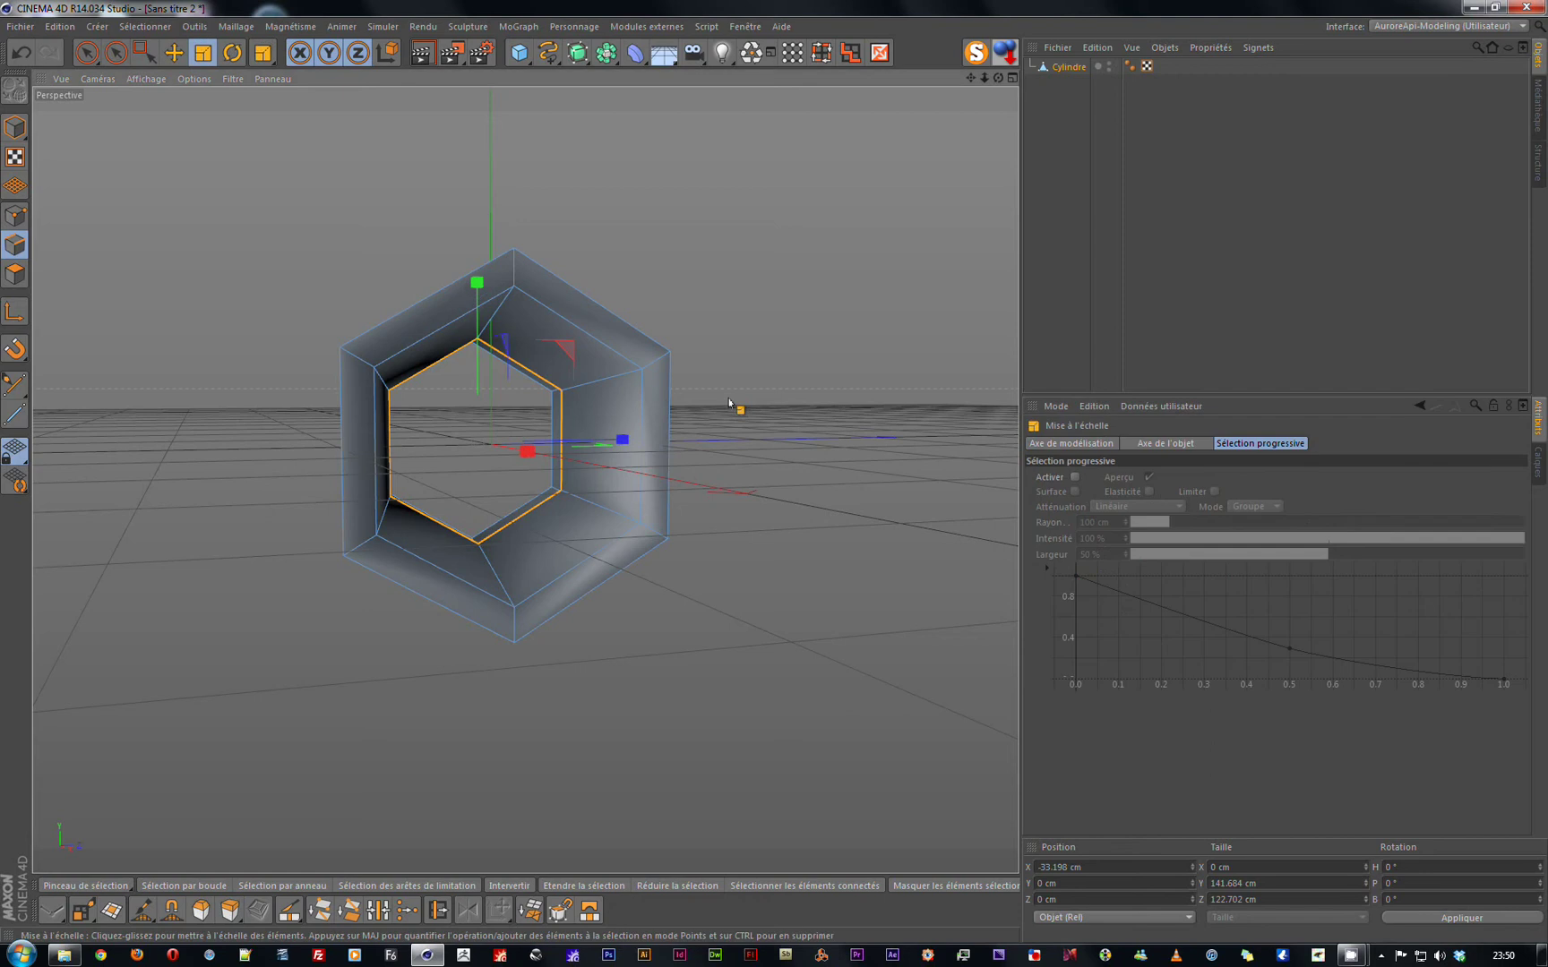
{"action": "left_click_drag", "start_coordinate": [776, 354], "coordinate": [380, 484]}
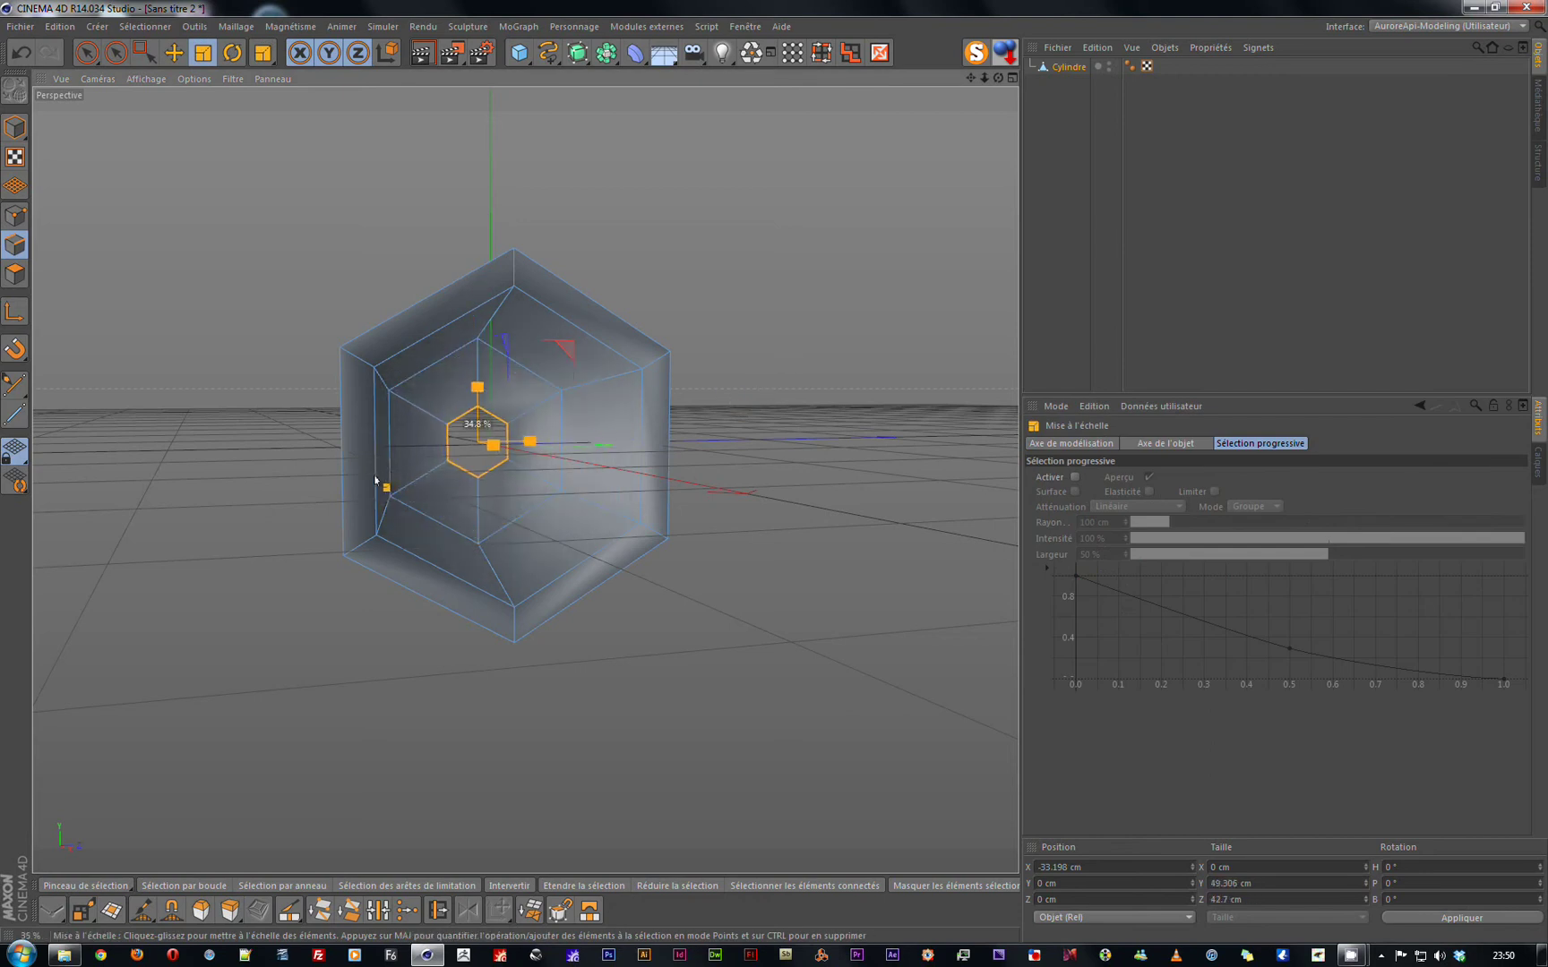
Add a Hyper NURBS object and make the Cylindre object its child.
{"action": "left_click_drag", "start_coordinate": [622, 545], "coordinate": [713, 574], "text": "alt"}
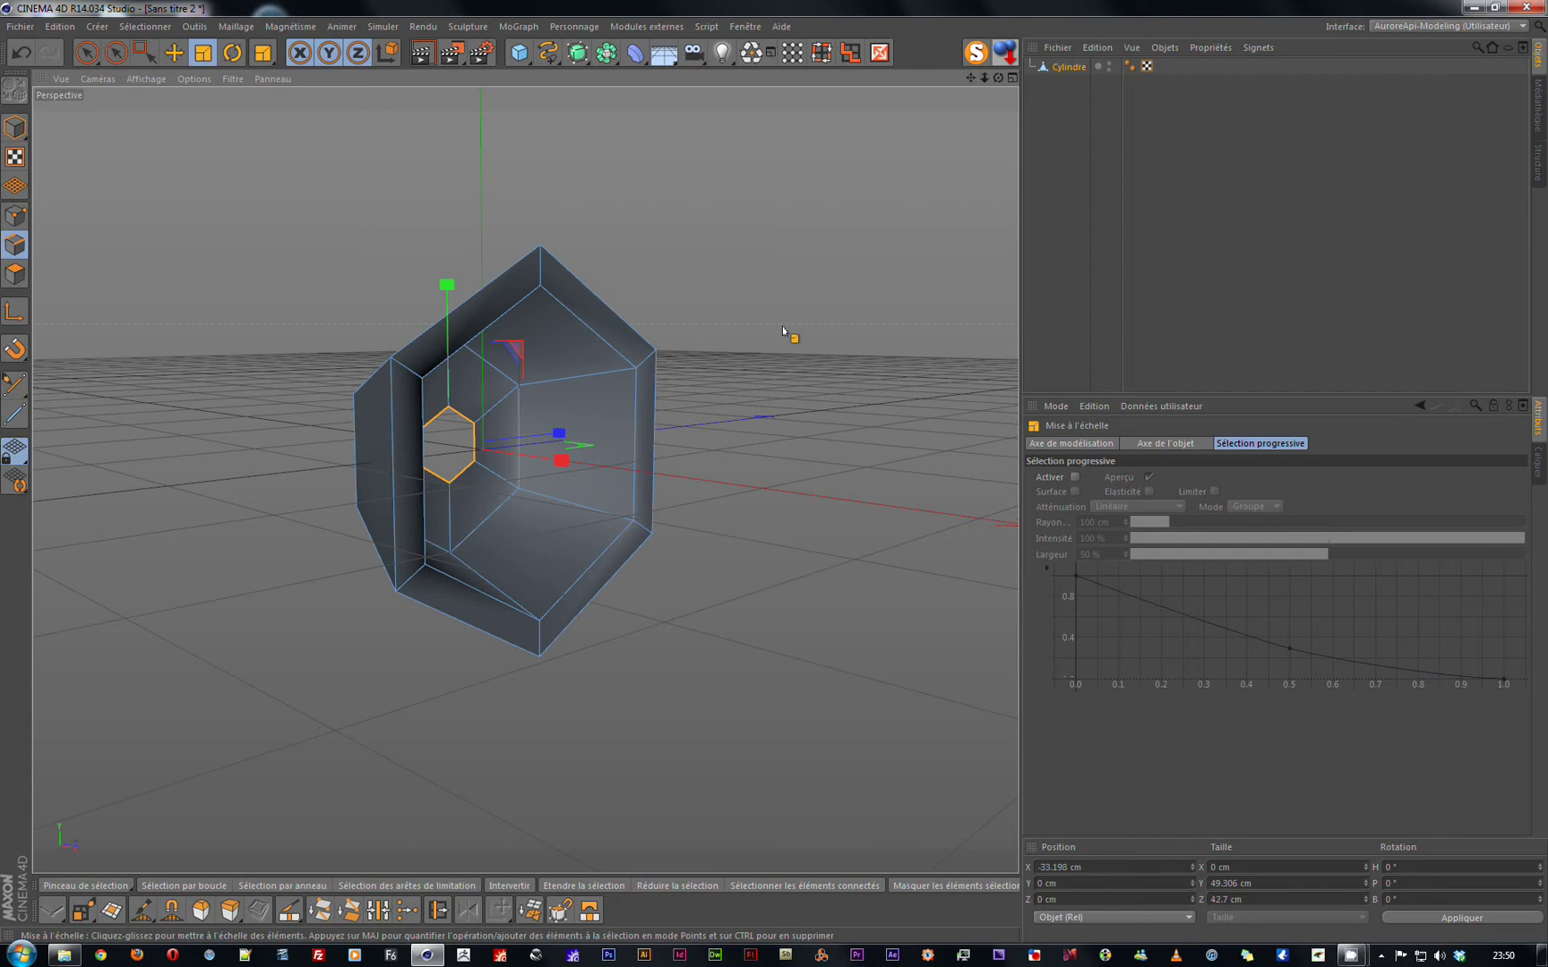
{"action": "left_click", "coordinate": [577, 53]}
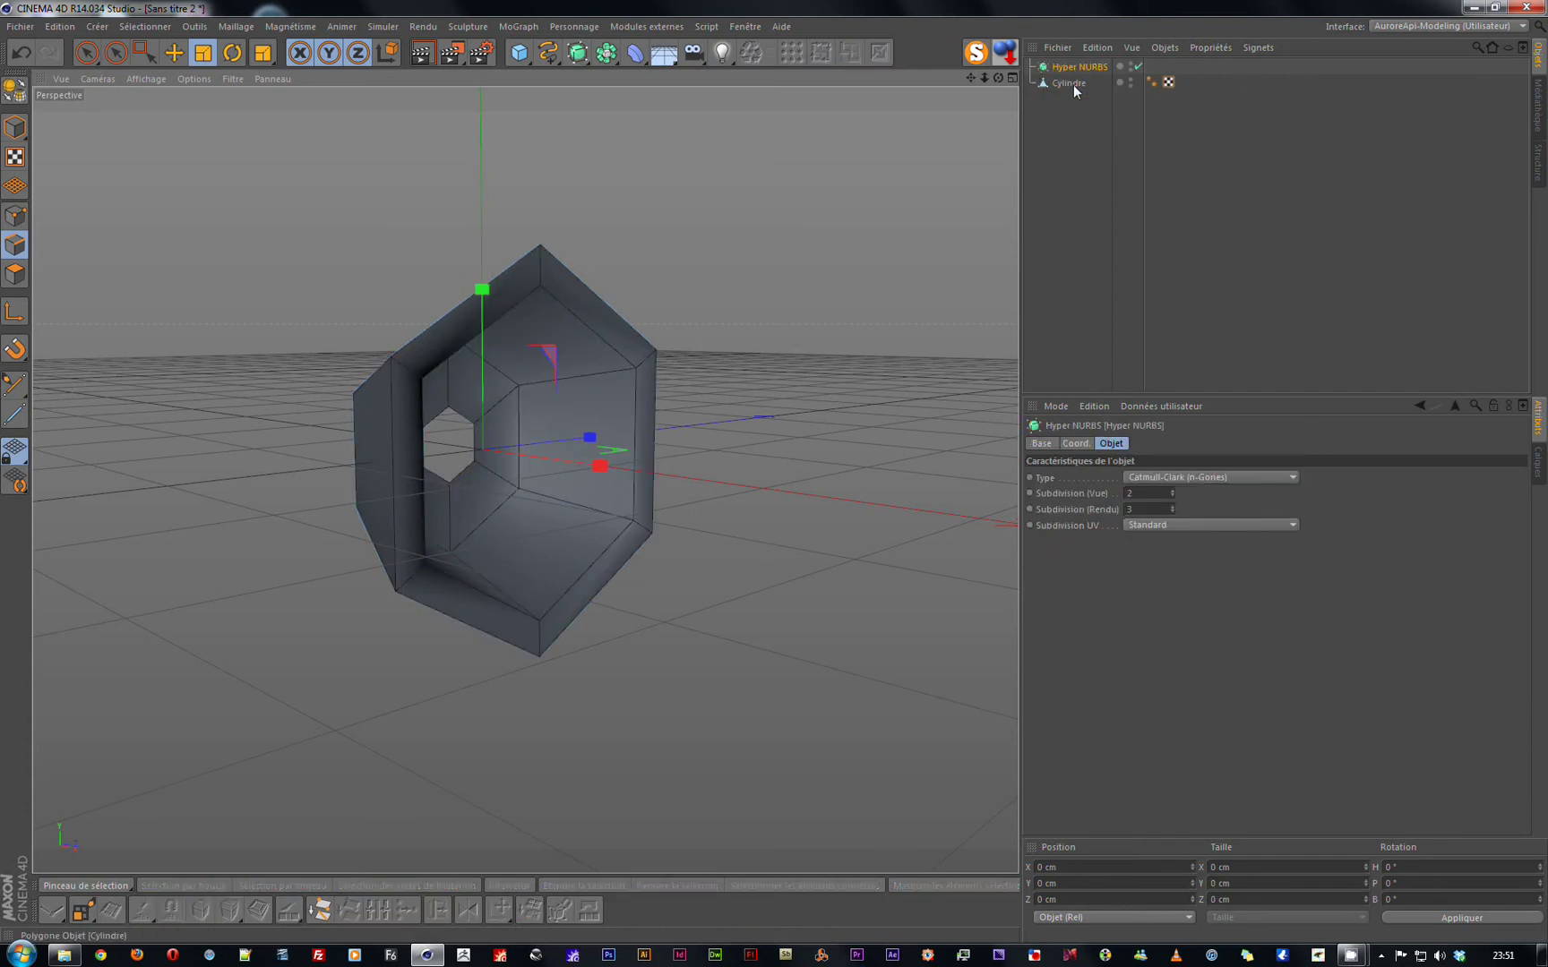
{"action": "left_click_drag", "start_coordinate": [1072, 84], "coordinate": [1078, 68]}
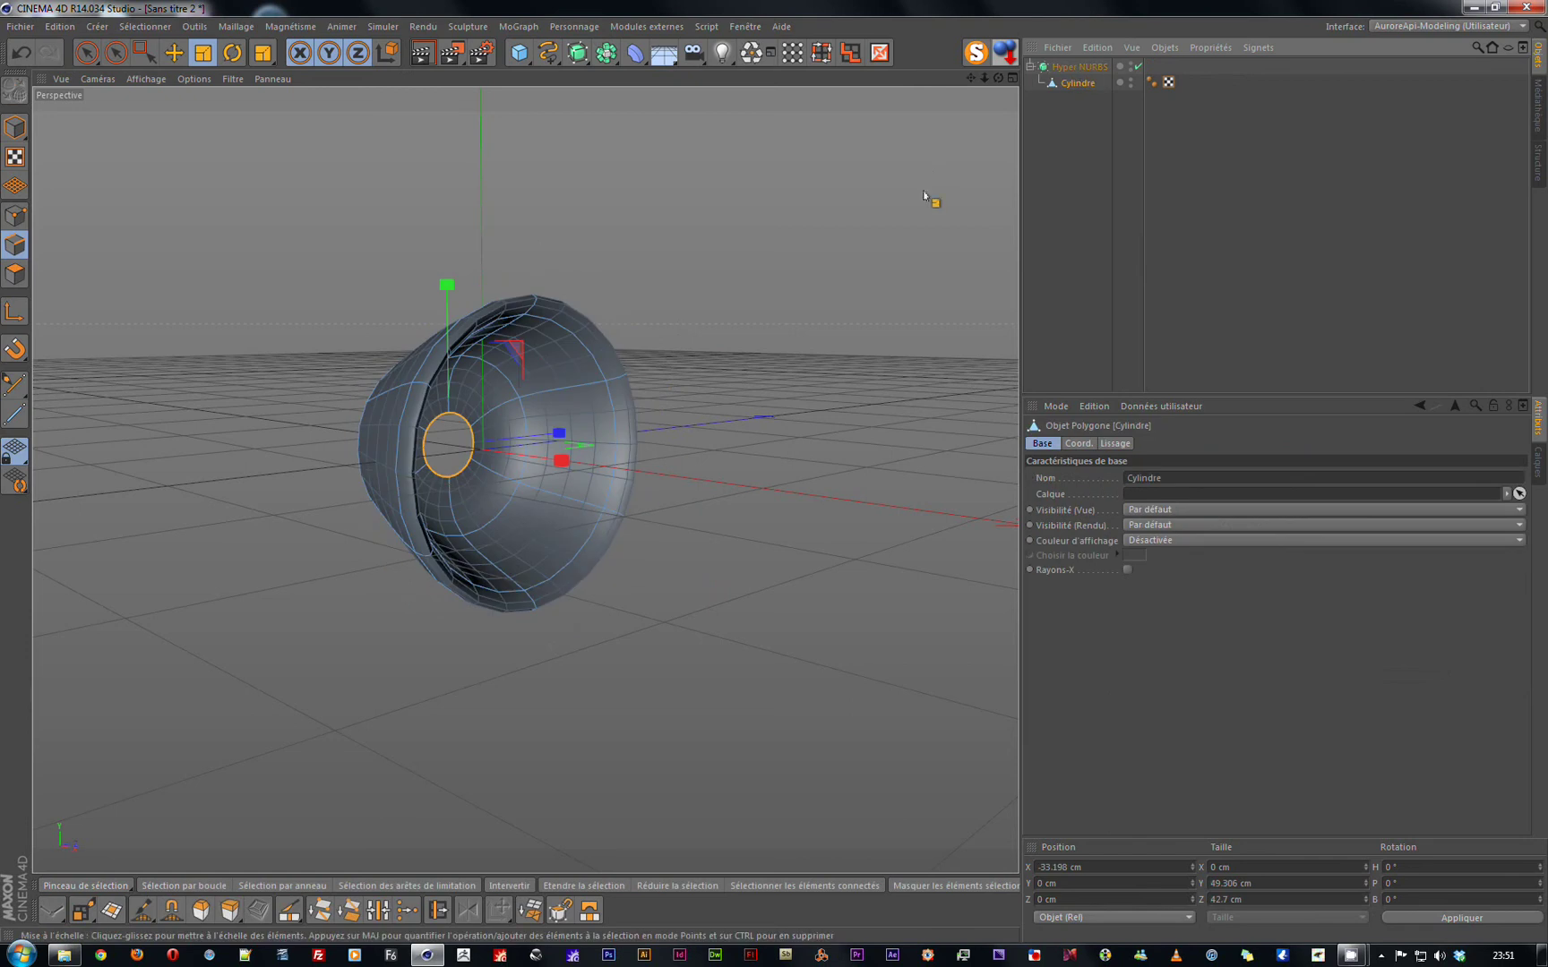
{"action": "left_click_drag", "start_coordinate": [750, 366], "coordinate": [819, 390], "text": "alt"}
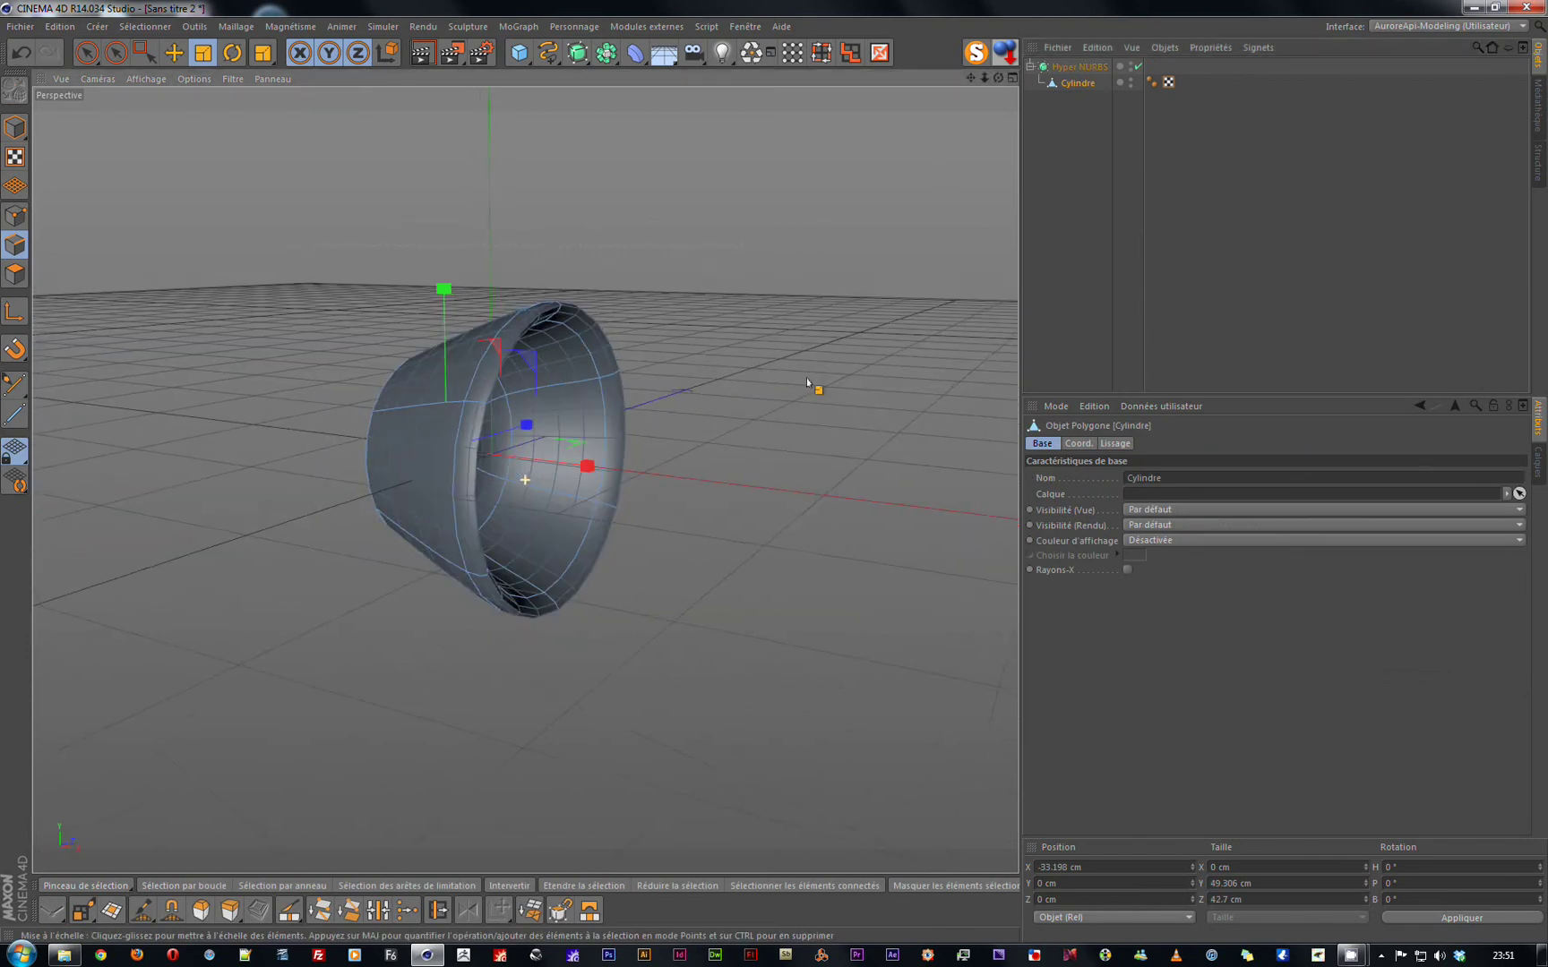
Disable the Hyper NURBS smoothing to work on the cylinder's unsmoothed cage.
{"action": "left_click", "coordinate": [1137, 67]}
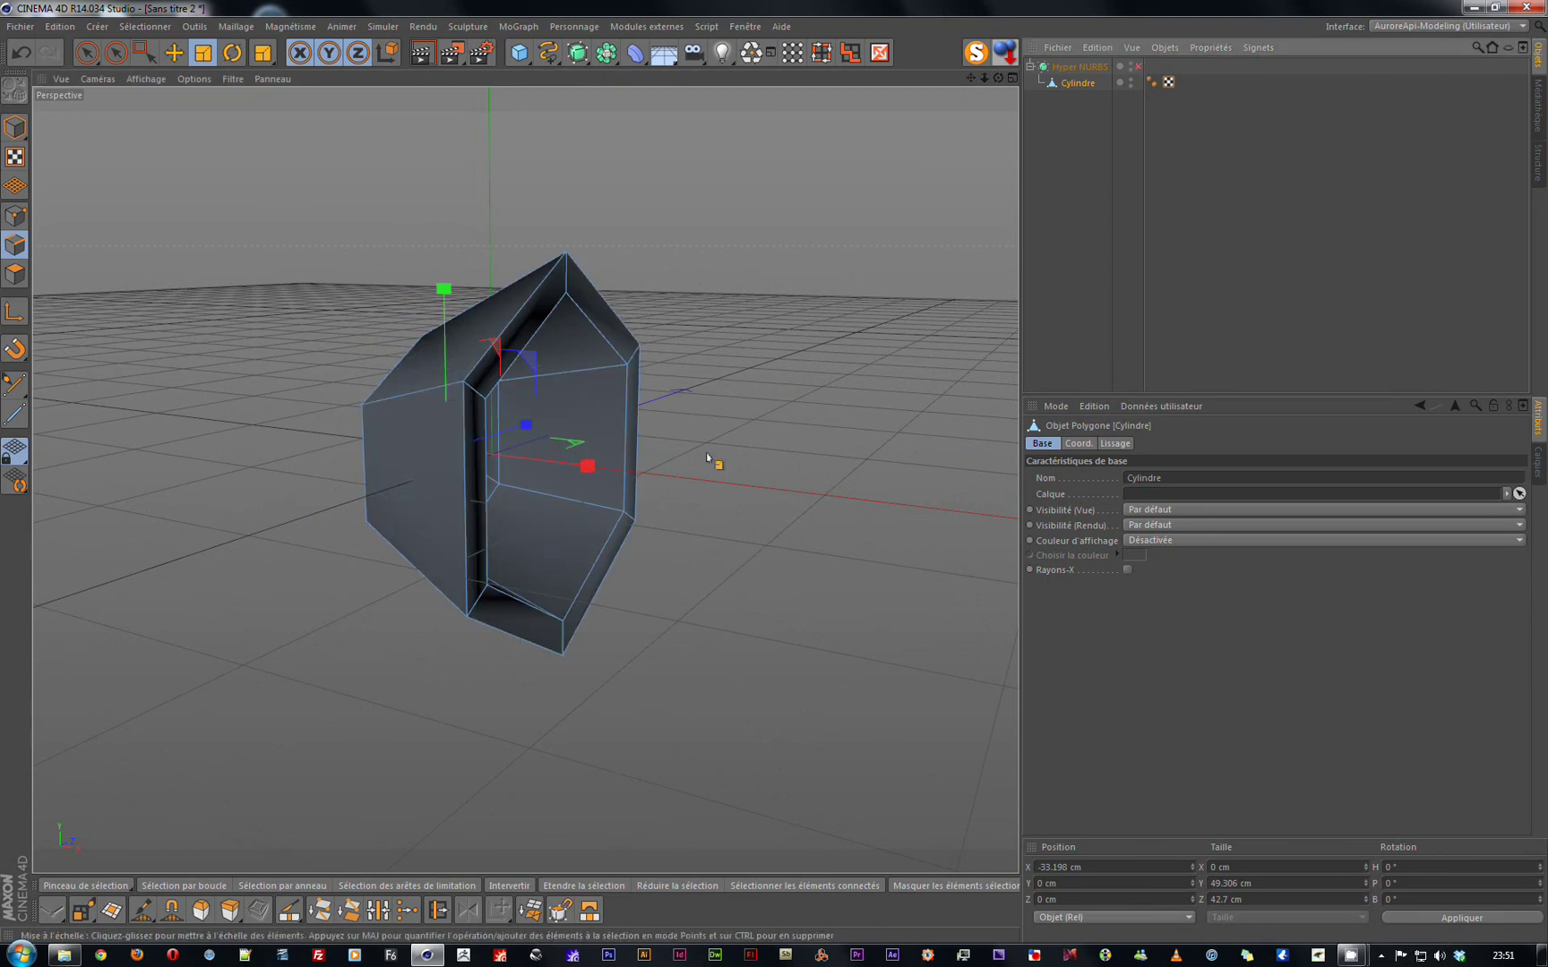
{"action": "left_click_drag", "start_coordinate": [714, 460], "coordinate": [664, 439], "text": "alt"}
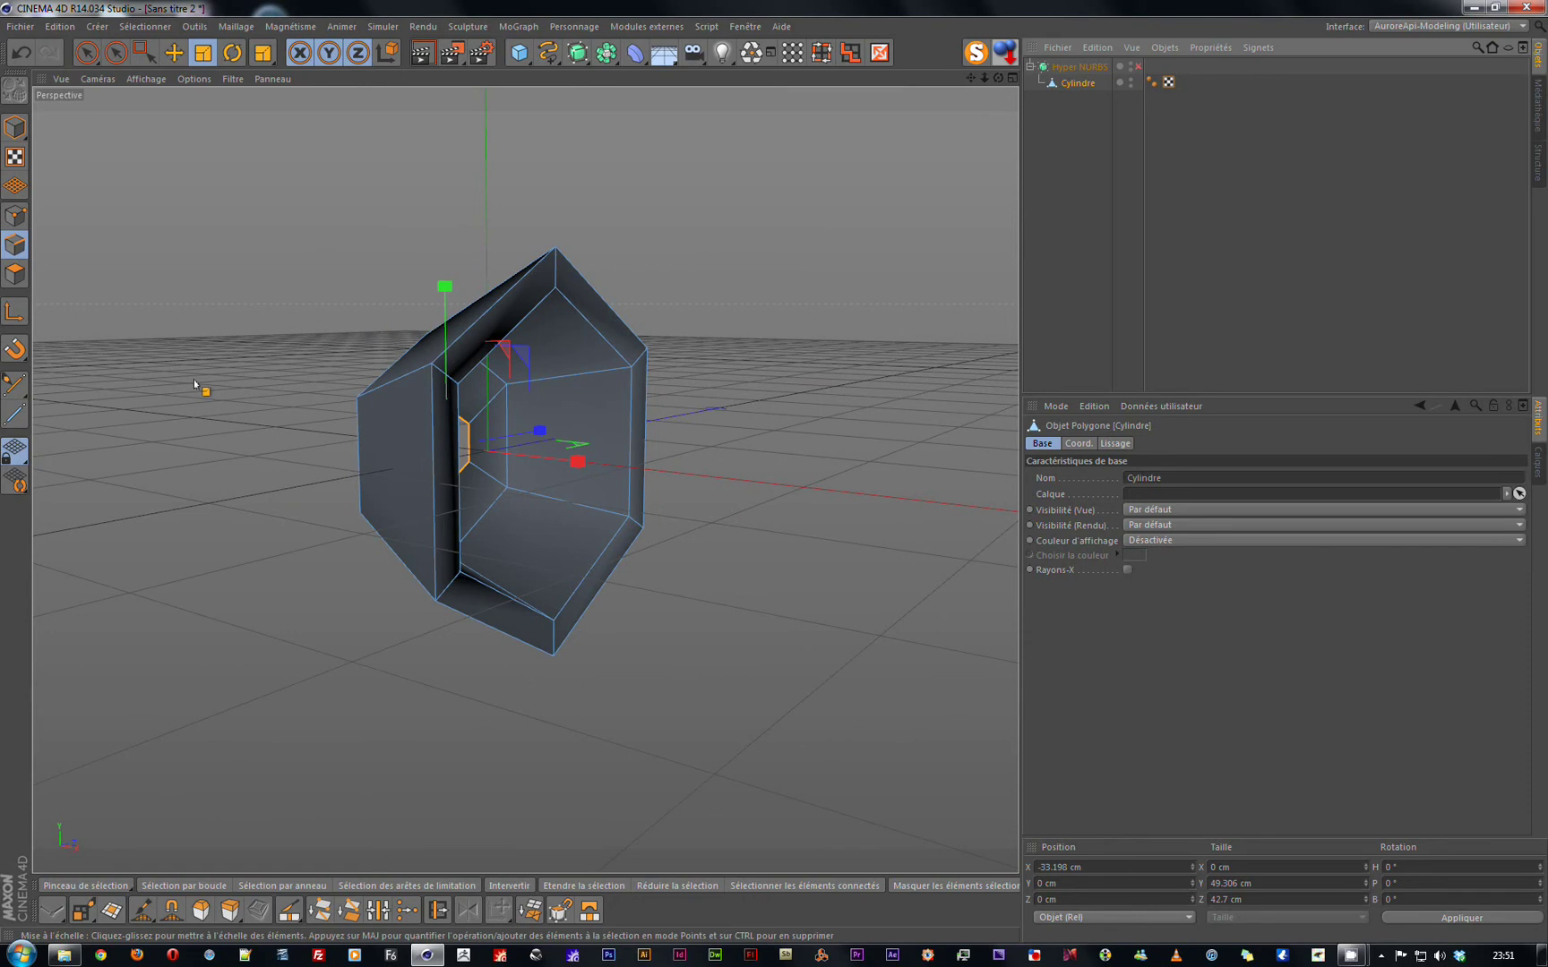
{"action": "key", "text": "q"}
{"action": "key", "text": "q"}
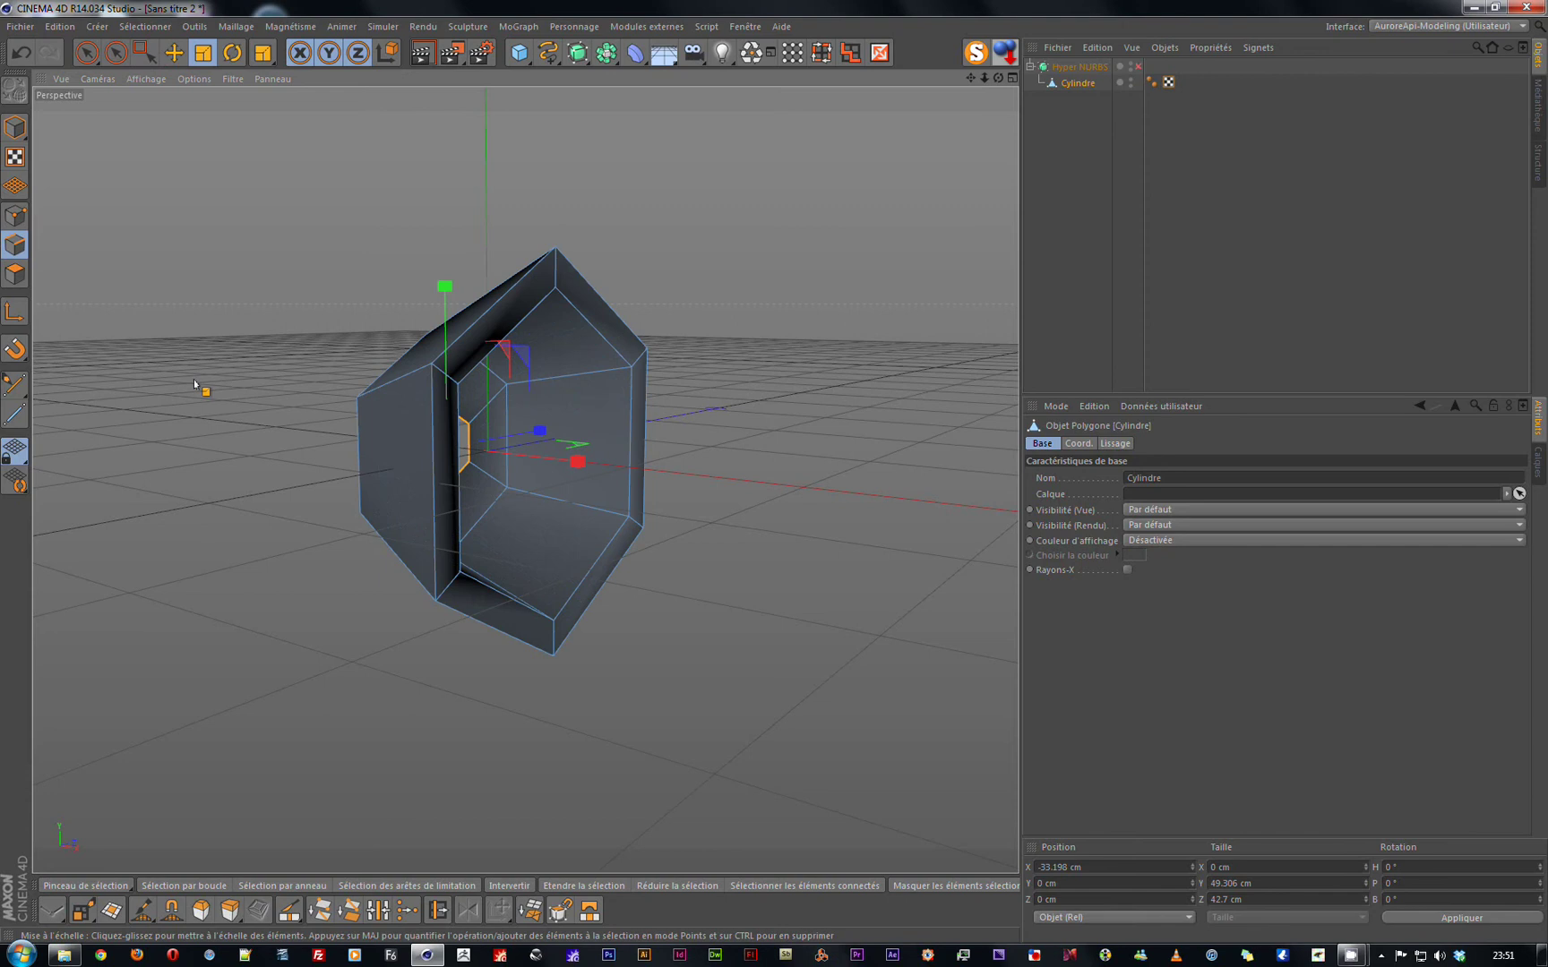
{"action": "key", "text": "q"}
{"action": "key", "text": "q"}
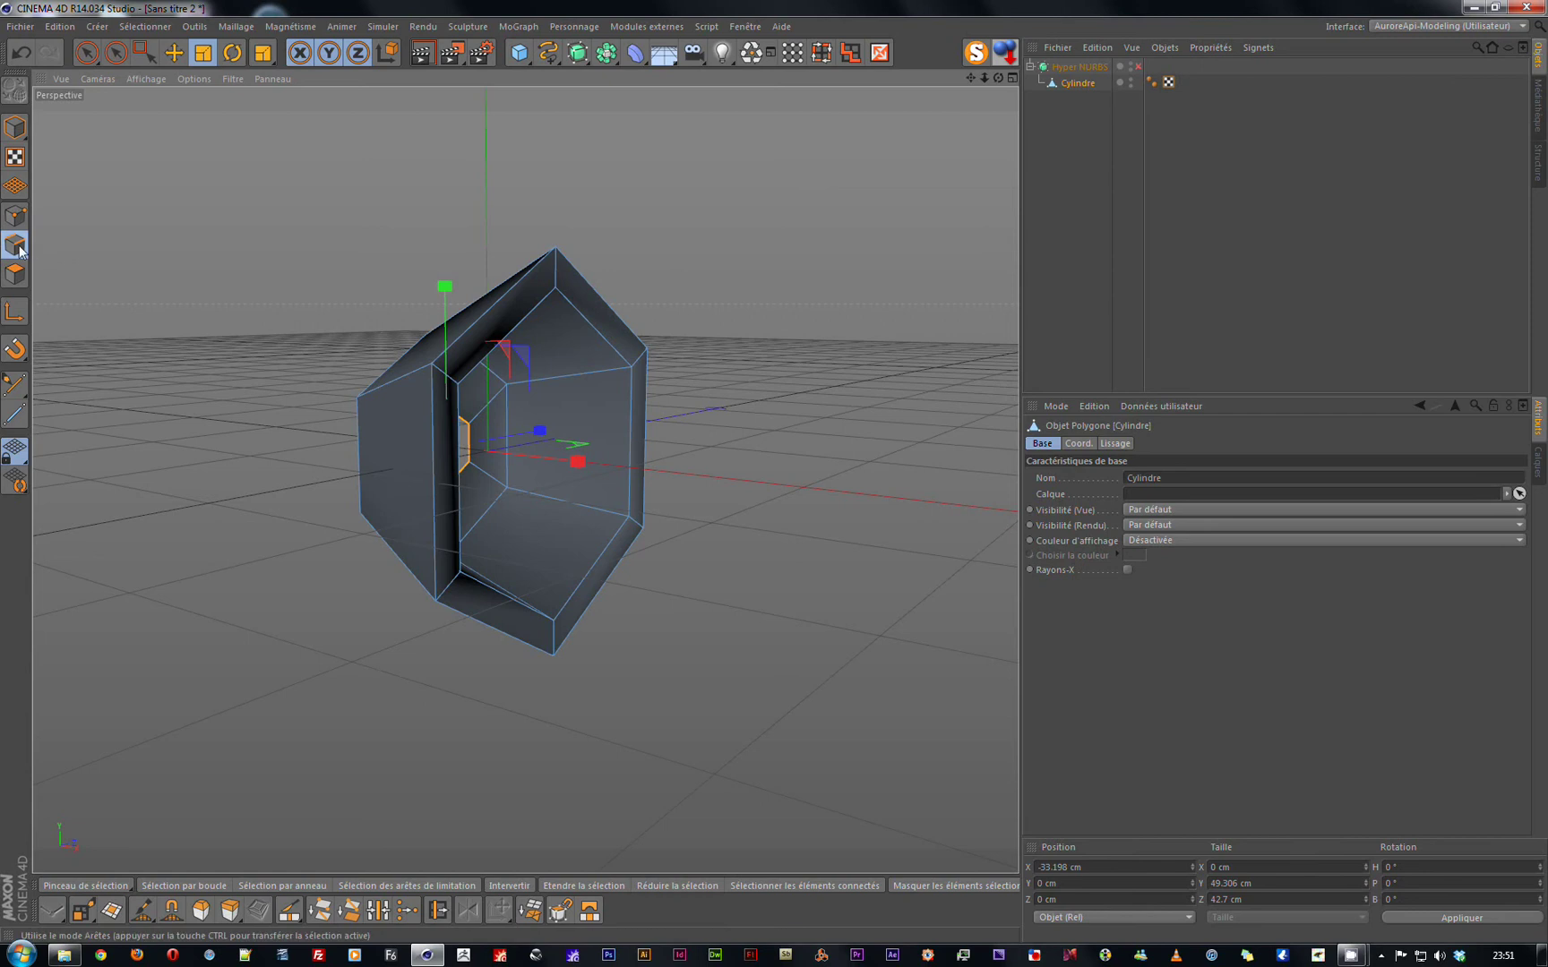
Ring-select all lengthwise corner edges of the hexagonal ring, across its outer wall, rim, inner wall and back face.
{"action": "left_click", "coordinate": [144, 26]}
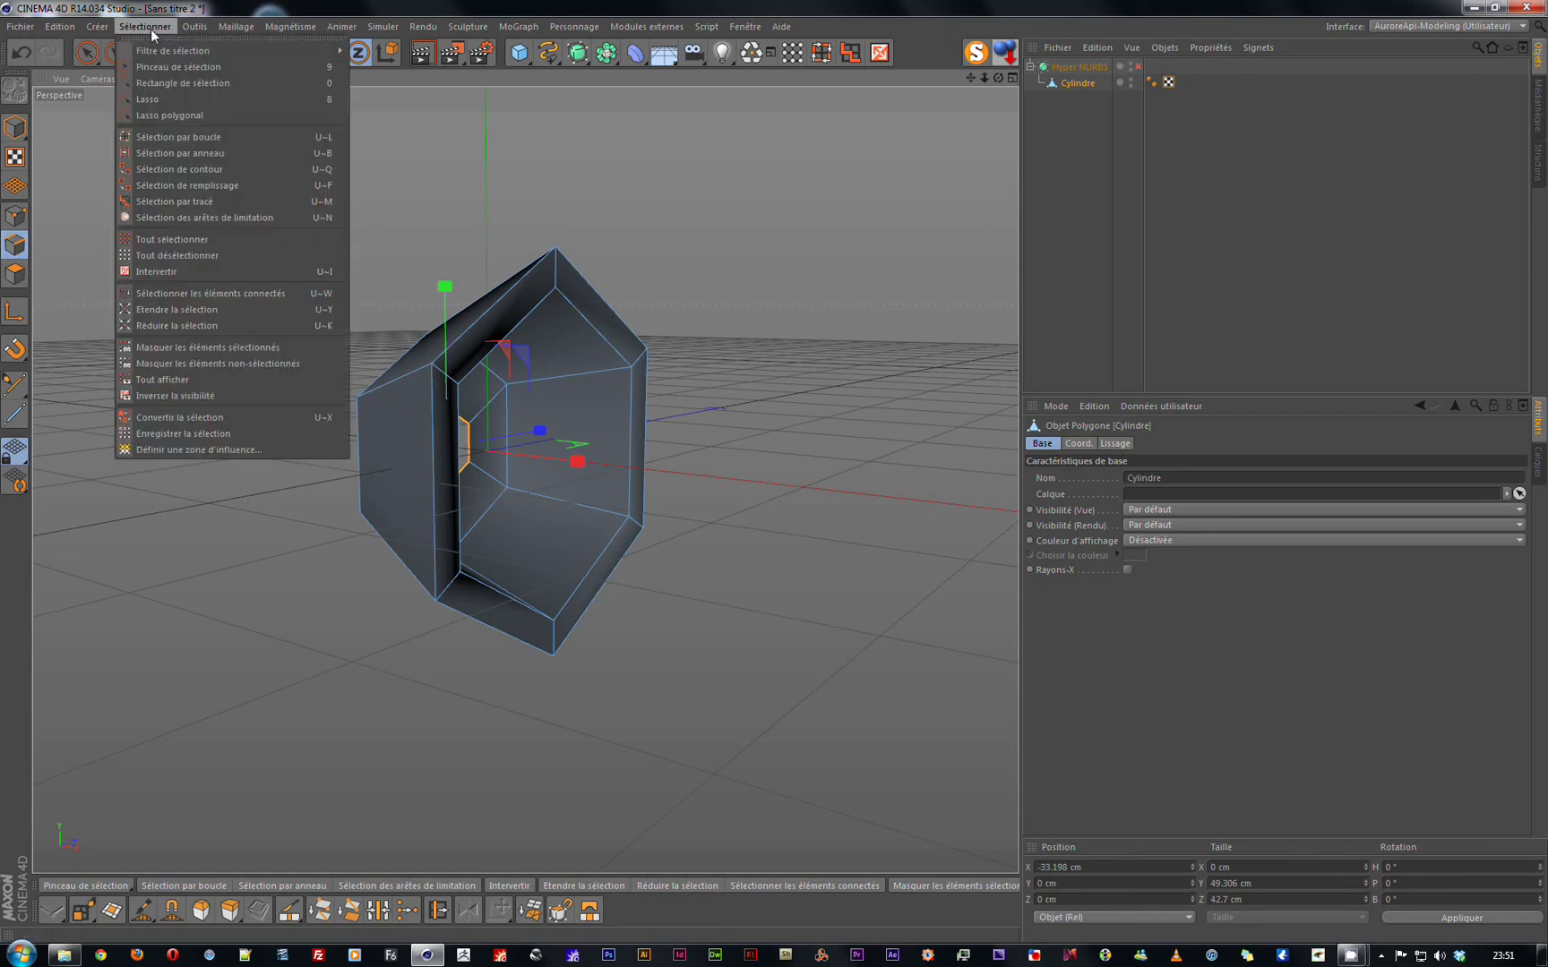
{"action": "left_click", "coordinate": [176, 155]}
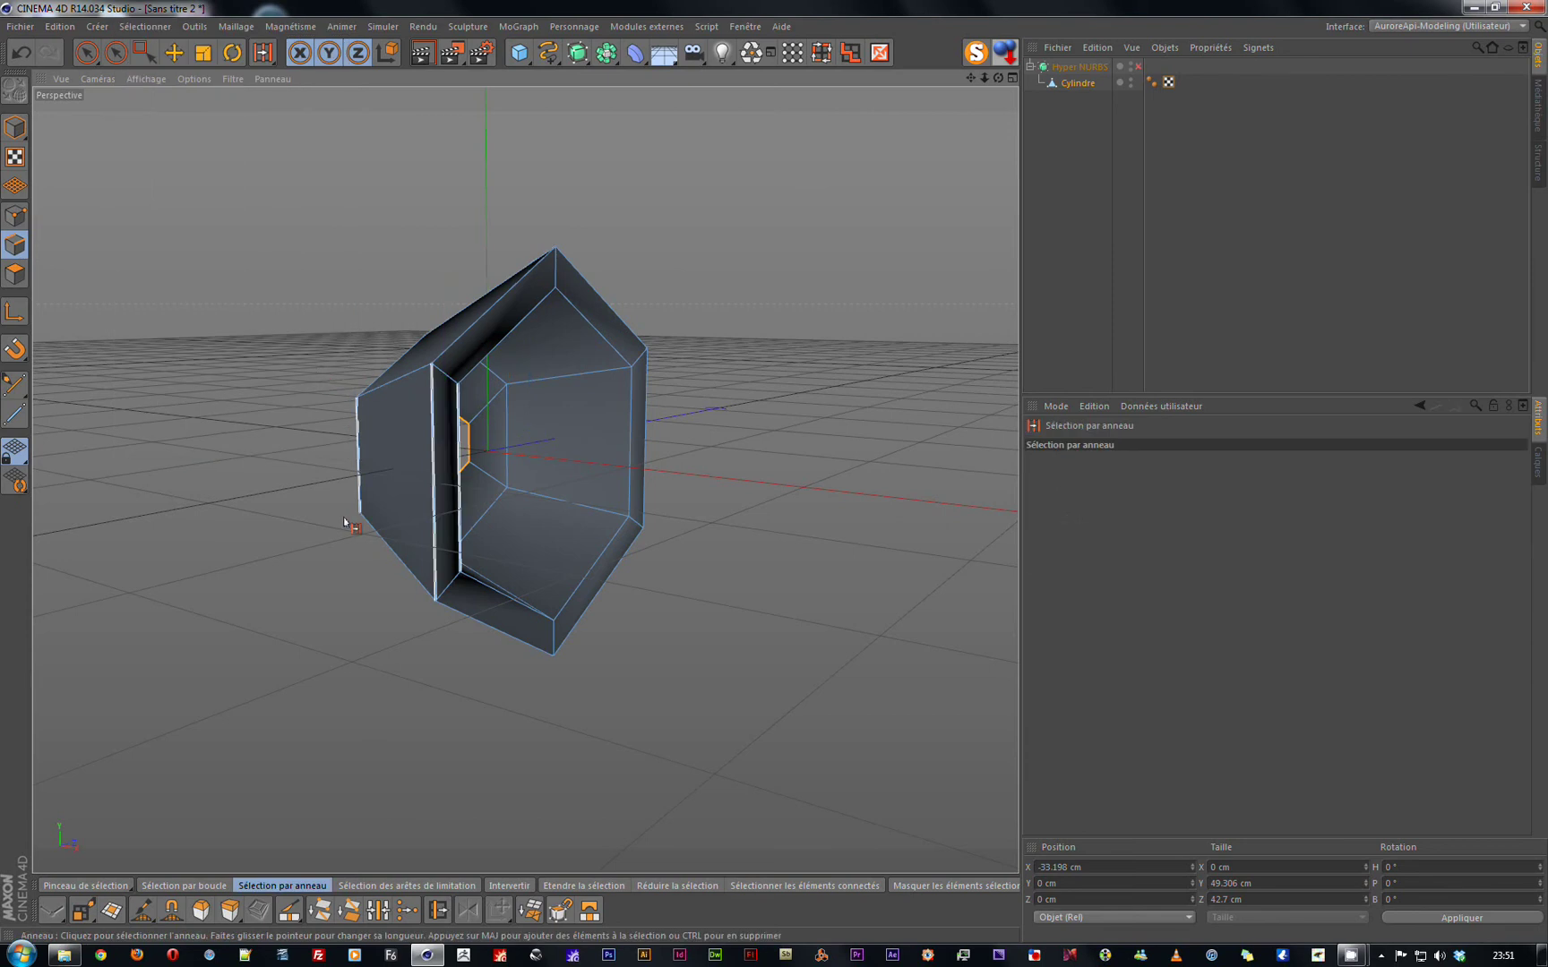
{"action": "left_click_drag", "start_coordinate": [345, 522], "coordinate": [514, 422], "text": "alt"}
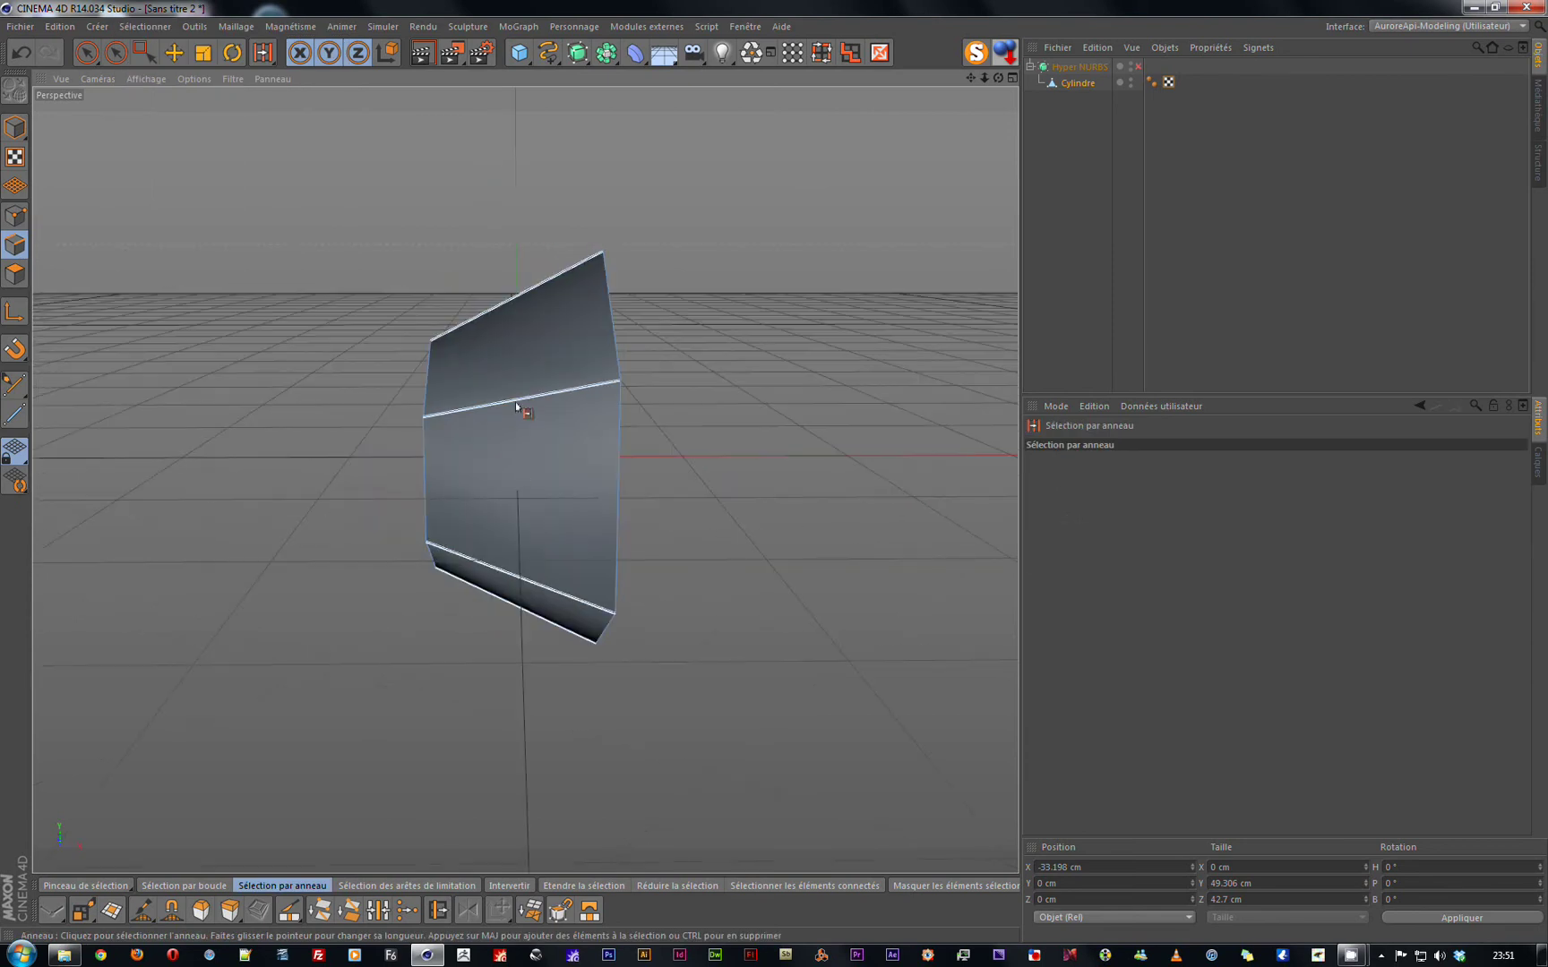
{"action": "left_click", "coordinate": [515, 401]}
{"action": "left_click_drag", "start_coordinate": [710, 436], "coordinate": [409, 420], "text": "alt"}
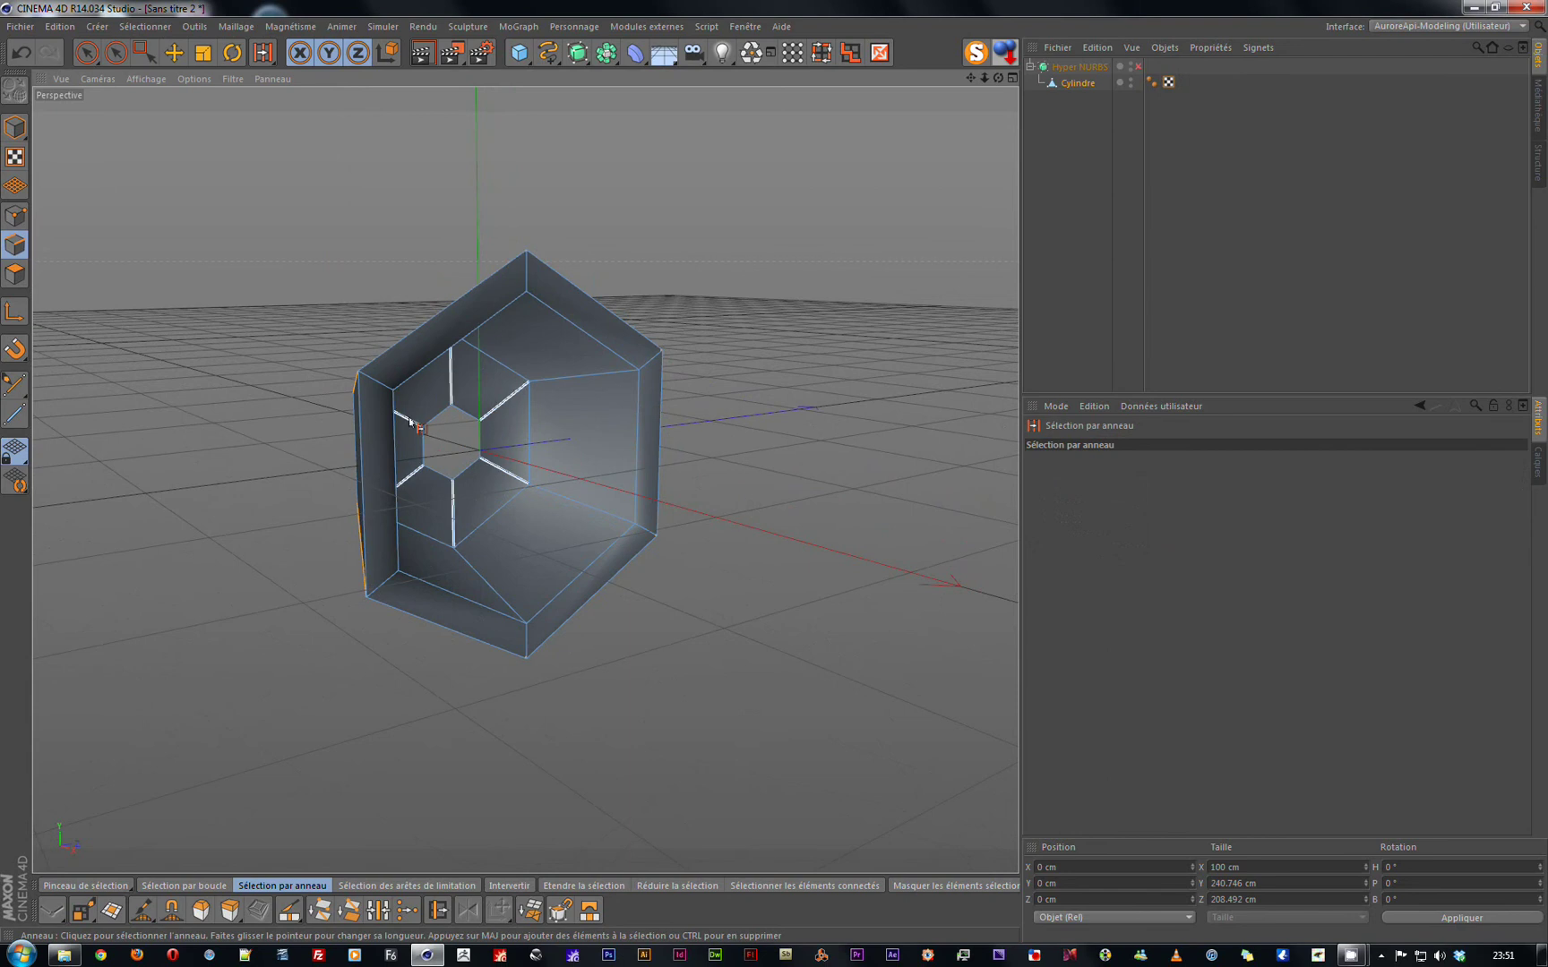
{"action": "left_click_drag", "start_coordinate": [506, 484], "coordinate": [318, 428], "text": "alt"}
{"action": "left_click", "coordinate": [314, 384], "text": "shift"}
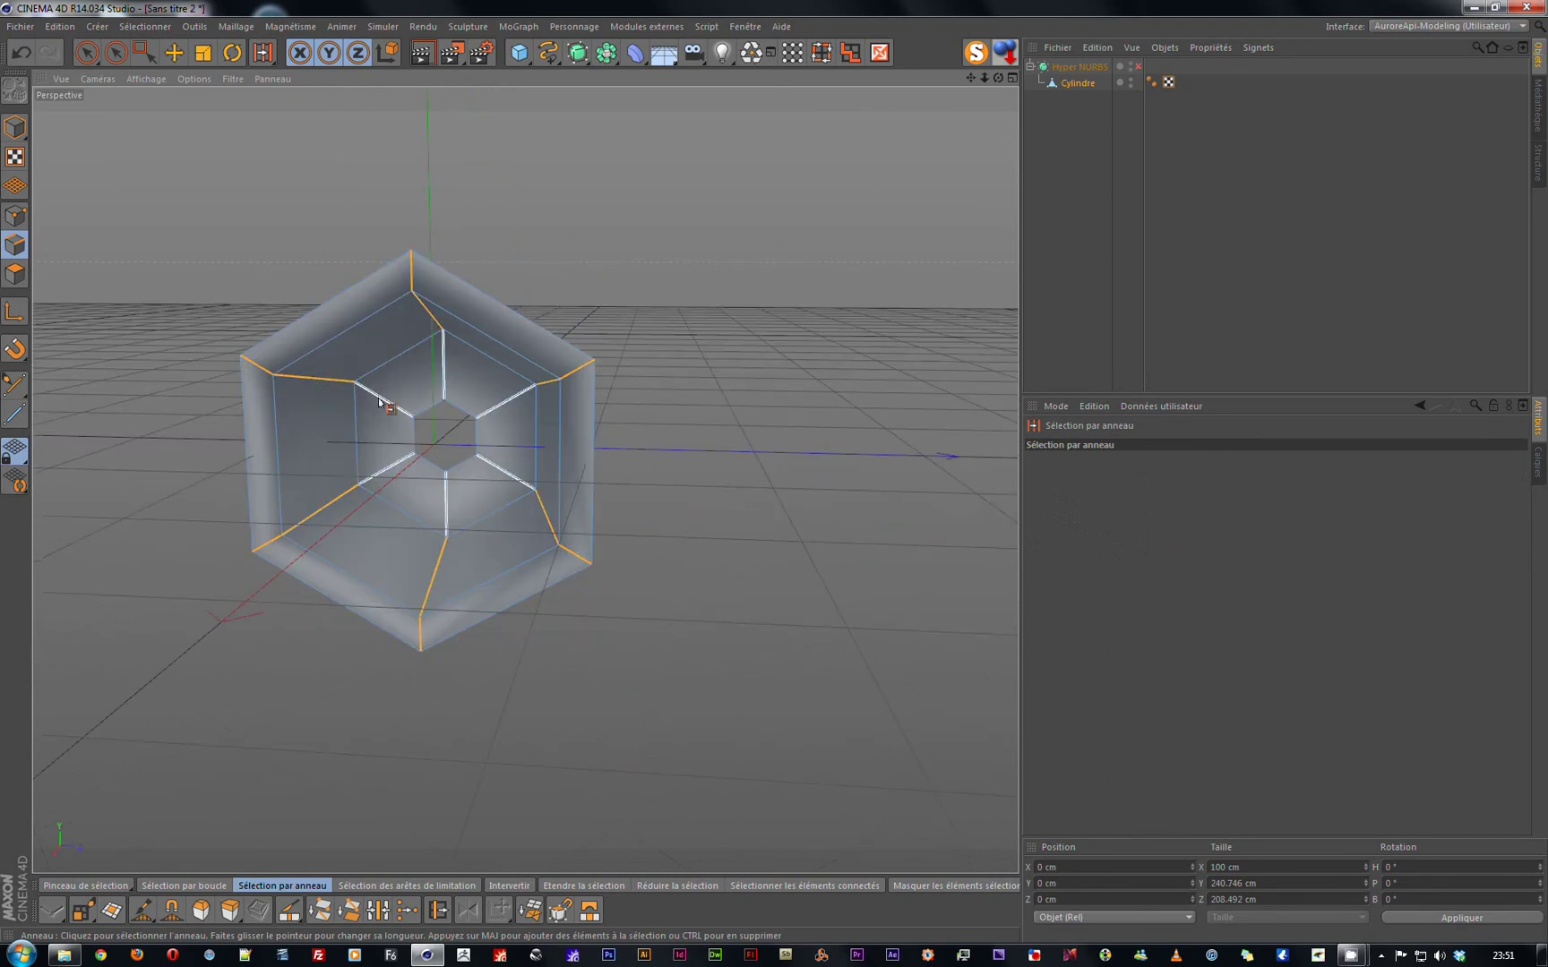
{"action": "left_click_drag", "start_coordinate": [335, 583], "coordinate": [570, 574], "text": "alt"}
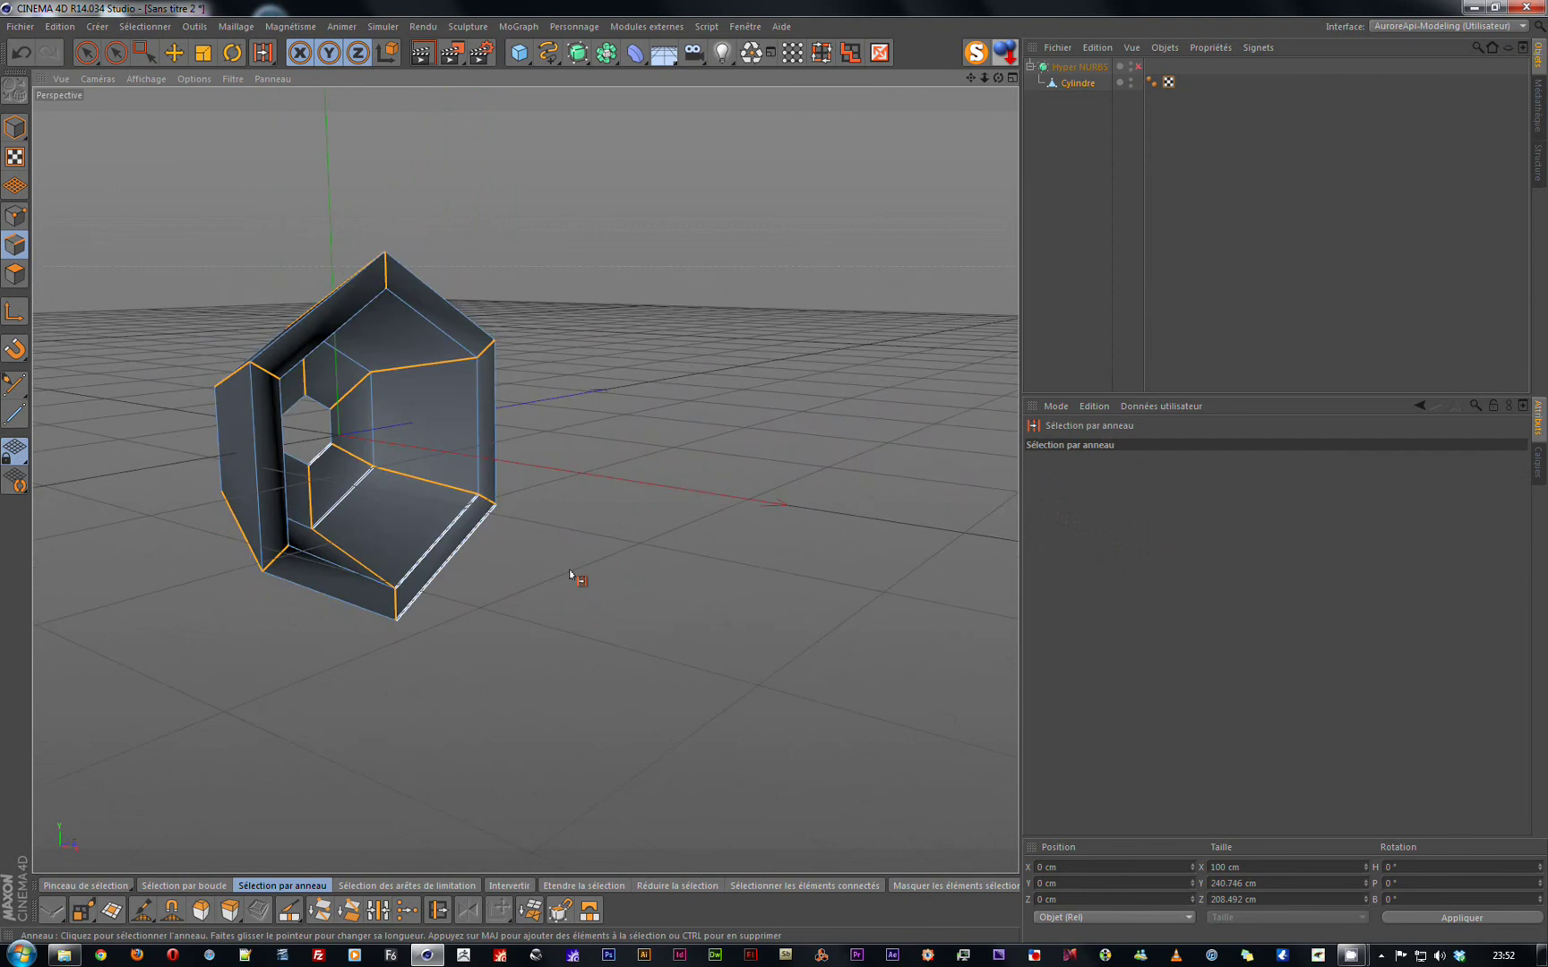
Bevel the selected corner edges with an inner offset of about 0.8 cm.
{"action": "left_click", "coordinate": [201, 910]}
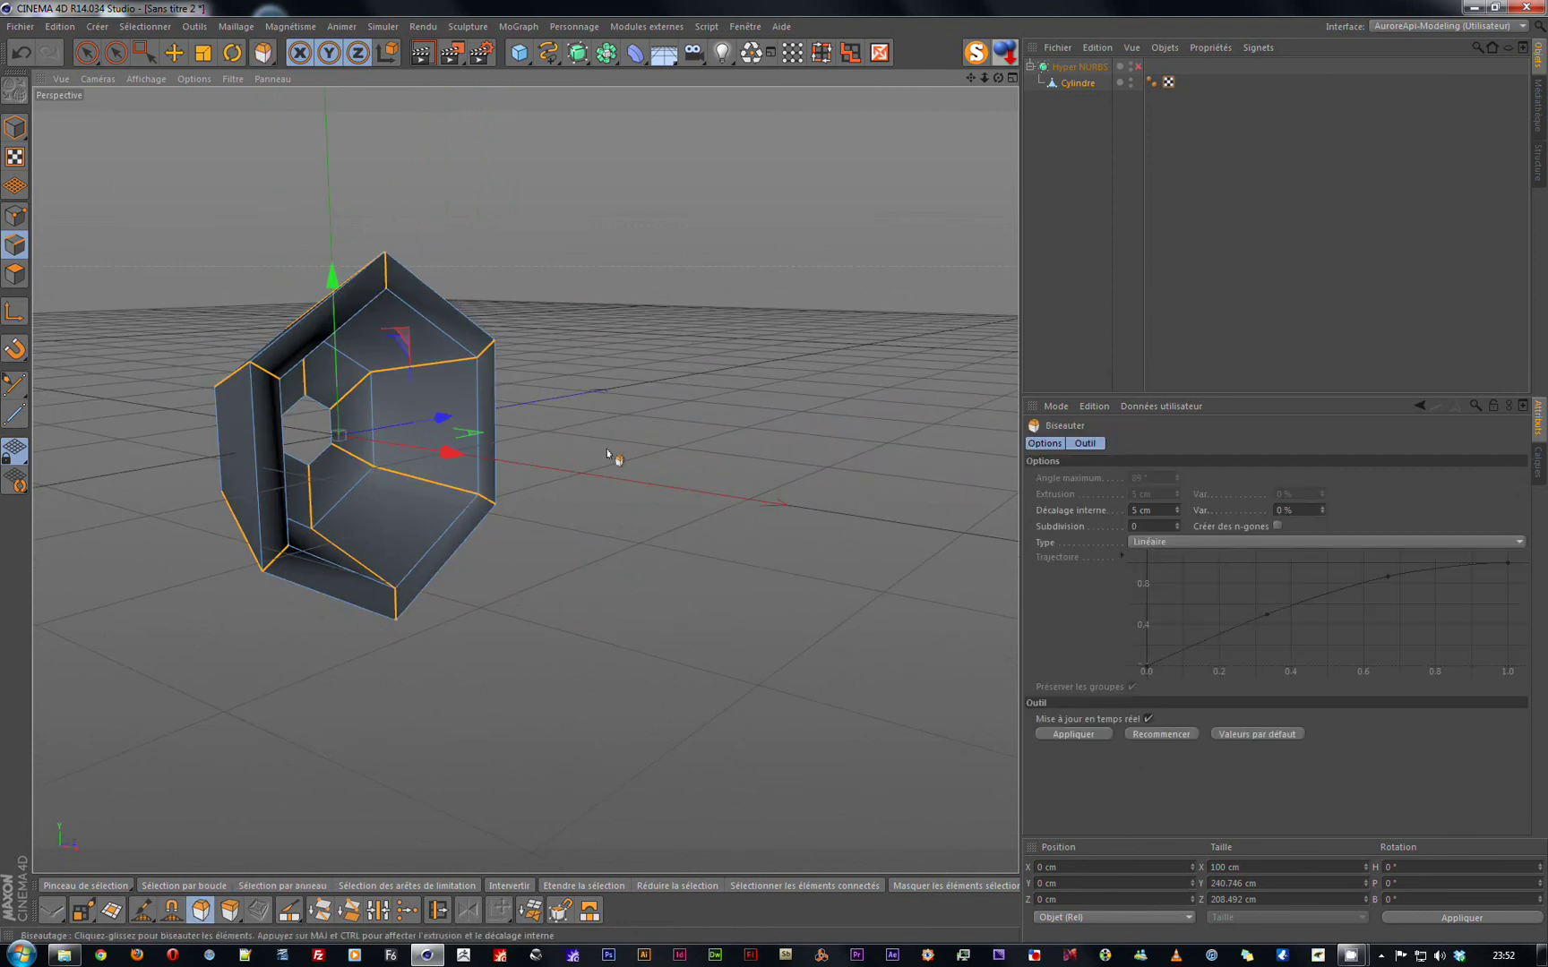
{"action": "left_click", "coordinate": [607, 454]}
{"action": "left_click_drag", "start_coordinate": [610, 448], "coordinate": [614, 448]}
Loop-select the outer and inner edges of the front rim plus the edge loop where the inner wall meets the back face.
{"action": "left_click_drag", "start_coordinate": [231, 514], "coordinate": [273, 542], "text": "alt"}
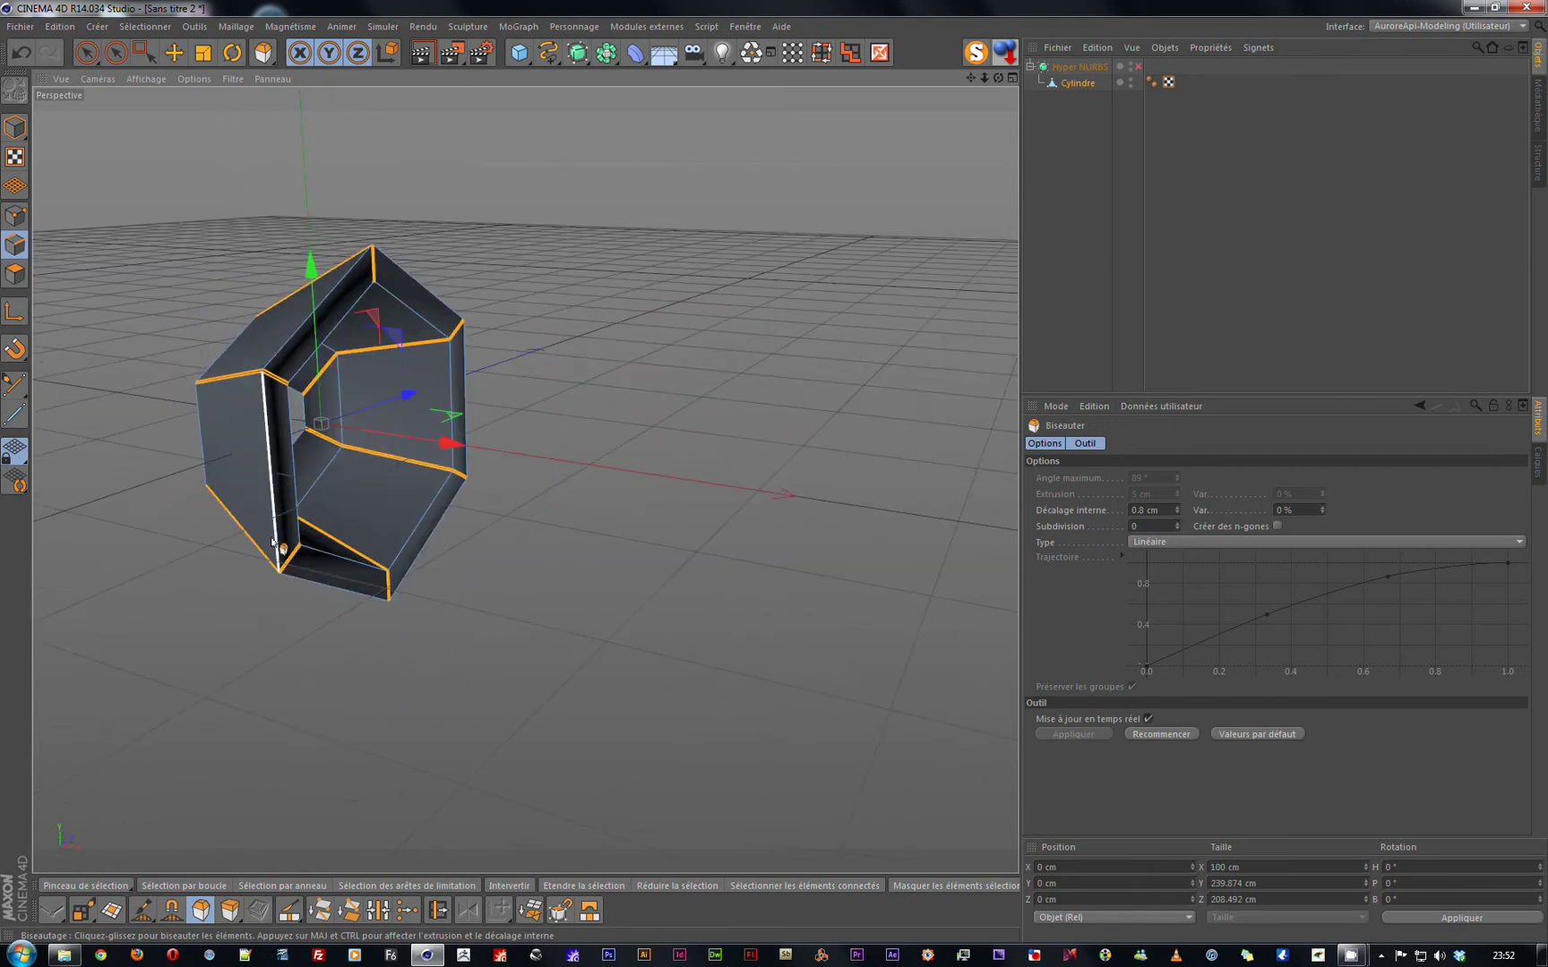
{"action": "right_click", "coordinate": [273, 542]}
{"action": "left_click", "coordinate": [305, 598]}
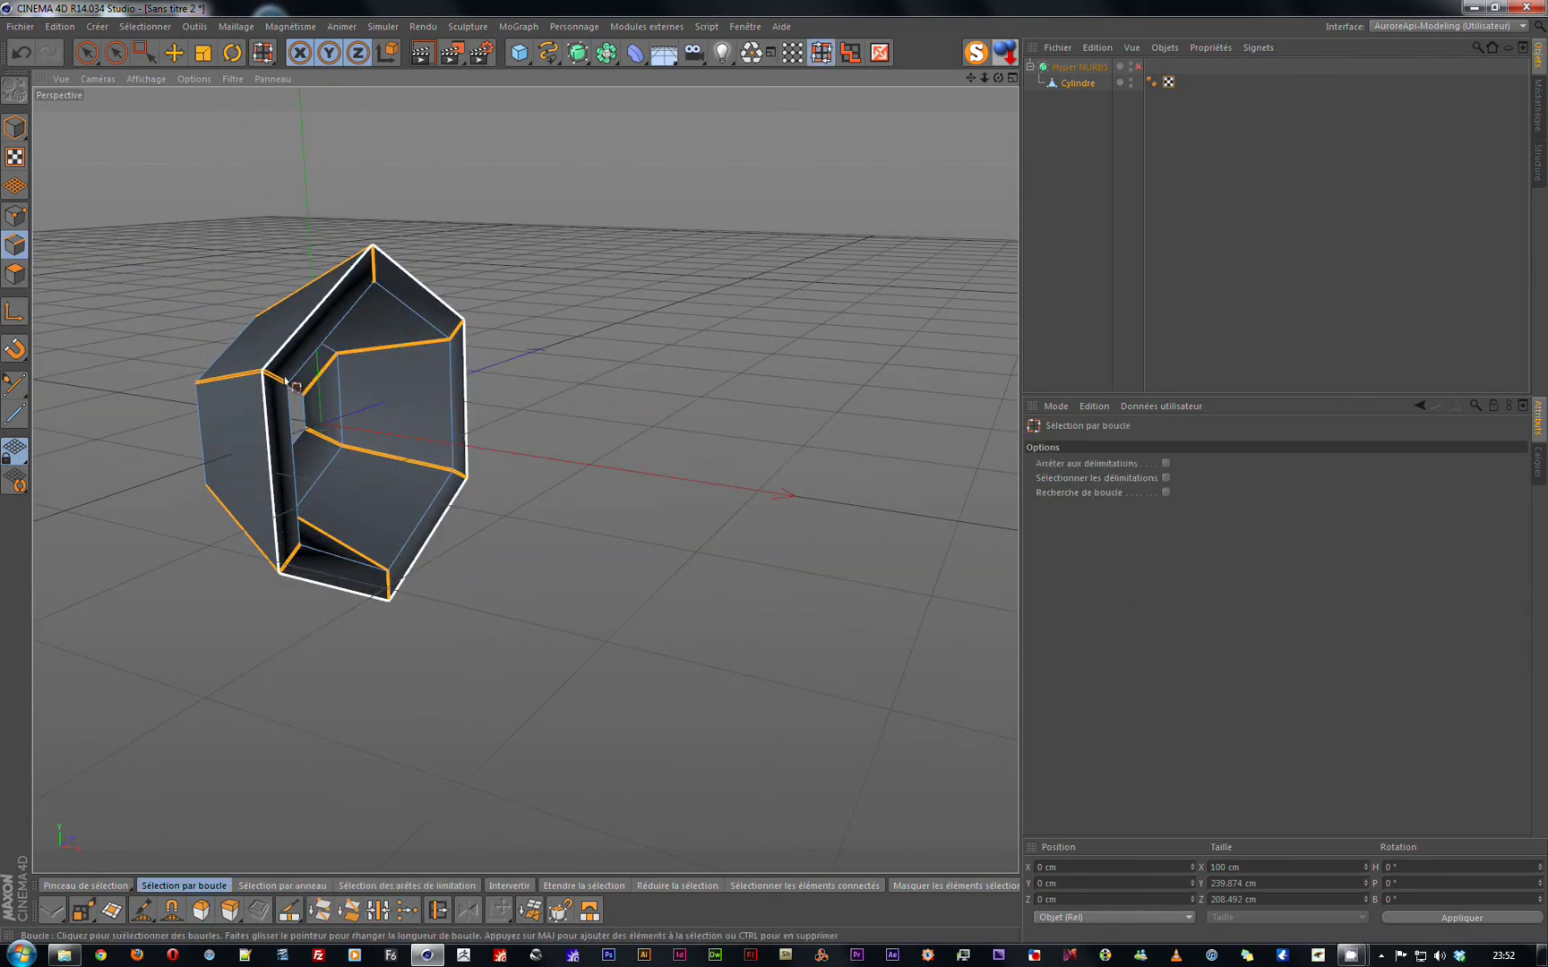
{"action": "left_click", "coordinate": [297, 337]}
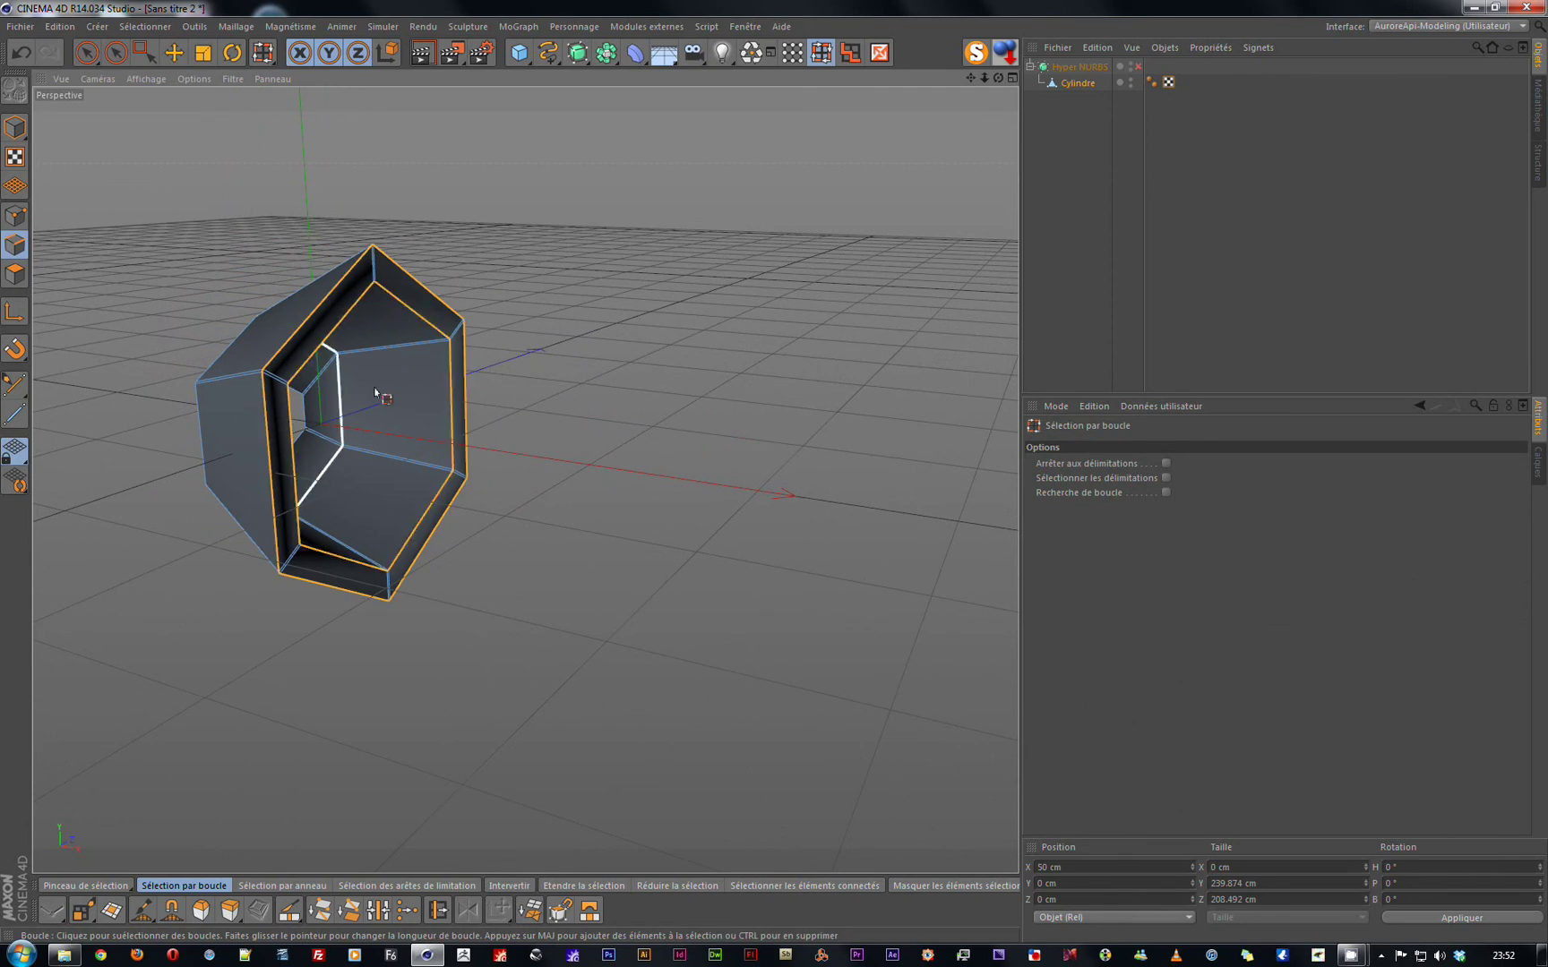
{"action": "left_click_drag", "start_coordinate": [380, 390], "coordinate": [208, 375], "text": "alt"}
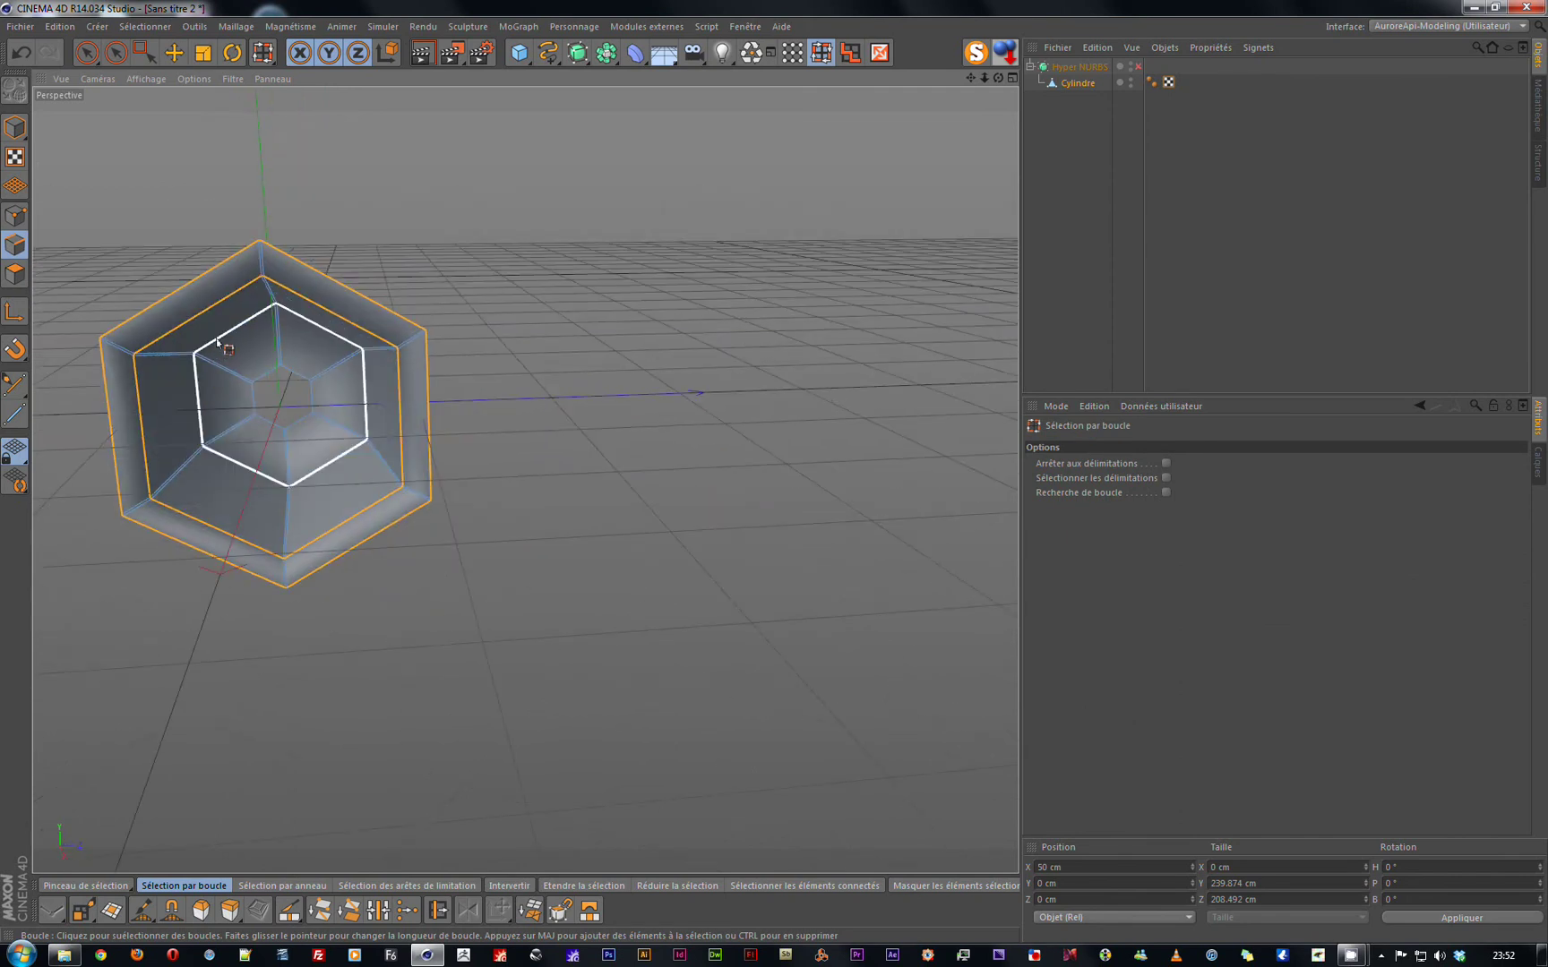
{"action": "left_click", "coordinate": [217, 337], "text": "shift"}
{"action": "left_click_drag", "start_coordinate": [241, 519], "coordinate": [311, 501], "text": "alt"}
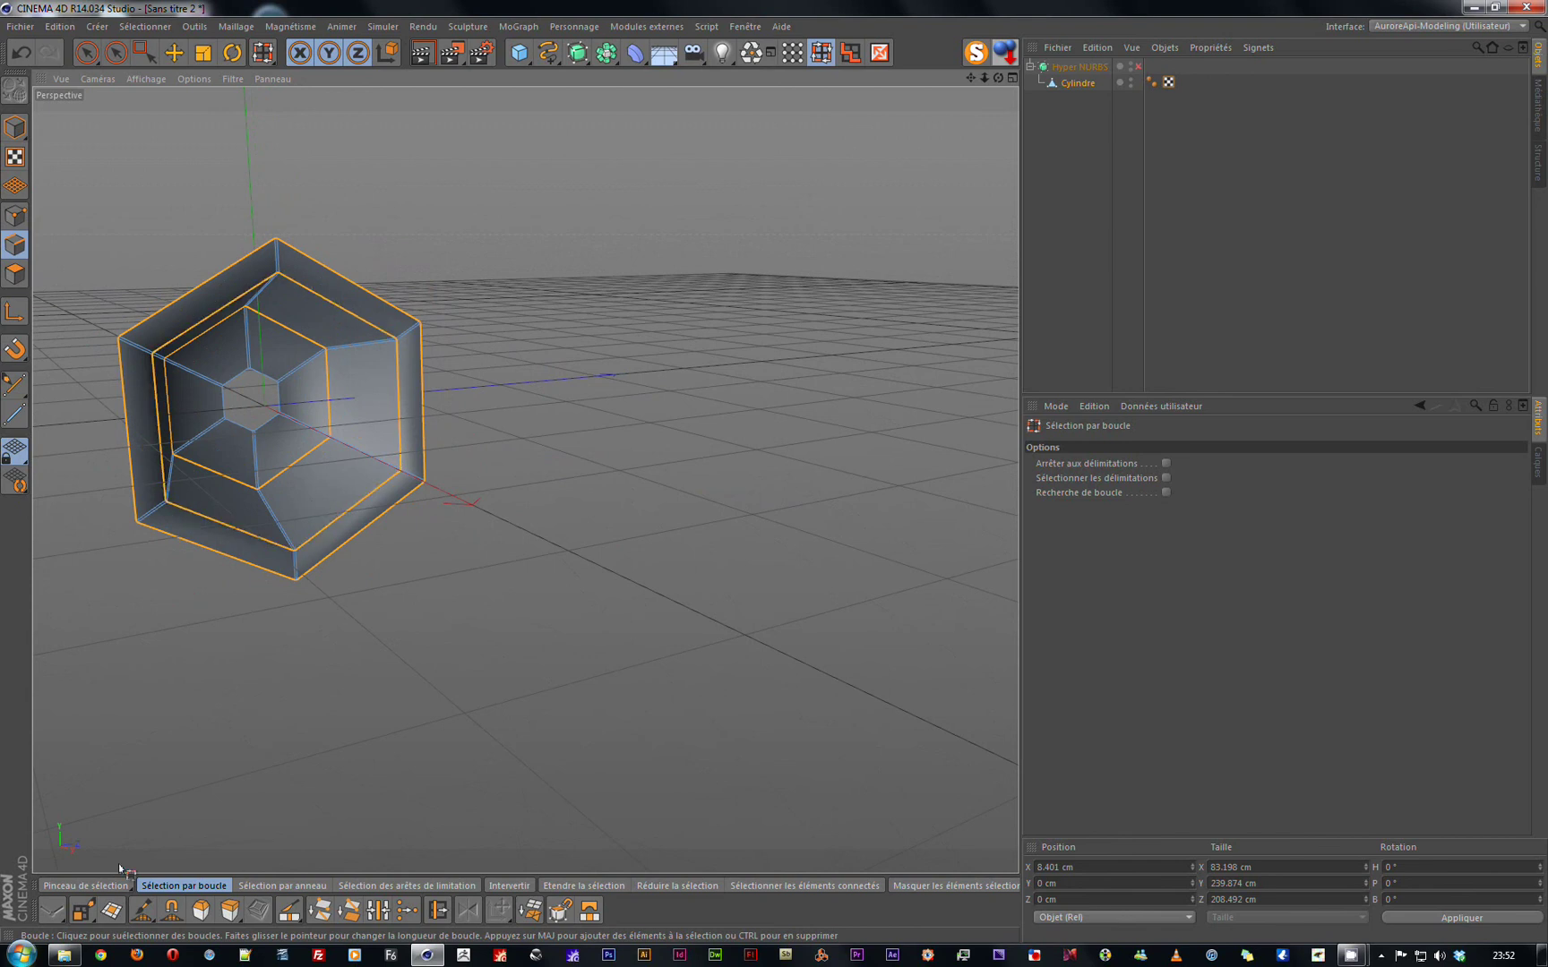
Bevel the three selected edge loops with an inner offset of about 1.4 cm.
{"action": "left_click", "coordinate": [200, 910]}
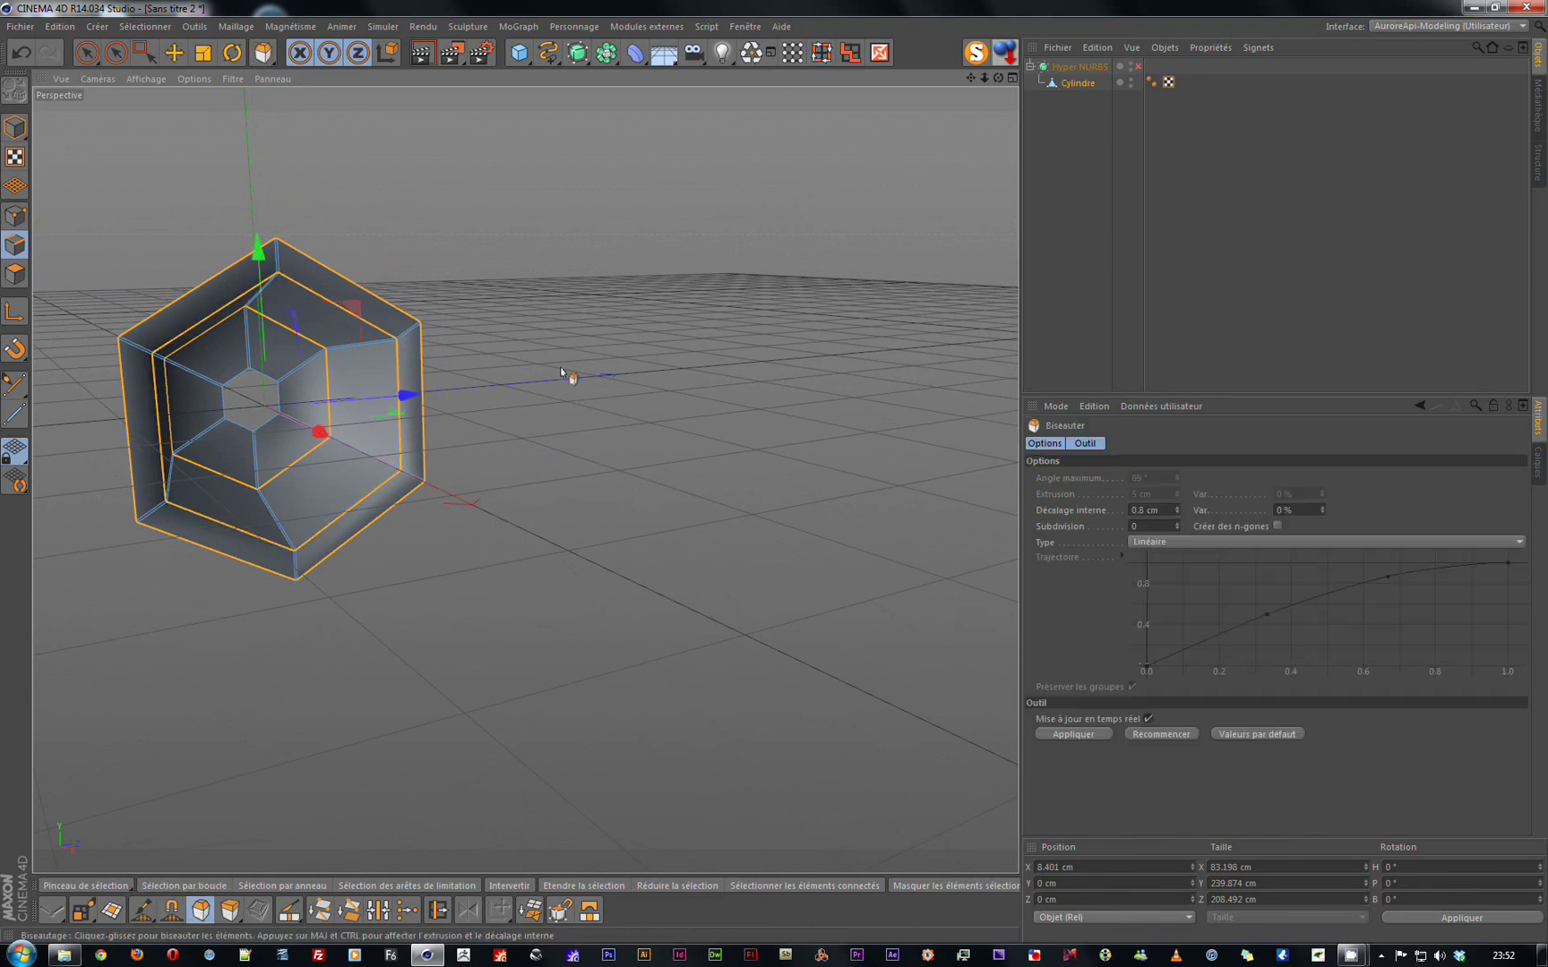
{"action": "left_click_drag", "start_coordinate": [560, 366], "coordinate": [574, 366]}
{"action": "scroll", "coordinate": [231, 350], "scroll_direction": "up", "scroll_amount": 6}
{"action": "left_click_drag", "start_coordinate": [140, 468], "coordinate": [618, 470], "text": "alt"}
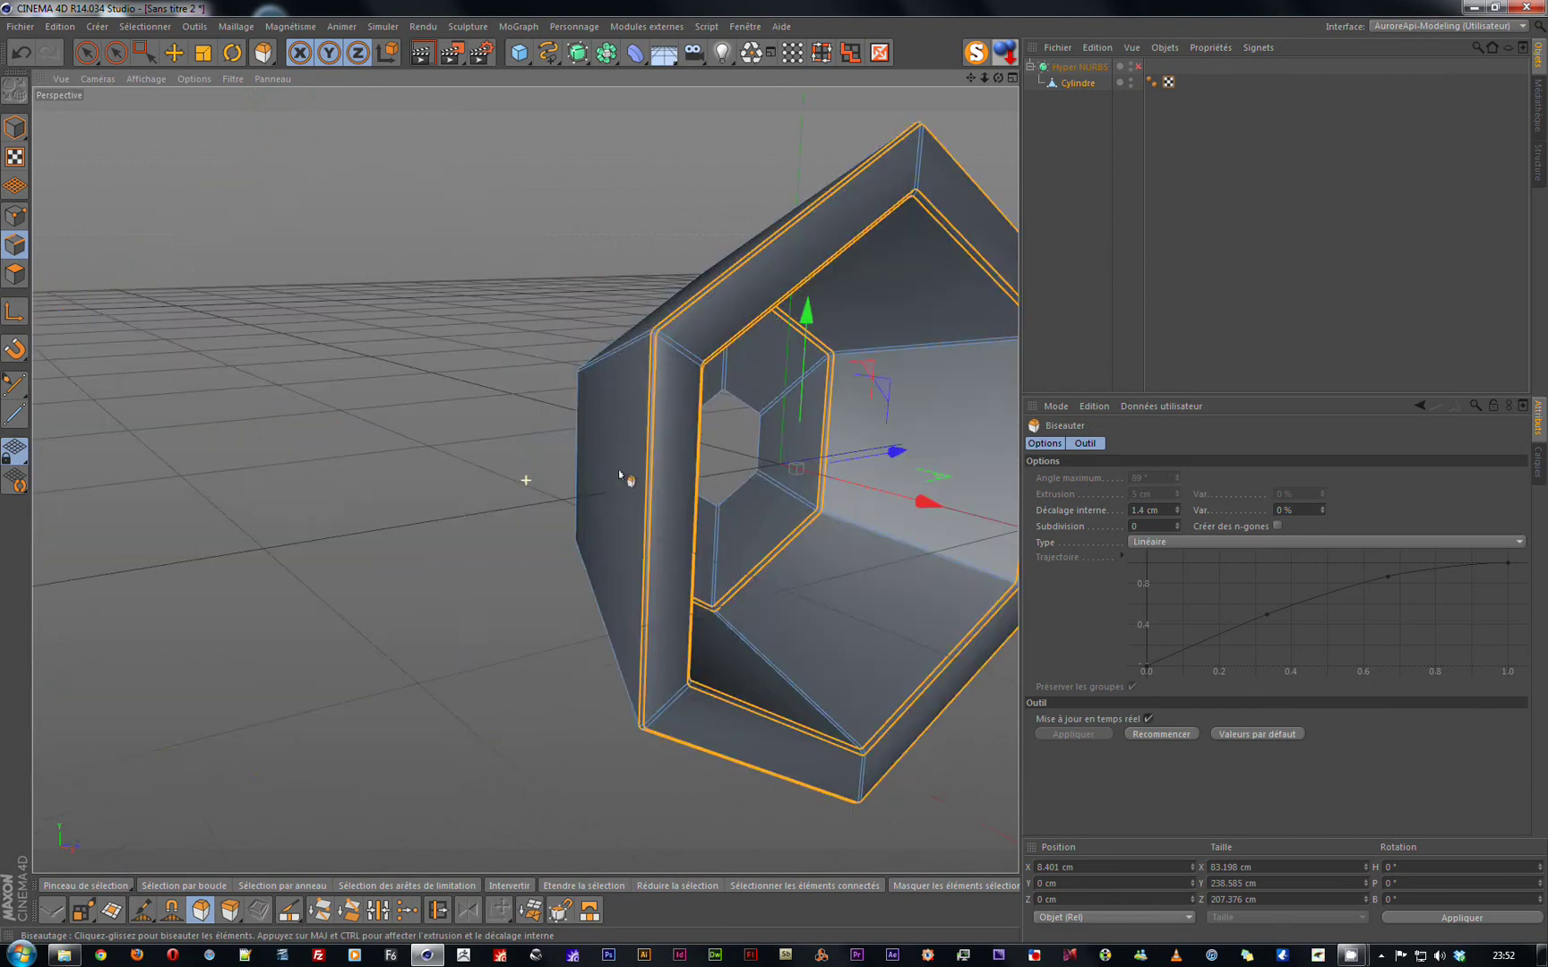
{"action": "mouse_move", "coordinate": [688, 418]}
{"action": "left_mouse_down", "text": "alt"}
{"action": "mouse_move", "coordinate": [895, 439]}
{"action": "mouse_move", "coordinate": [688, 415]}
{"action": "left_mouse_up", "text": "alt"}
{"action": "scroll", "coordinate": [699, 385], "scroll_direction": "up", "scroll_amount": 5}
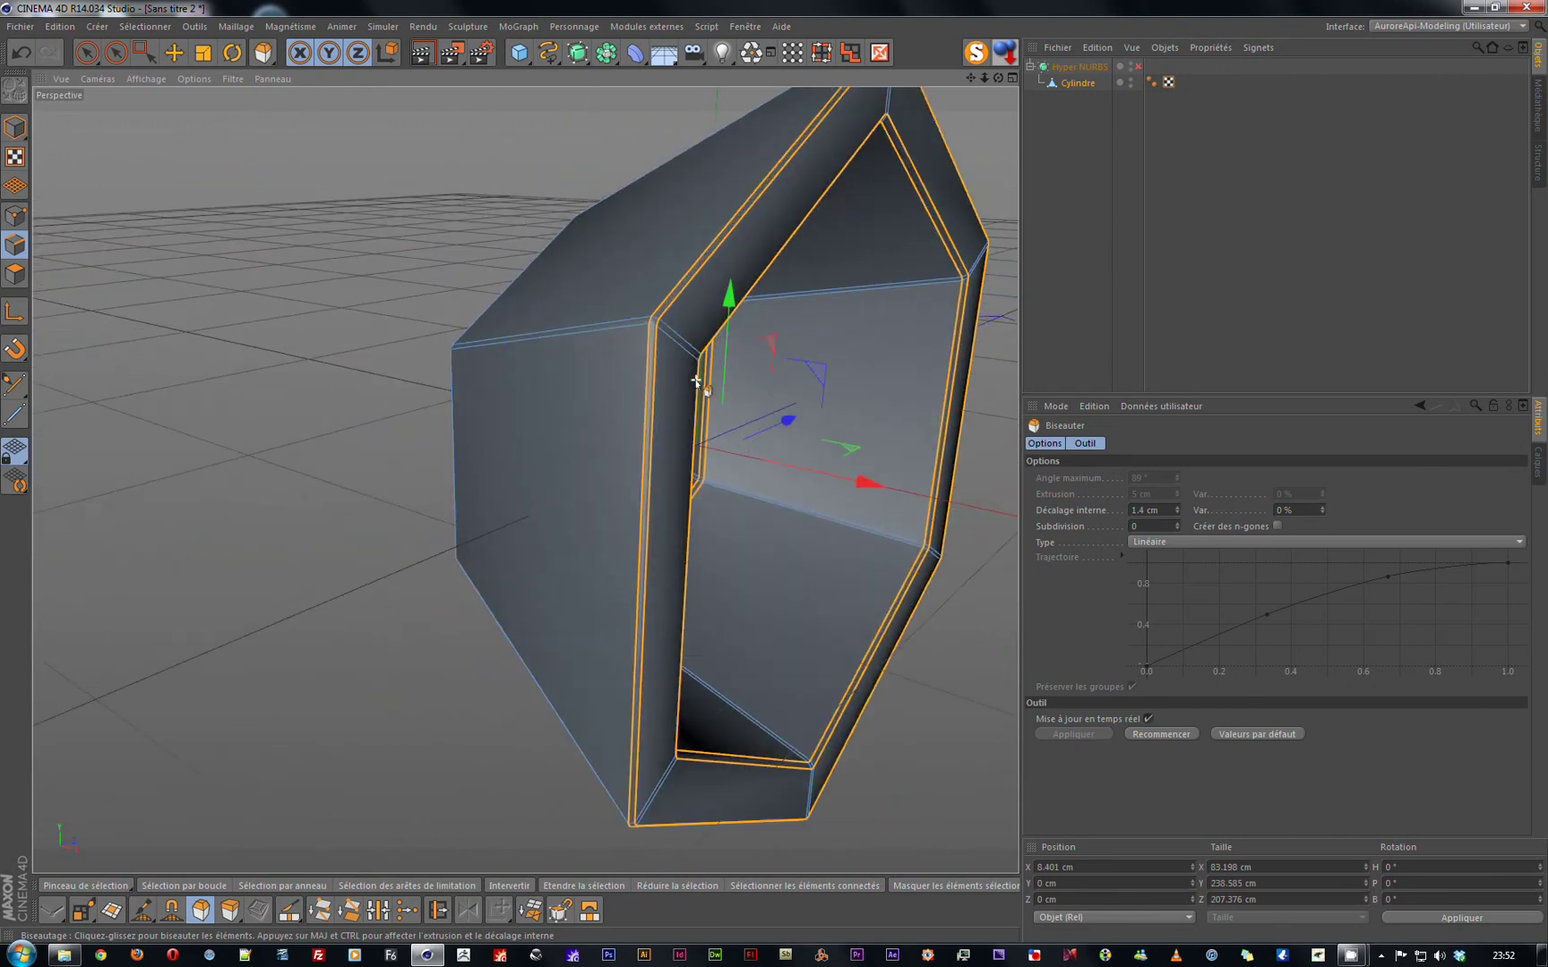
{"action": "scroll", "coordinate": [387, 398], "scroll_direction": "down", "scroll_amount": 8}
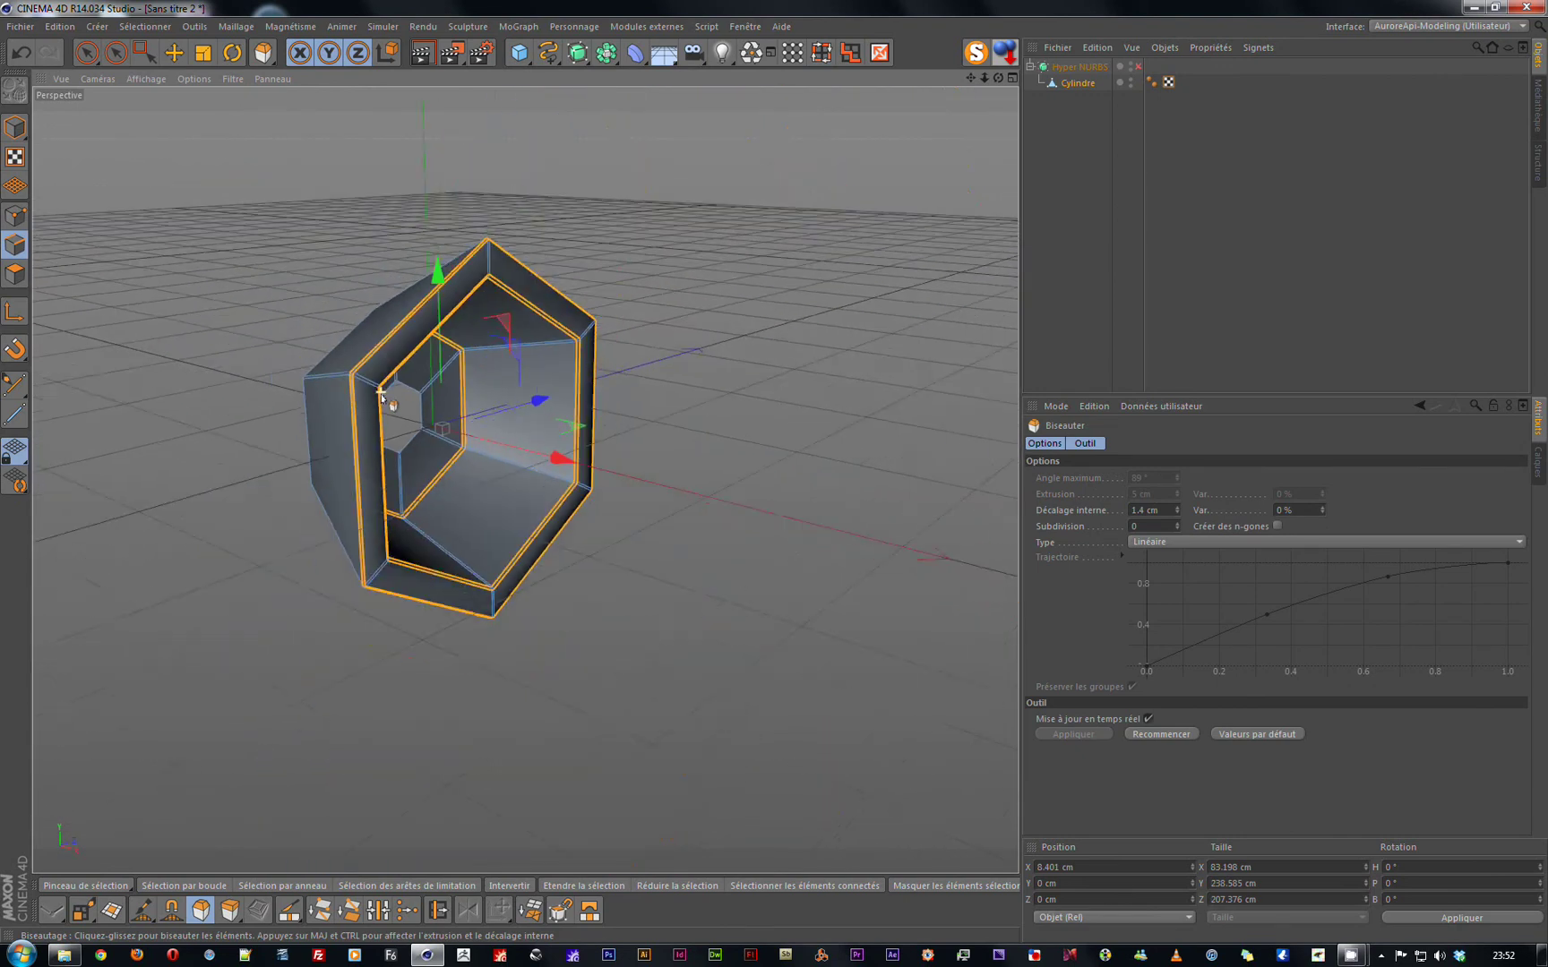
{"action": "left_click_drag", "start_coordinate": [609, 555], "coordinate": [575, 555], "text": "alt"}
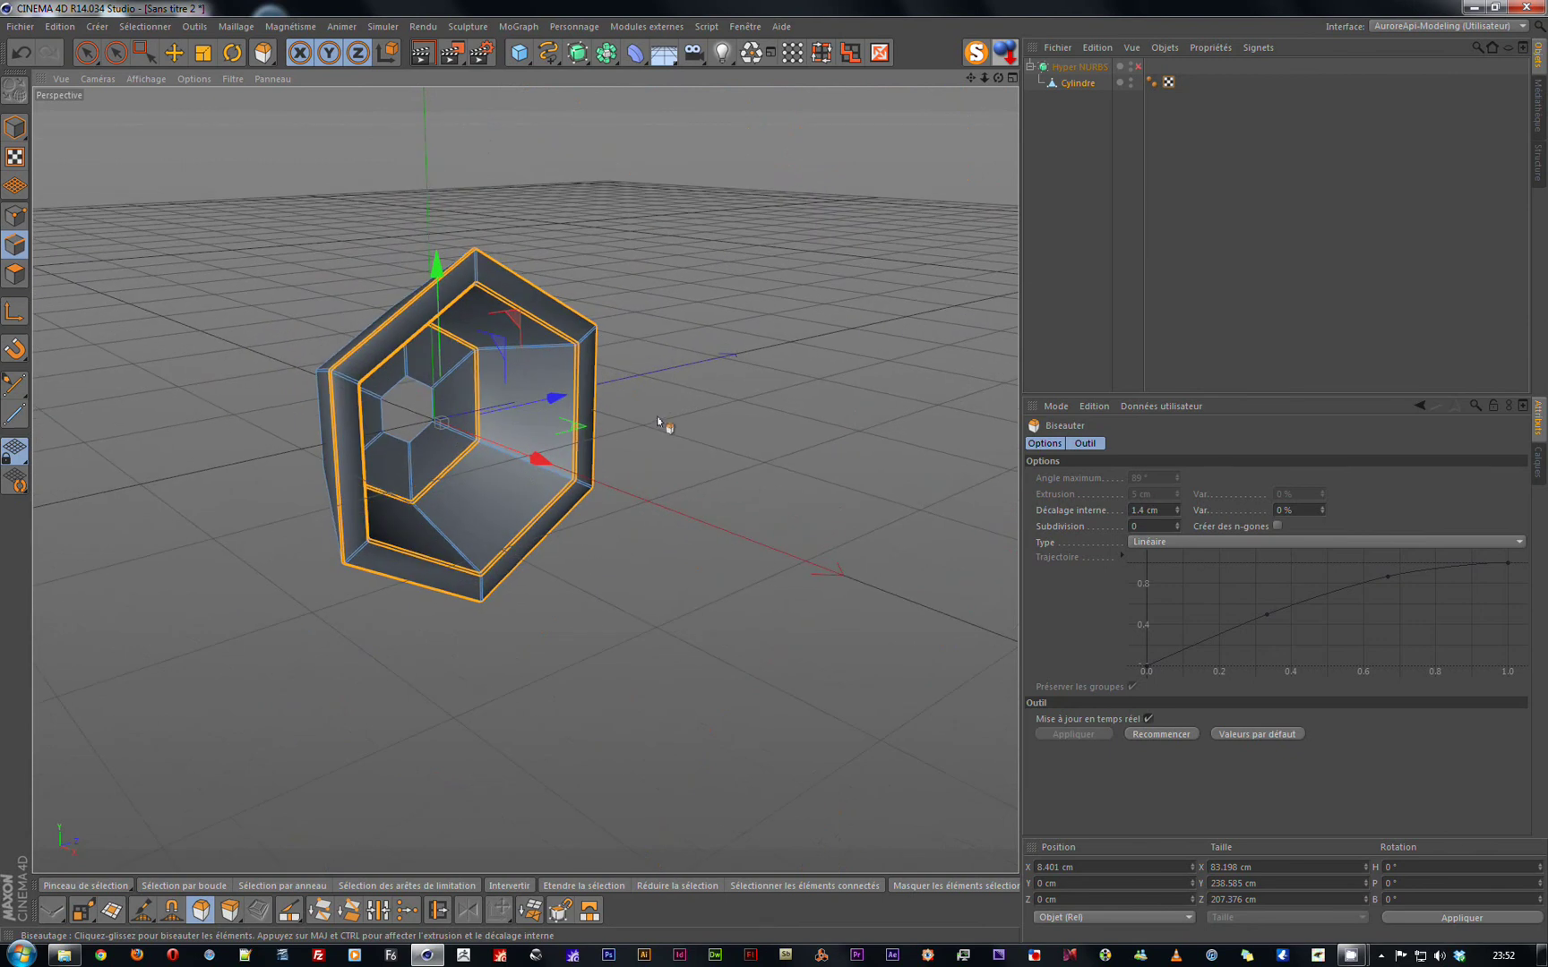
Preview the beveled ring with Hyper NURBS smoothing enabled, and return to the unsmoothed Cylindre object.
{"action": "key", "text": "q"}
{"action": "left_click", "coordinate": [1083, 149]}
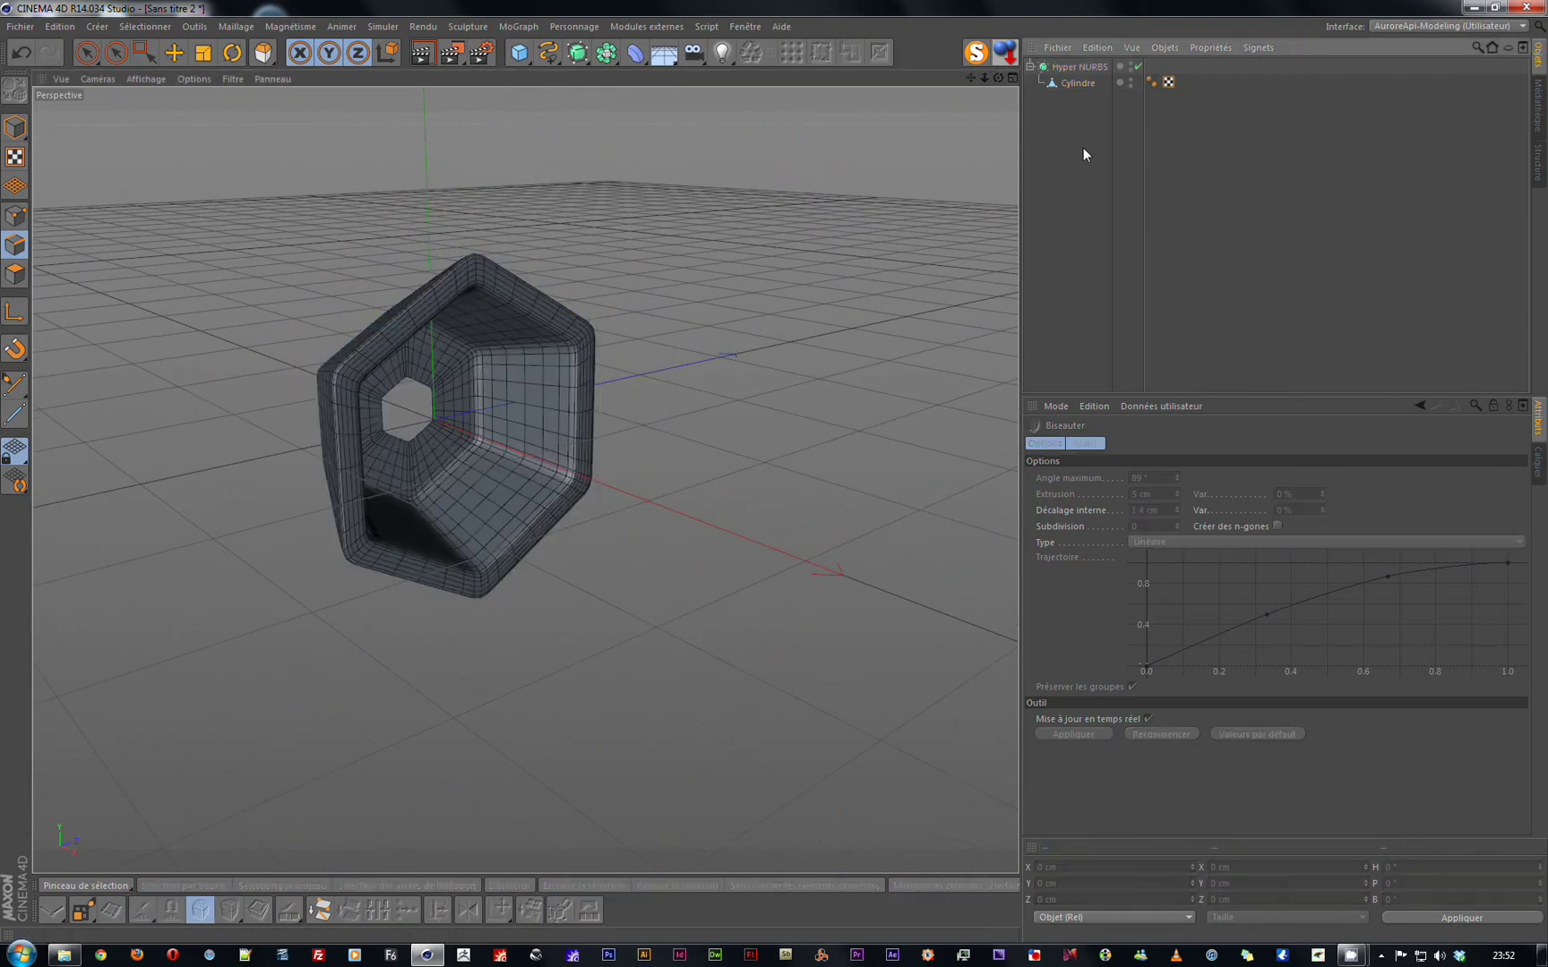
{"action": "left_click_drag", "start_coordinate": [627, 398], "coordinate": [522, 422], "text": "alt"}
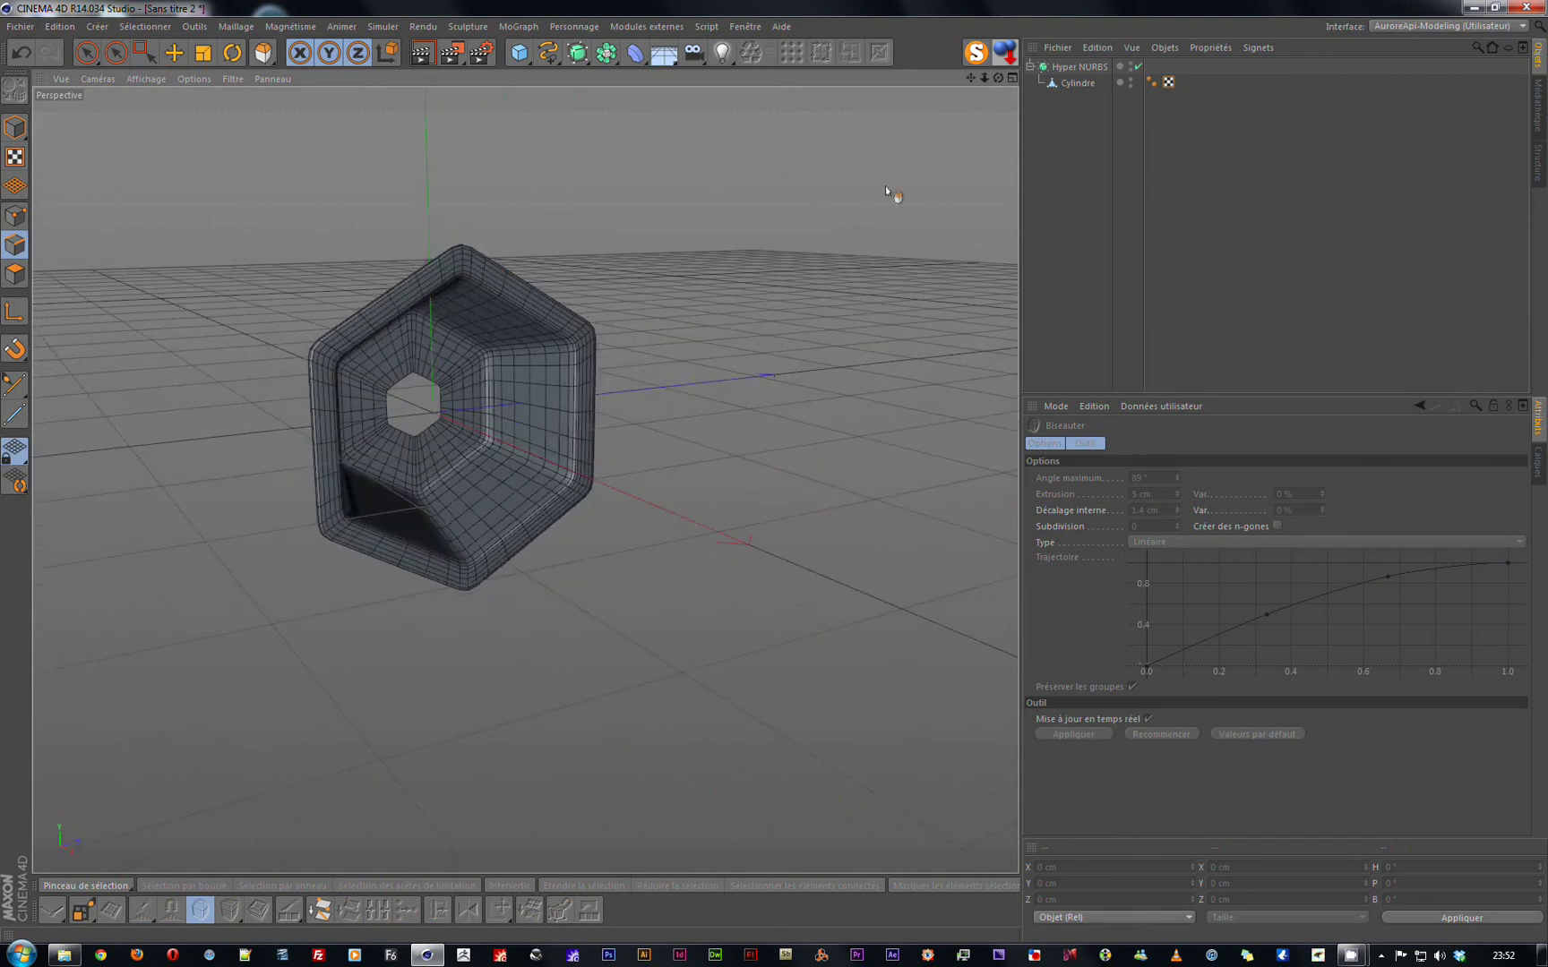
{"action": "left_click", "coordinate": [1093, 88]}
{"action": "key", "text": "q"}
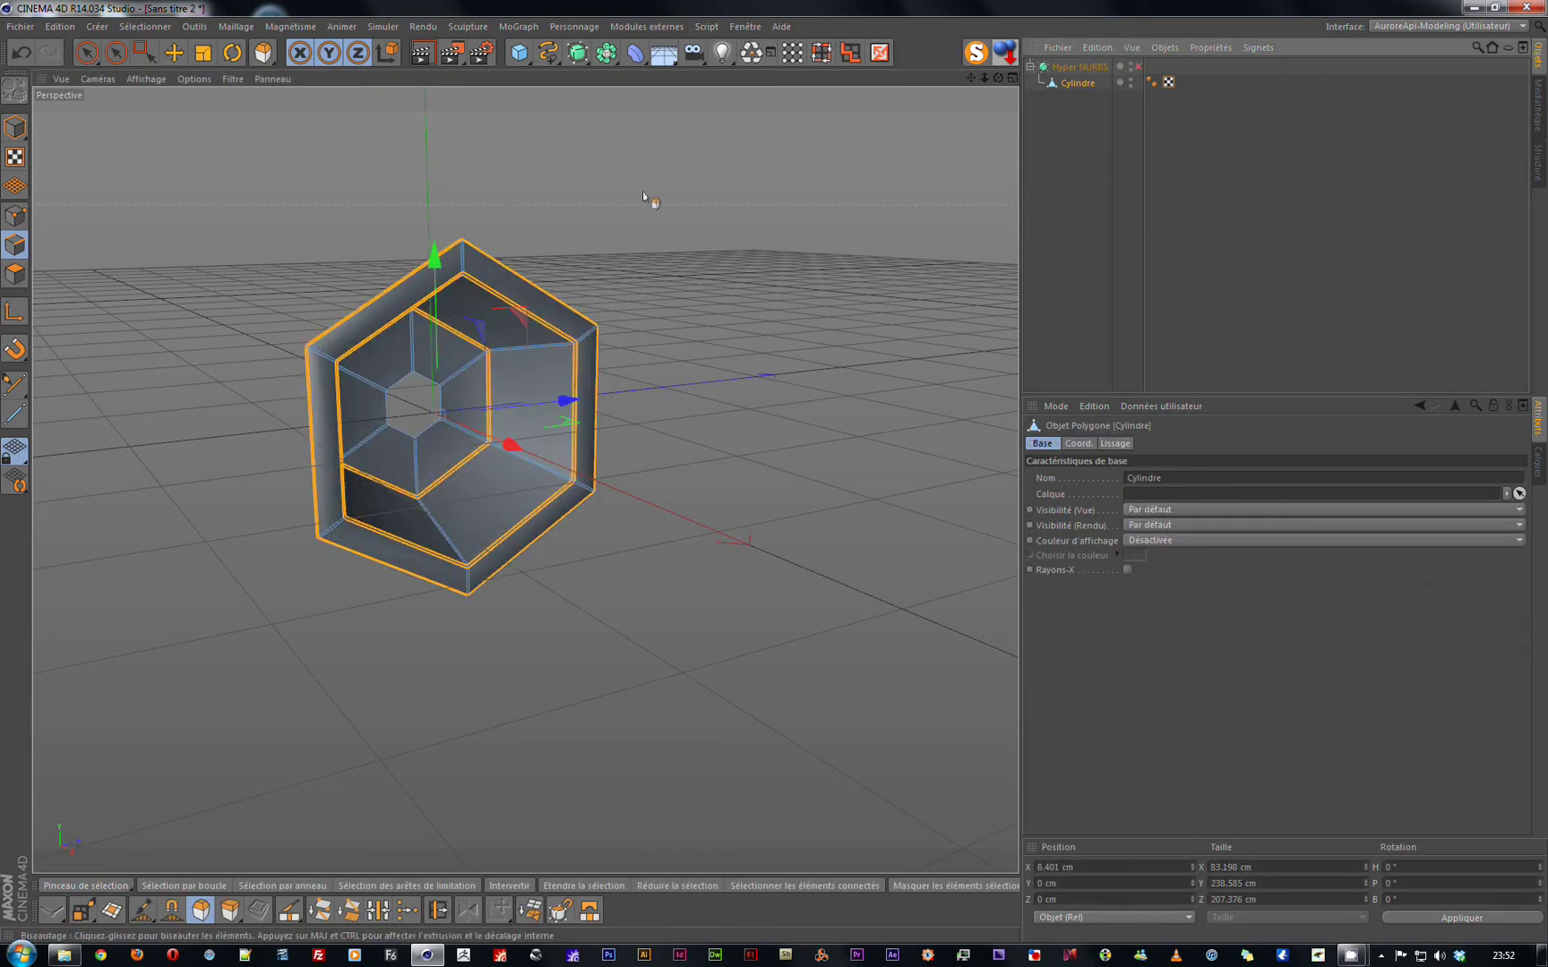
Try to cut across the outer wall just behind the front rim with the Knife in Plan mode.
{"action": "left_click_drag", "start_coordinate": [642, 191], "coordinate": [804, 318], "text": "alt"}
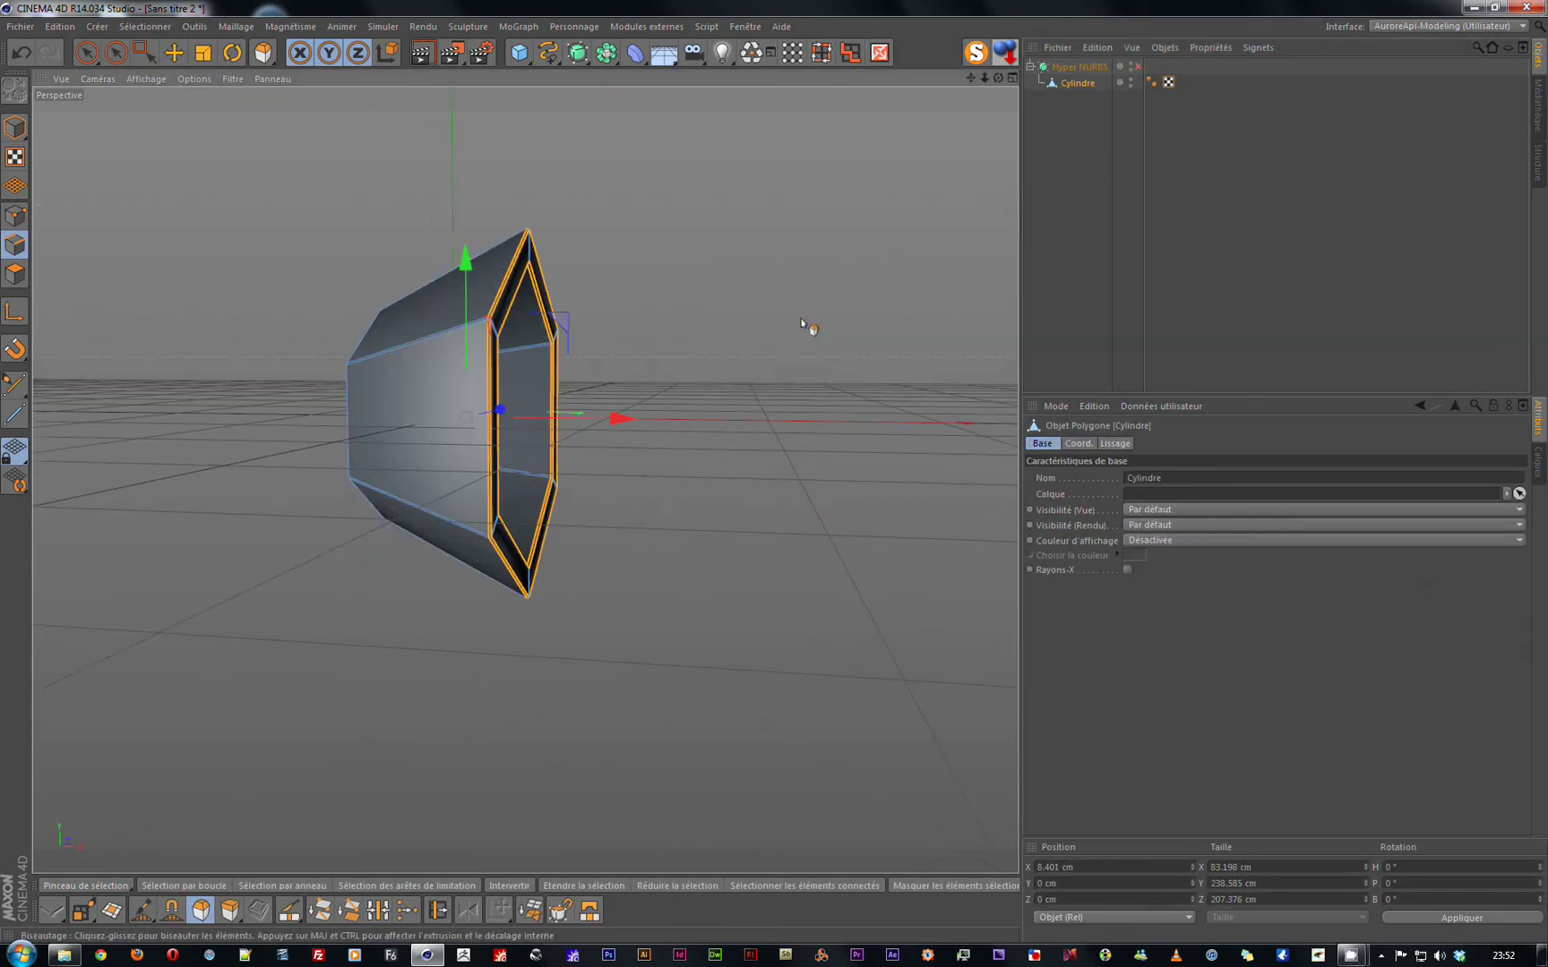
{"action": "key", "text": "k"}
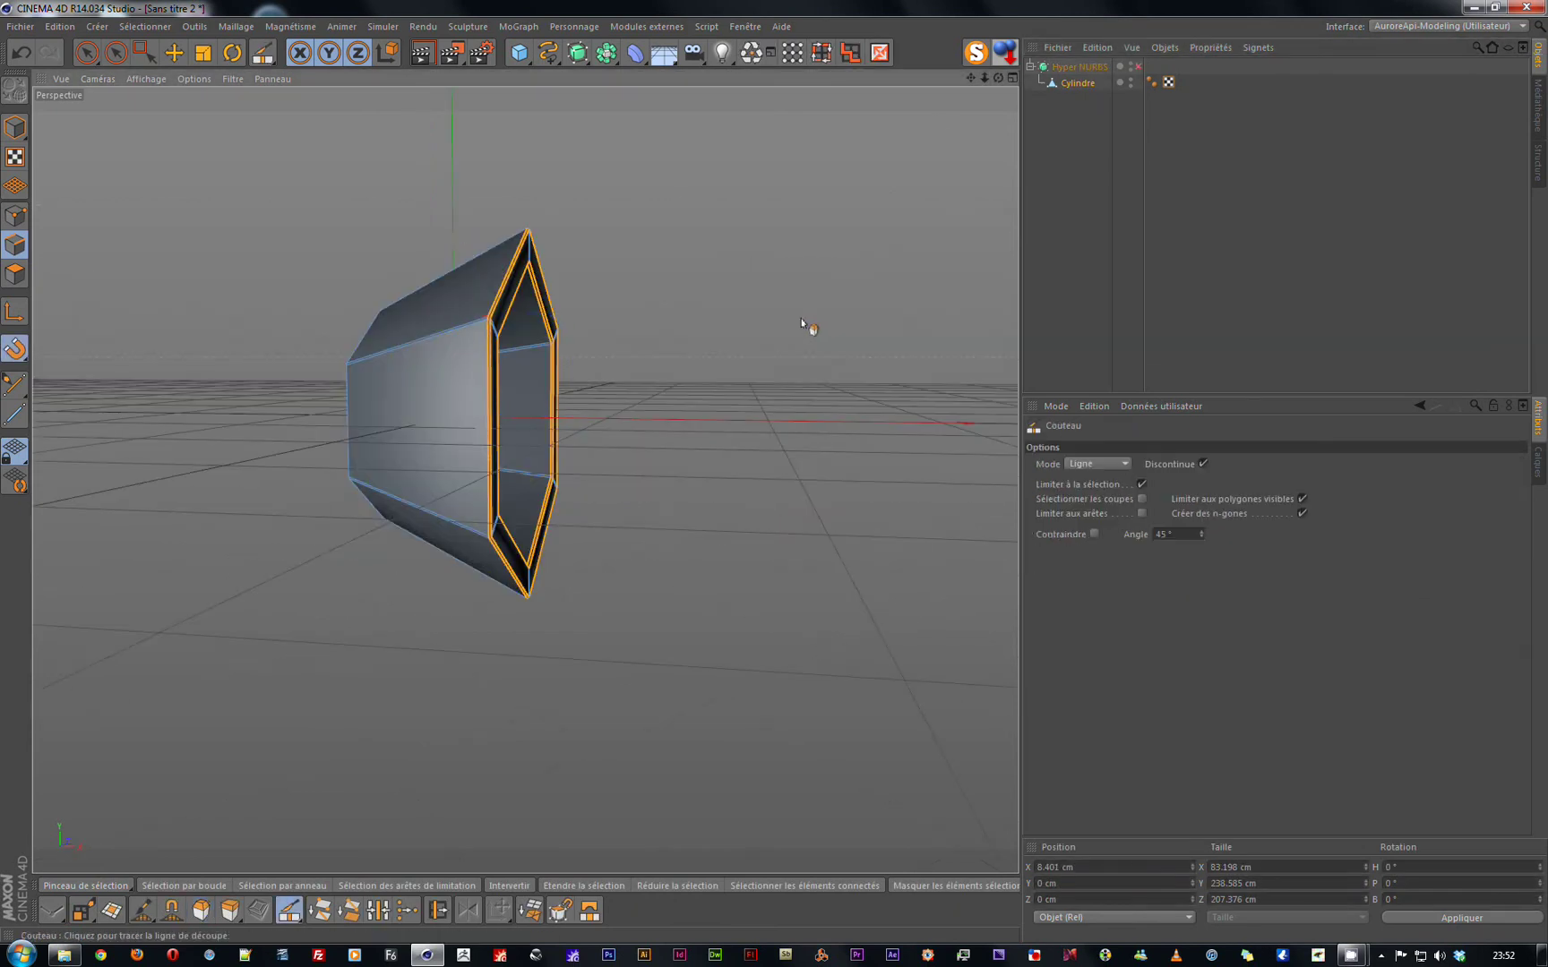
{"action": "left_click", "coordinate": [1100, 462]}
{"action": "left_click", "coordinate": [1103, 515]}
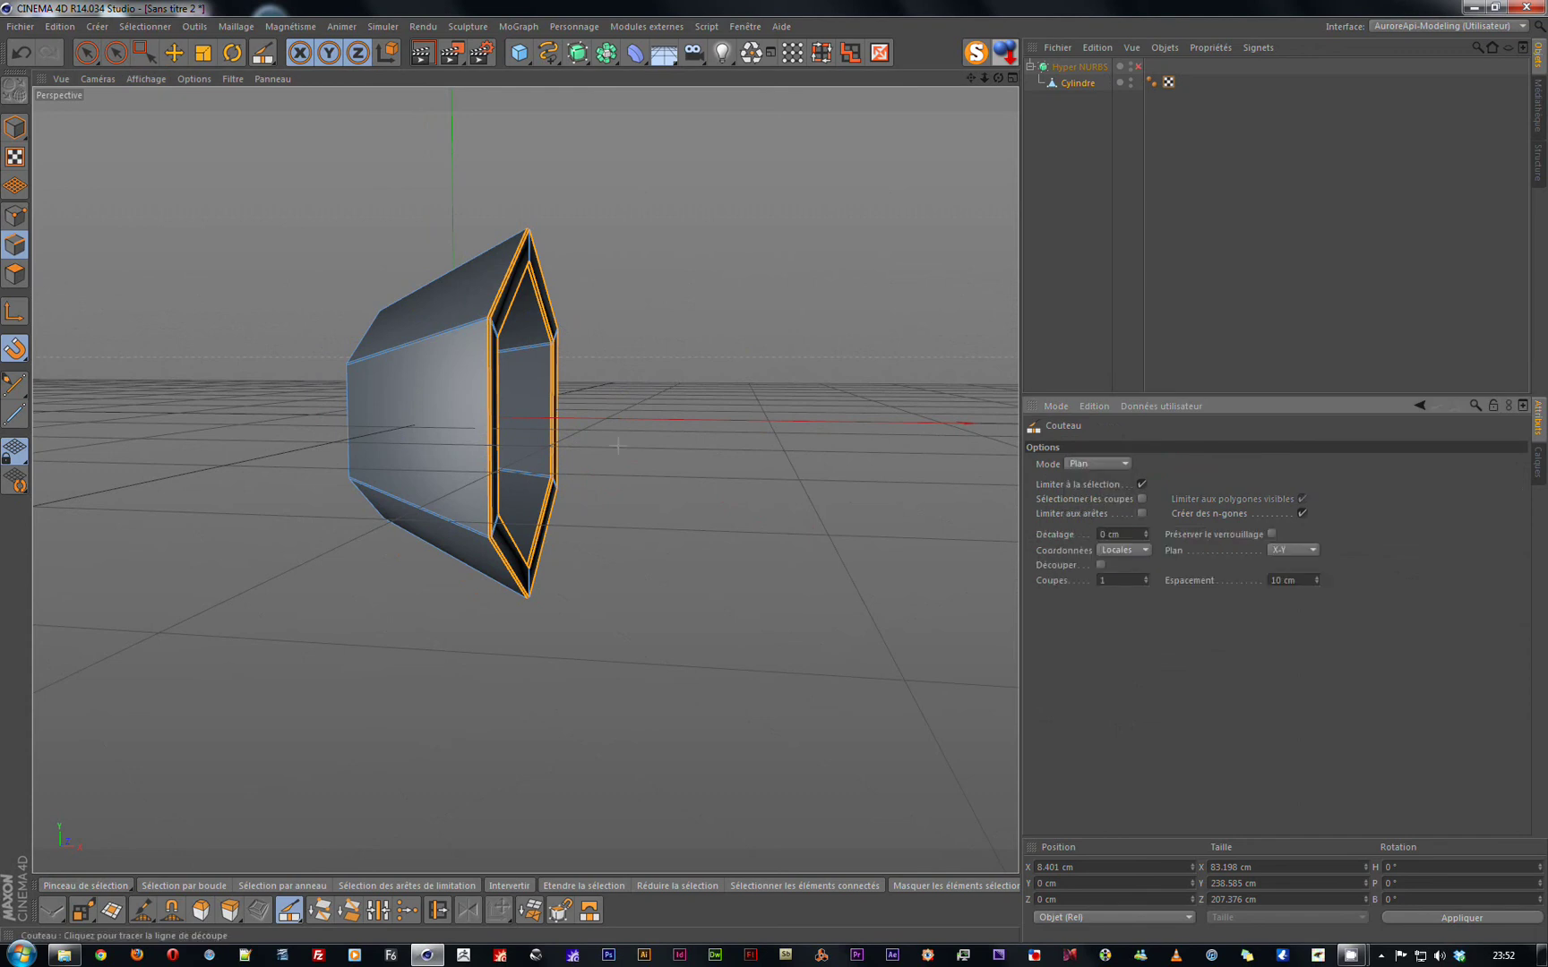
{"action": "left_click_drag", "start_coordinate": [492, 483], "coordinate": [532, 358], "text": "alt"}
{"action": "scroll", "coordinate": [532, 340], "scroll_direction": "up", "scroll_amount": 10}
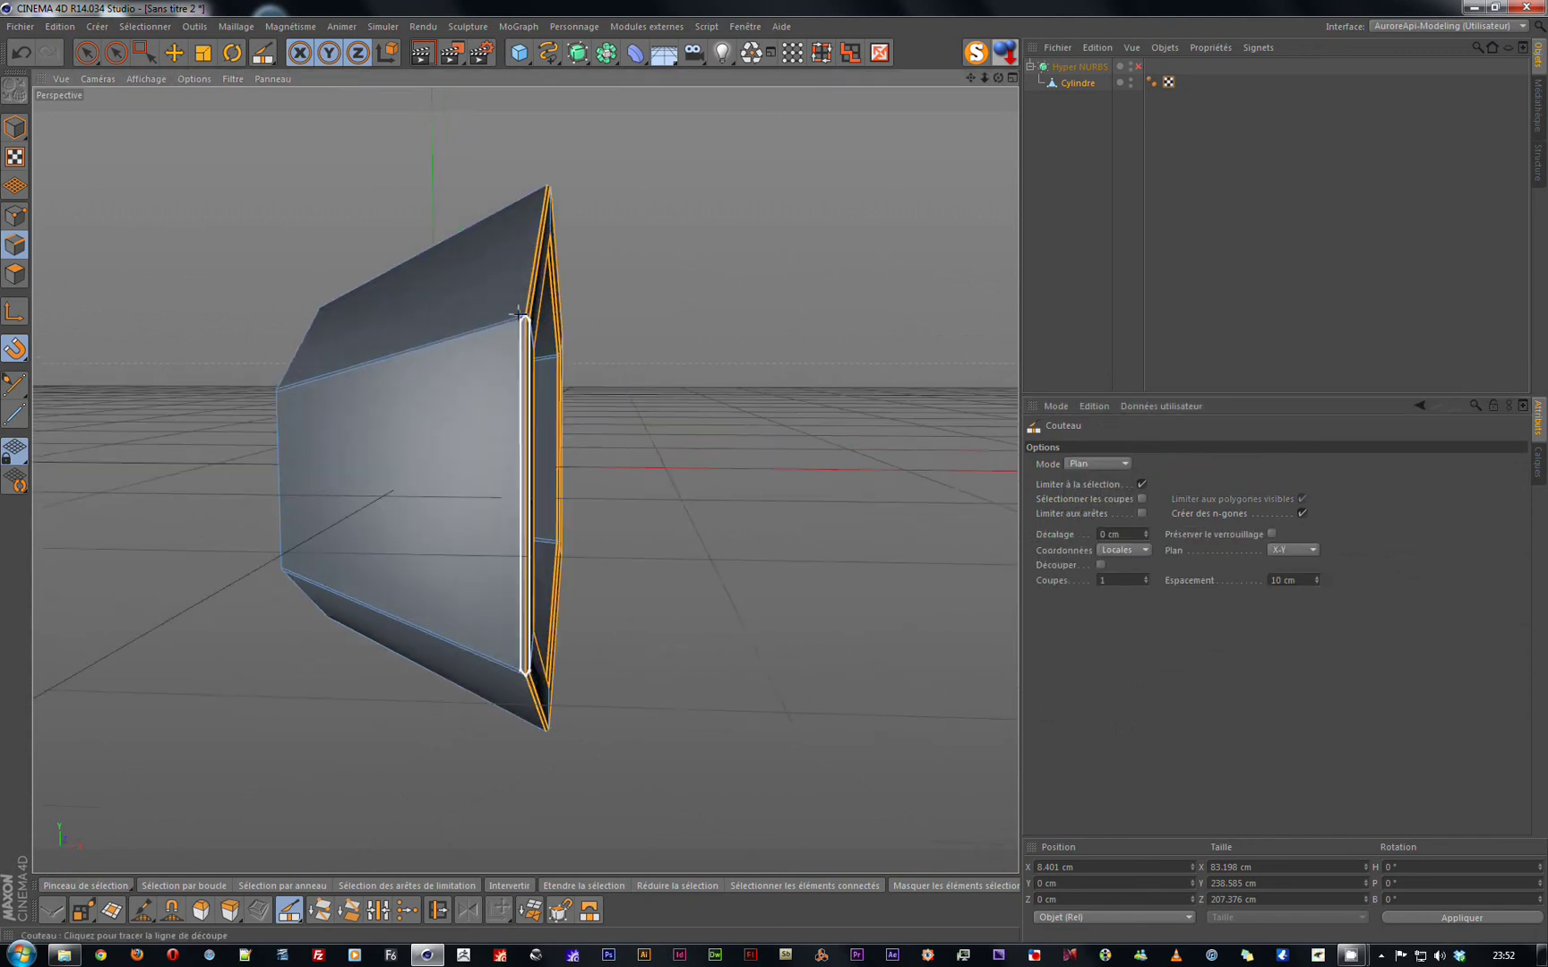
{"action": "scroll", "coordinate": [519, 314], "scroll_direction": "up", "scroll_amount": 2}
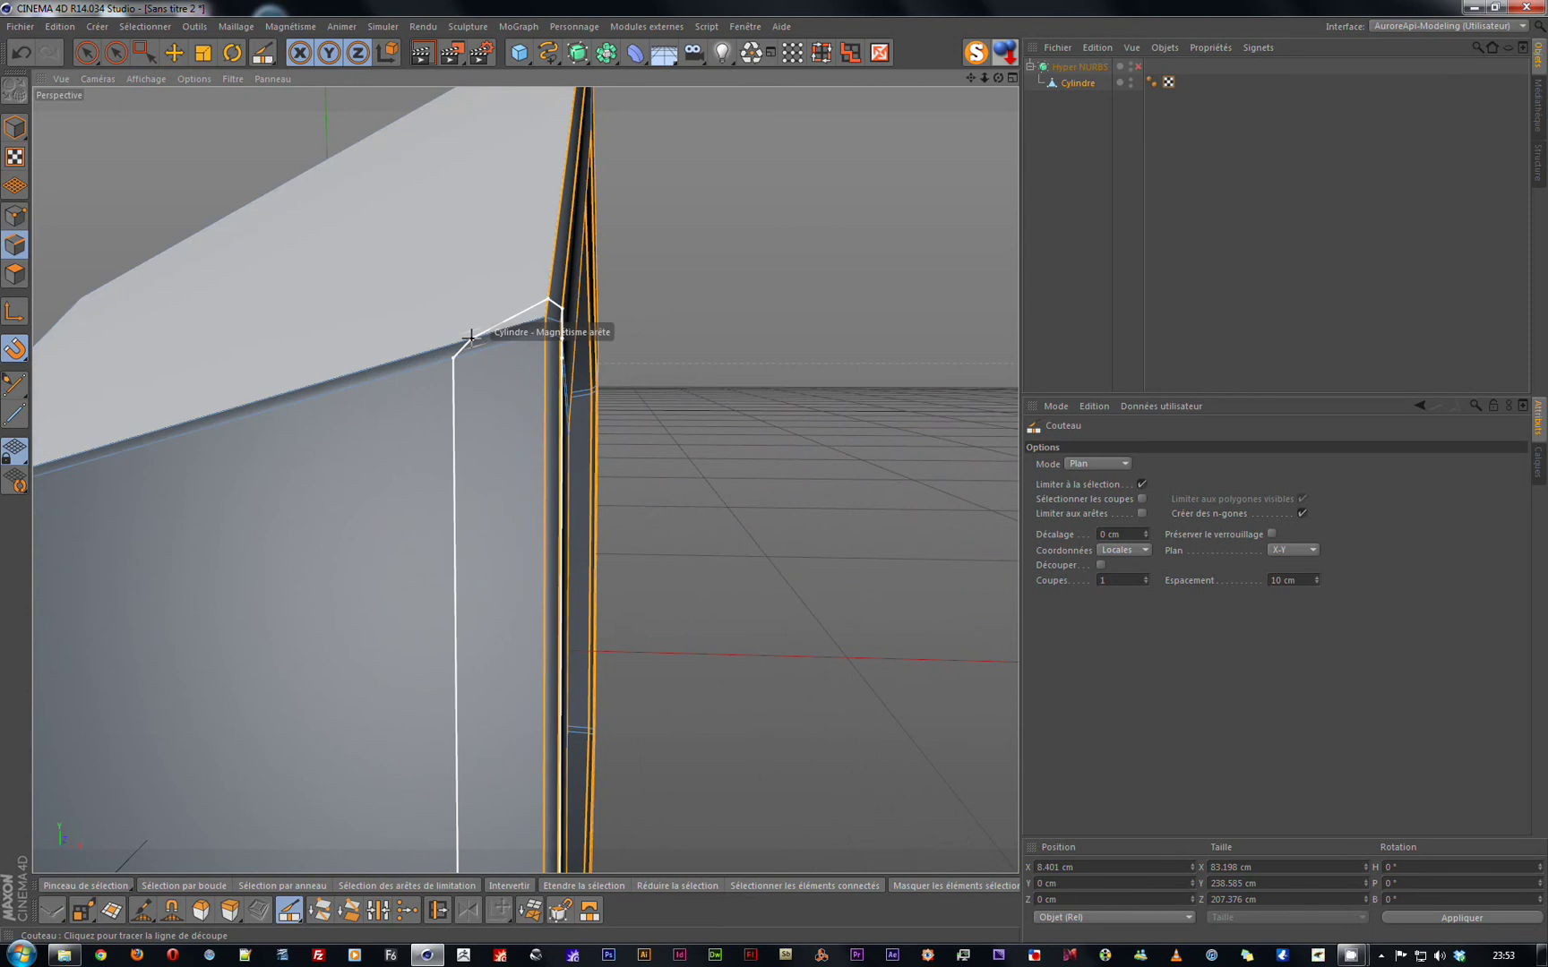
{"action": "left_click", "coordinate": [469, 337]}
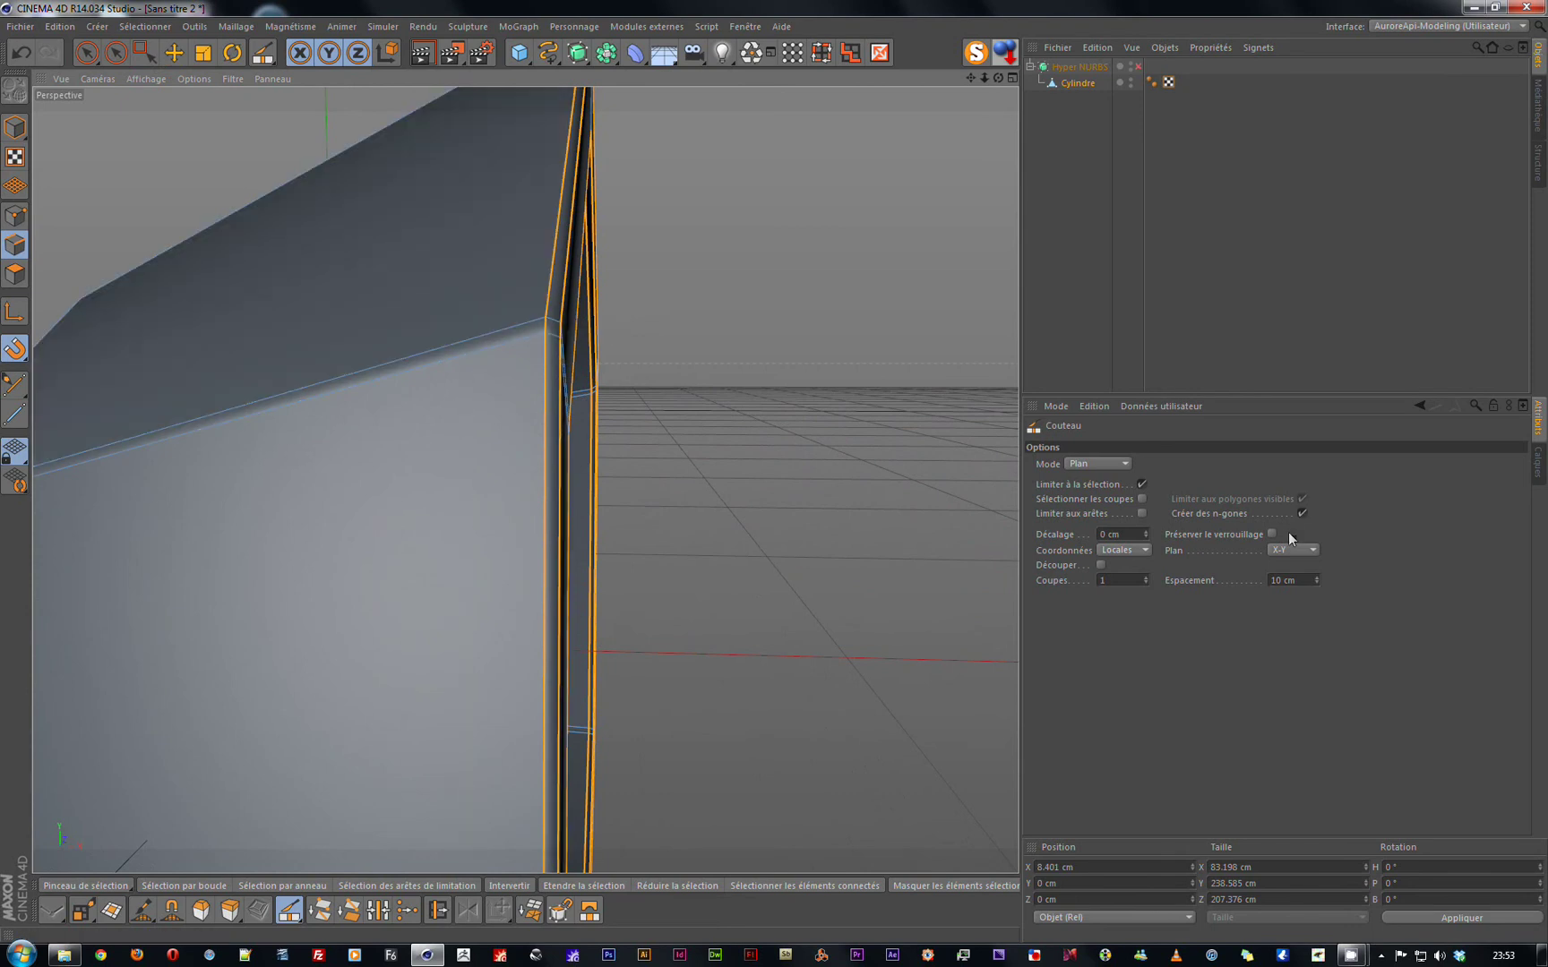
Add a Knife cut in Boucle mode, not limited to the selection, around the inner wall beside the front rim at about 96.7% offset.
{"action": "left_click", "coordinate": [1141, 484]}
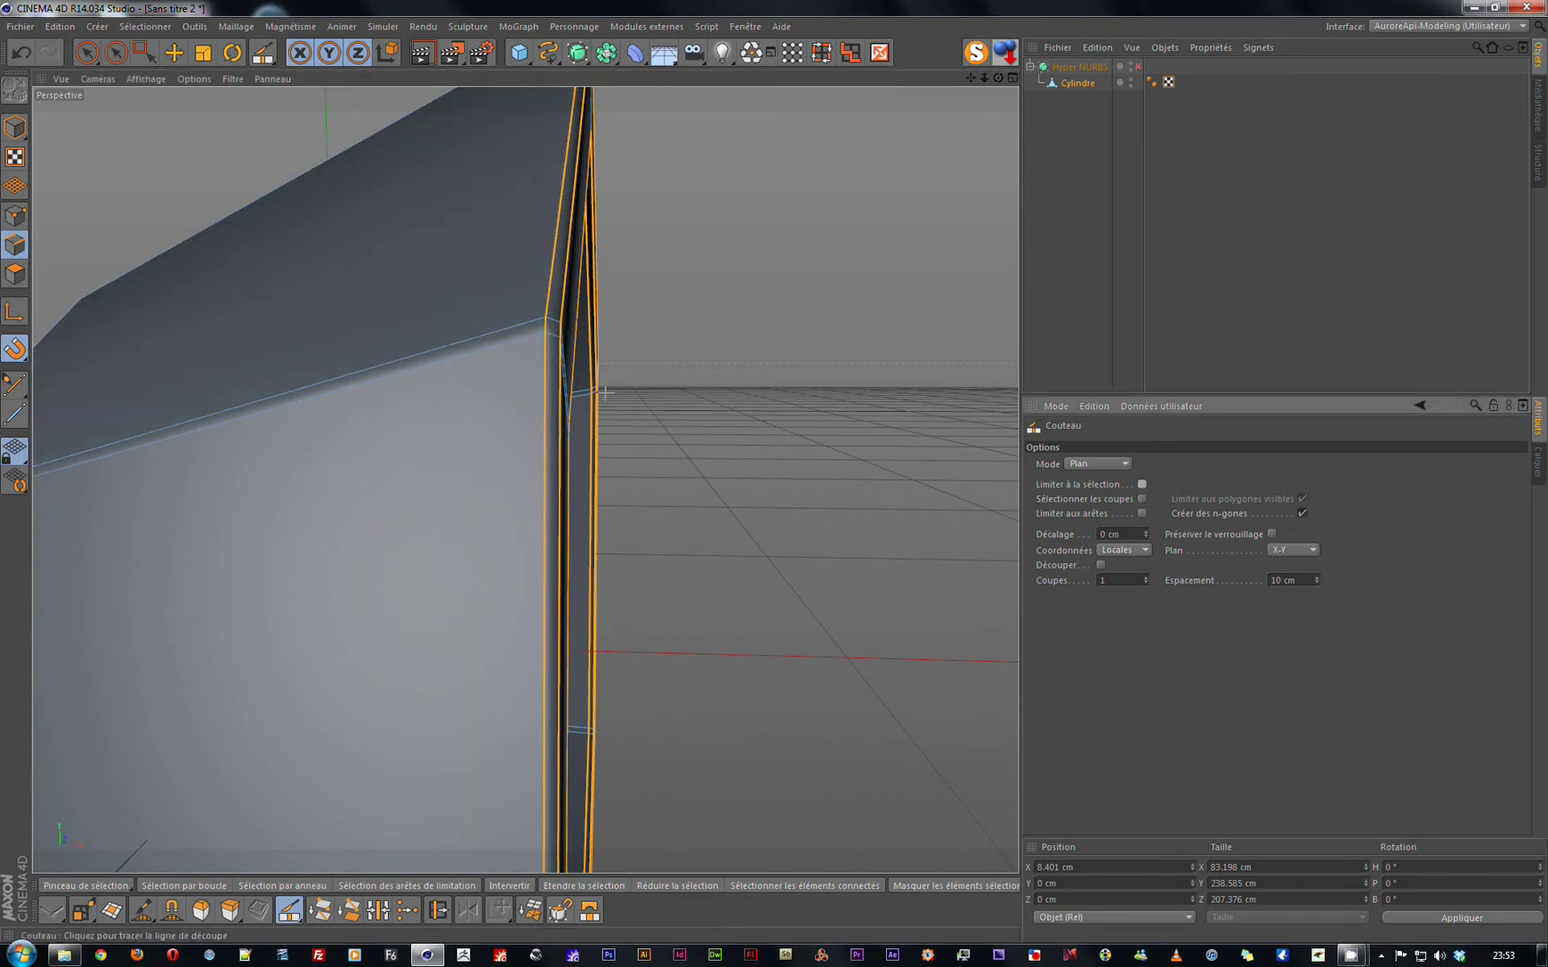
{"action": "left_click_drag", "start_coordinate": [518, 342], "coordinate": [403, 377], "text": "alt"}
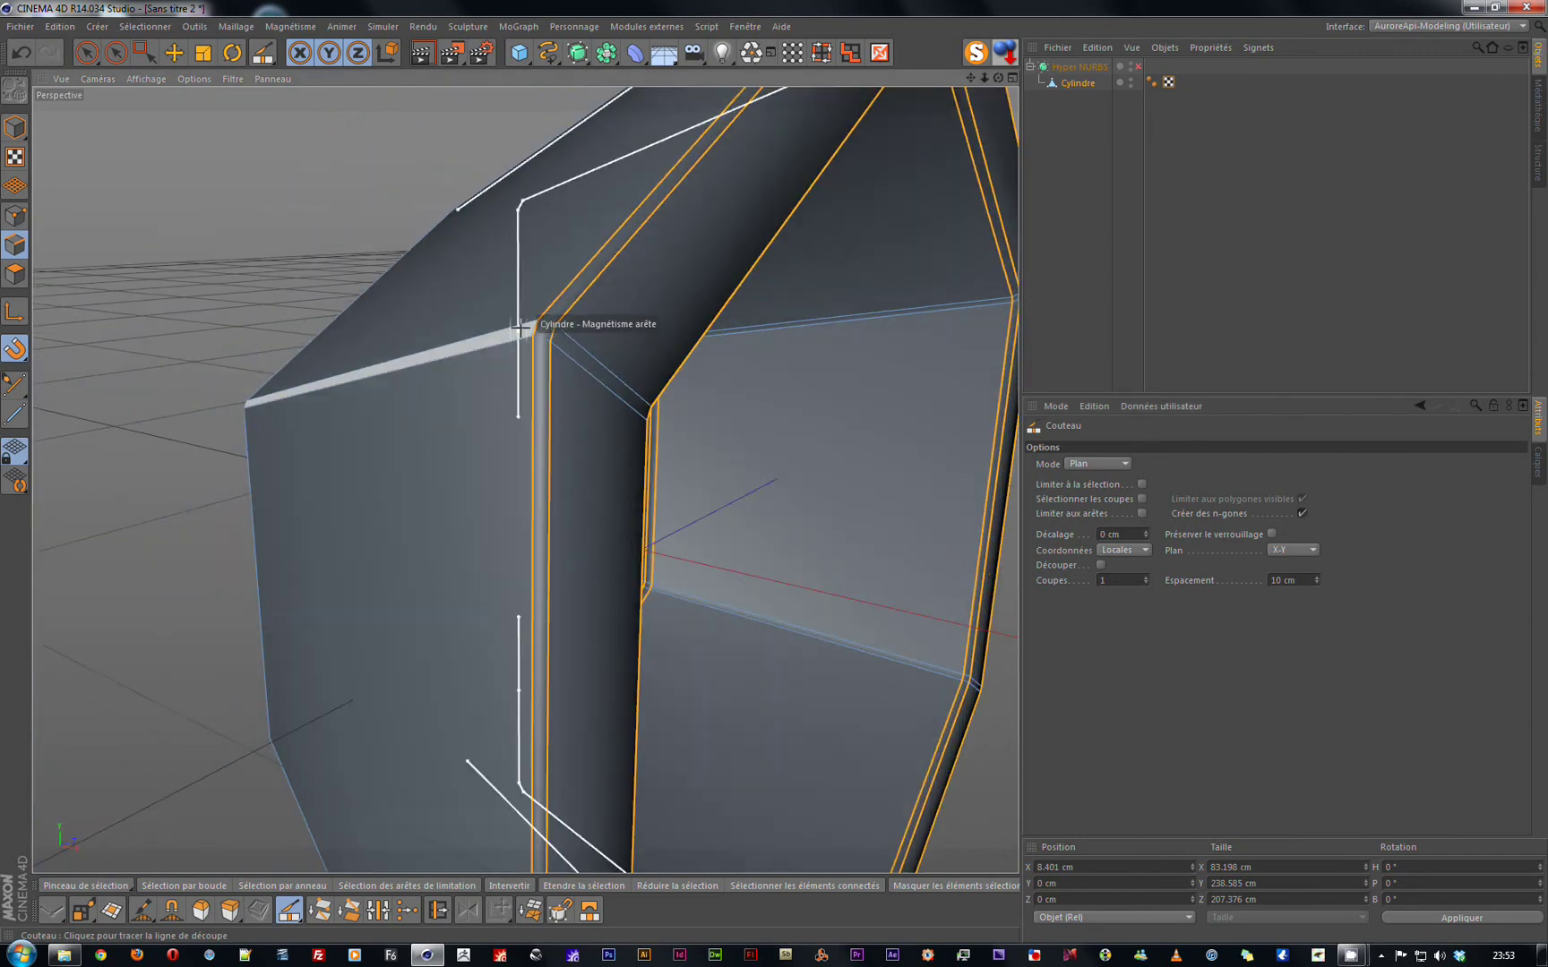
{"action": "scroll", "coordinate": [518, 329], "scroll_direction": "down", "scroll_amount": 8}
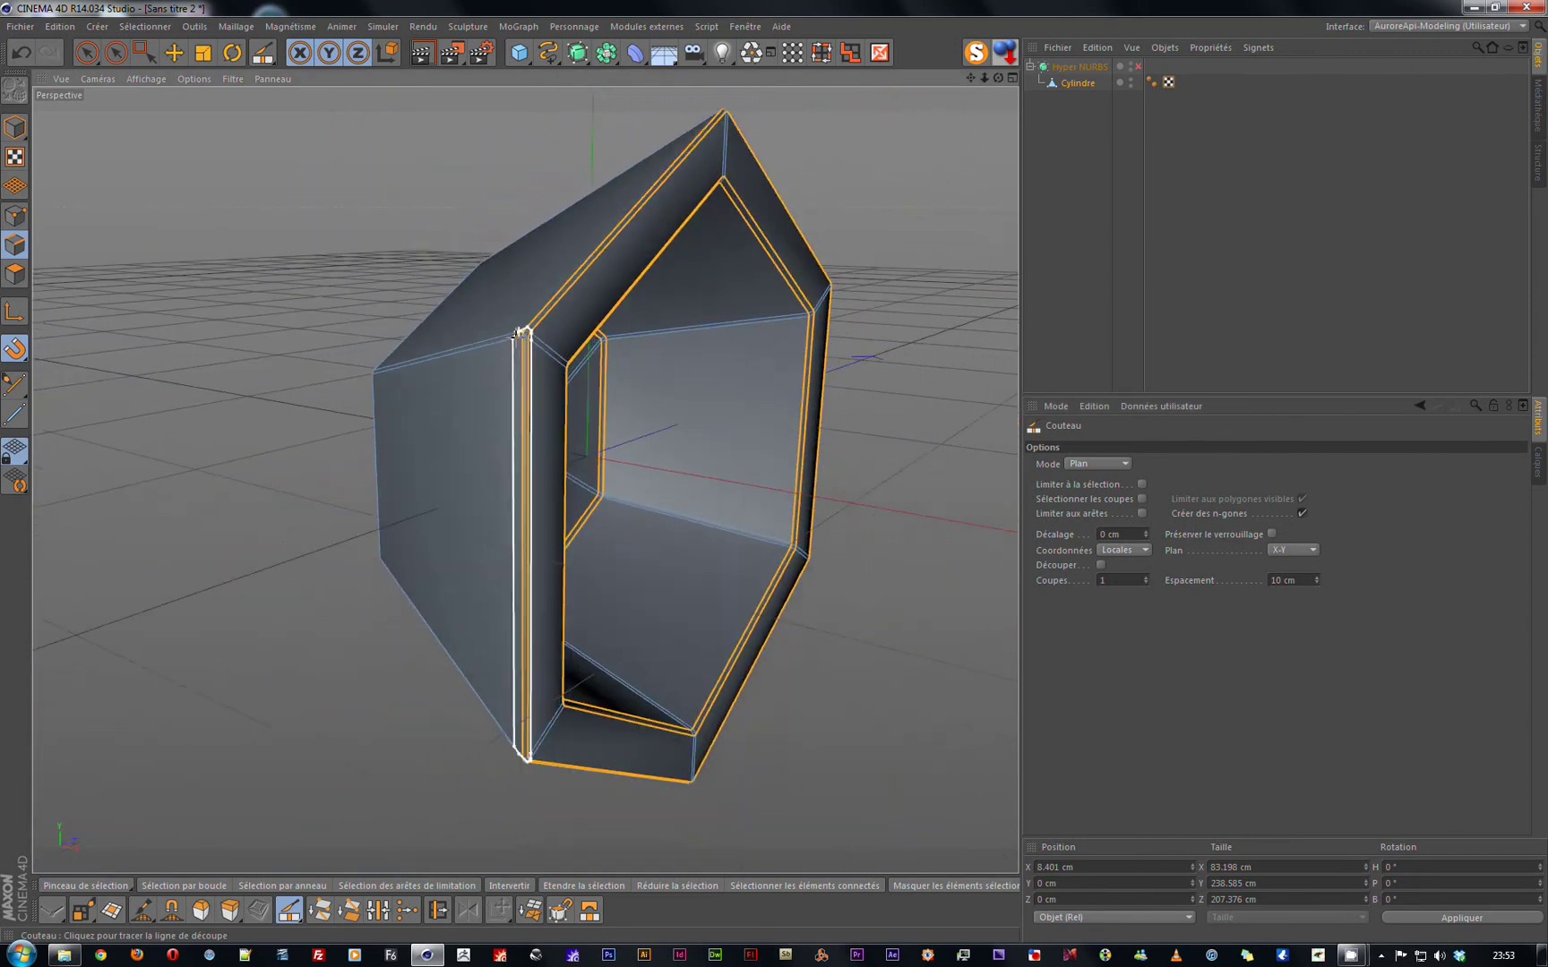
{"action": "left_click_drag", "start_coordinate": [673, 392], "coordinate": [604, 390], "text": "alt"}
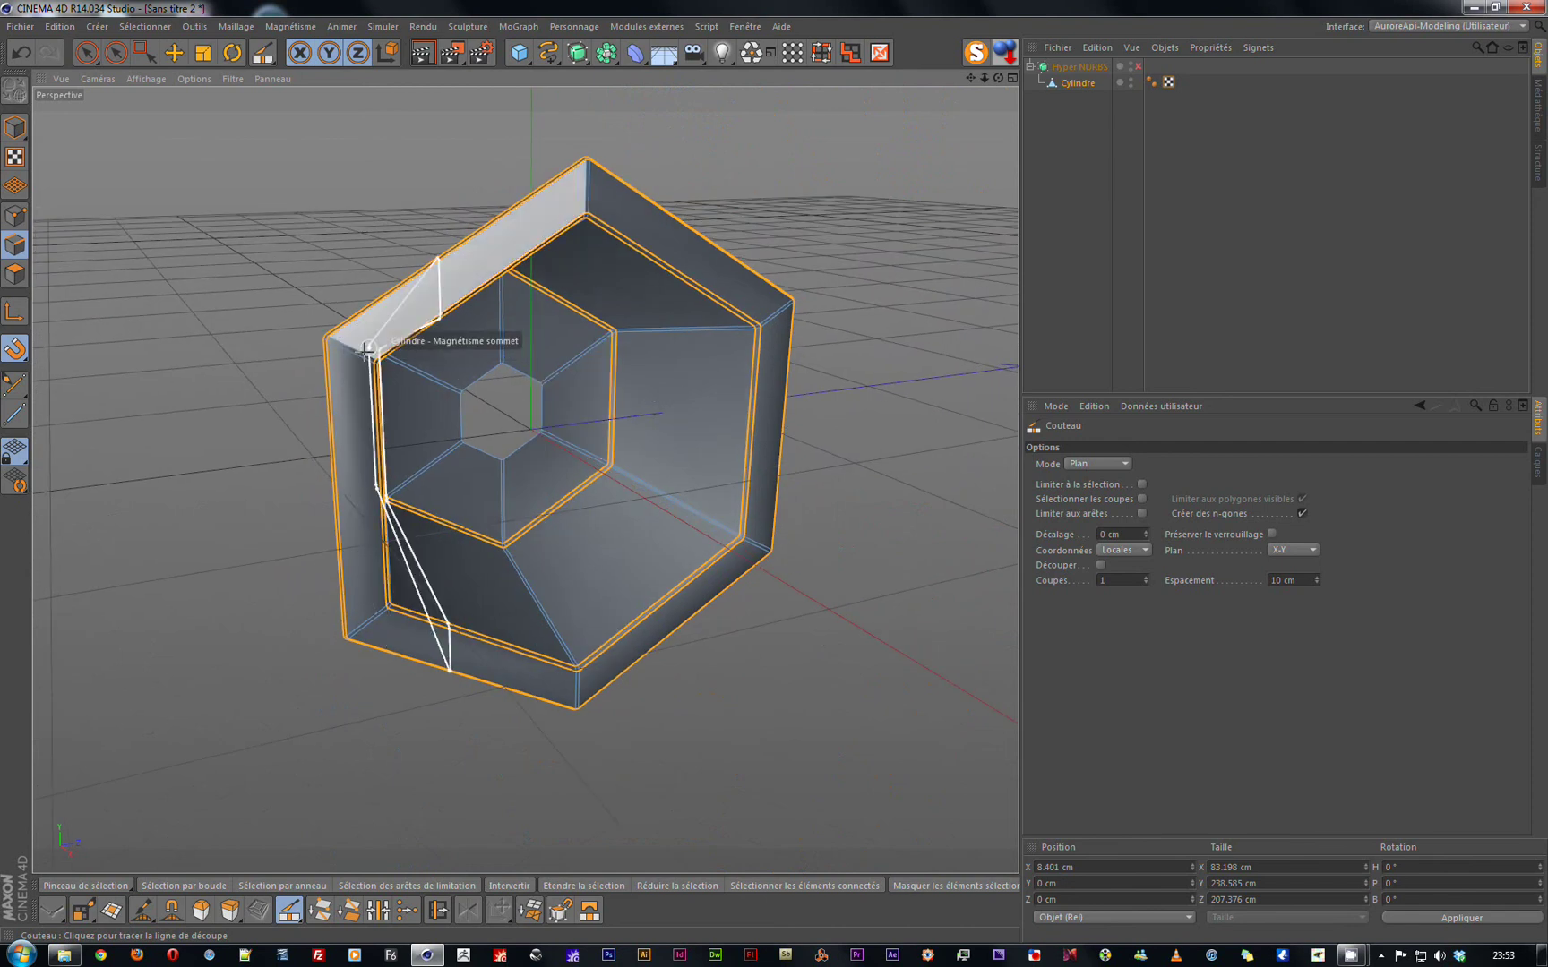
{"action": "left_click", "coordinate": [1089, 462]}
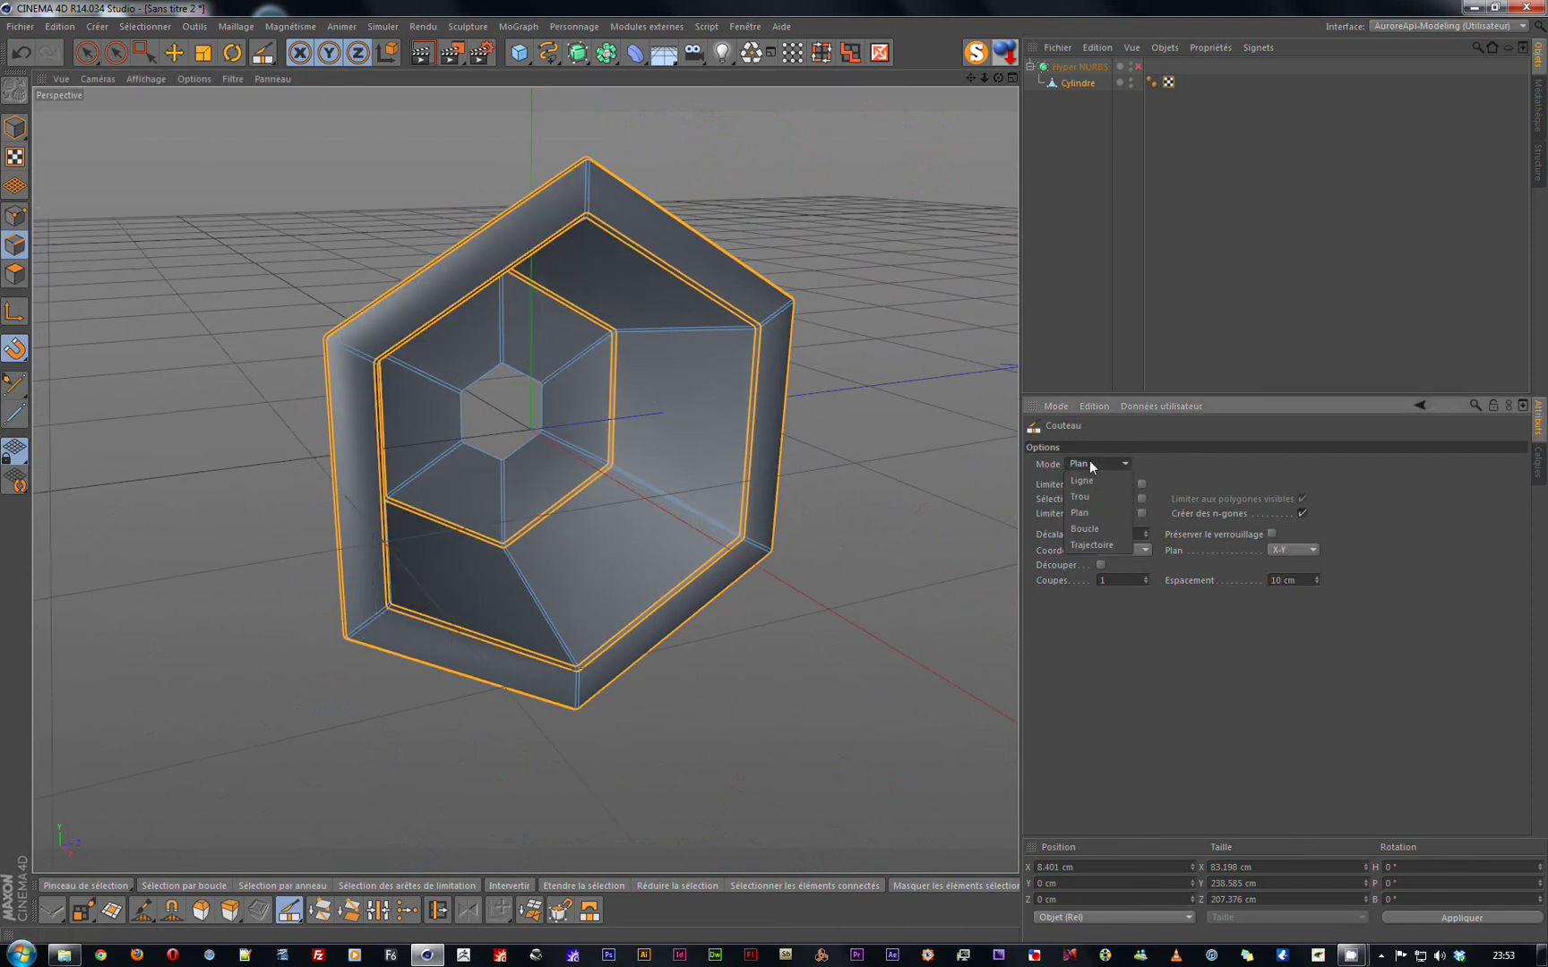
{"action": "left_click", "coordinate": [1102, 529]}
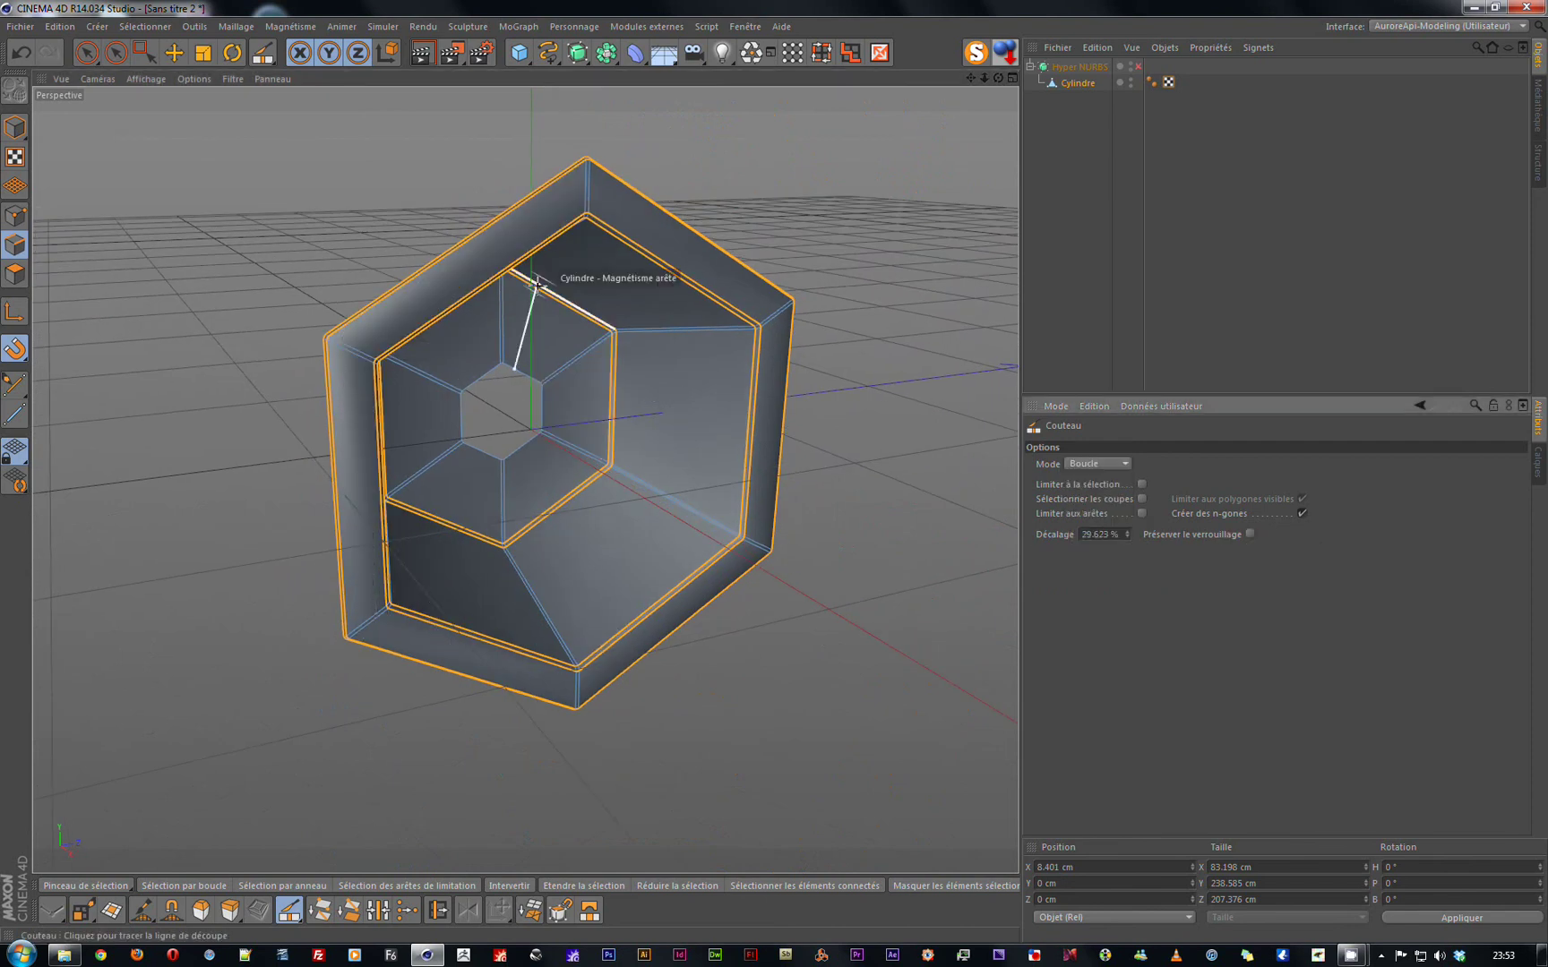
{"action": "left_click_drag", "start_coordinate": [515, 282], "coordinate": [443, 313], "text": "alt"}
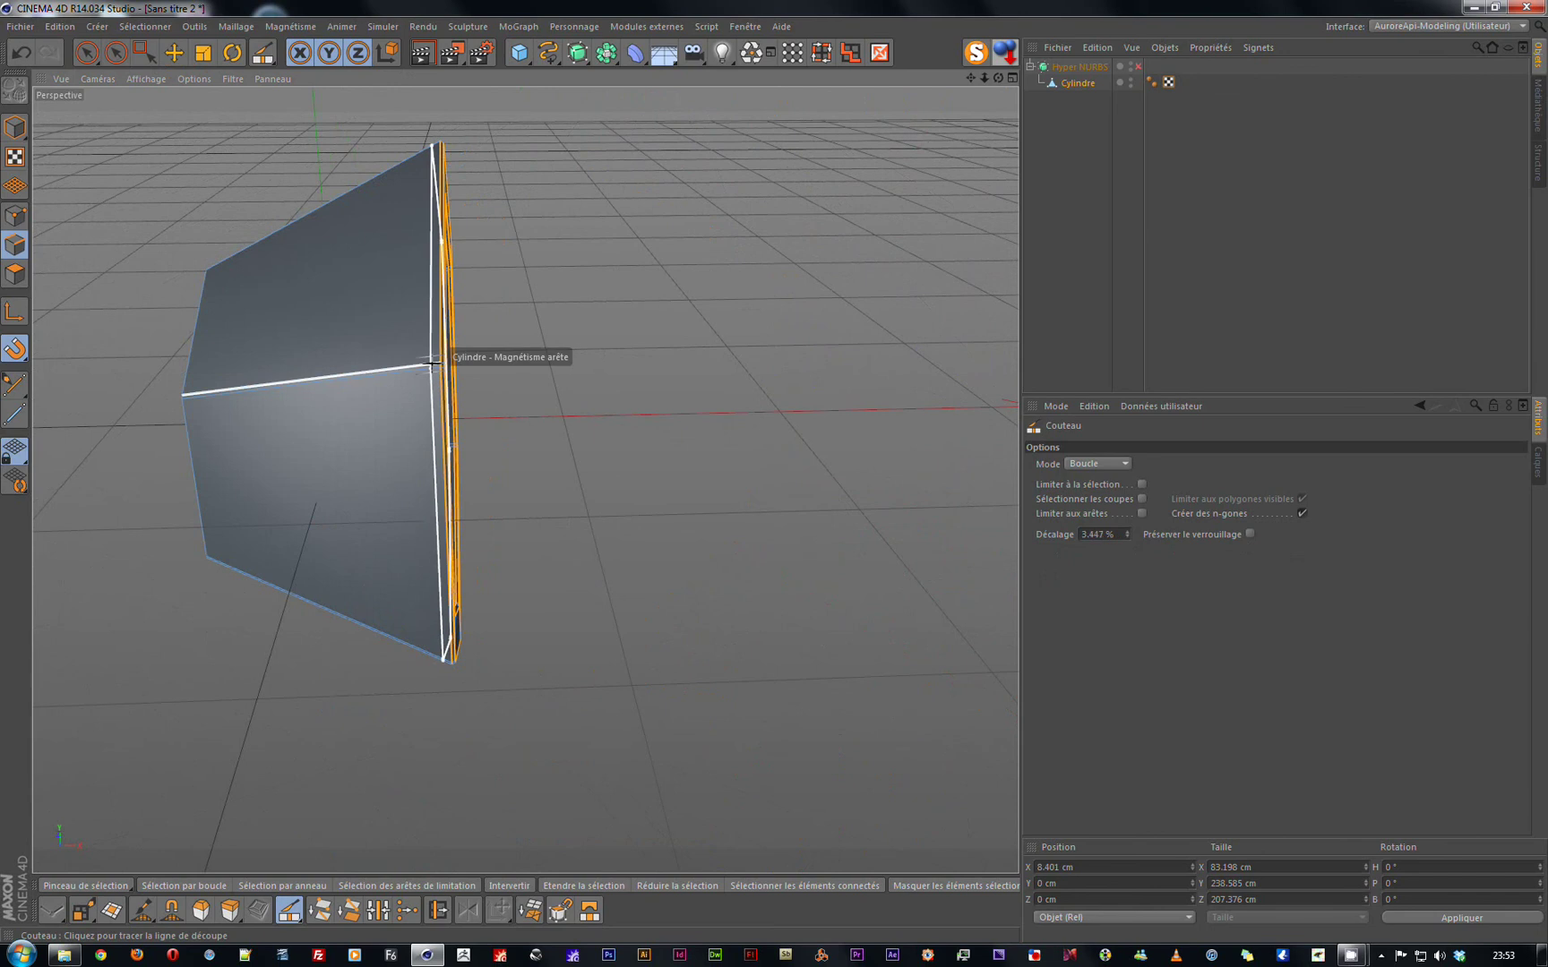
{"action": "scroll", "coordinate": [430, 360], "scroll_direction": "up", "scroll_amount": 10}
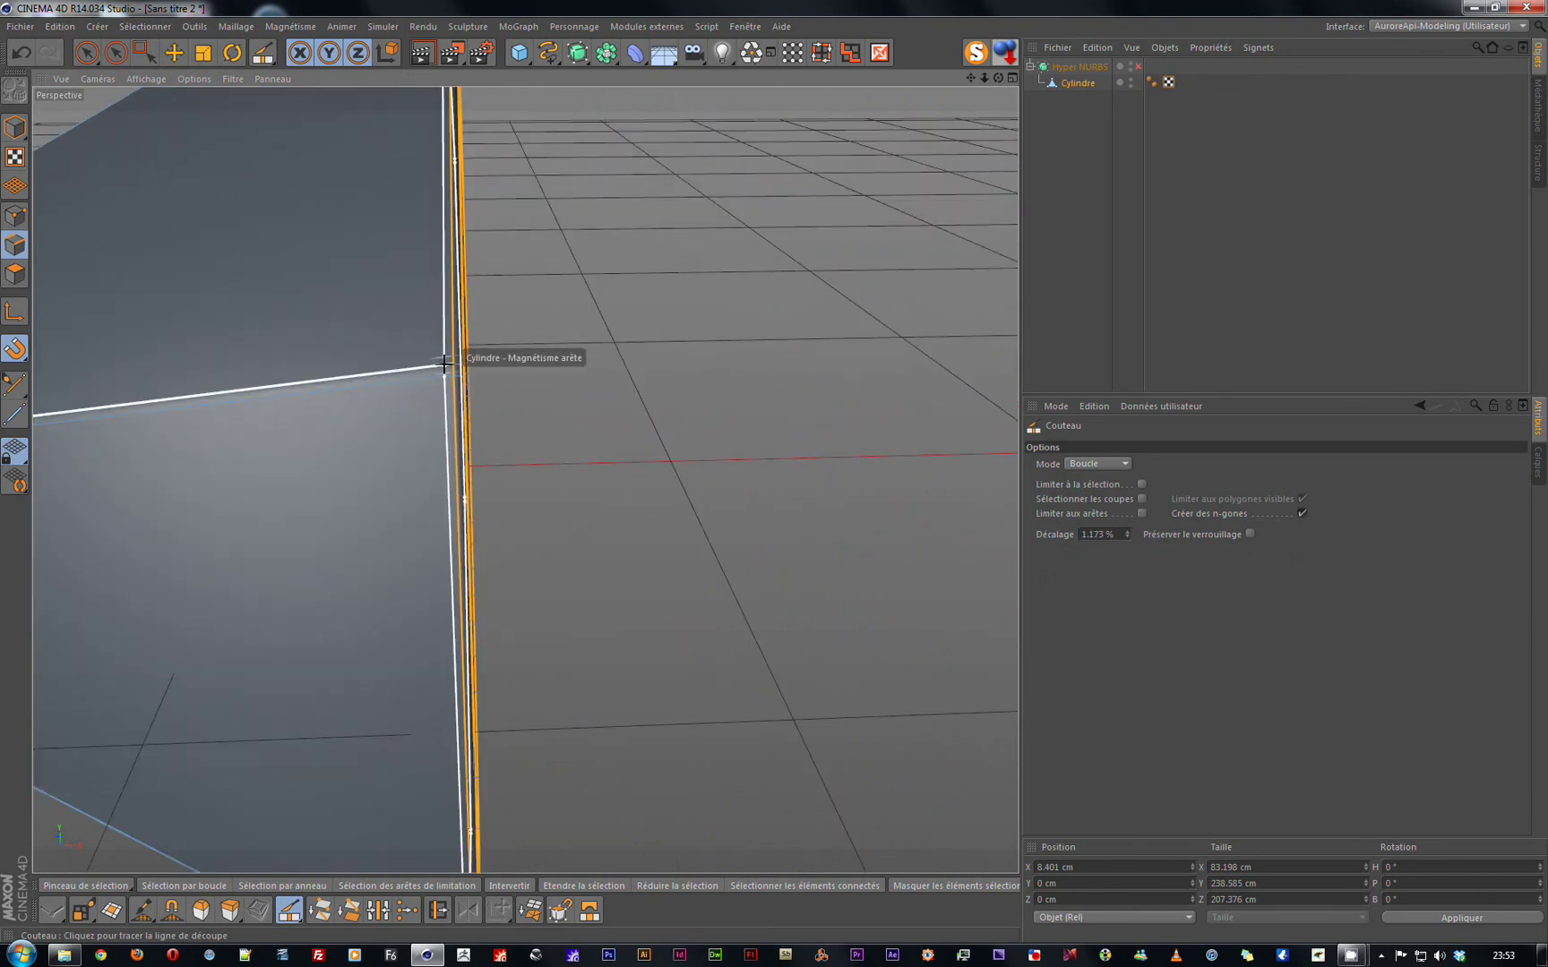
{"action": "scroll", "coordinate": [525, 480], "scroll_direction": "down", "scroll_amount": 10}
{"action": "left_click_drag", "start_coordinate": [525, 480], "coordinate": [601, 432], "text": "alt"}
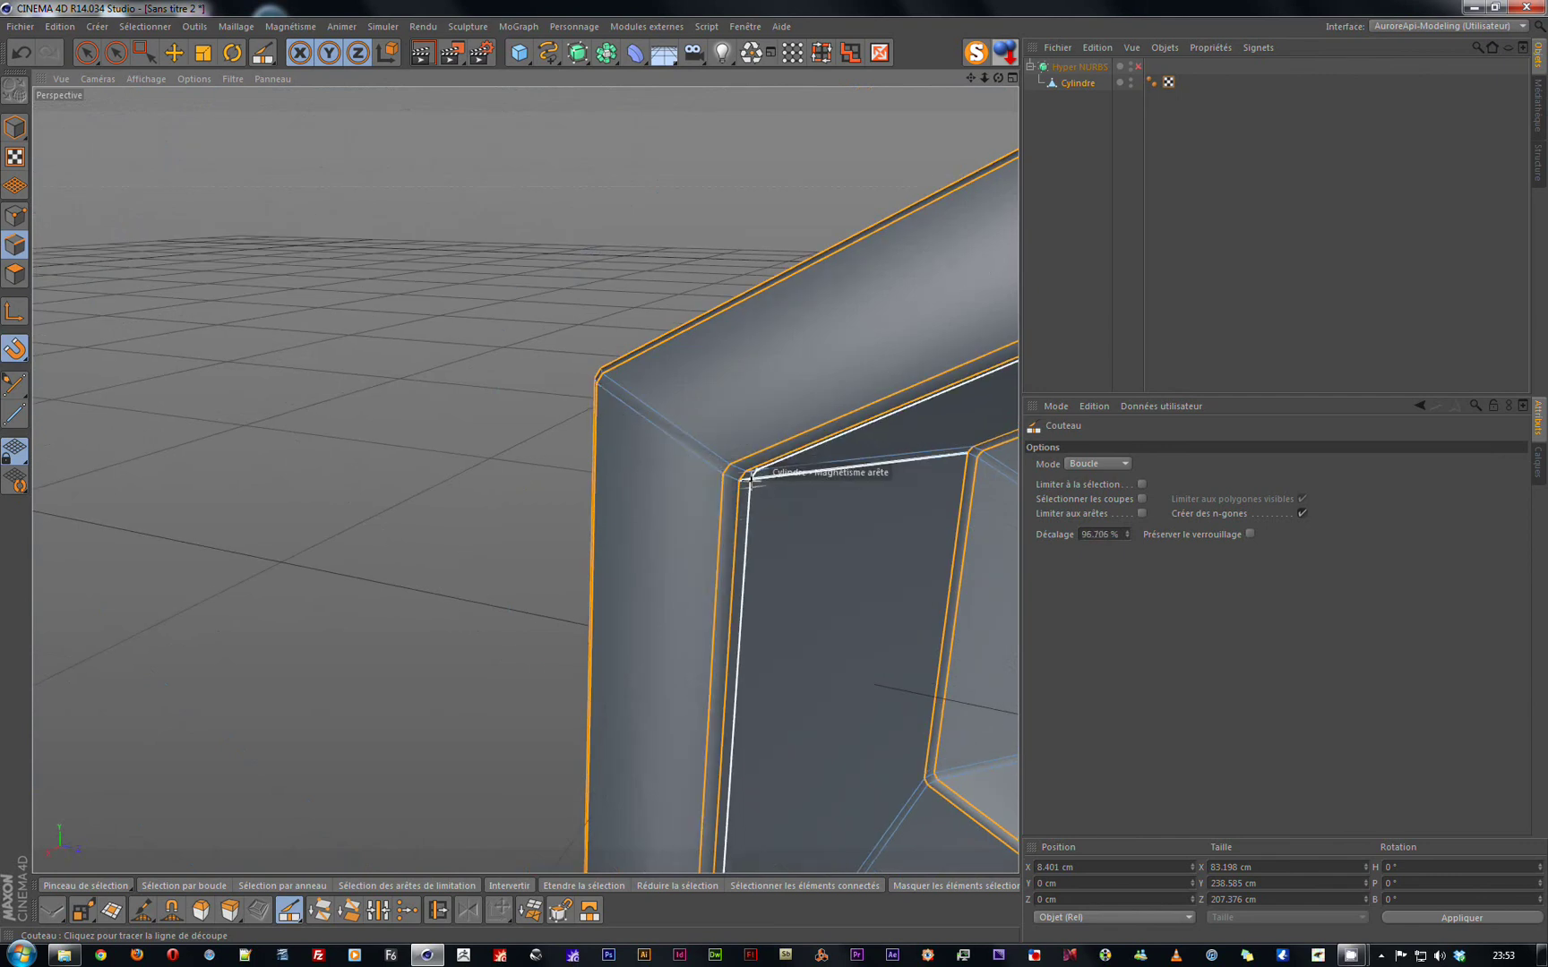
{"action": "left_click", "coordinate": [751, 479]}
Enable Hyper NURBS smoothing on the ring and inspect the smoothed shape from the side and front.
{"action": "middle_click_drag", "start_coordinate": [788, 505], "coordinate": [395, 501], "text": "alt"}
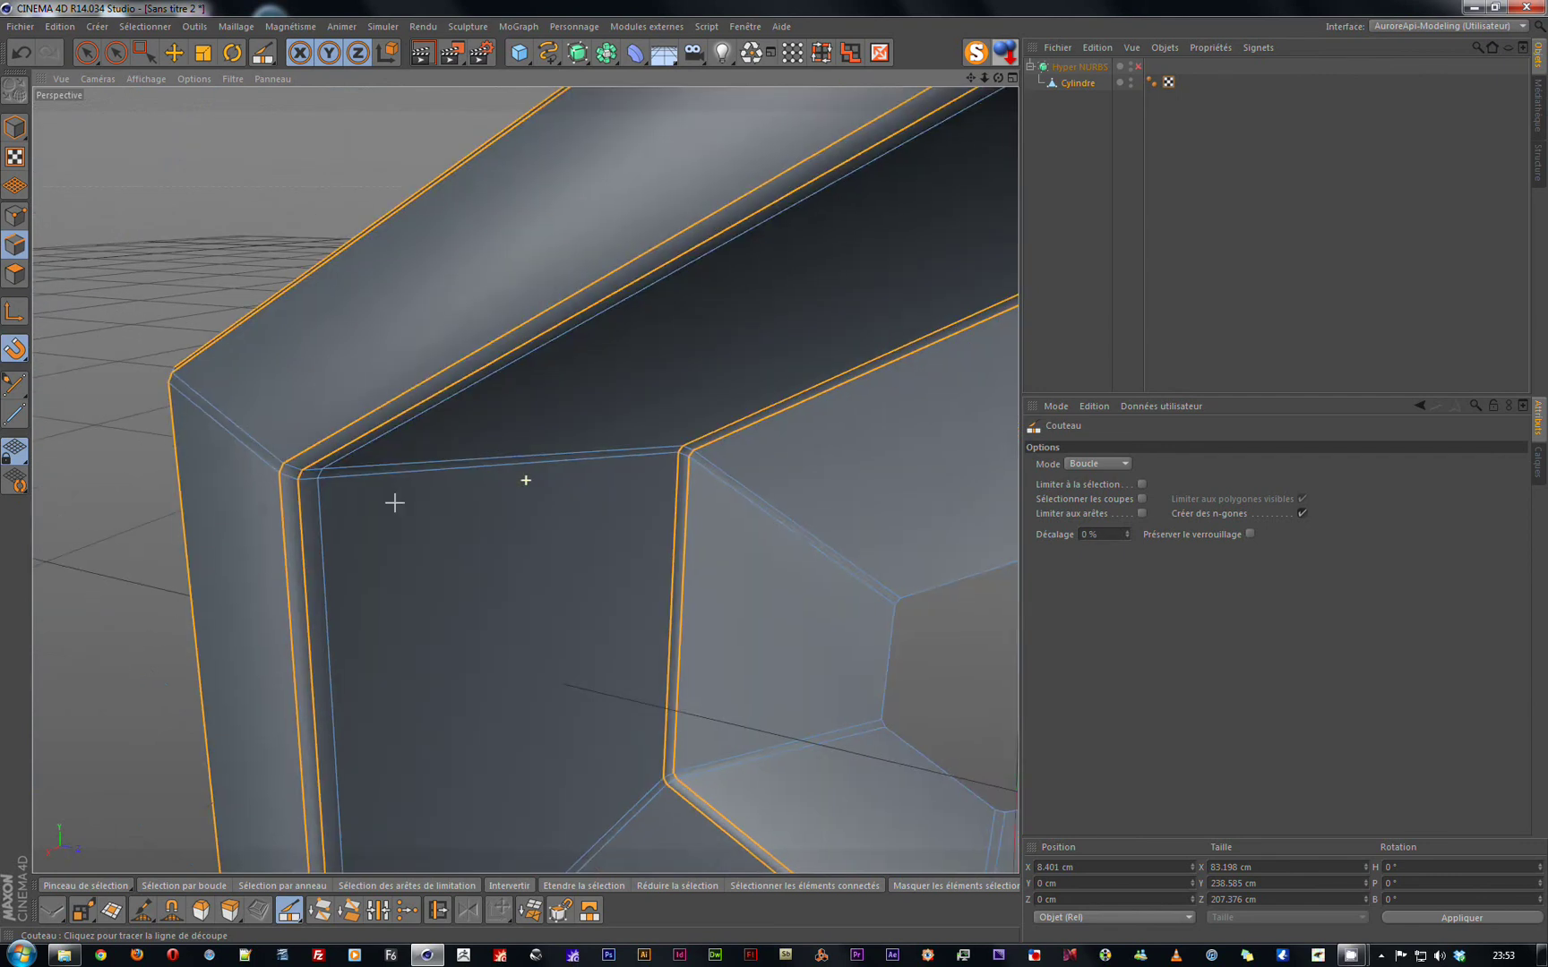
{"action": "scroll", "coordinate": [396, 498], "scroll_direction": "down", "scroll_amount": 5}
{"action": "scroll", "coordinate": [396, 498], "scroll_direction": "down", "scroll_amount": 4}
{"action": "left_click_drag", "start_coordinate": [392, 506], "coordinate": [694, 525], "text": "alt"}
{"action": "left_click", "coordinate": [1138, 67]}
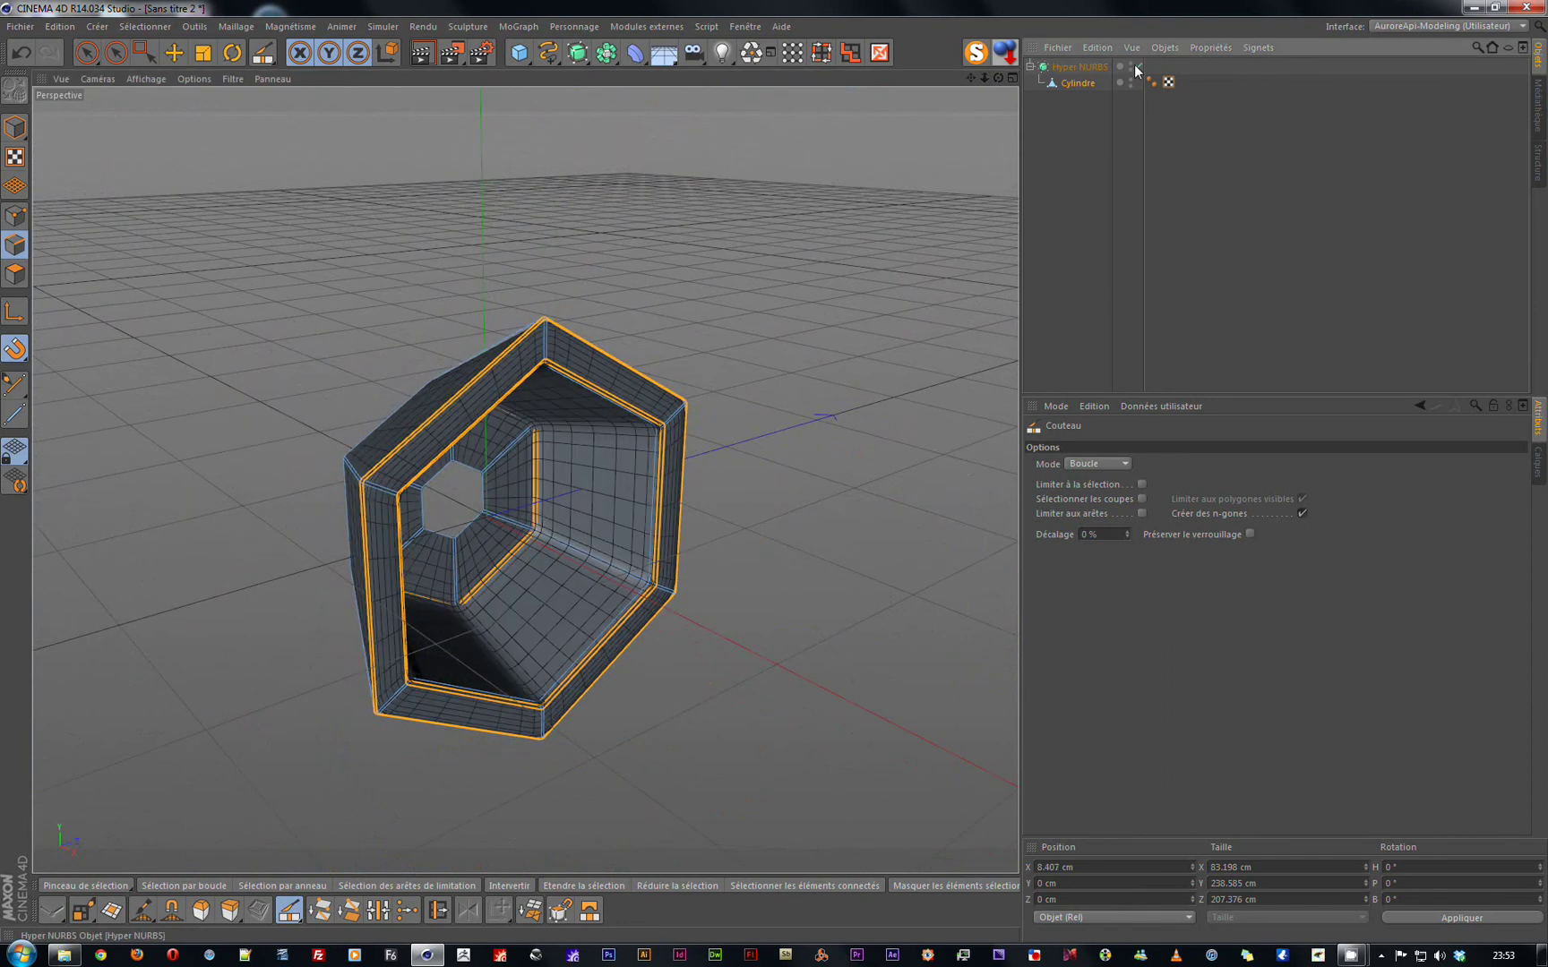
{"action": "left_click", "coordinate": [1074, 206]}
{"action": "left_click_drag", "start_coordinate": [669, 391], "coordinate": [834, 367], "text": "alt"}
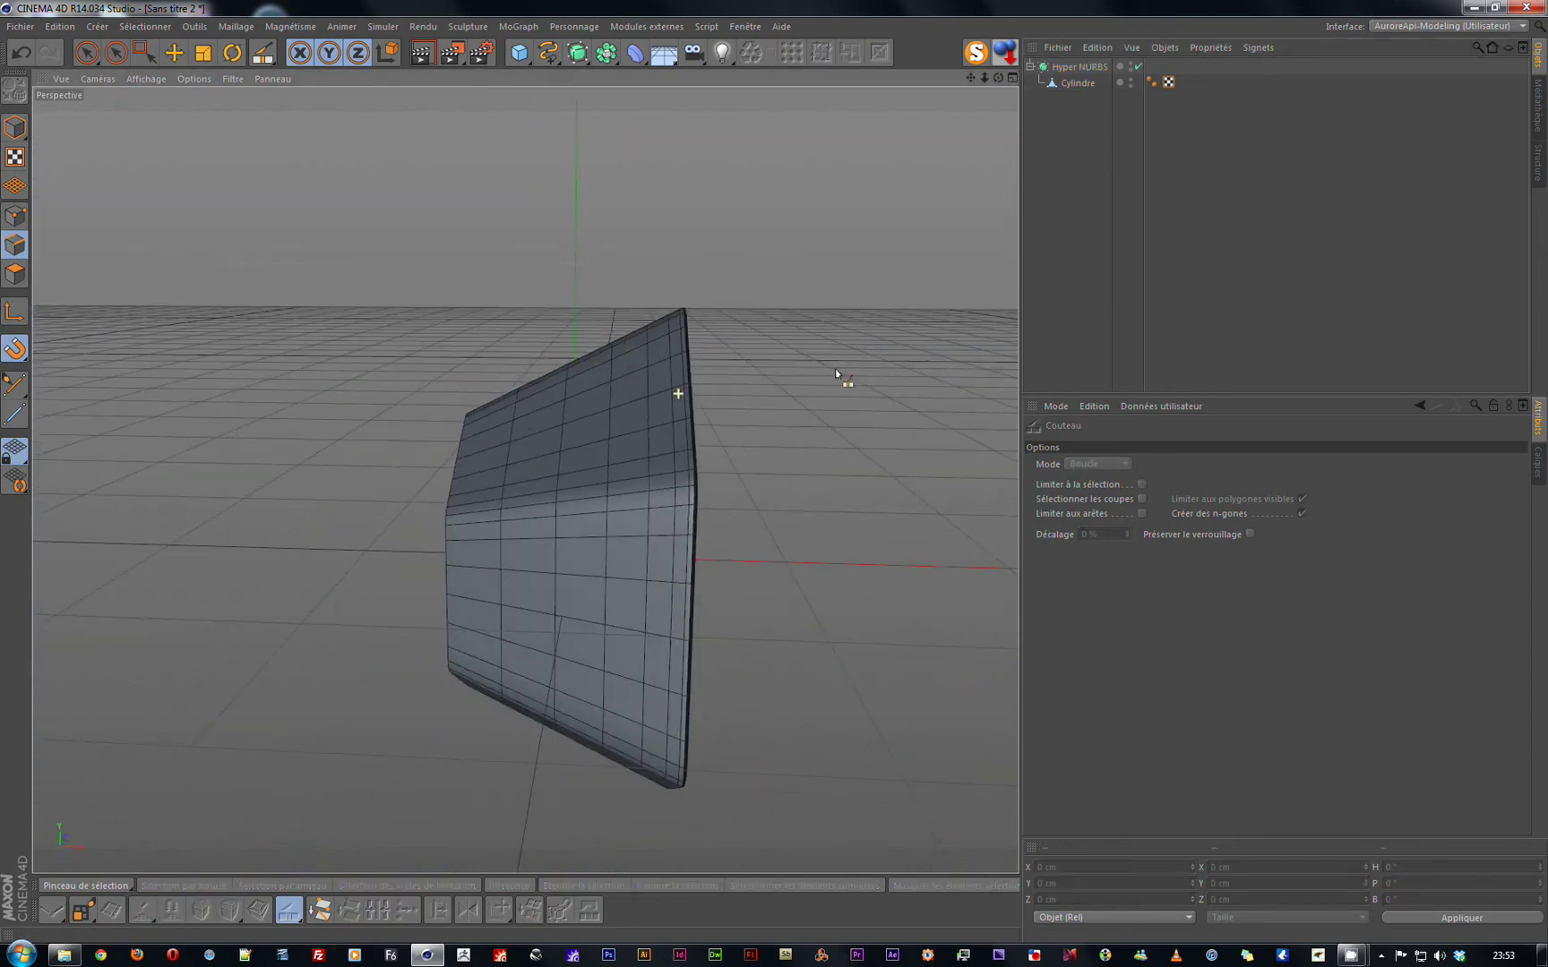
{"action": "left_click_drag", "start_coordinate": [725, 439], "coordinate": [626, 536], "text": "alt"}
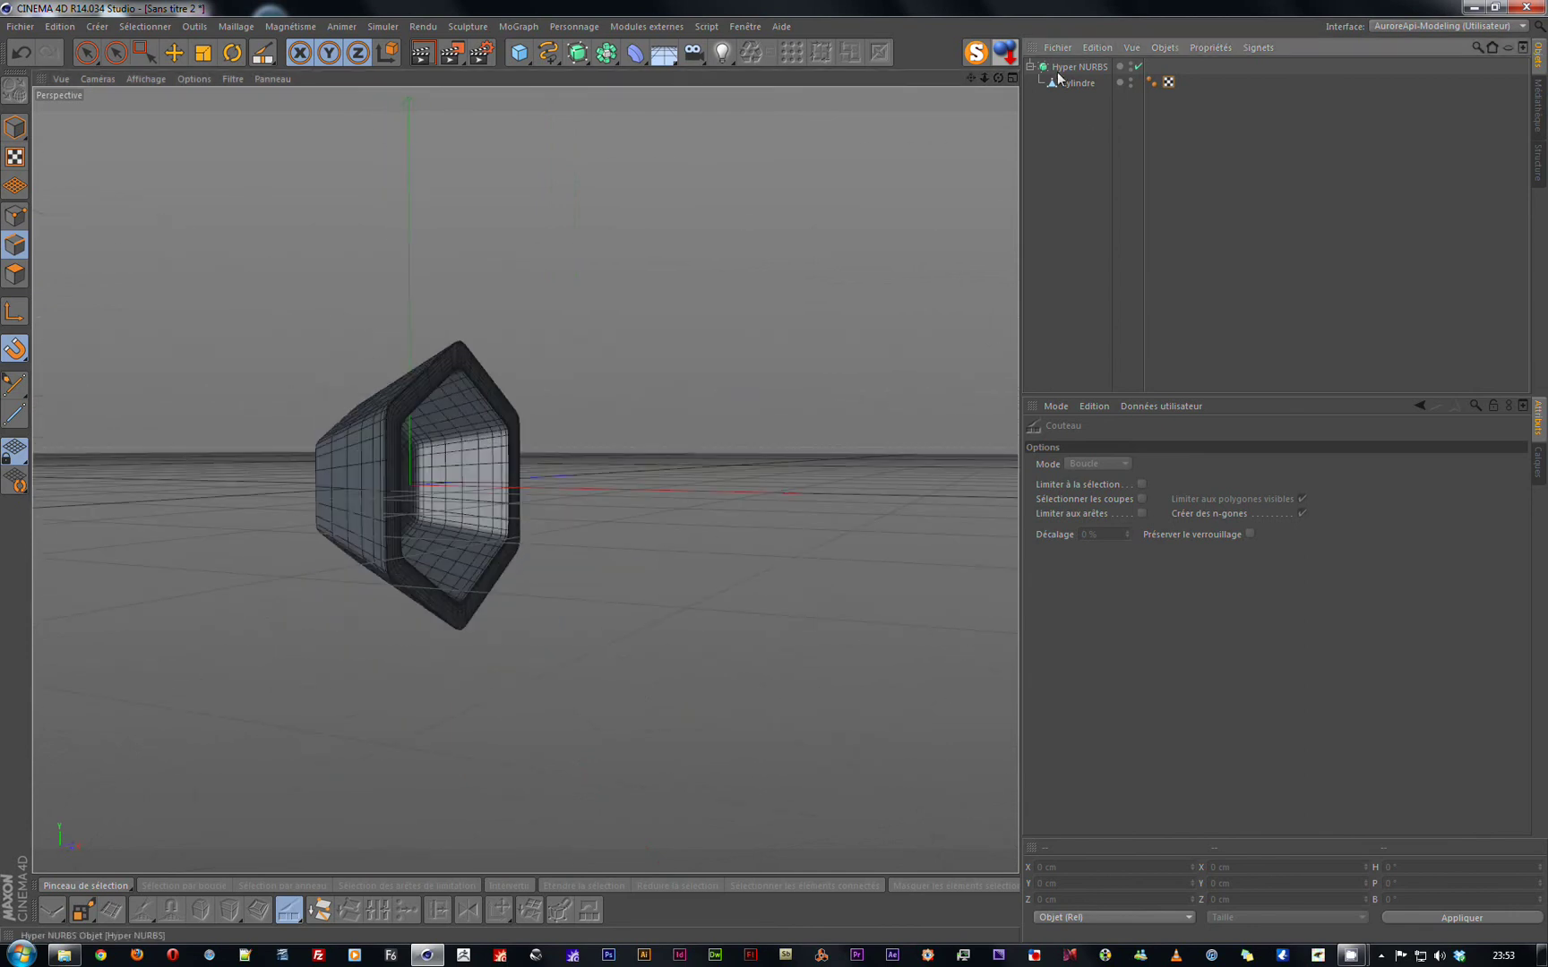
Create a MoGraph Cloneur and make the Cylindre object its child in place of the Hyper NURBS.
{"action": "left_click", "coordinate": [519, 27]}
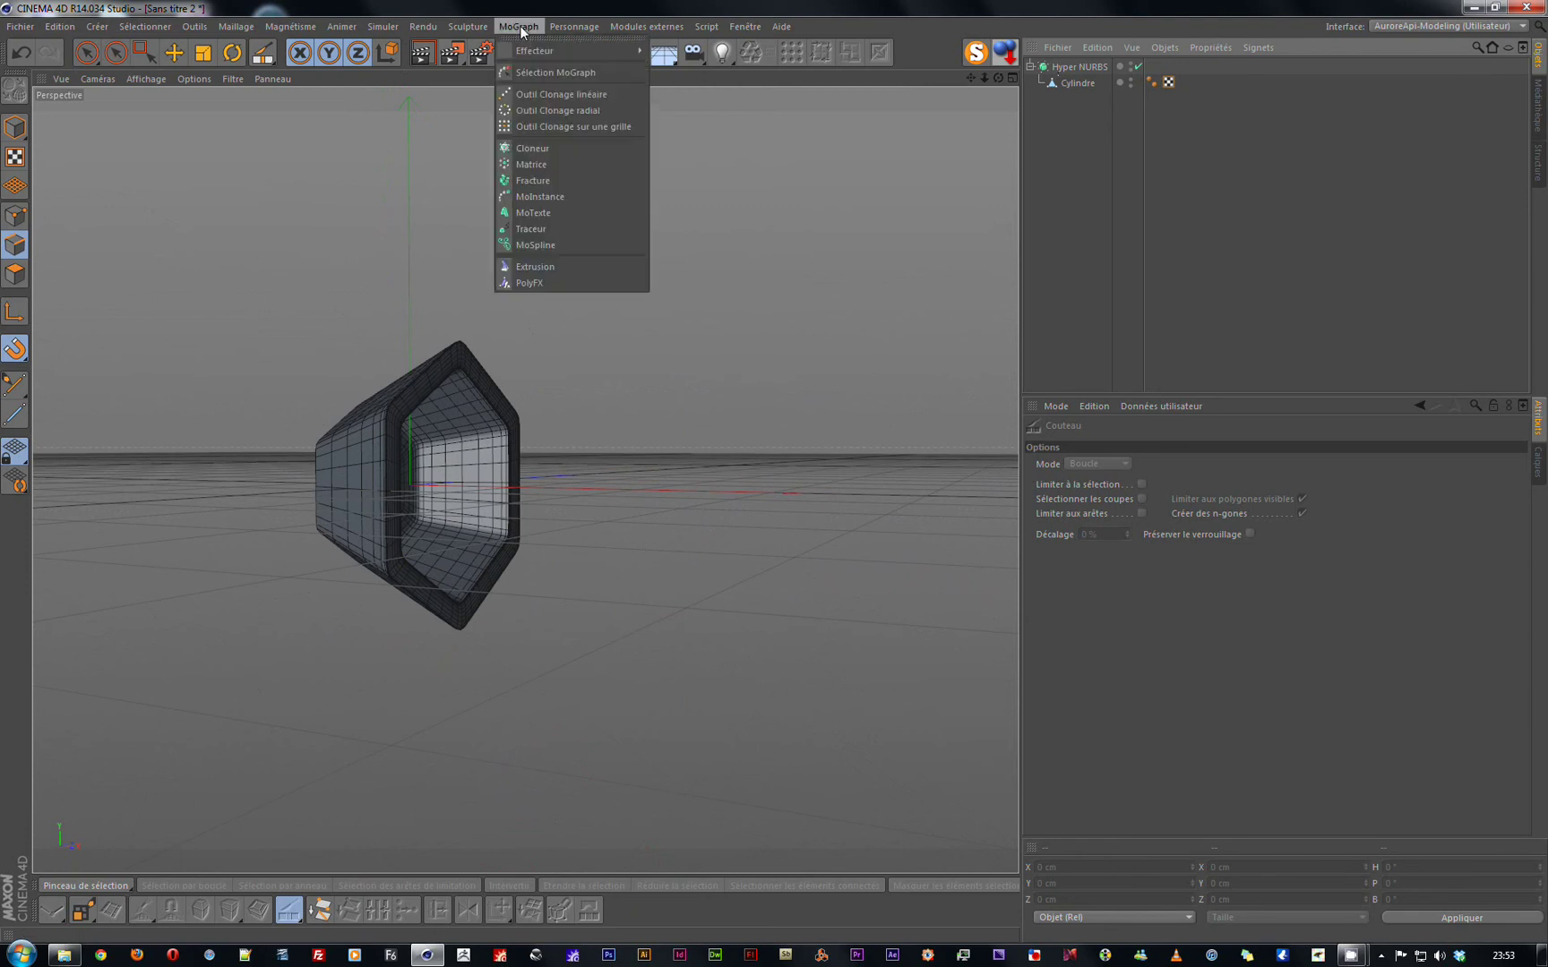
{"action": "left_click", "coordinate": [532, 149]}
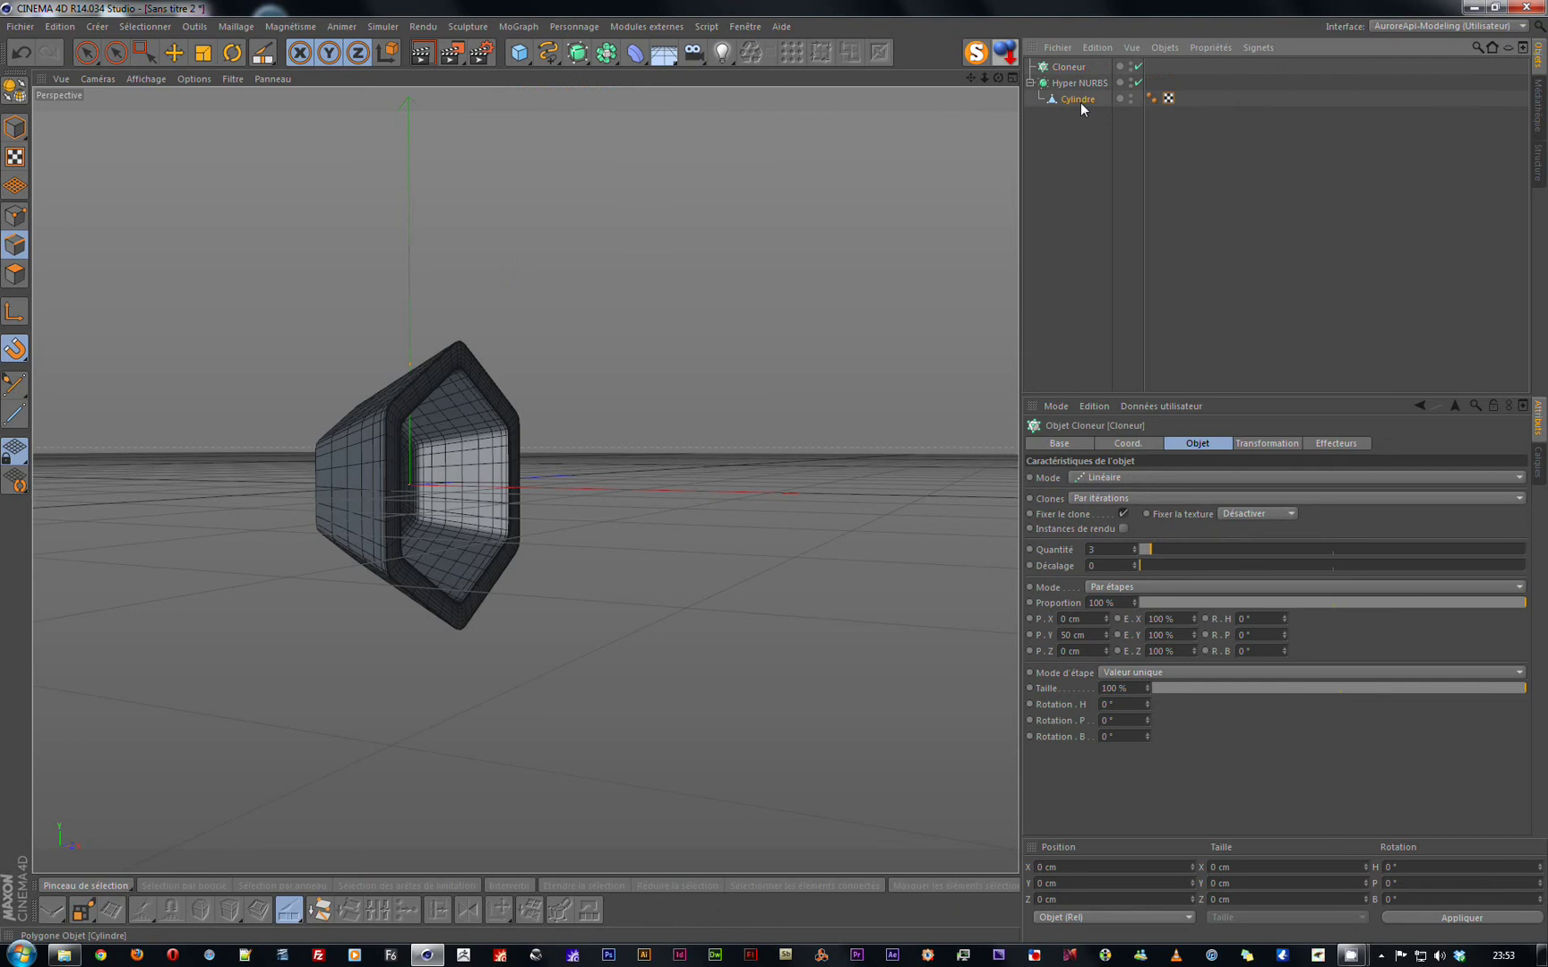
{"action": "left_click_drag", "start_coordinate": [1077, 74], "coordinate": [1078, 74]}
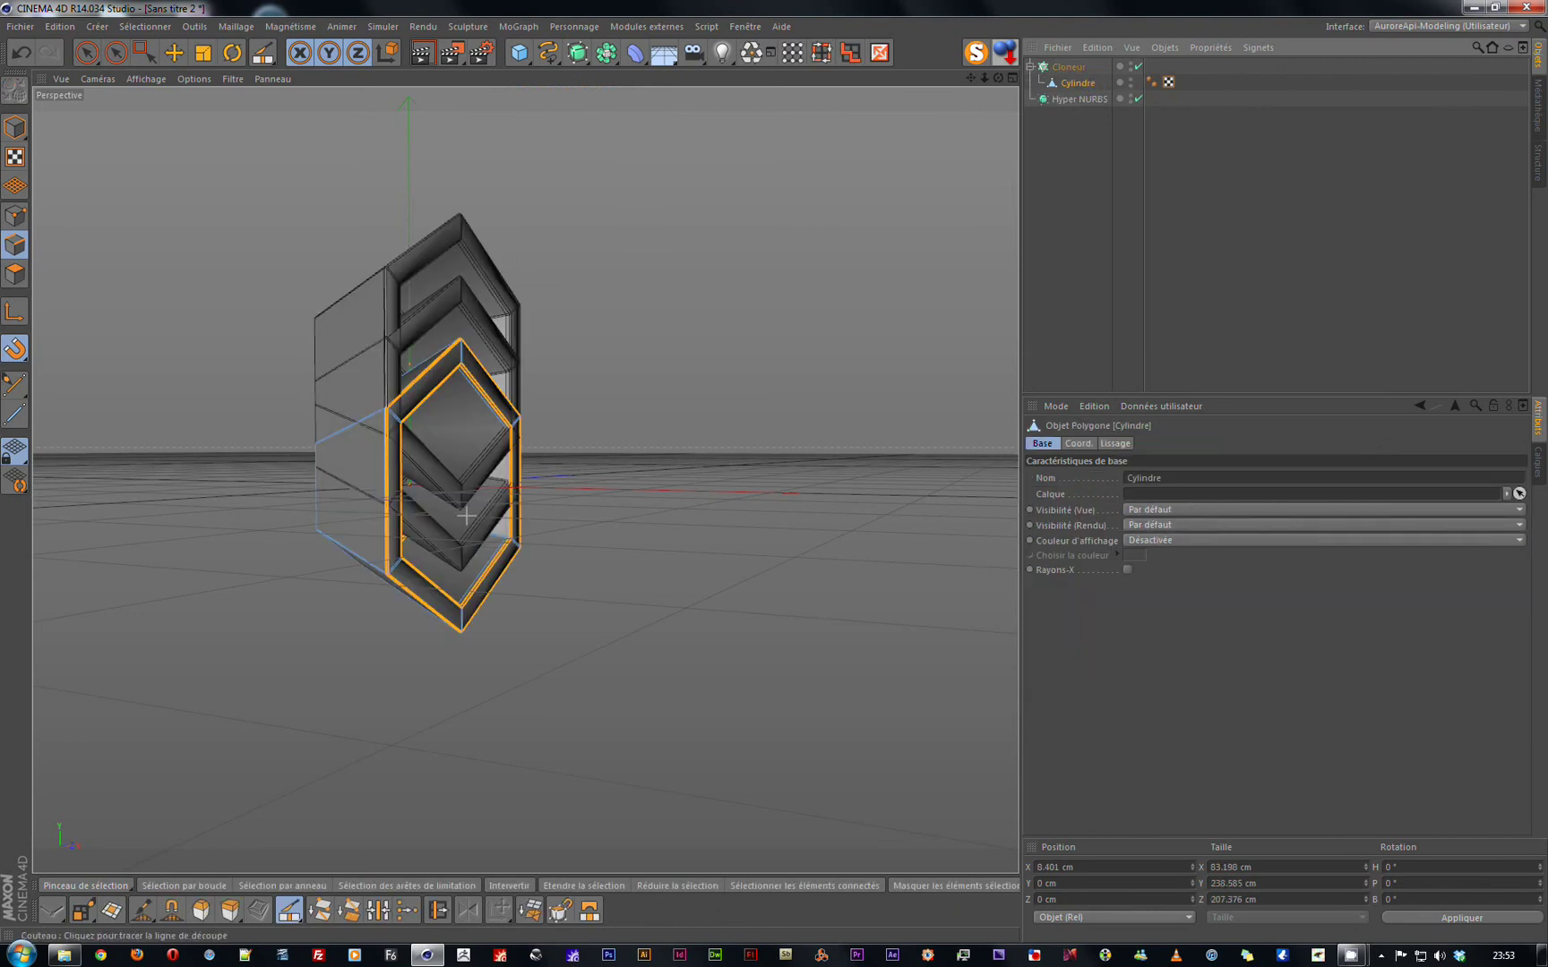
{"action": "key", "text": "k"}
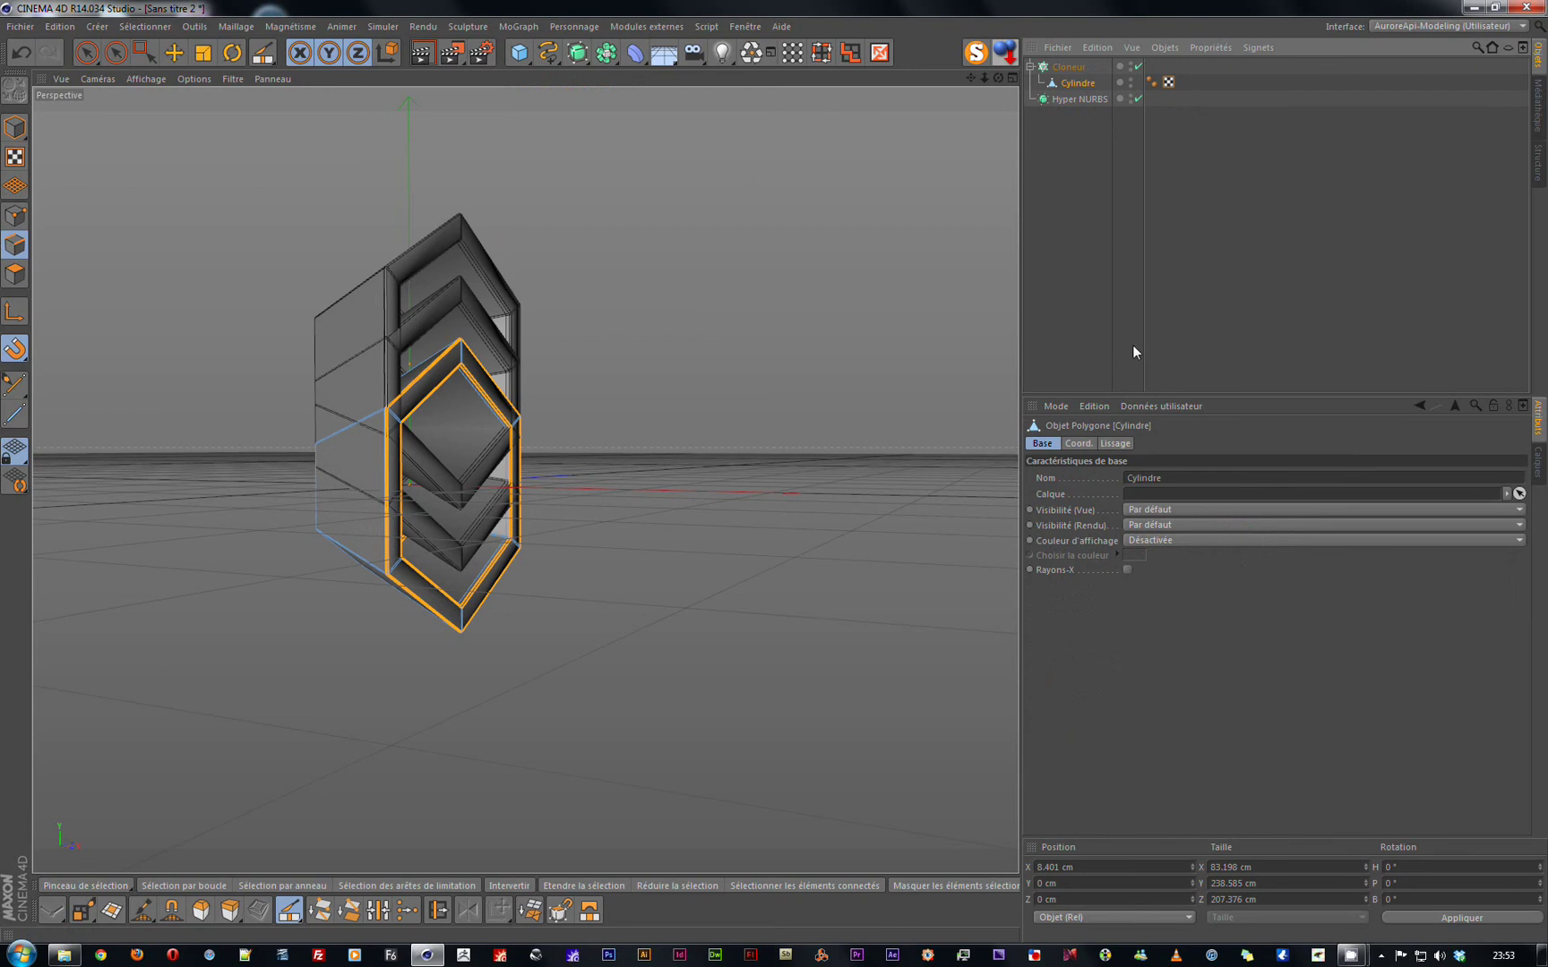
Set the Cloneur's Y position step to 0 cm.
{"action": "left_click", "coordinate": [1068, 69]}
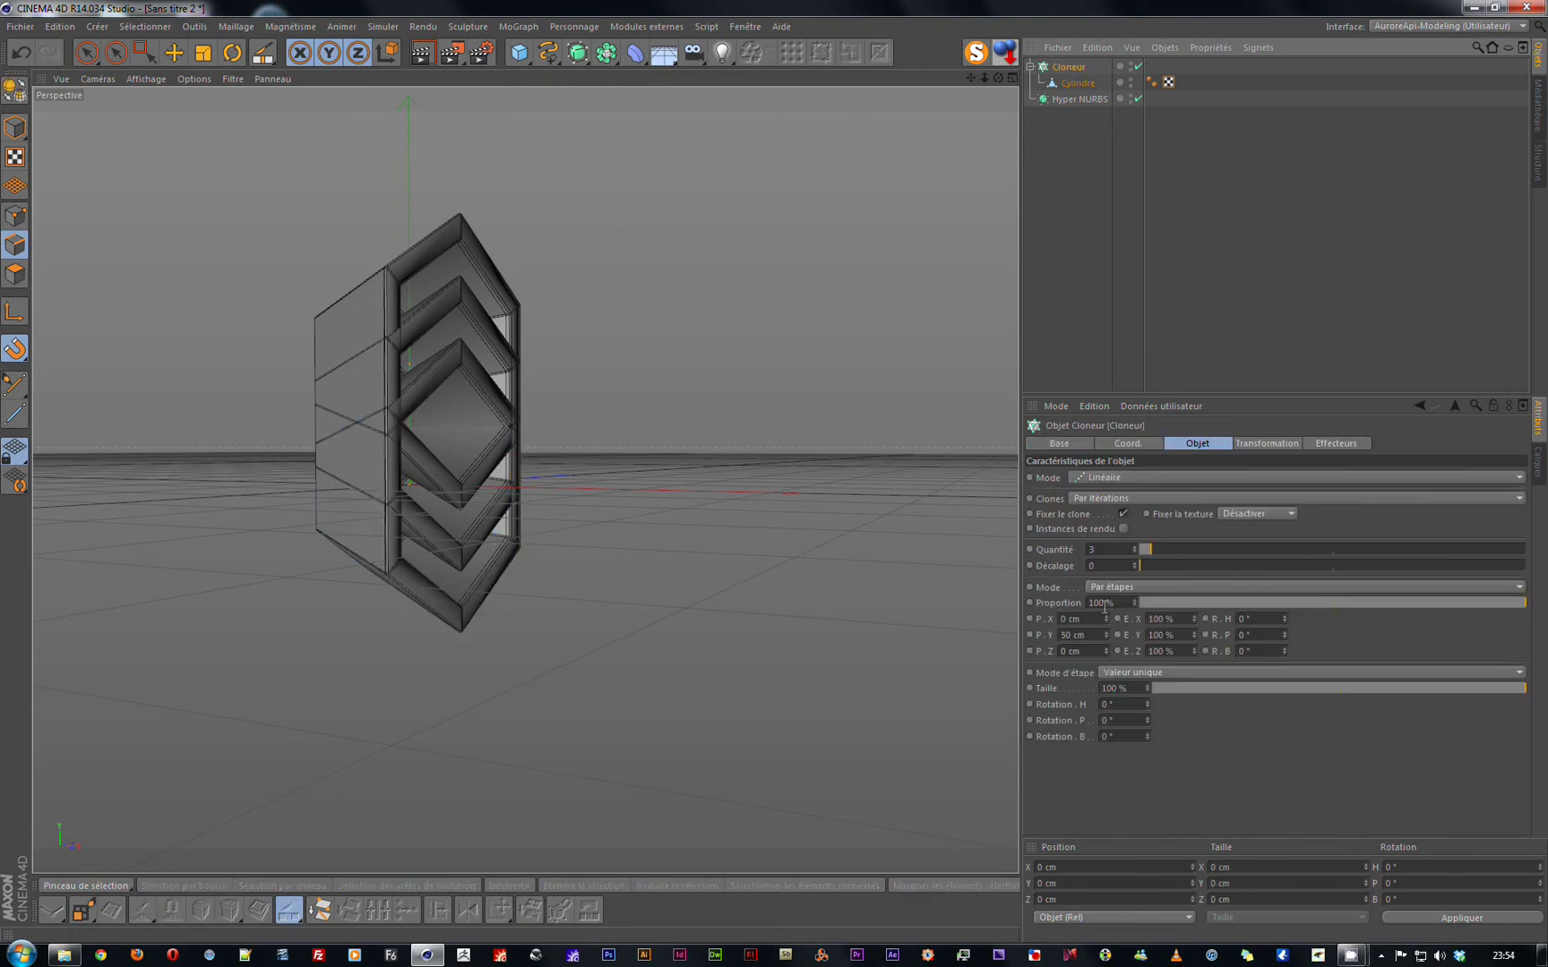
{"action": "double_click", "coordinate": [1096, 635]}
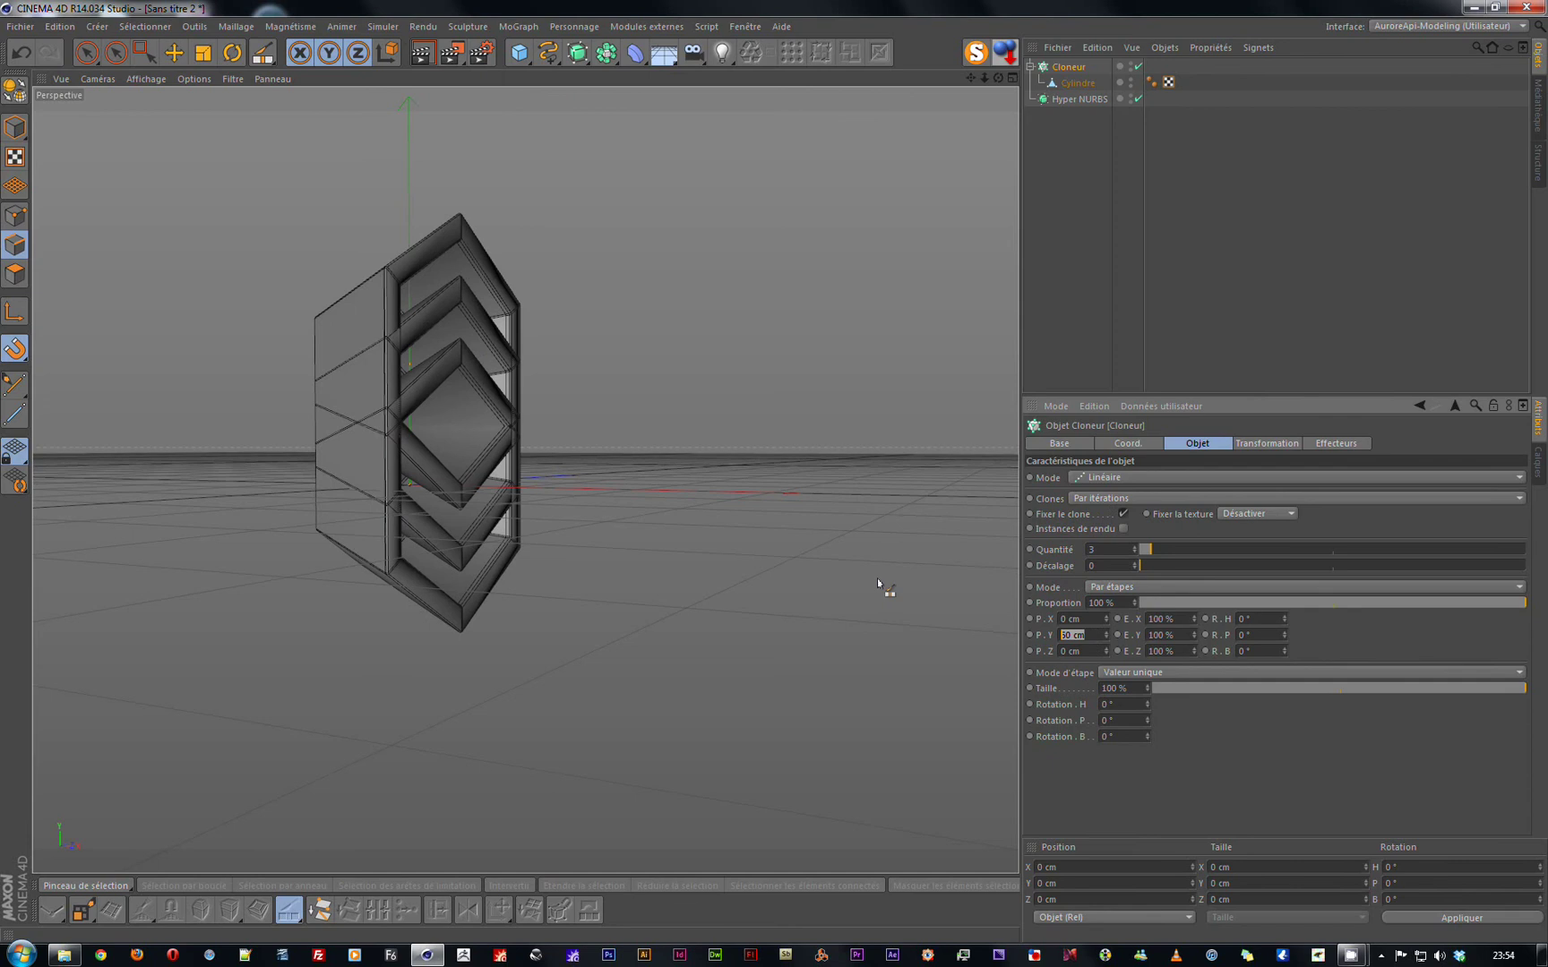
{"action": "type", "text": "0"}
{"action": "key", "text": "Tab"}
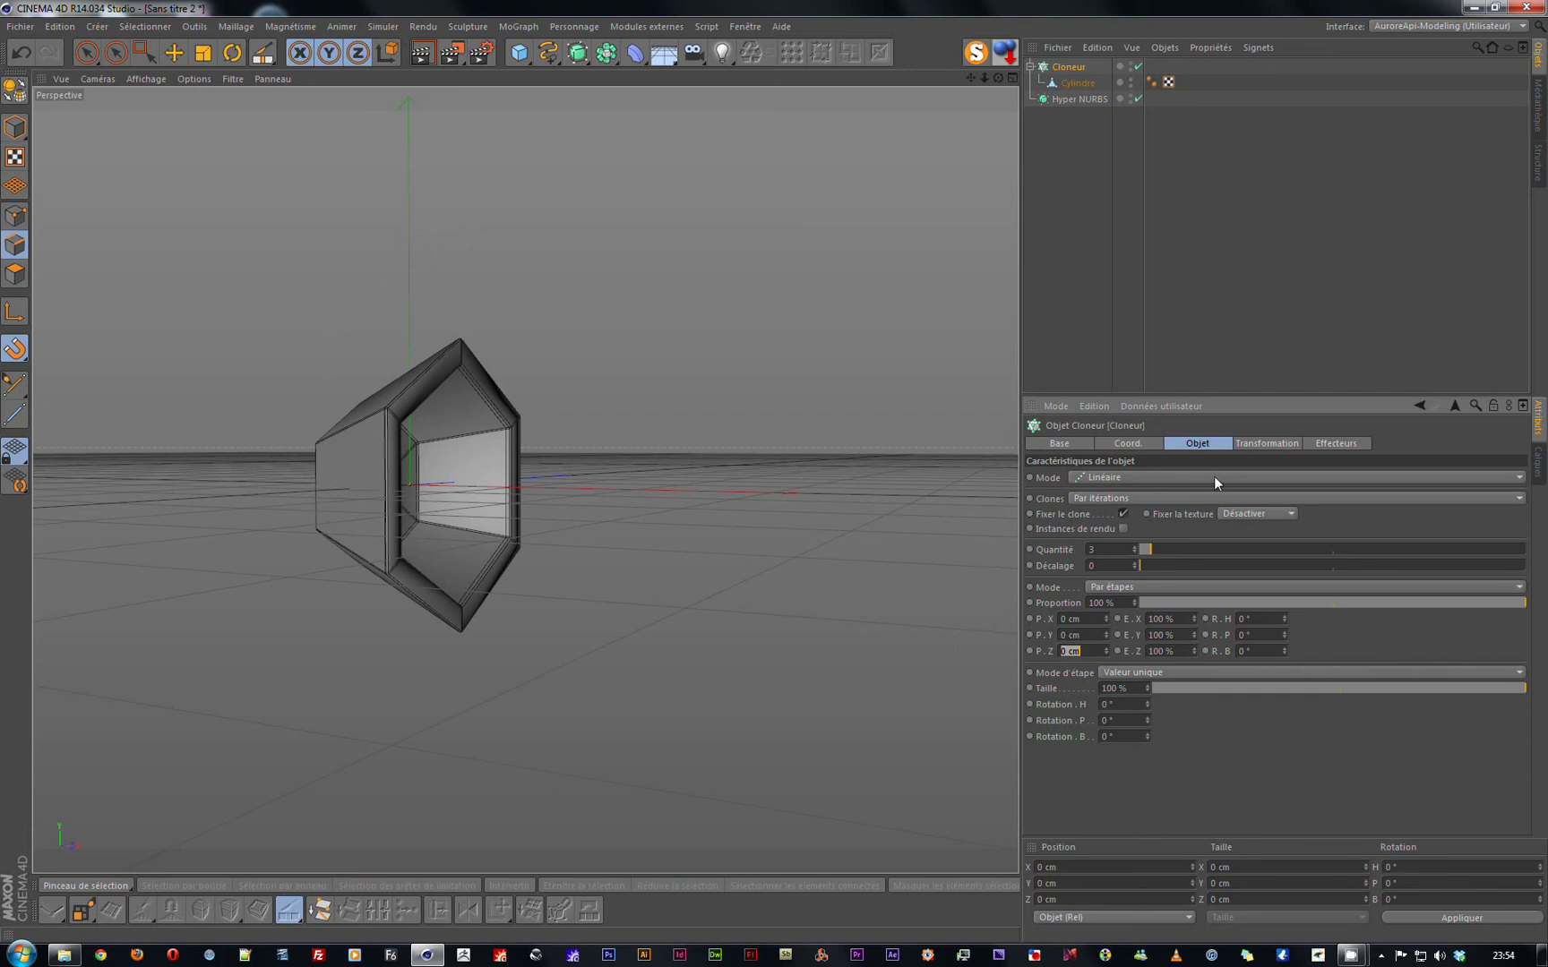
Set the Cloneur's X position step to 80 cm and check the ring spacing from the side.
{"action": "left_click", "coordinate": [1090, 619]}
{"action": "type", "text": "80"}
{"action": "key", "text": "Tab"}
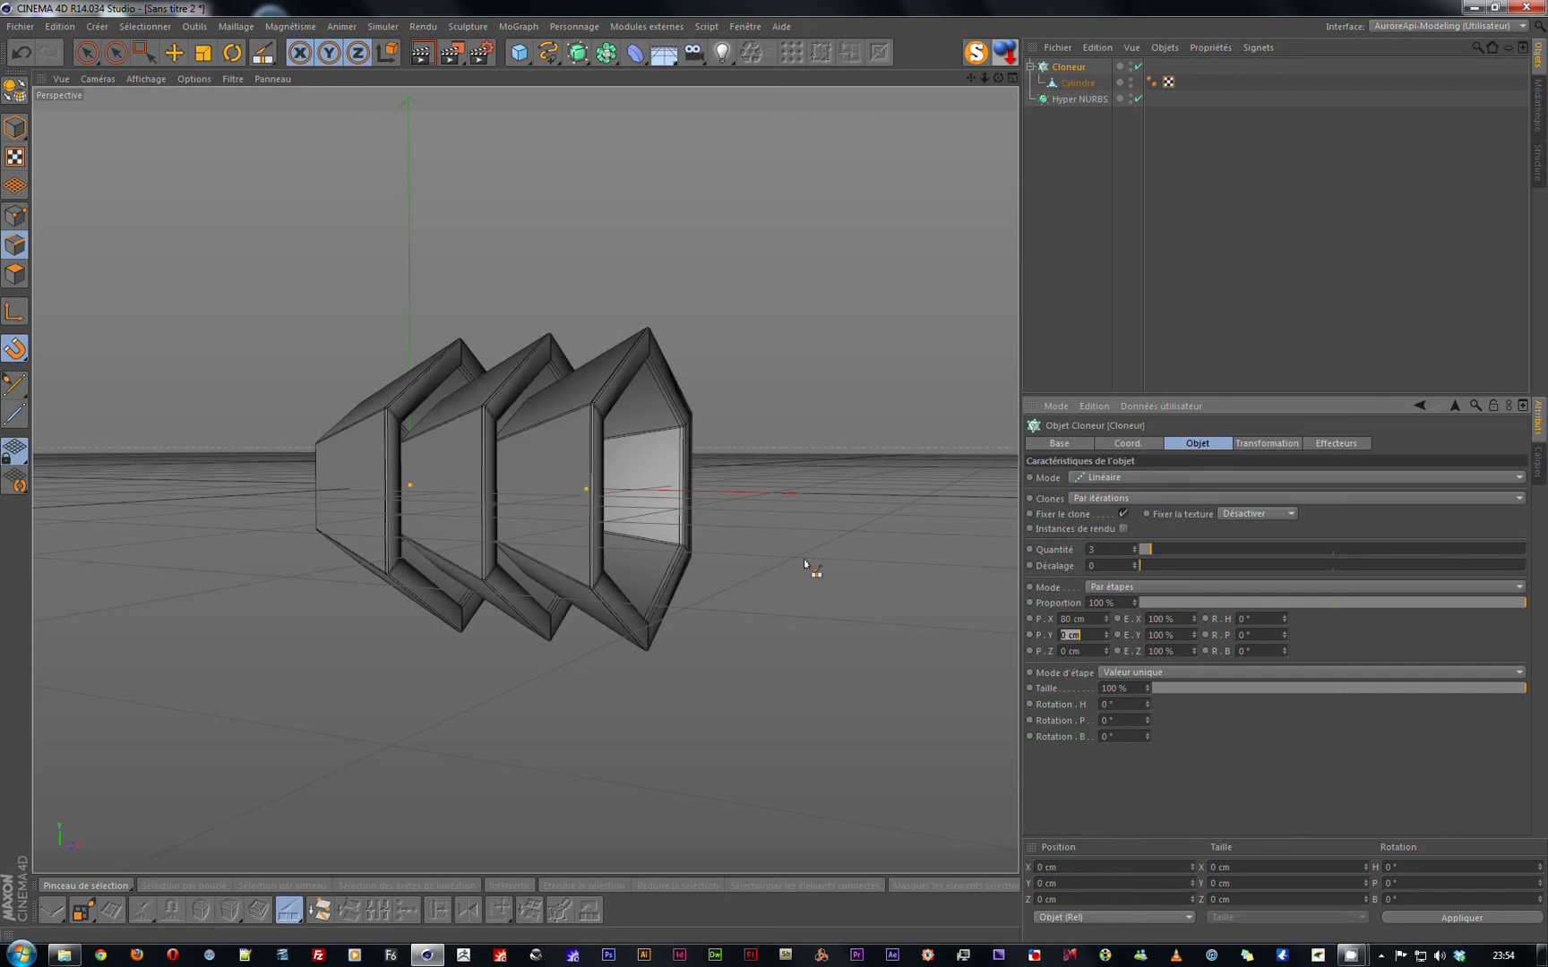
{"action": "left_click_drag", "start_coordinate": [777, 570], "coordinate": [833, 562], "text": "alt"}
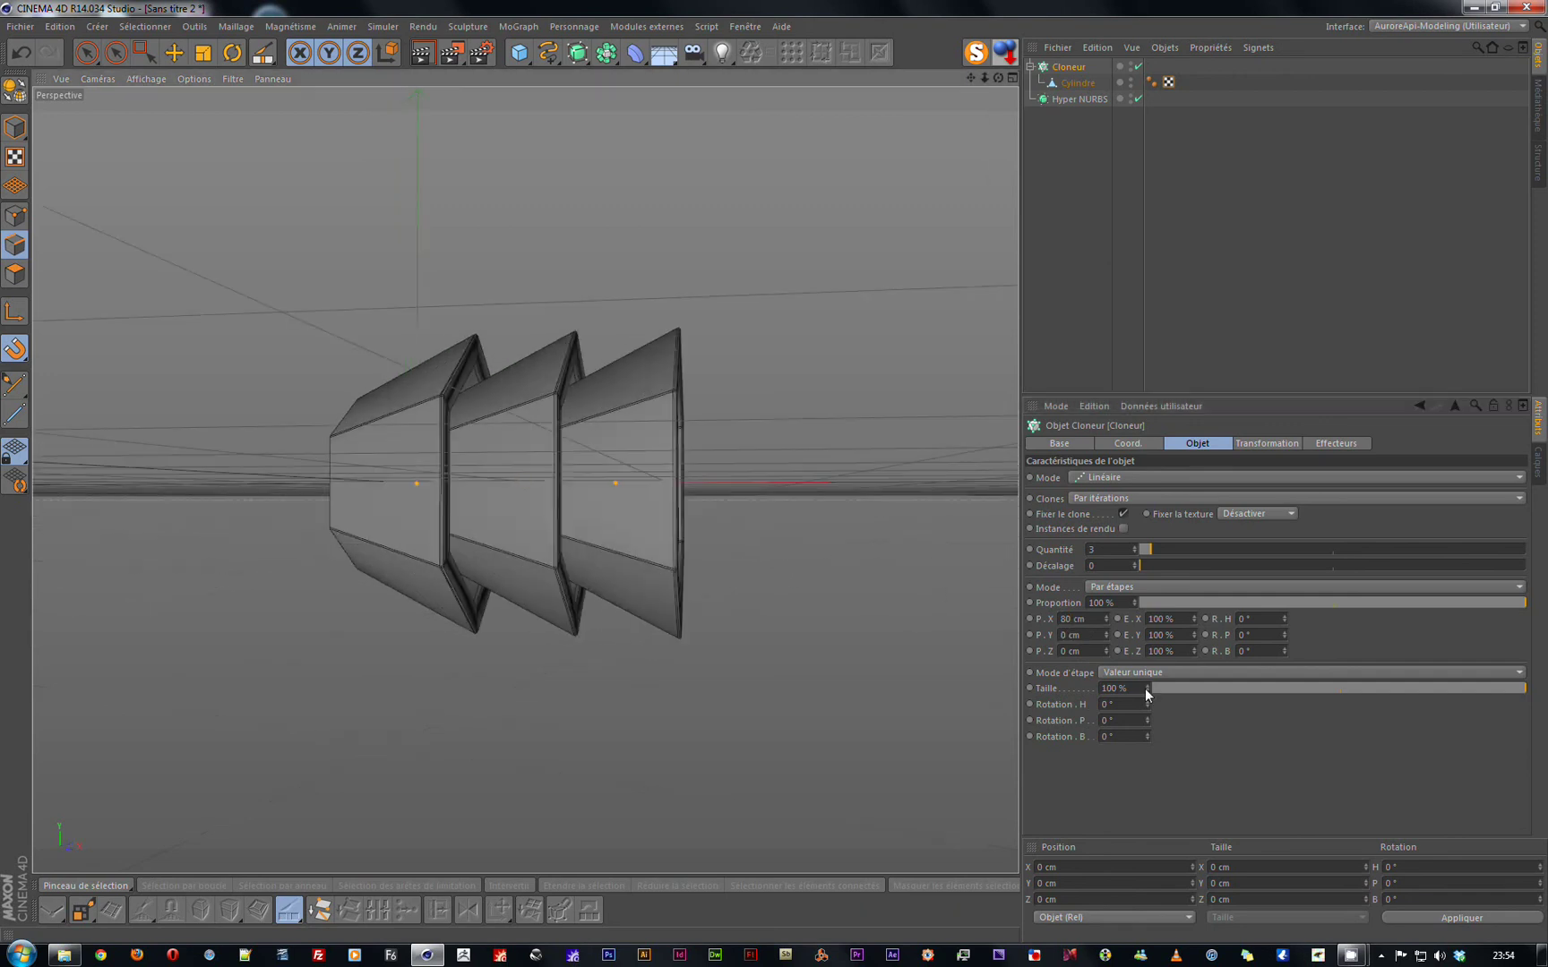
Set the Cloneur's X position step to 60 cm and inspect how the rings nest.
{"action": "left_click", "coordinate": [1089, 619]}
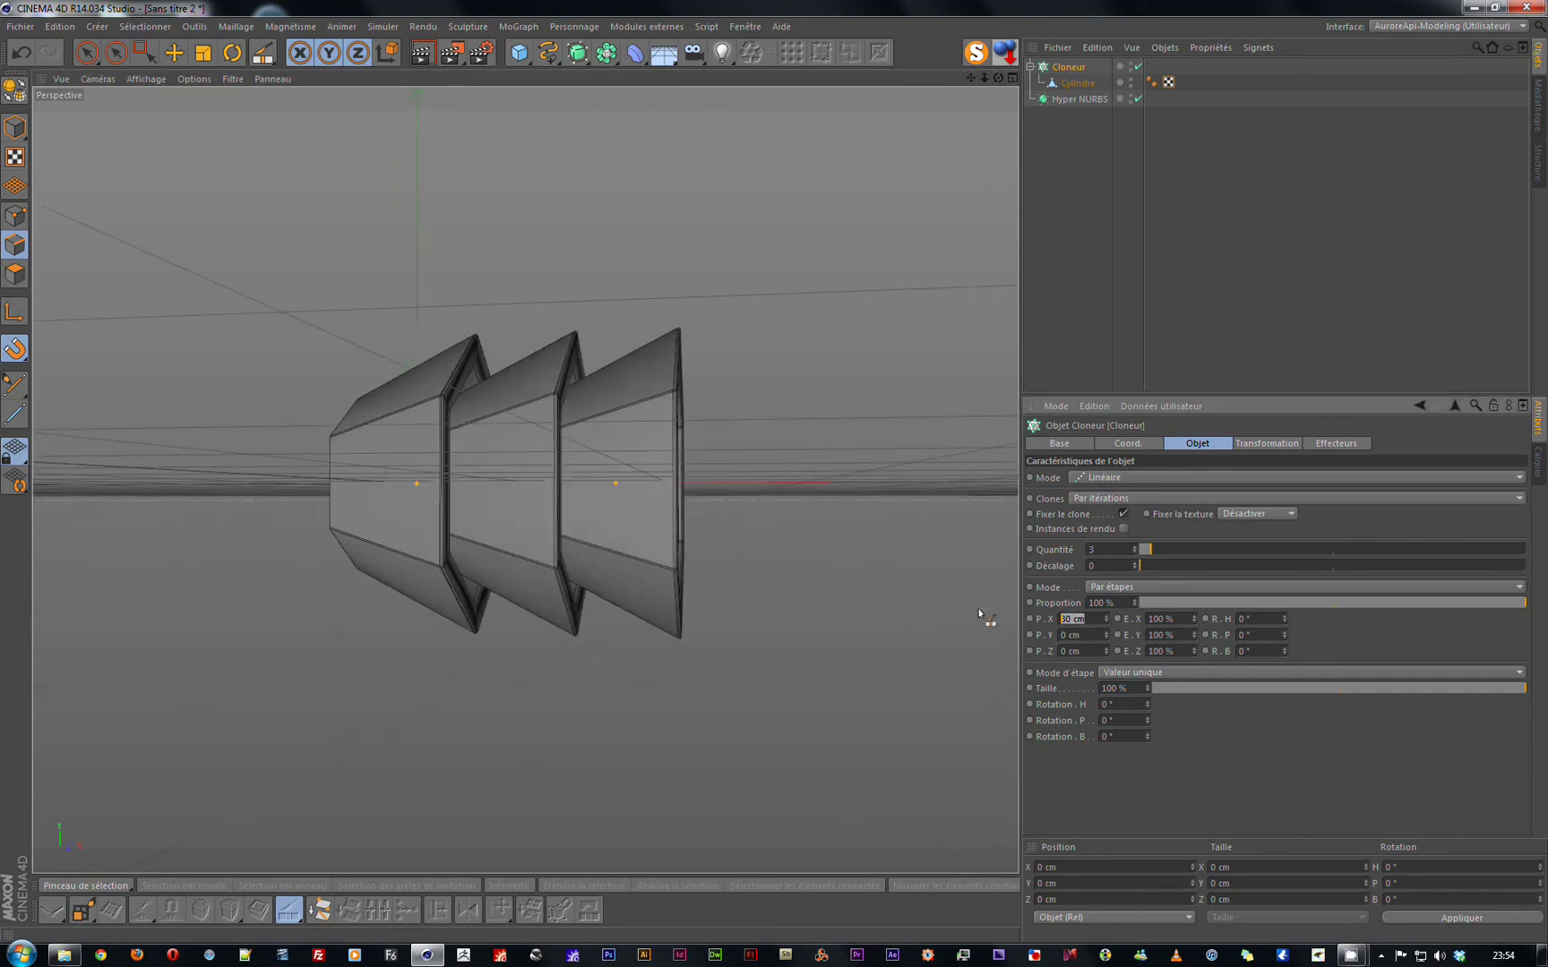
{"action": "type", "text": "60"}
{"action": "key", "text": "Tab"}
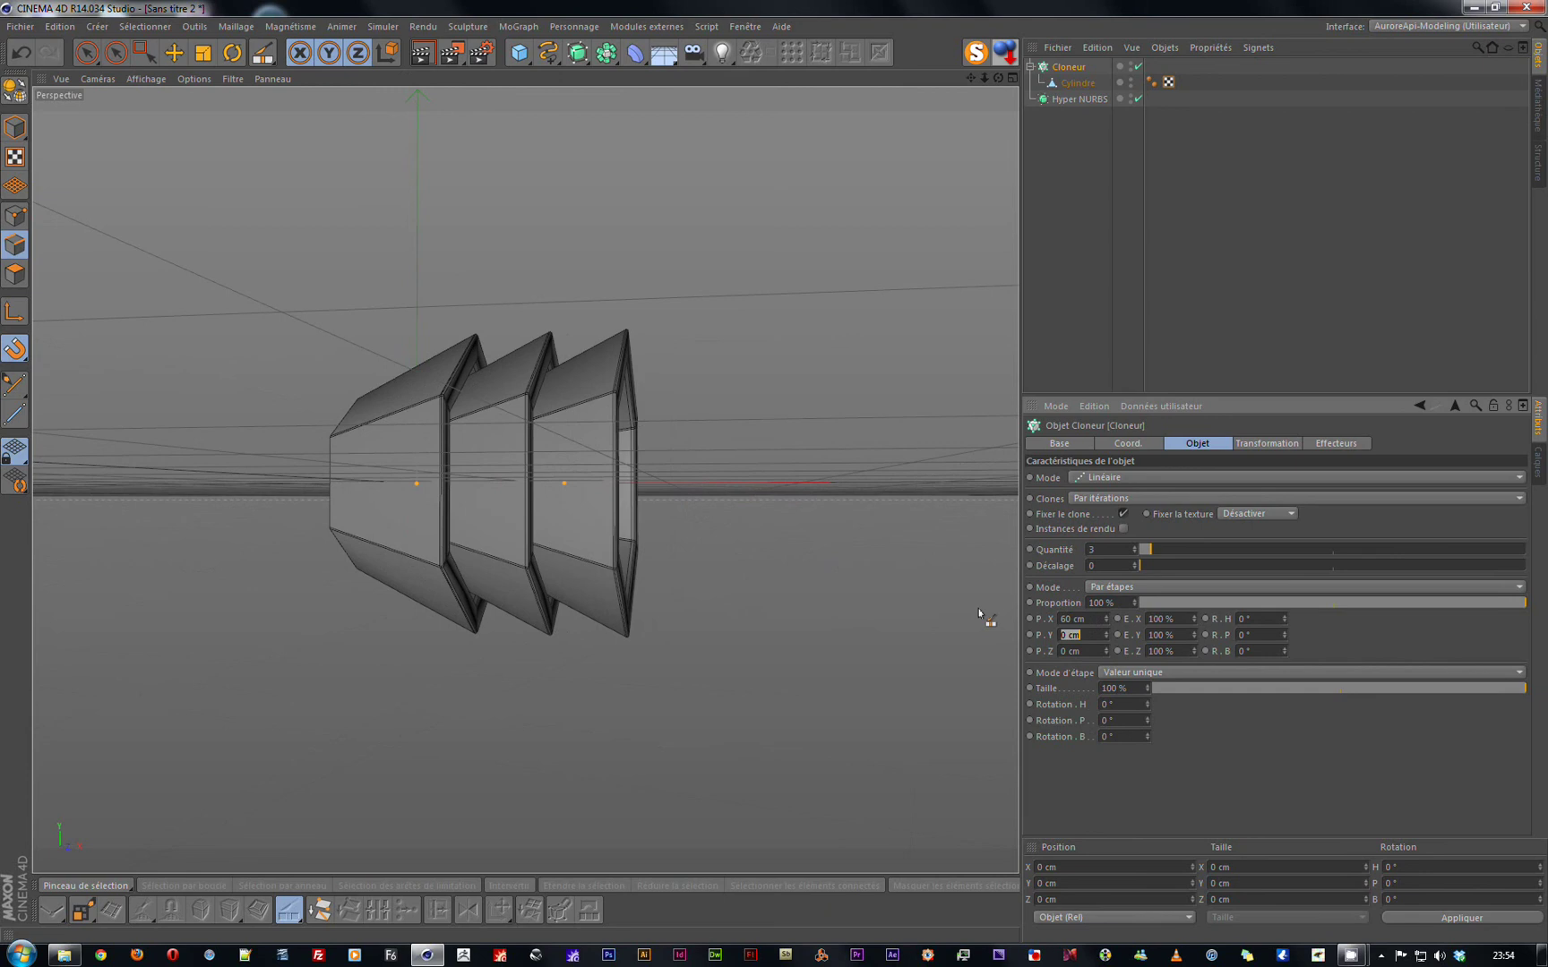
{"action": "mouse_move", "coordinate": [731, 470]}
{"action": "left_mouse_down", "text": "alt"}
{"action": "mouse_move", "coordinate": [466, 483]}
{"action": "mouse_move", "coordinate": [397, 404]}
{"action": "mouse_move", "coordinate": [412, 331]}
{"action": "mouse_move", "coordinate": [512, 348]}
{"action": "mouse_move", "coordinate": [580, 484]}
{"action": "mouse_move", "coordinate": [649, 524]}
{"action": "mouse_move", "coordinate": [764, 536]}
{"action": "mouse_move", "coordinate": [639, 545]}
{"action": "mouse_move", "coordinate": [689, 530]}
{"action": "left_mouse_up", "text": "alt"}
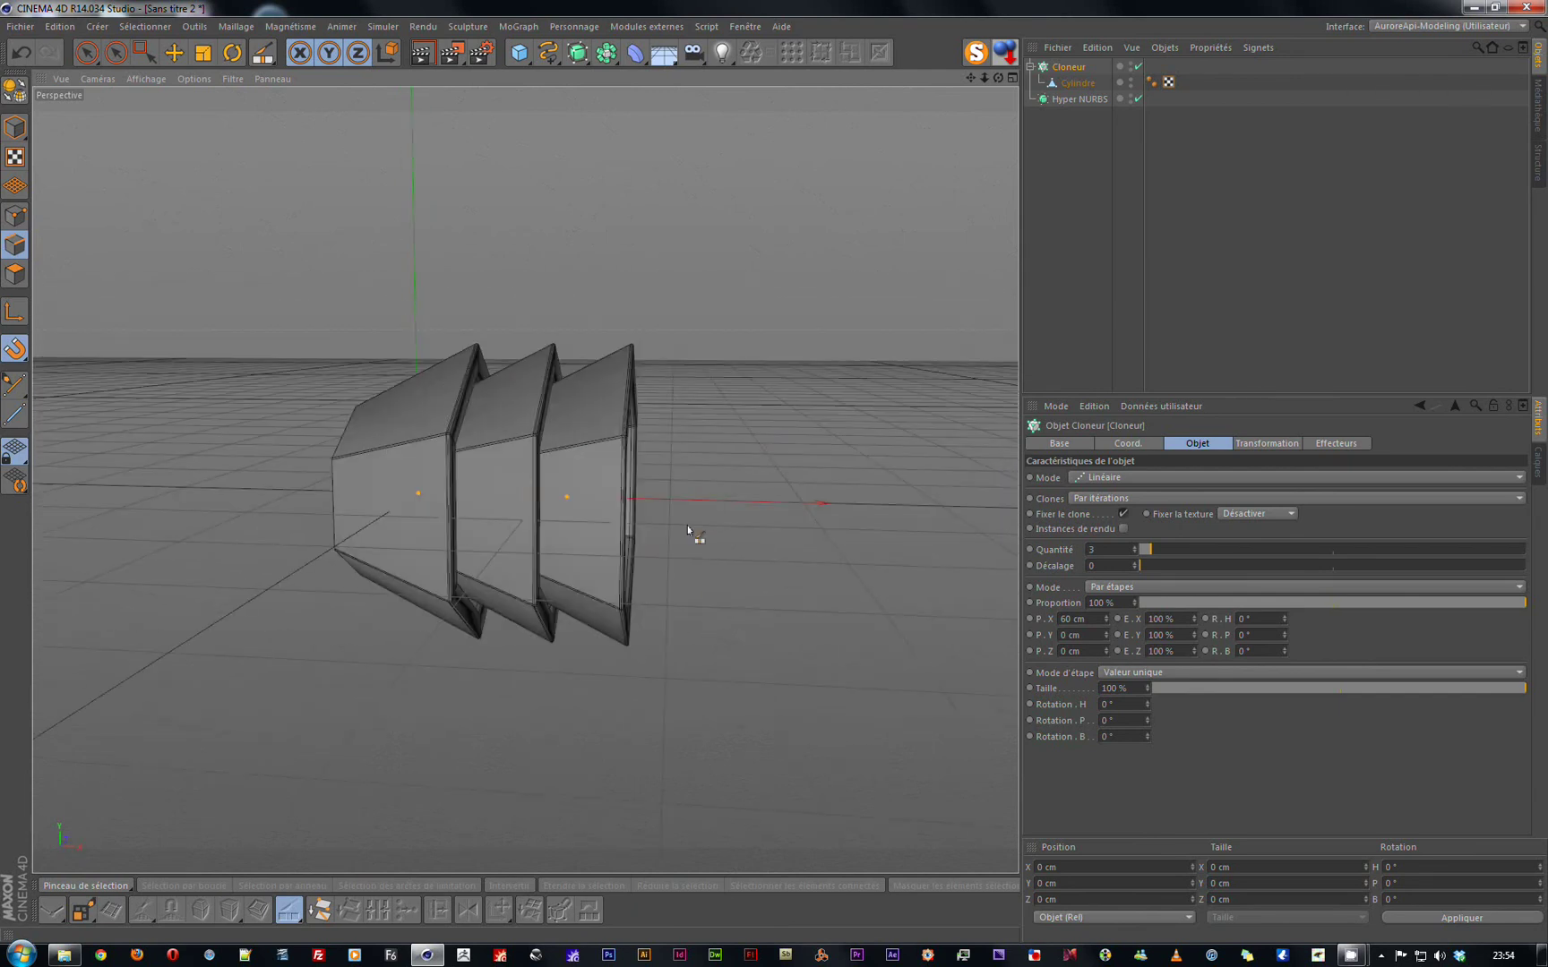
{"action": "scroll", "coordinate": [680, 529], "scroll_direction": "up", "scroll_amount": 5}
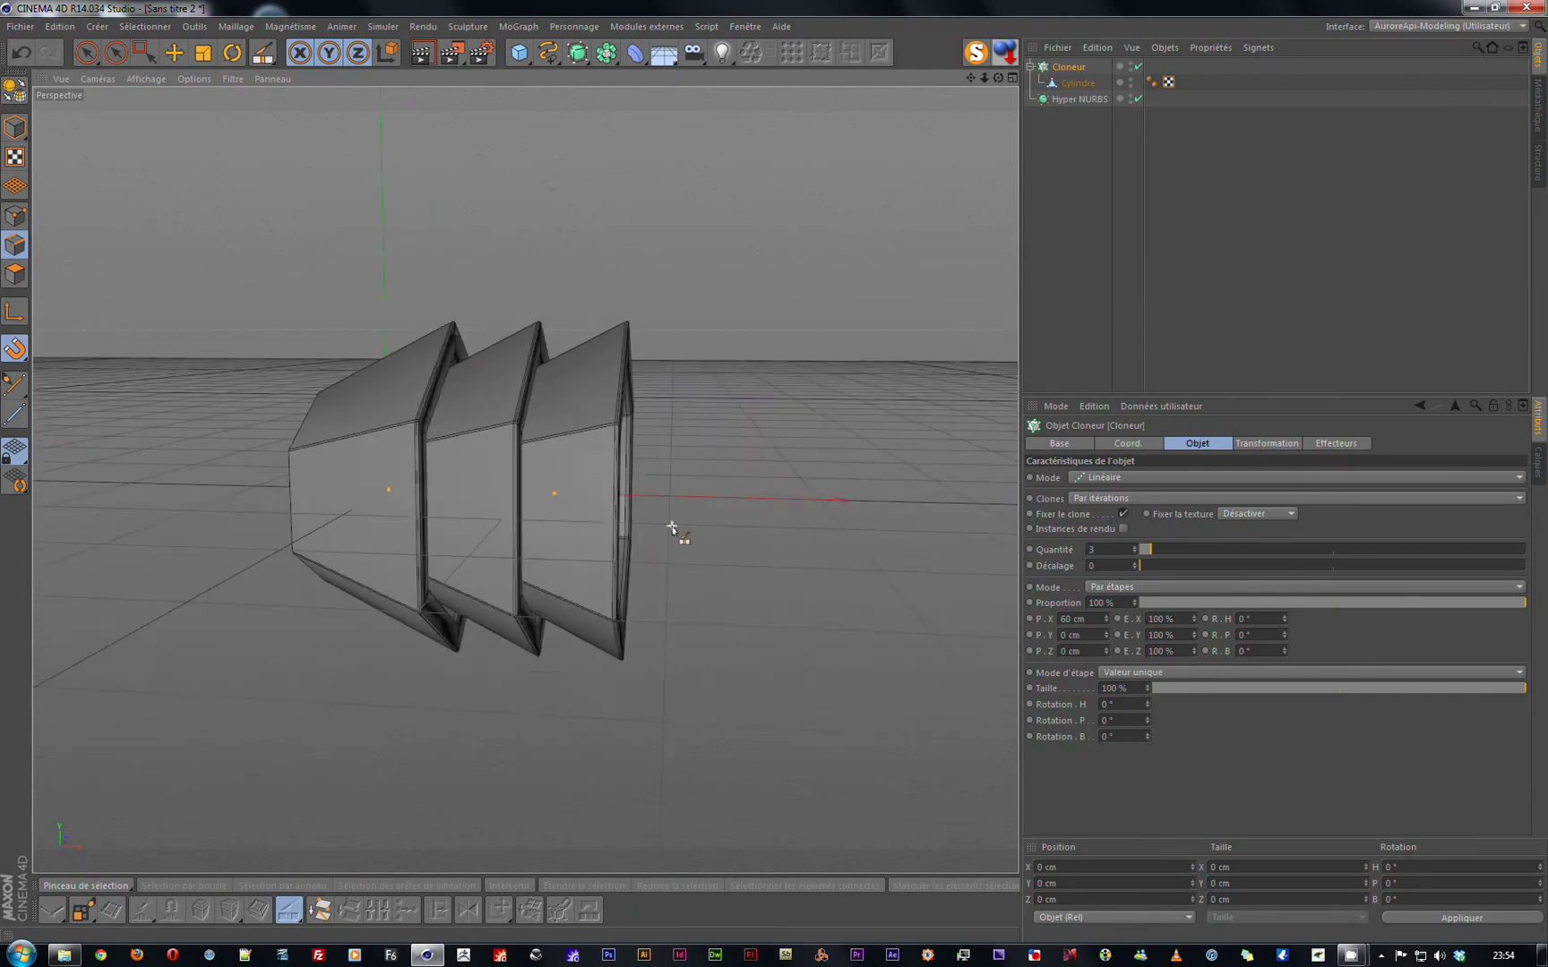
{"action": "mouse_move", "coordinate": [658, 357]}
{"action": "left_mouse_down", "text": "alt"}
{"action": "mouse_move", "coordinate": [616, 385]}
{"action": "mouse_move", "coordinate": [521, 374]}
{"action": "left_mouse_up", "text": "alt"}
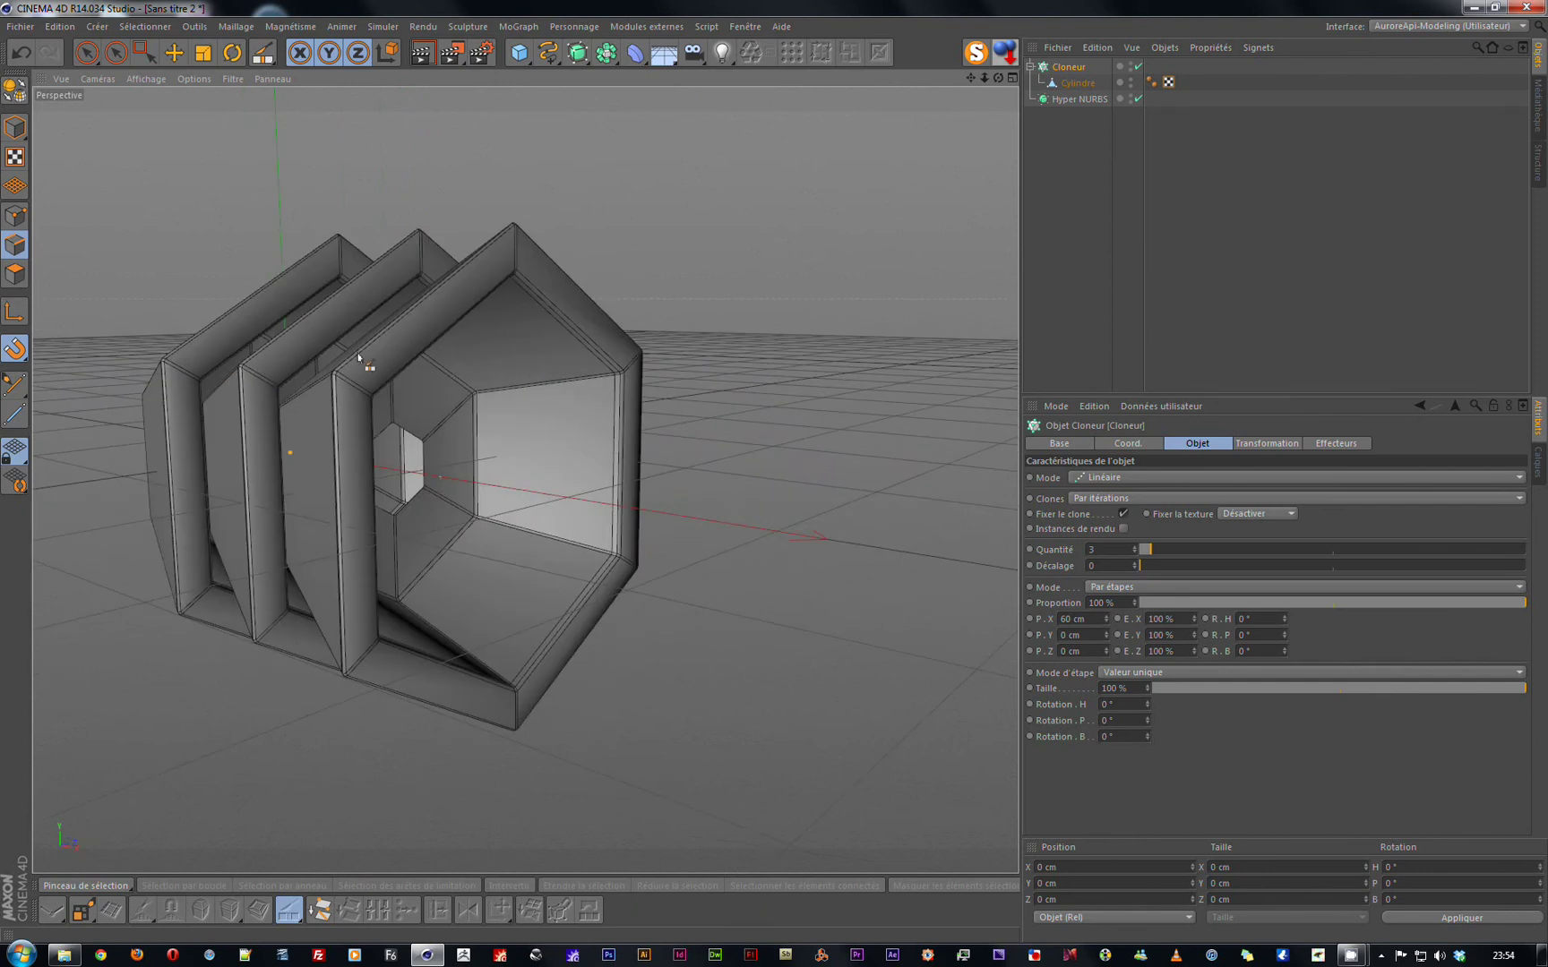
Disable the Cloneur to work on the single Cylindre ring.
{"action": "left_click", "coordinate": [1138, 66]}
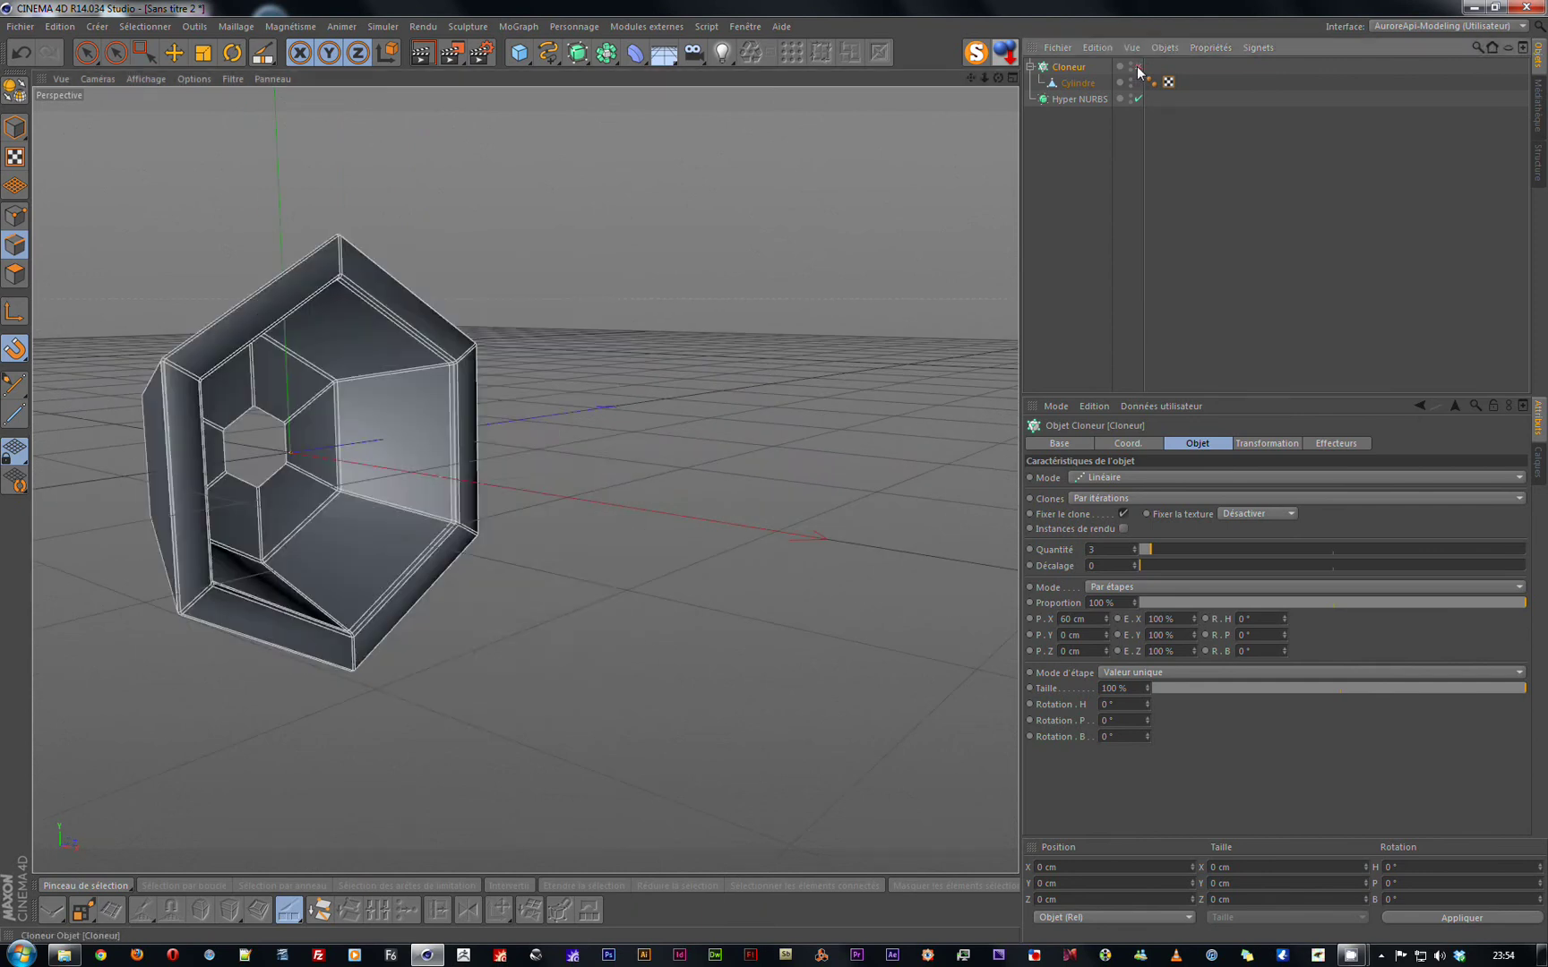
{"action": "left_click_drag", "start_coordinate": [836, 266], "coordinate": [579, 361], "text": "alt"}
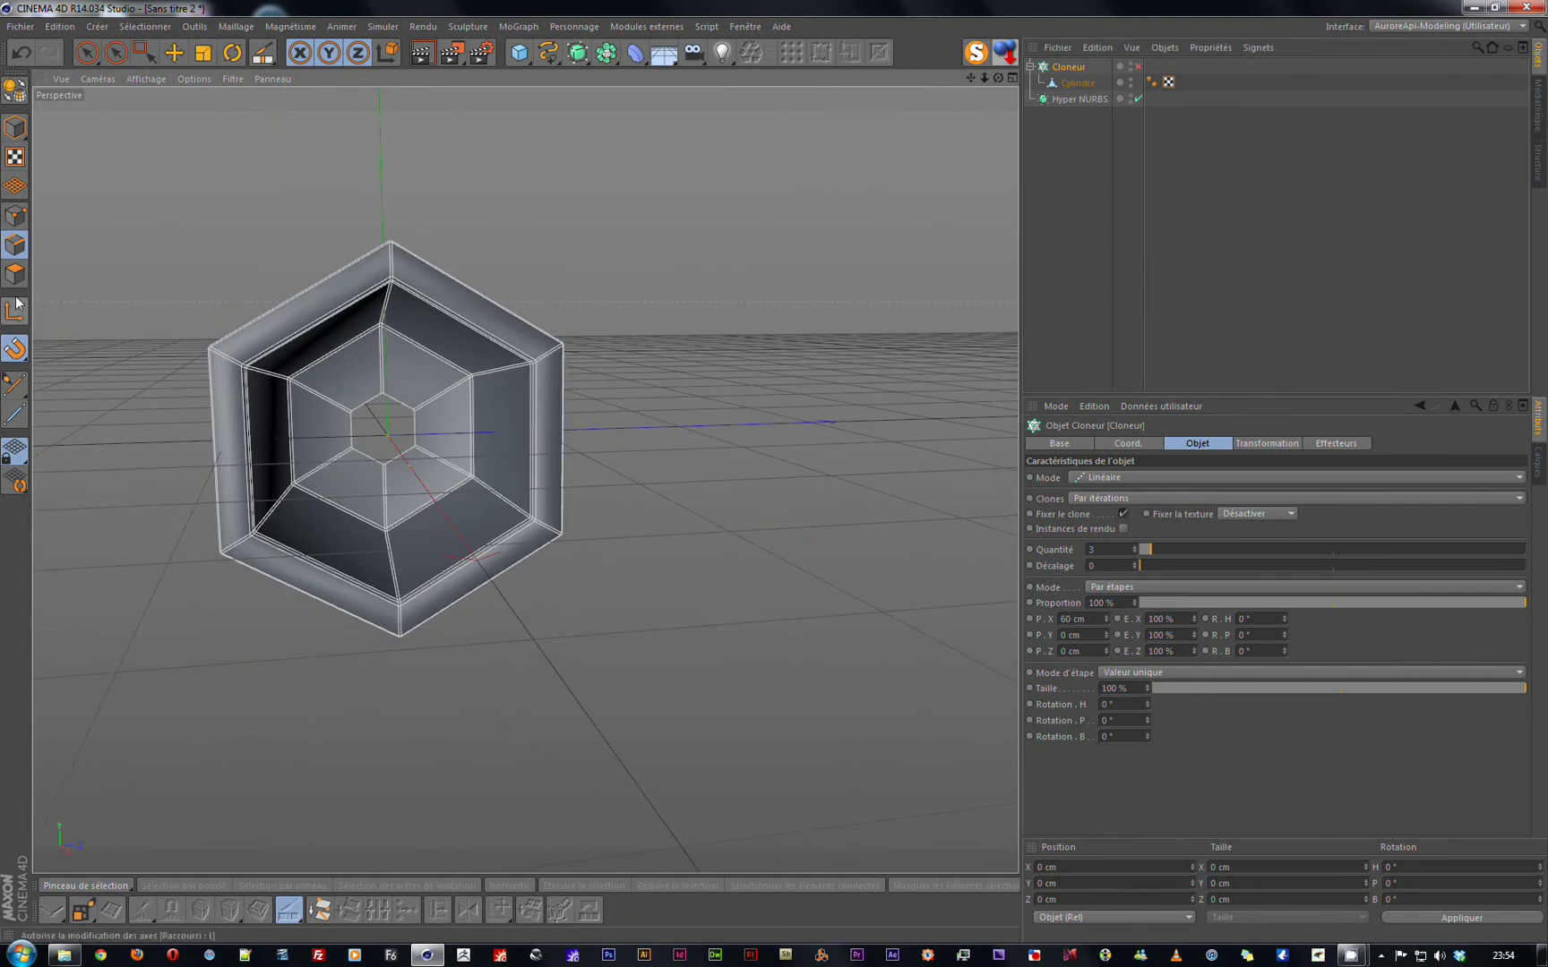
Loop-select the bevel edges around the inner rim of the Cylindre ring's wide opening.
{"action": "left_click", "coordinate": [1078, 82]}
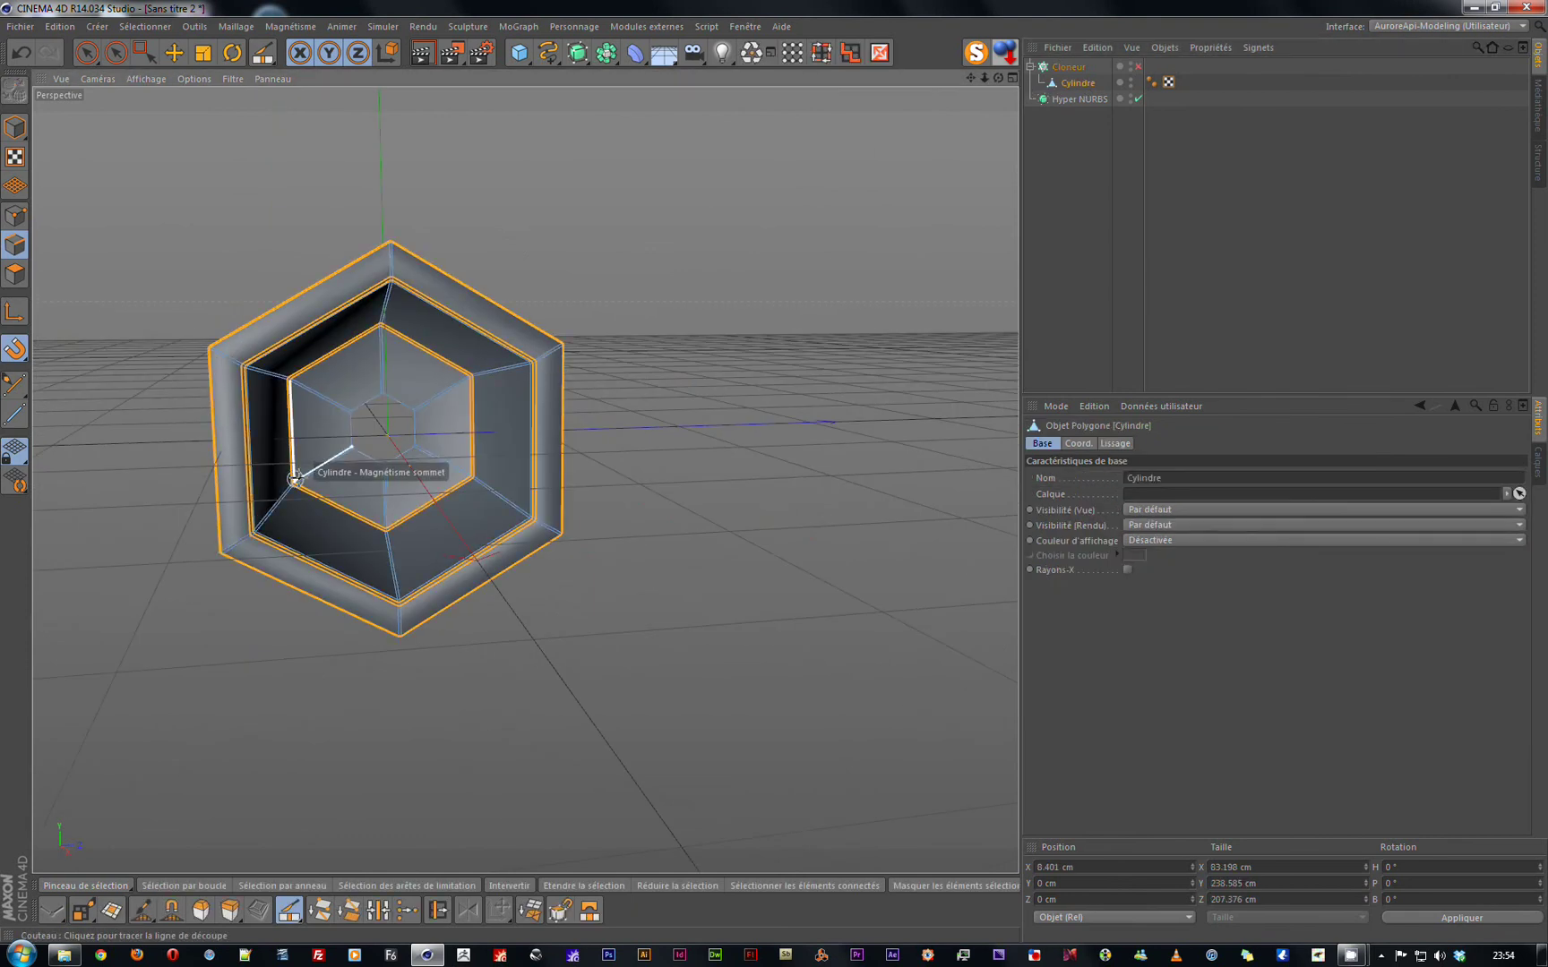
{"action": "scroll", "coordinate": [314, 459], "scroll_direction": "up", "scroll_amount": 2}
{"action": "left_click", "coordinate": [174, 52]}
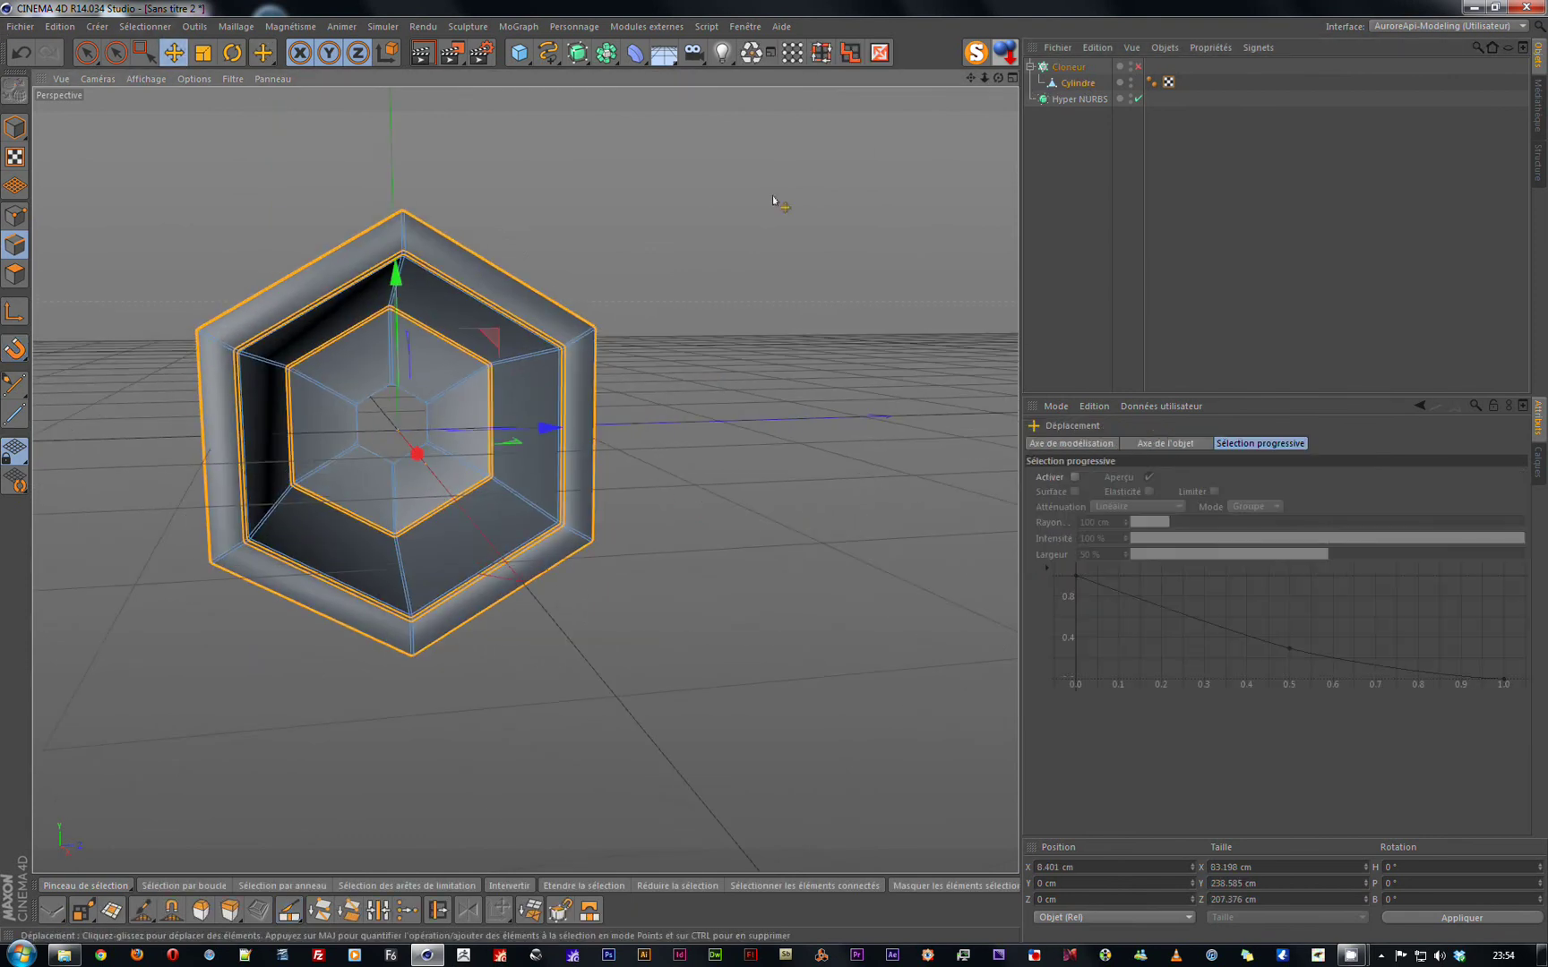
{"action": "scroll", "coordinate": [332, 420], "scroll_direction": "up", "scroll_amount": 2}
{"action": "scroll", "coordinate": [332, 420], "scroll_direction": "up", "scroll_amount": 1}
{"action": "left_click_drag", "start_coordinate": [305, 418], "coordinate": [242, 446], "text": "alt"}
{"action": "key", "text": "u"}
{"action": "key", "text": "l"}
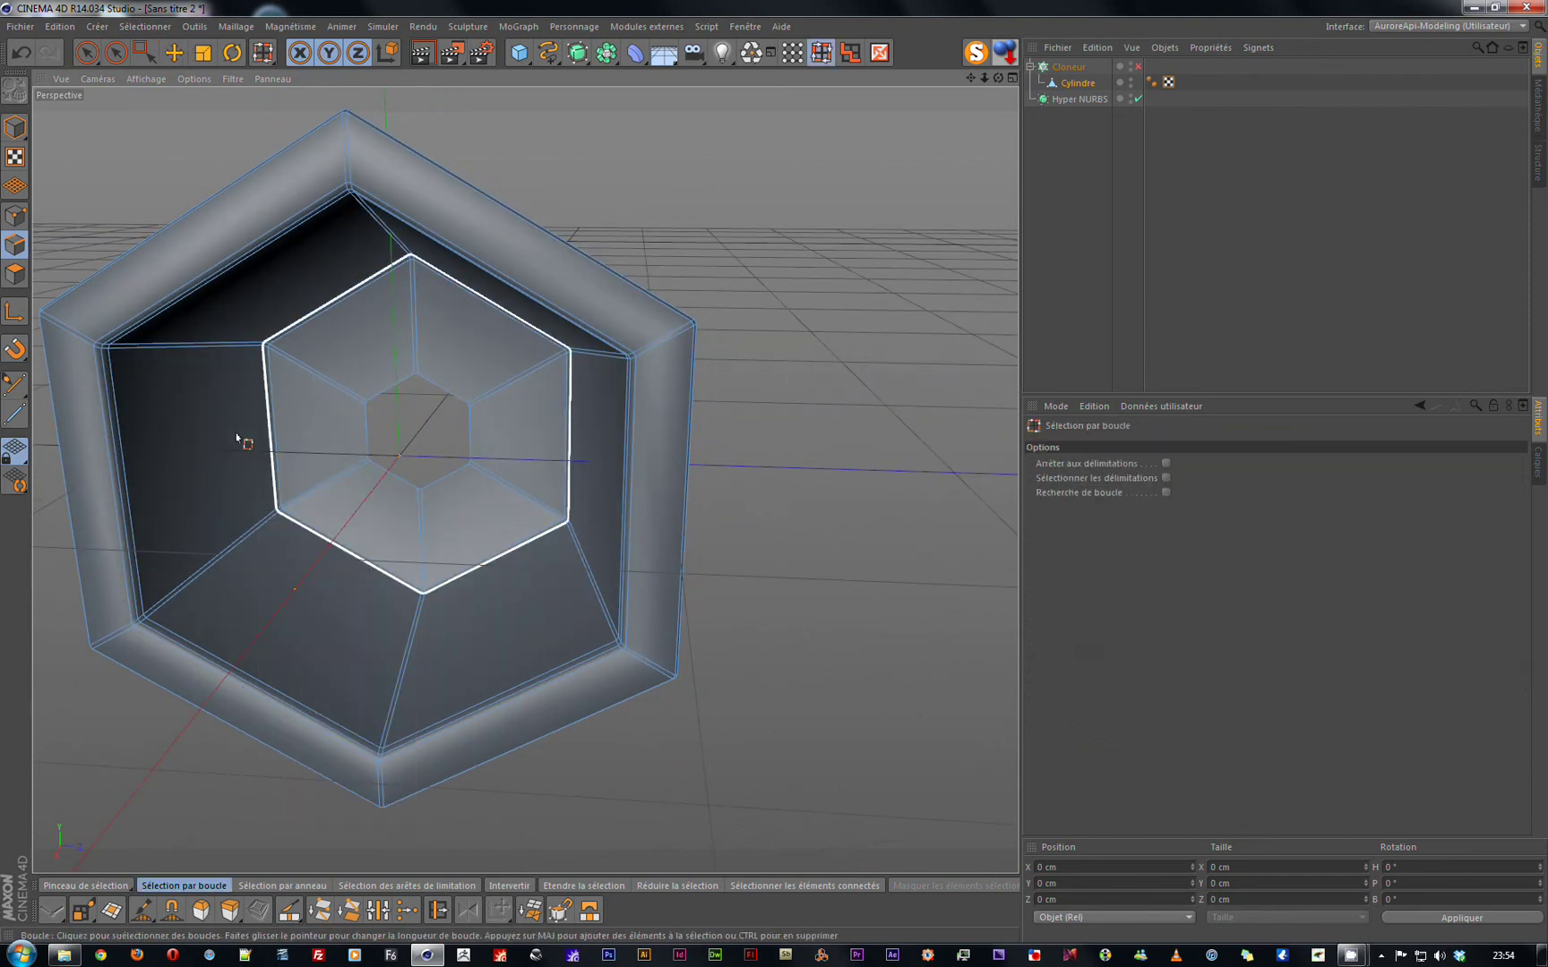
{"action": "left_click_drag", "start_coordinate": [114, 390], "coordinate": [214, 442]}
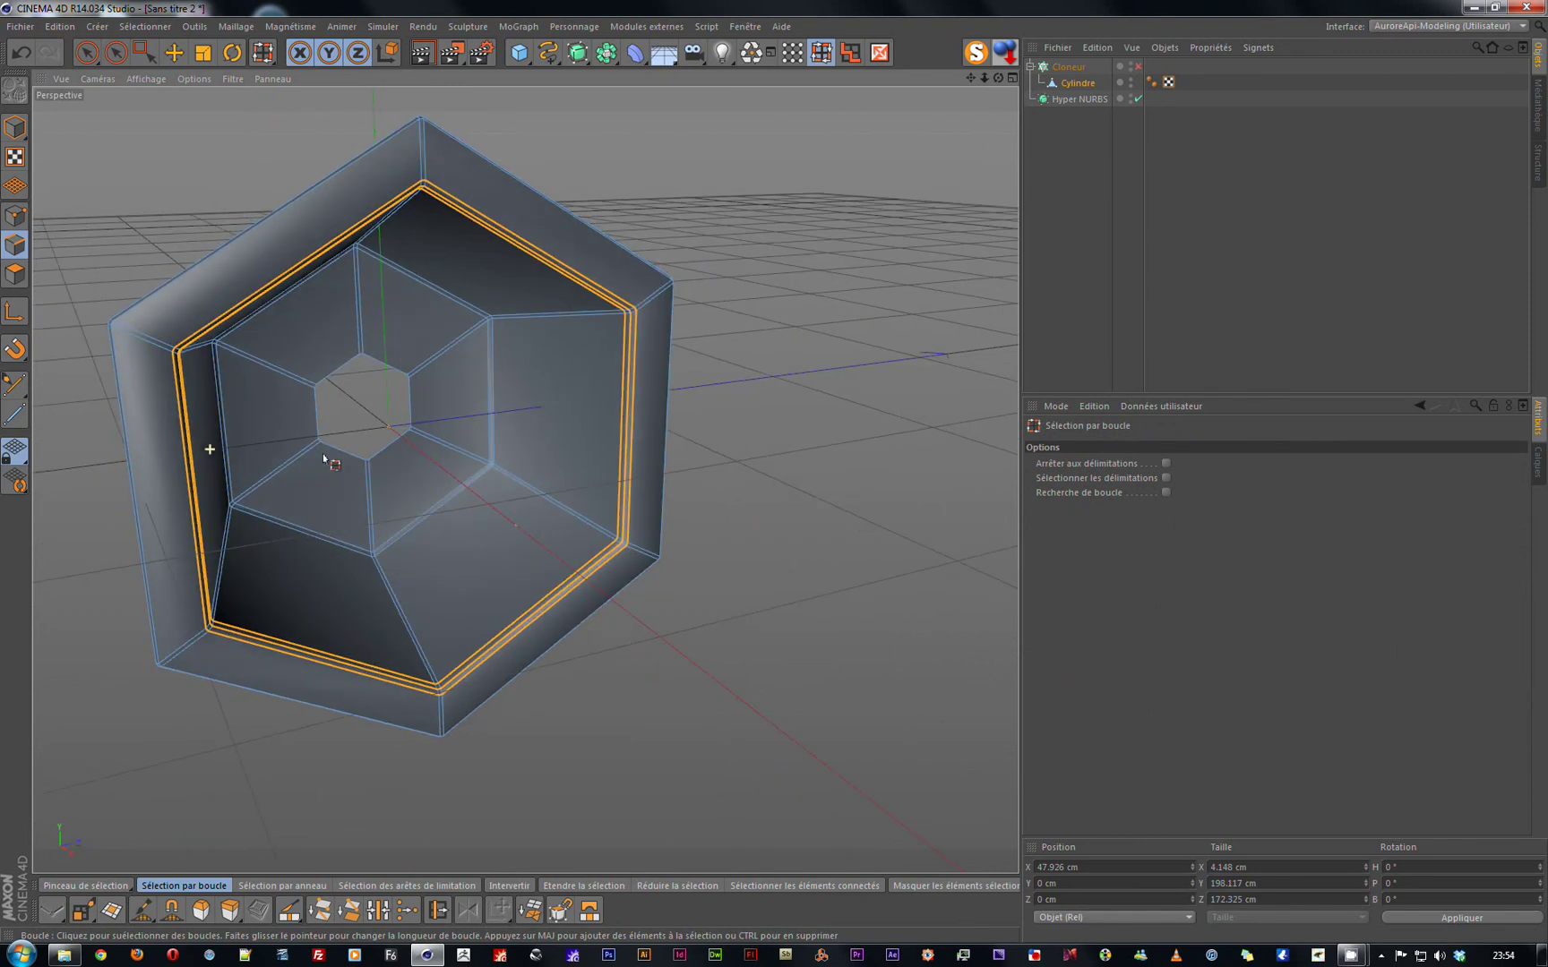
Enable the Cloneur and scale the selected rim loops down to about 187 cm in Y and 162 cm in Z.
{"action": "left_click", "coordinate": [1137, 66]}
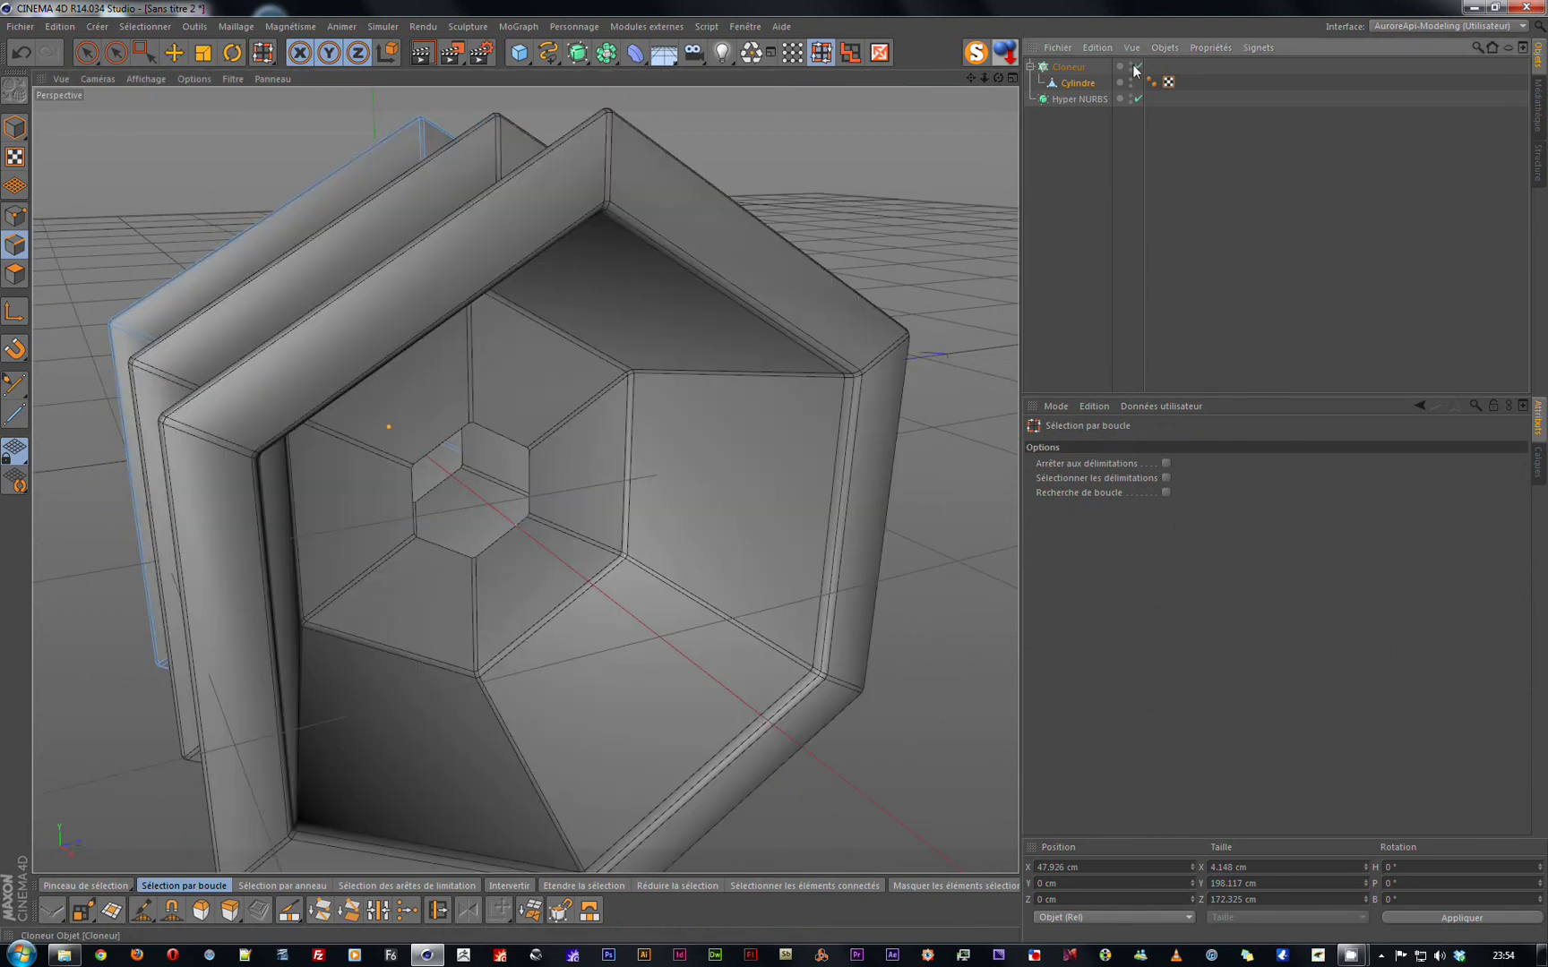
{"action": "left_click_drag", "start_coordinate": [113, 524], "coordinate": [177, 520], "text": "alt"}
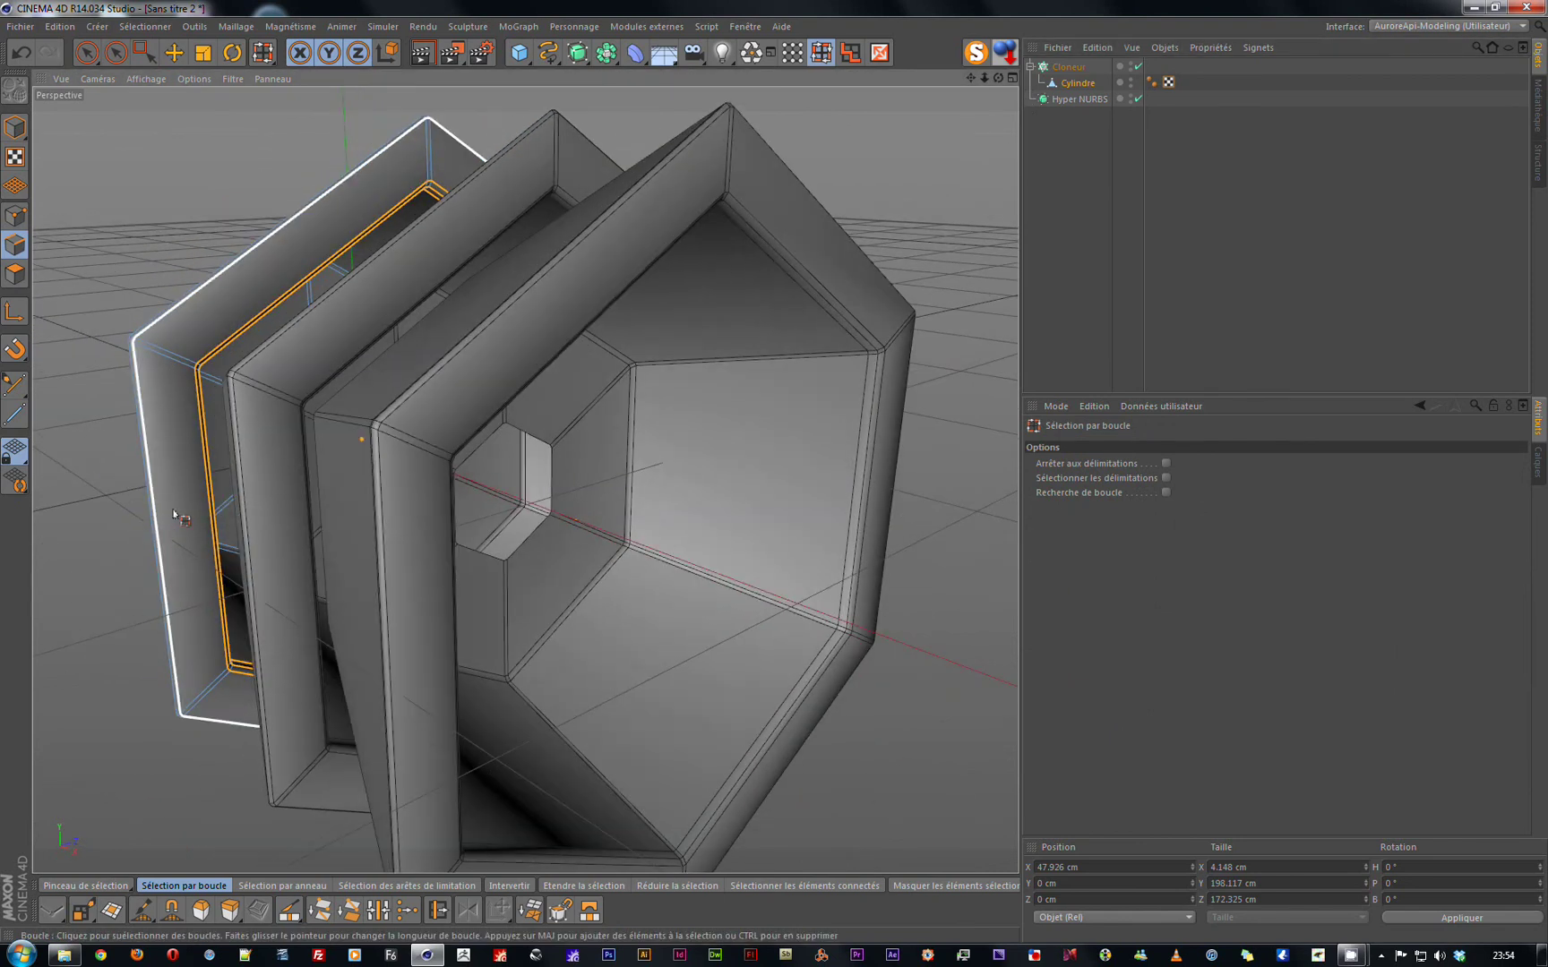
{"action": "key", "text": "t"}
{"action": "left_click_drag", "start_coordinate": [639, 231], "coordinate": [621, 251]}
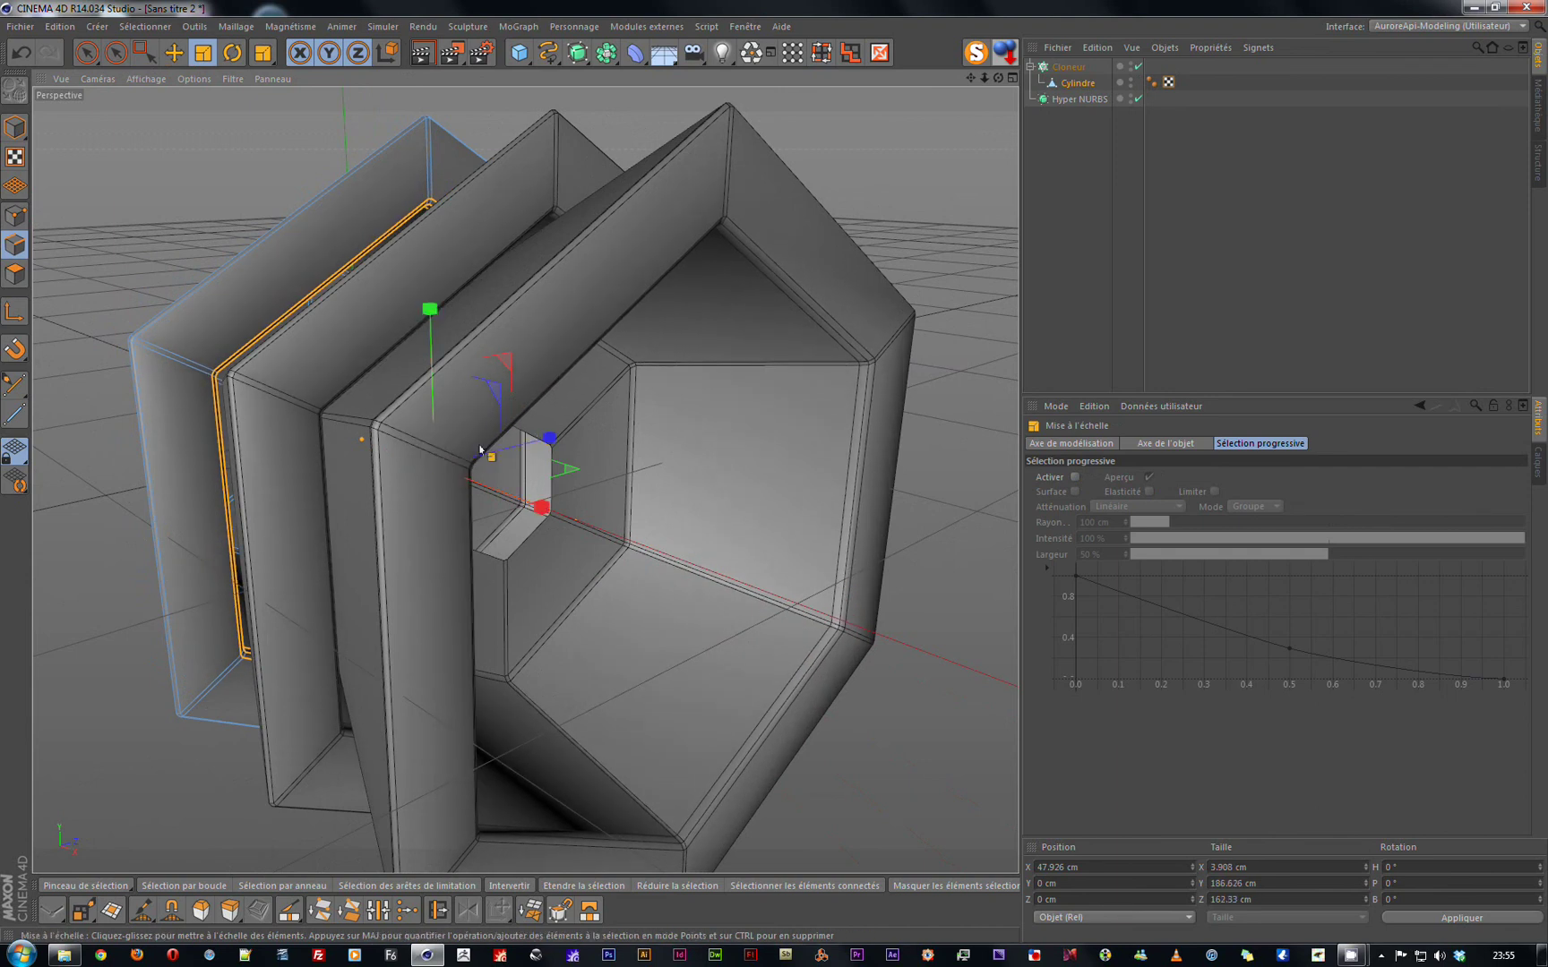
{"action": "left_click_drag", "start_coordinate": [480, 449], "coordinate": [329, 537], "text": "alt"}
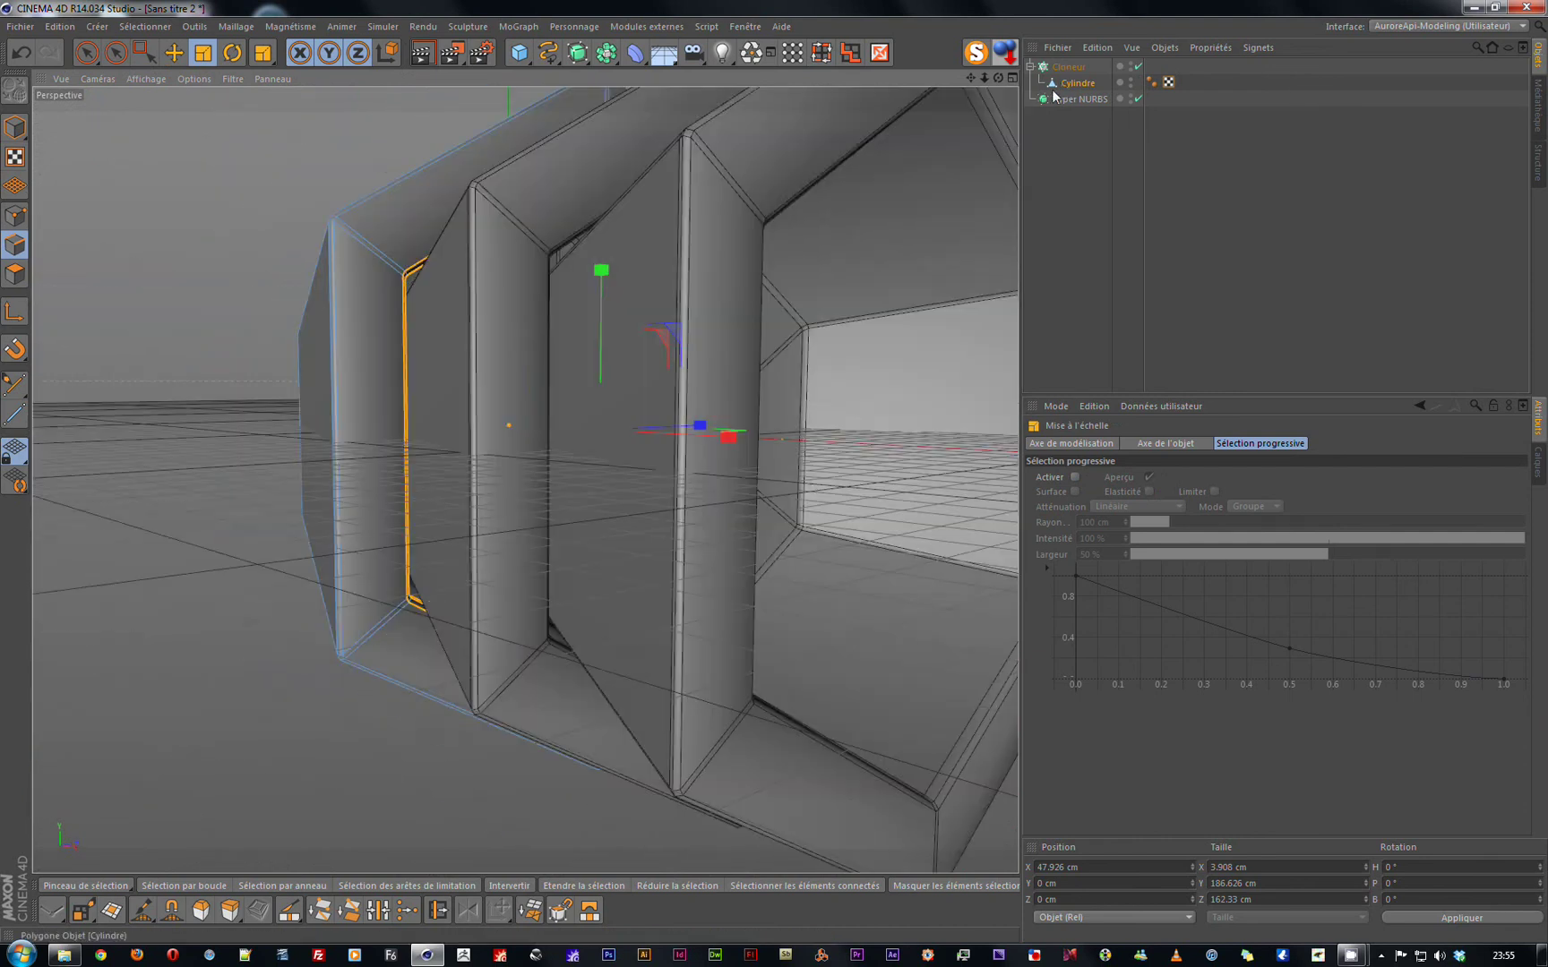
{"action": "left_click_drag", "start_coordinate": [930, 185], "coordinate": [773, 377], "text": "alt"}
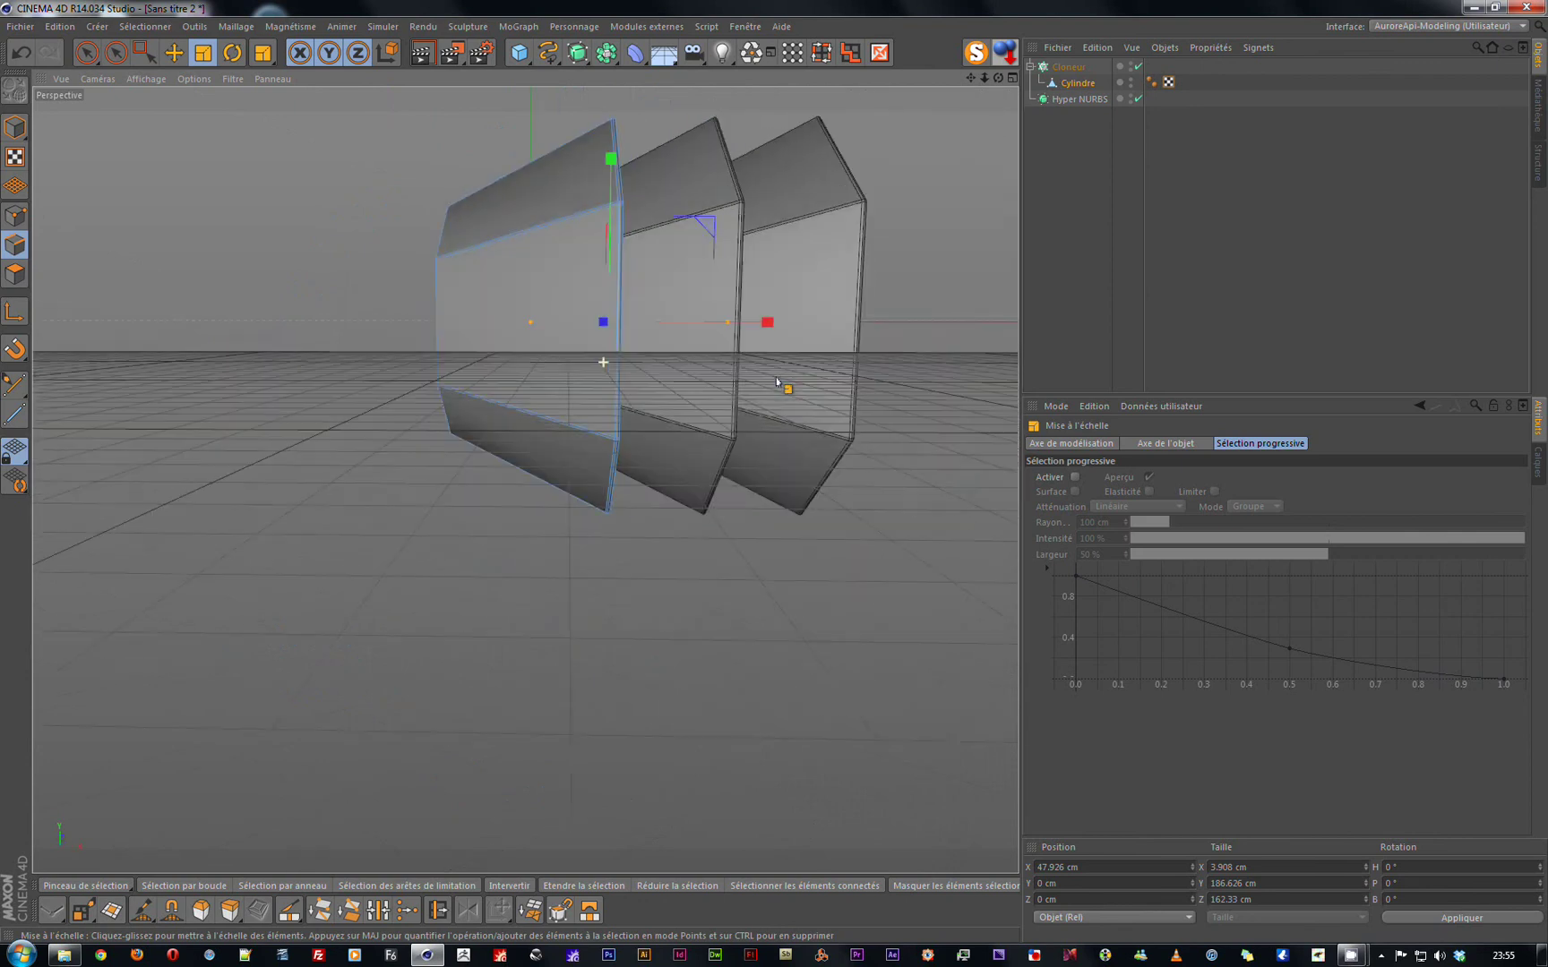
{"action": "middle_click_drag", "start_coordinate": [667, 353], "coordinate": [431, 517], "text": "alt"}
{"action": "scroll", "coordinate": [430, 511], "scroll_direction": "down", "scroll_amount": 2}
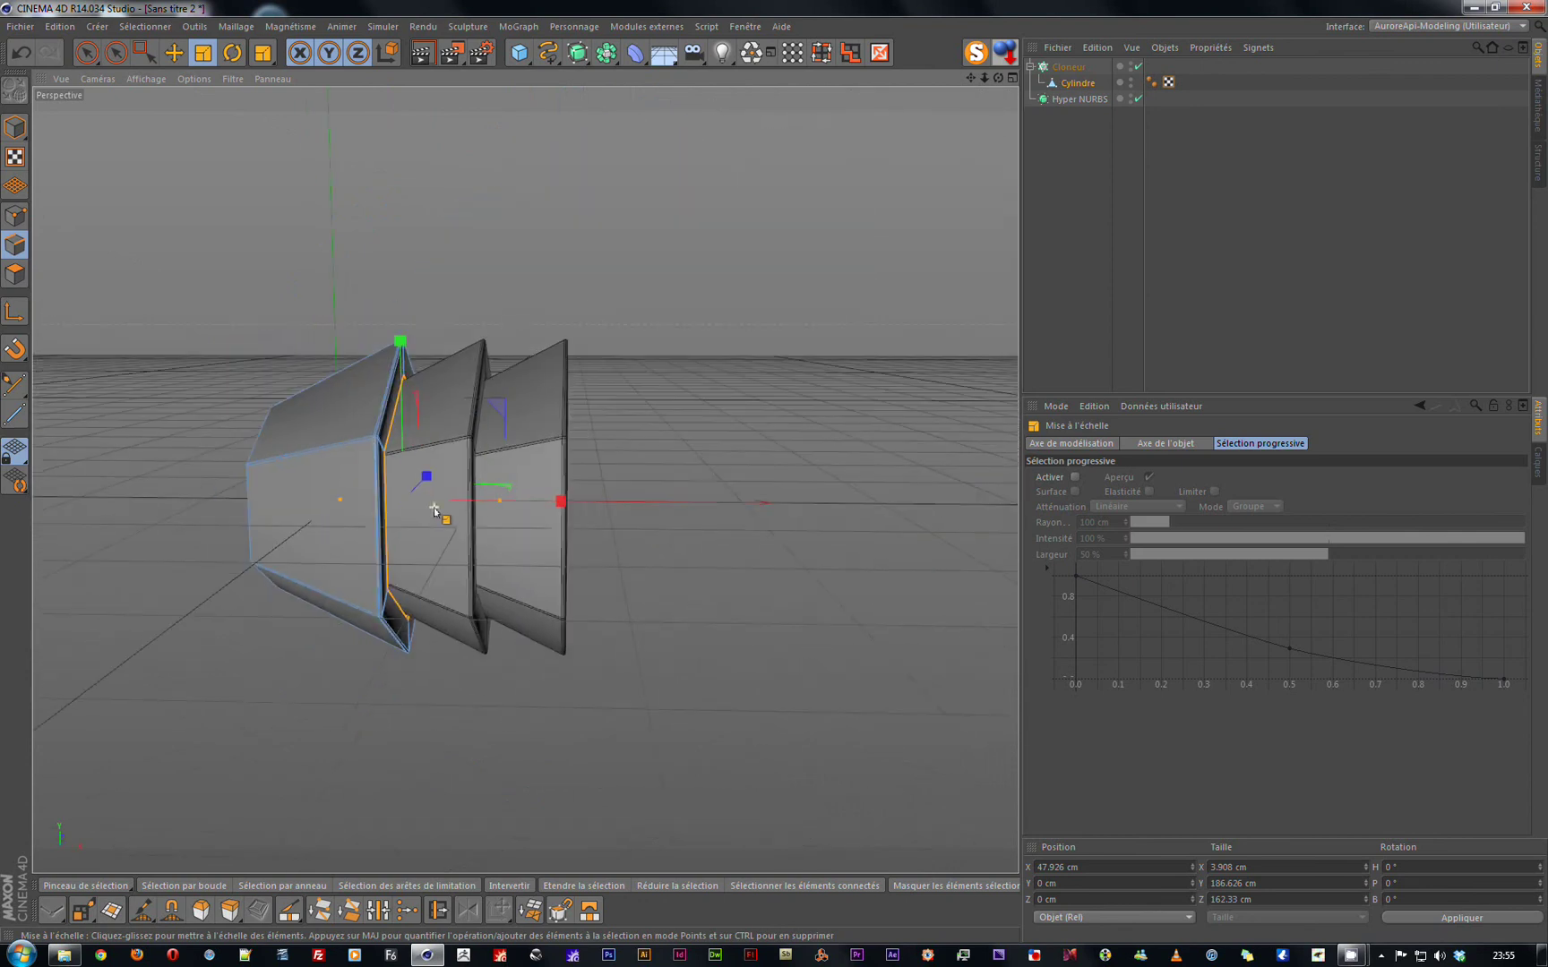
Set the Cloneur's quantity to 50 and check the full length of the ring chain.
{"action": "left_click", "coordinate": [1058, 67]}
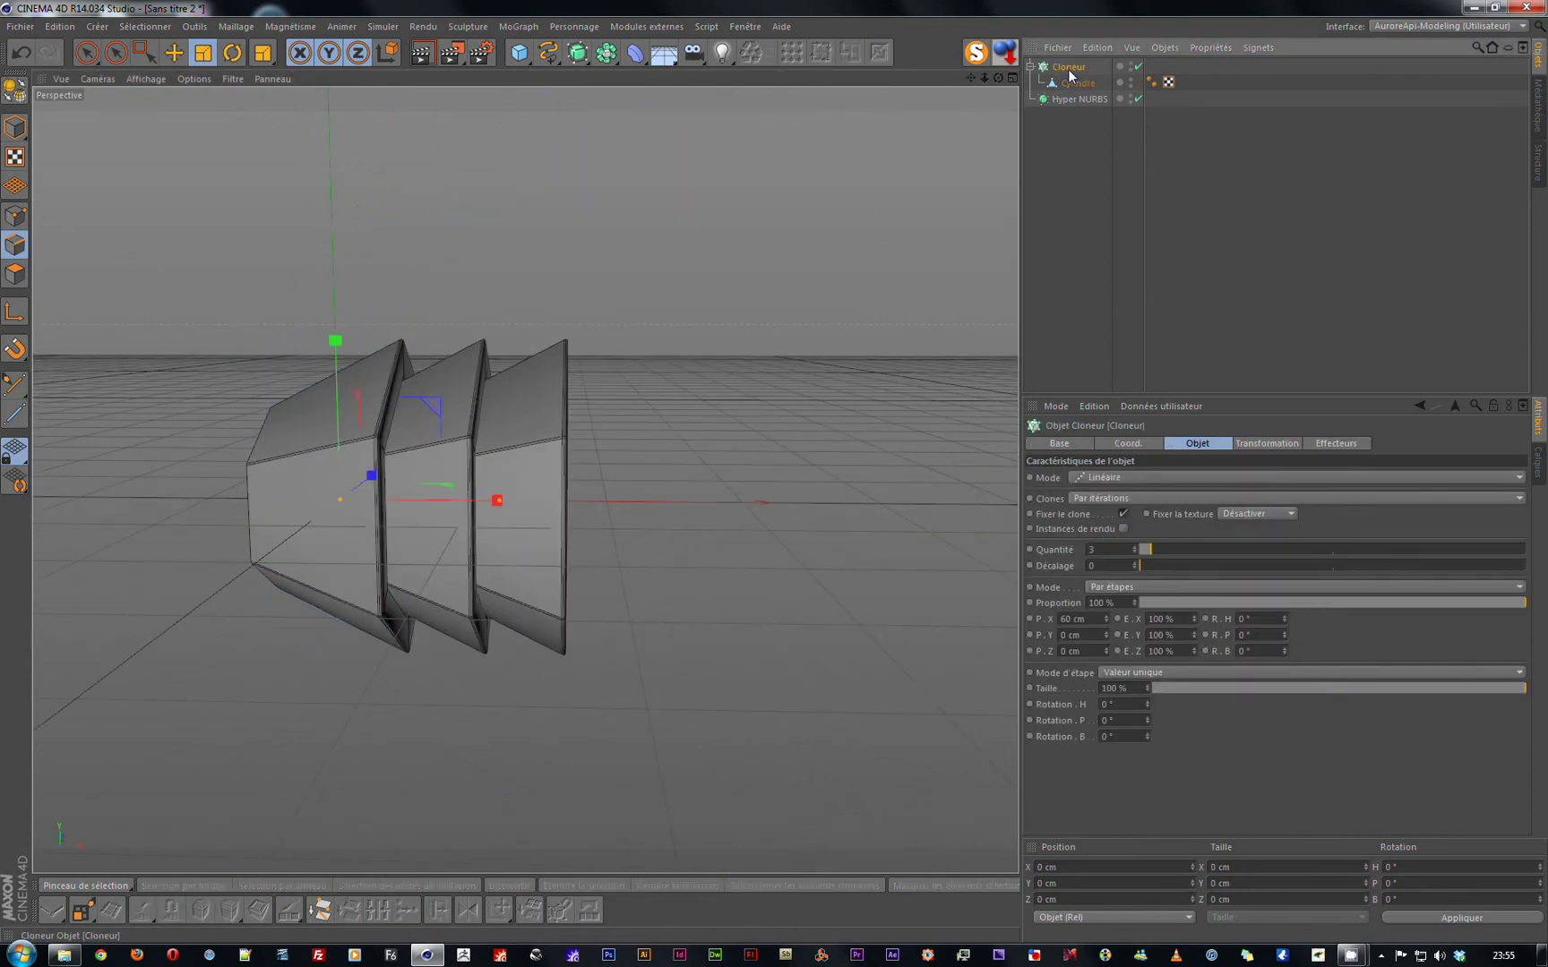
{"action": "left_click", "coordinate": [1107, 550]}
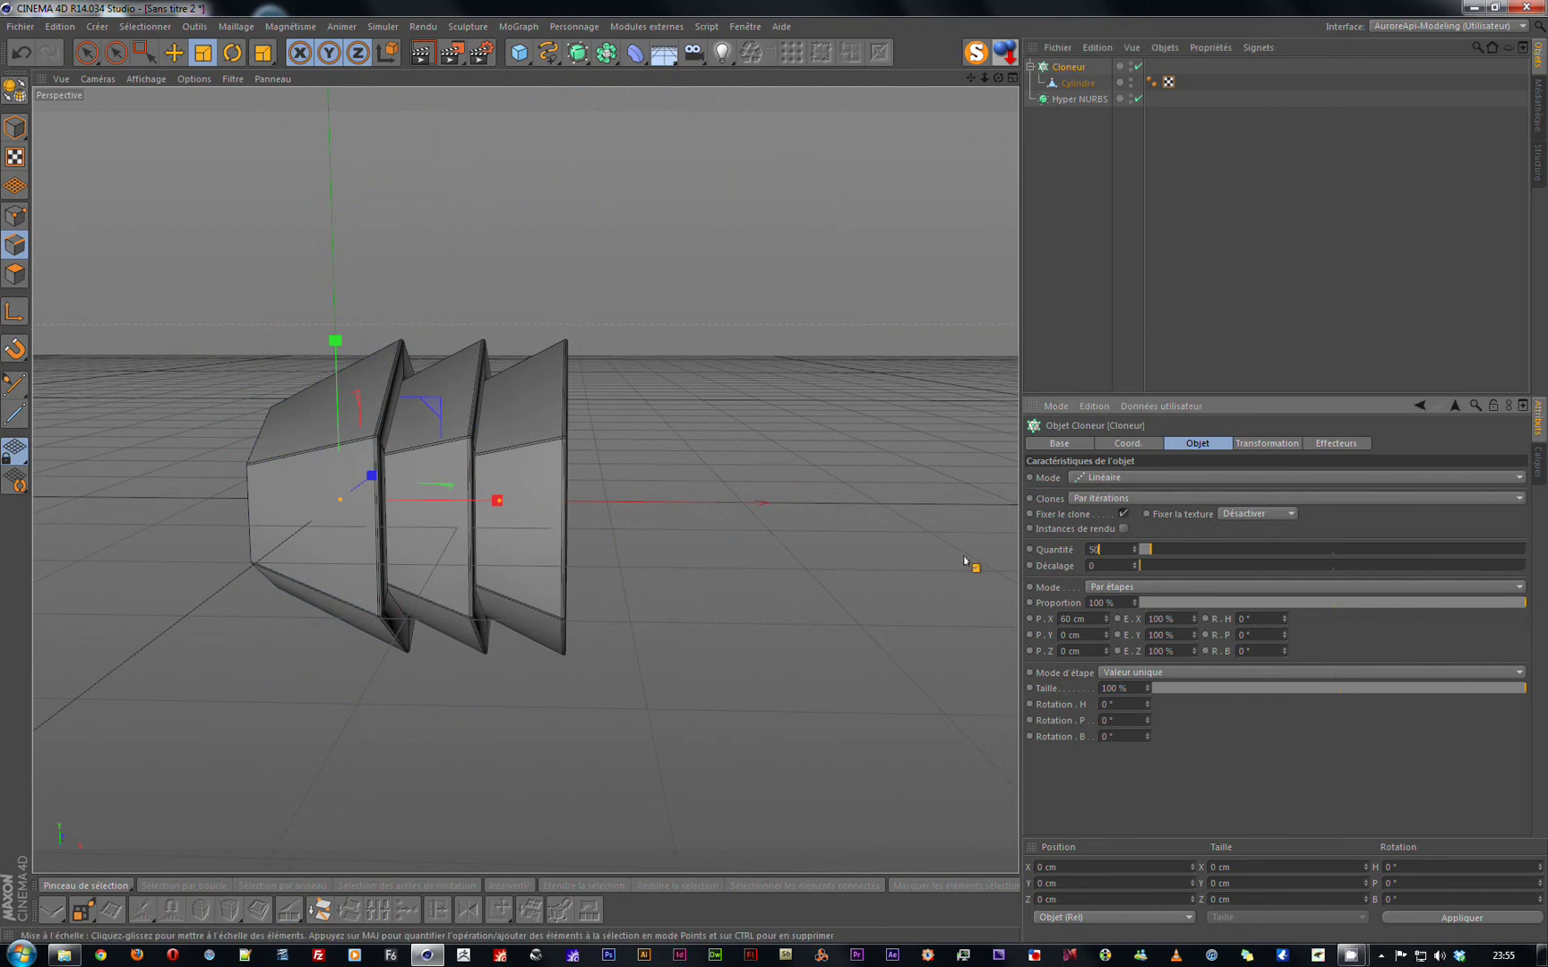
{"action": "type", "text": "50"}
{"action": "key", "text": "Return"}
{"action": "scroll", "coordinate": [751, 469], "scroll_direction": "down", "scroll_amount": 3}
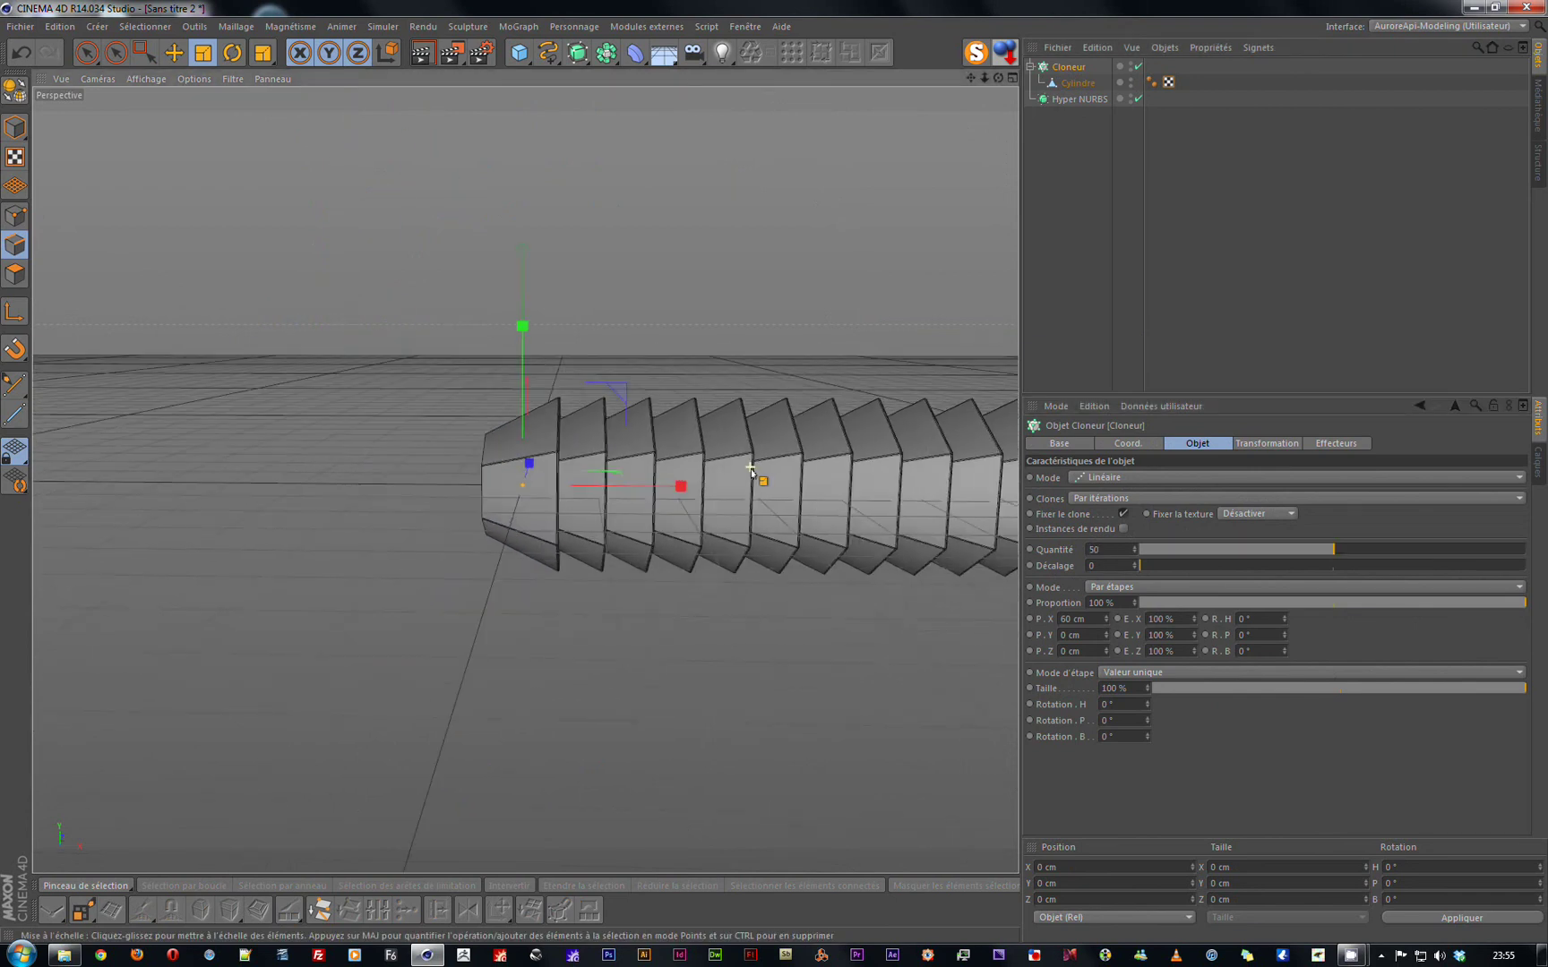
{"action": "scroll", "coordinate": [750, 468], "scroll_direction": "down", "scroll_amount": 6}
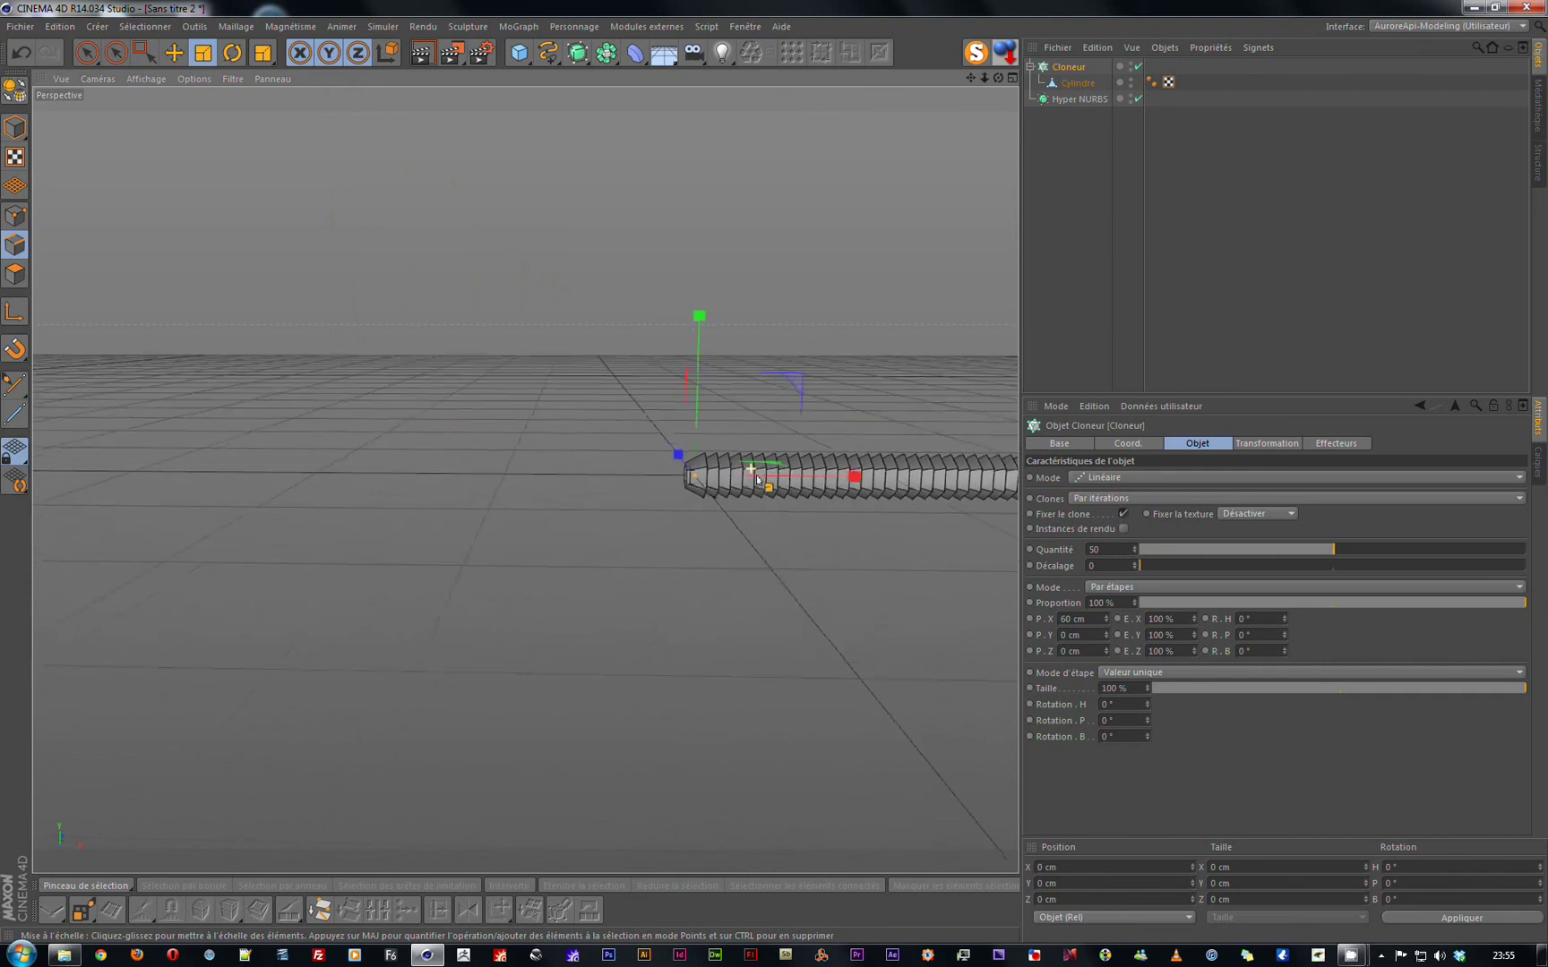
{"action": "scroll", "coordinate": [757, 479], "scroll_direction": "down", "scroll_amount": 5}
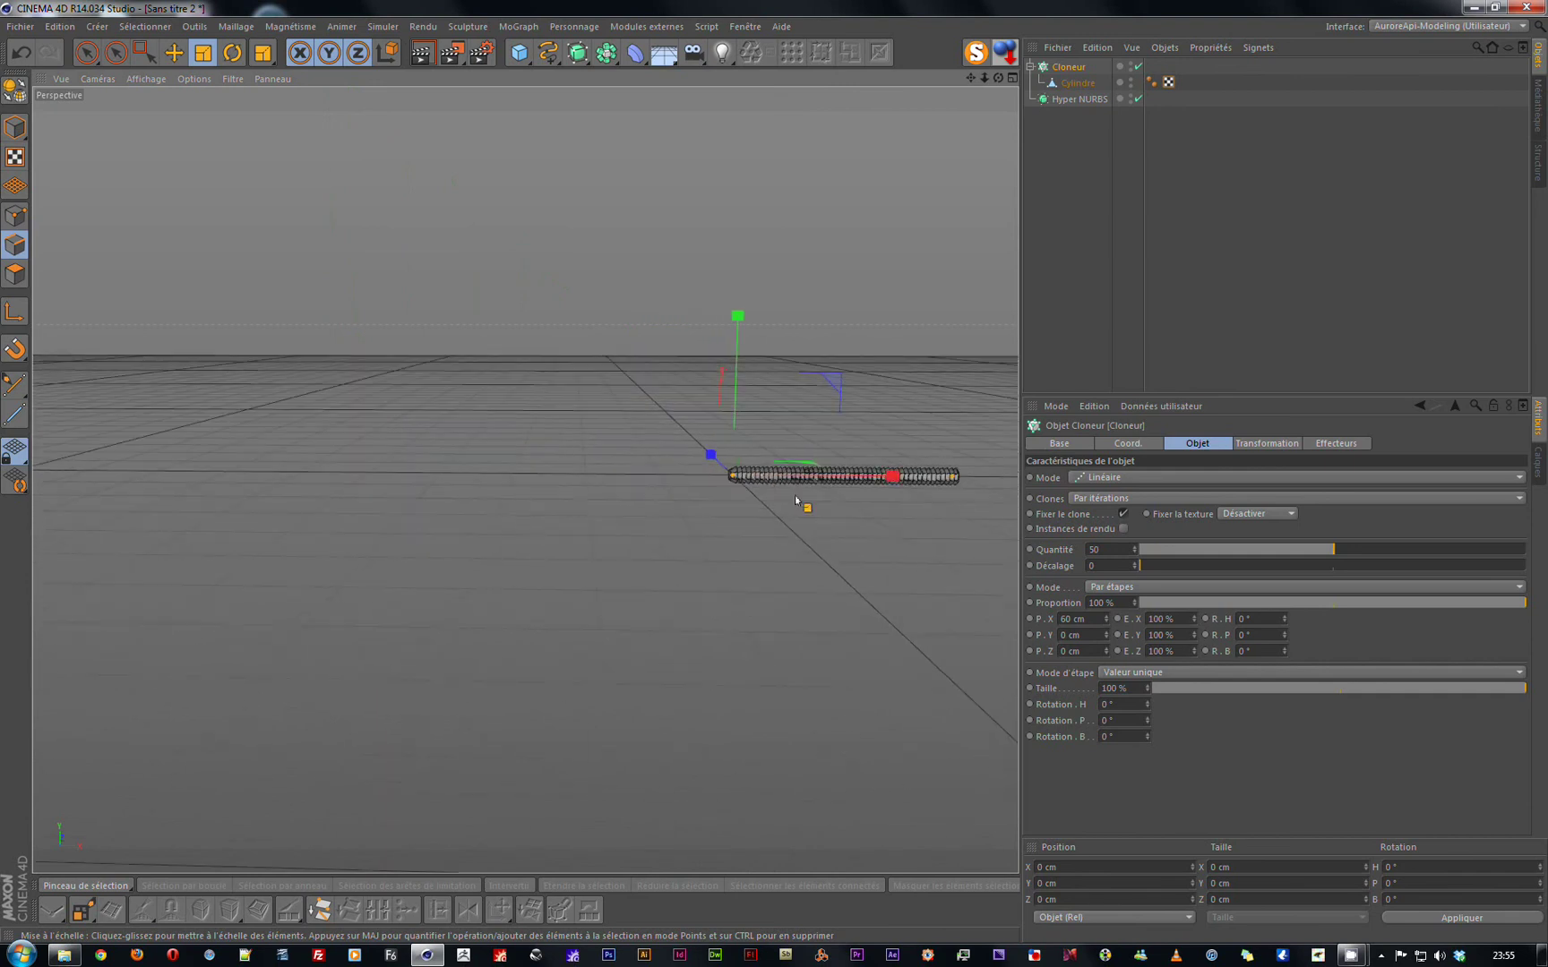
{"action": "middle_click_drag", "start_coordinate": [796, 500], "coordinate": [415, 519], "text": "alt"}
{"action": "scroll", "coordinate": [413, 510], "scroll_direction": "up", "scroll_amount": 6}
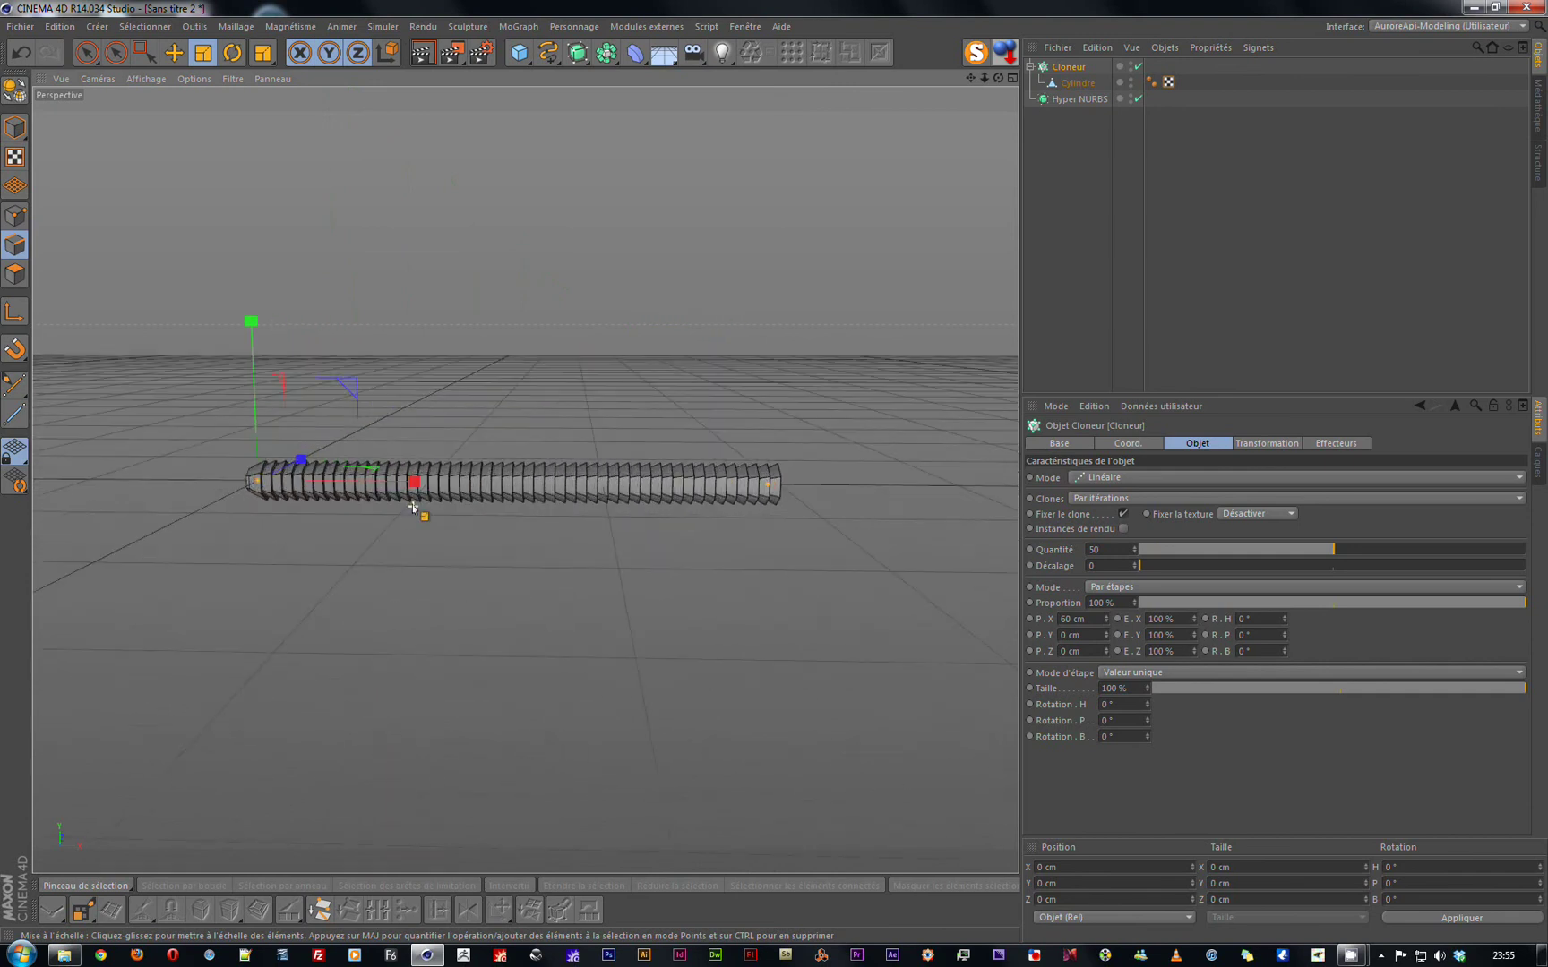
{"action": "scroll", "coordinate": [413, 508], "scroll_direction": "up", "scroll_amount": 2}
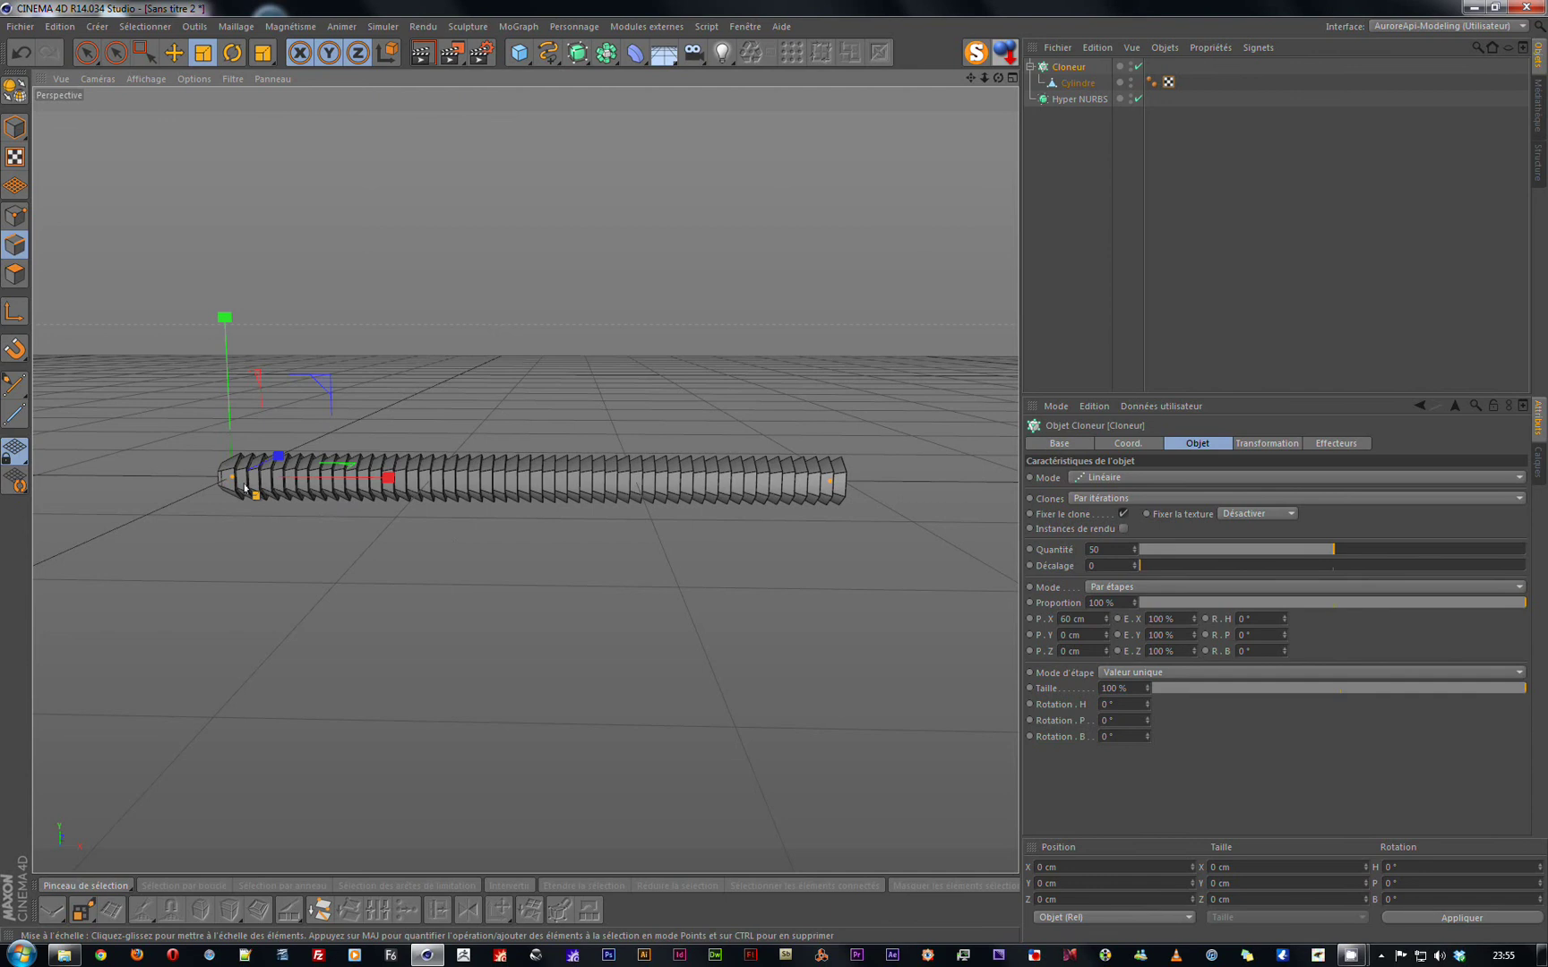
Convert the Cloneur's current state to an object and expand the resulting null to check its cylinder copies.
{"action": "right_click", "coordinate": [1064, 71]}
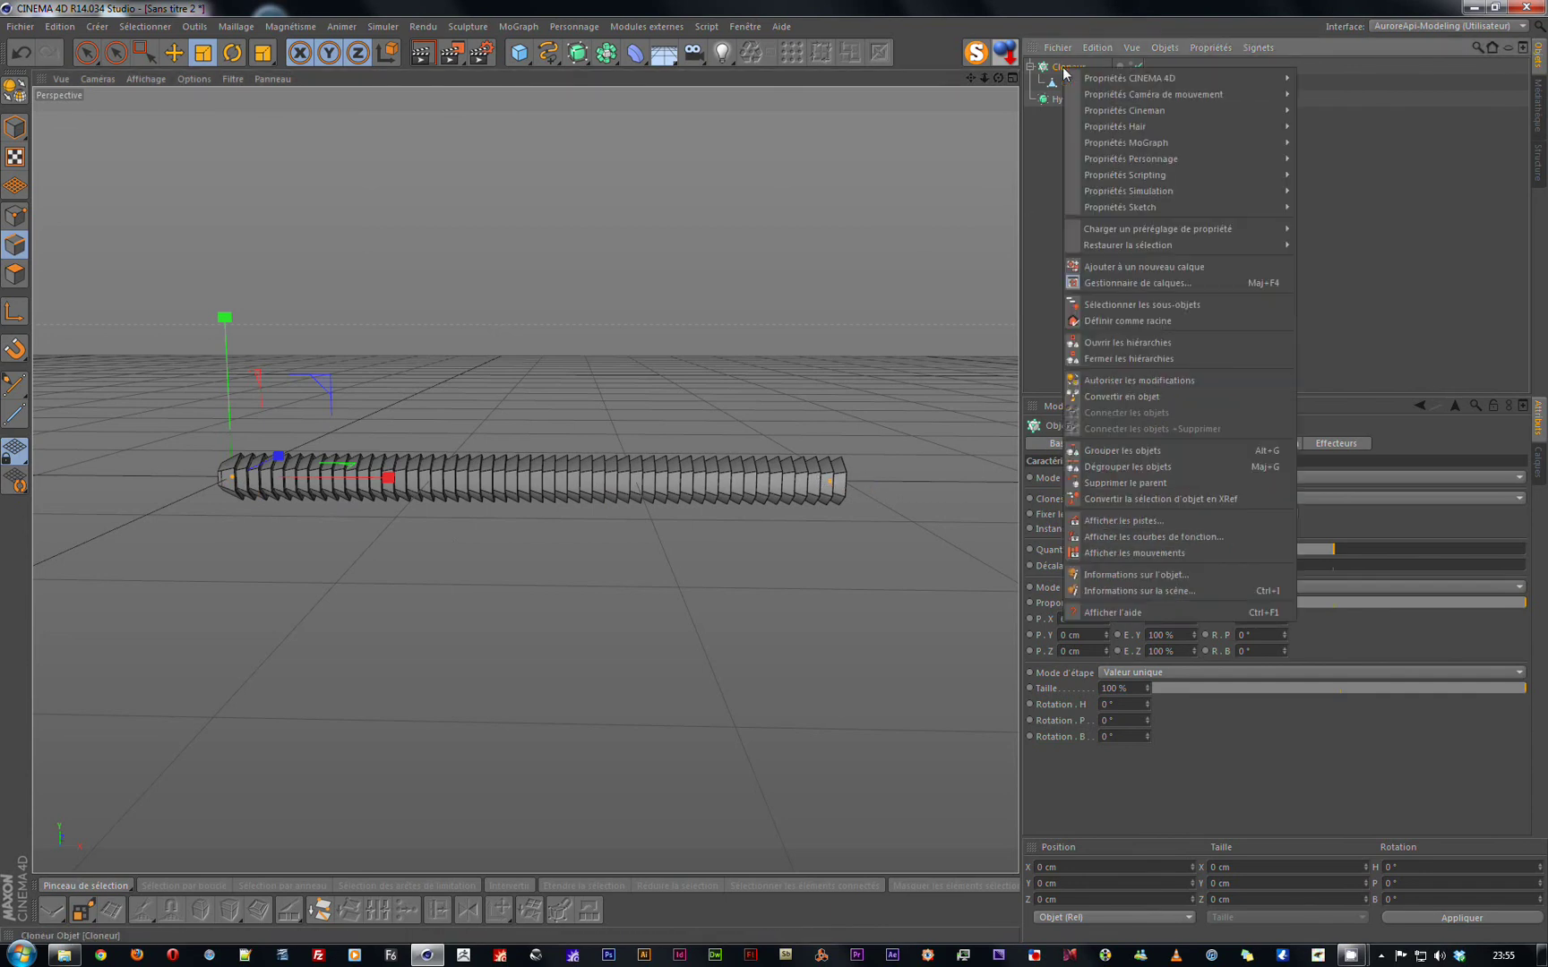
{"action": "left_click", "coordinate": [1155, 396]}
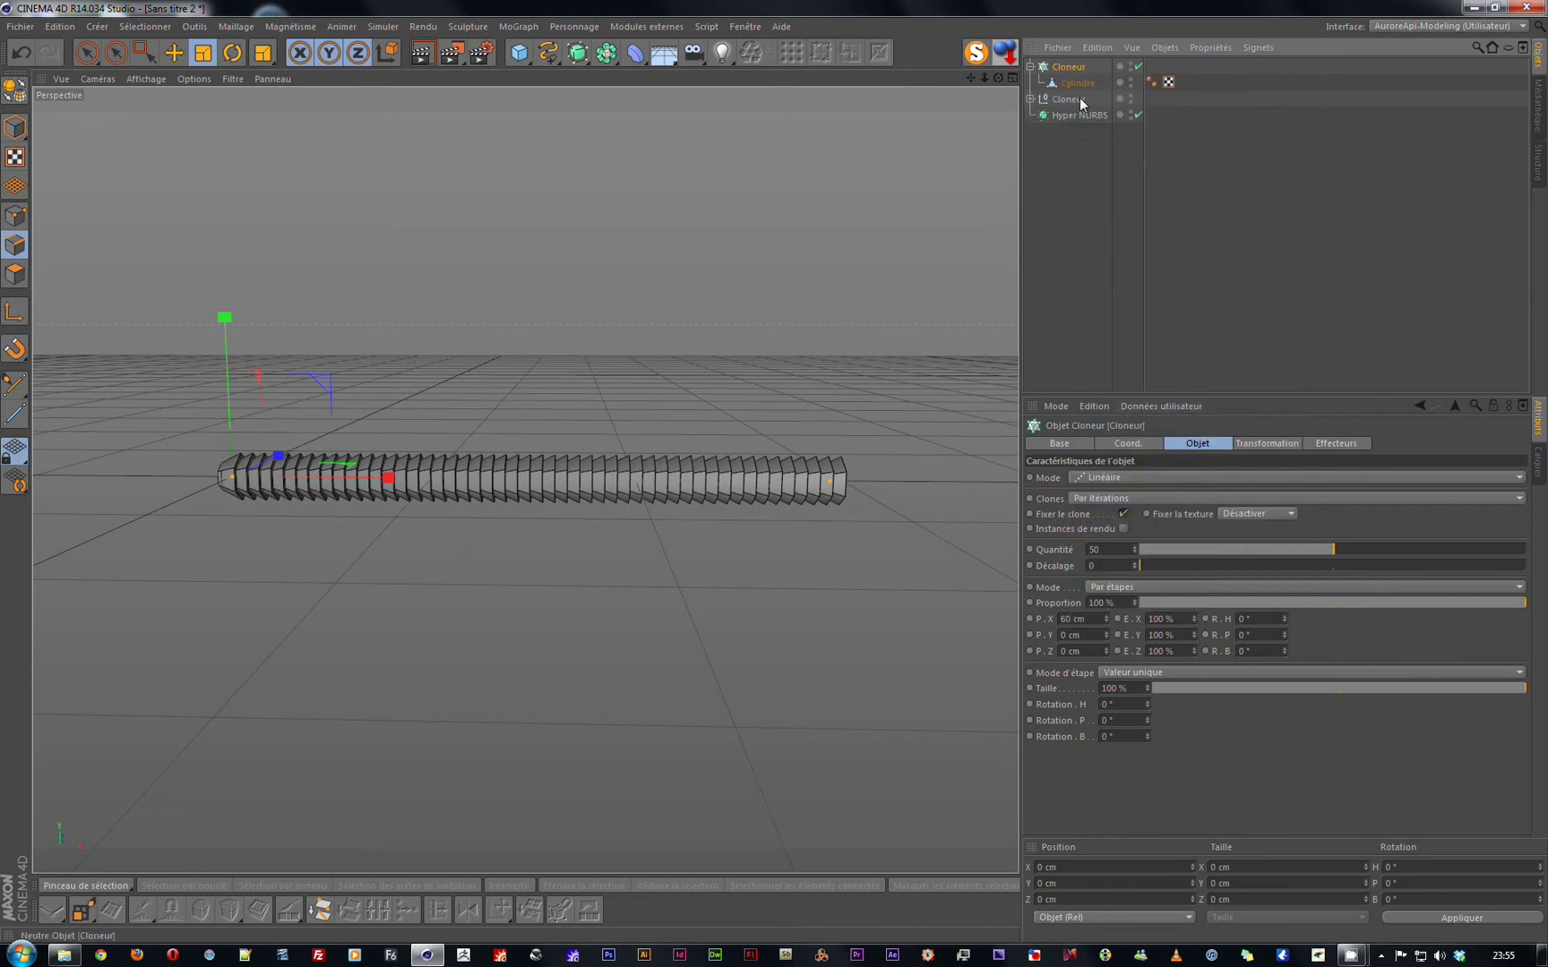
{"action": "left_click", "coordinate": [1031, 99]}
{"action": "scroll", "coordinate": [1086, 113], "scroll_direction": "down", "scroll_amount": 10}
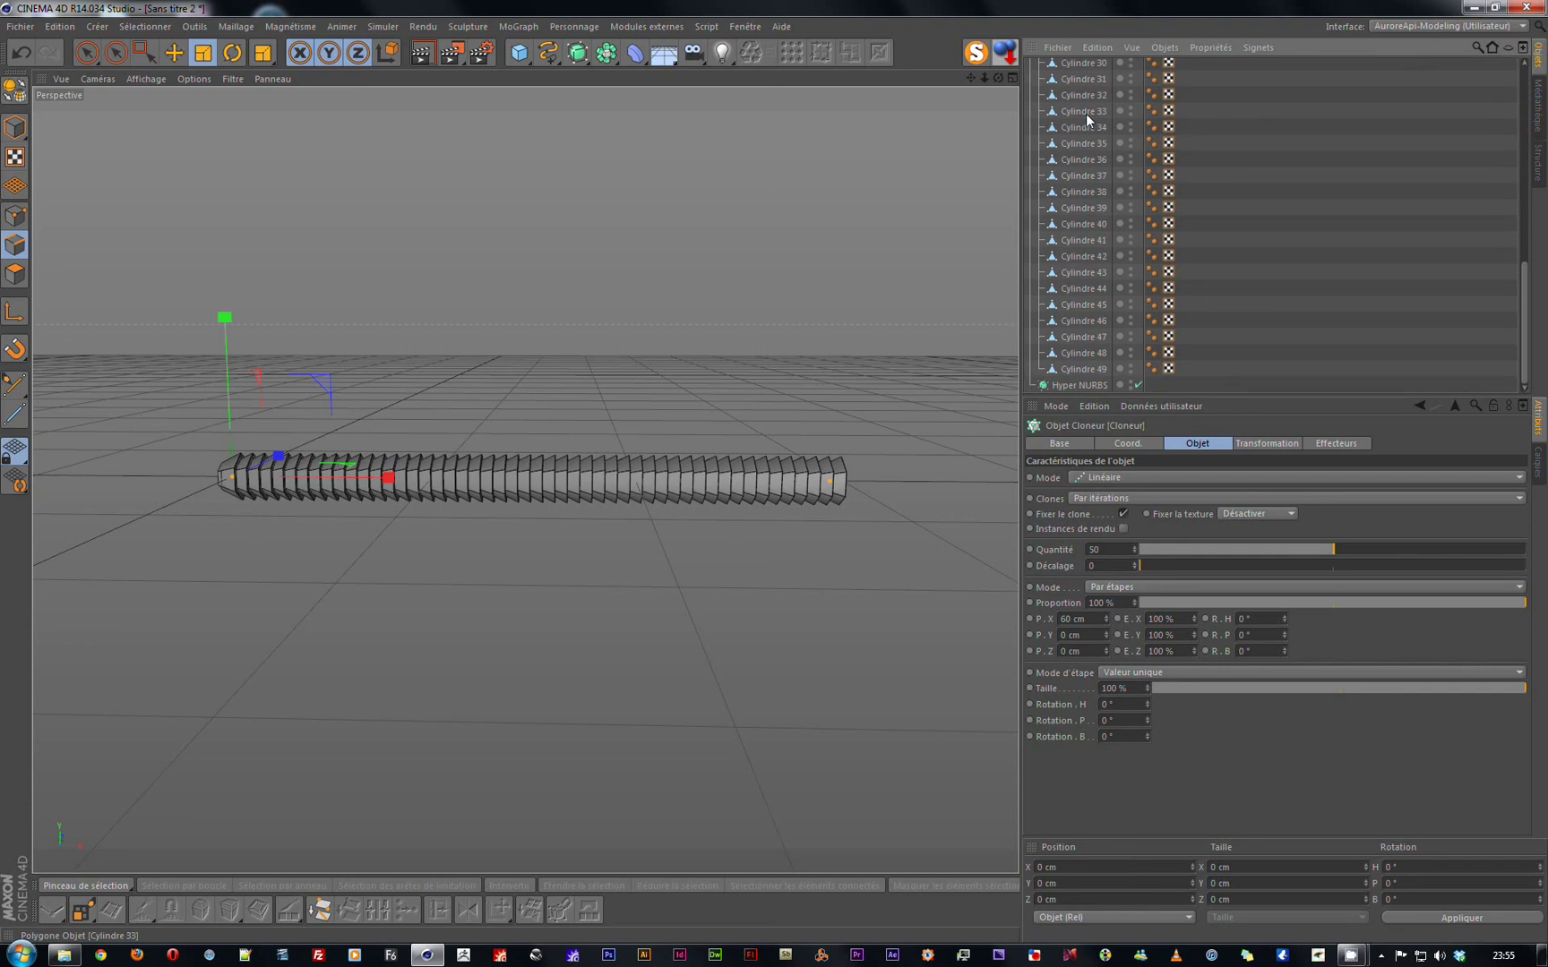
{"action": "scroll", "coordinate": [1090, 371], "scroll_direction": "up", "scroll_amount": 10}
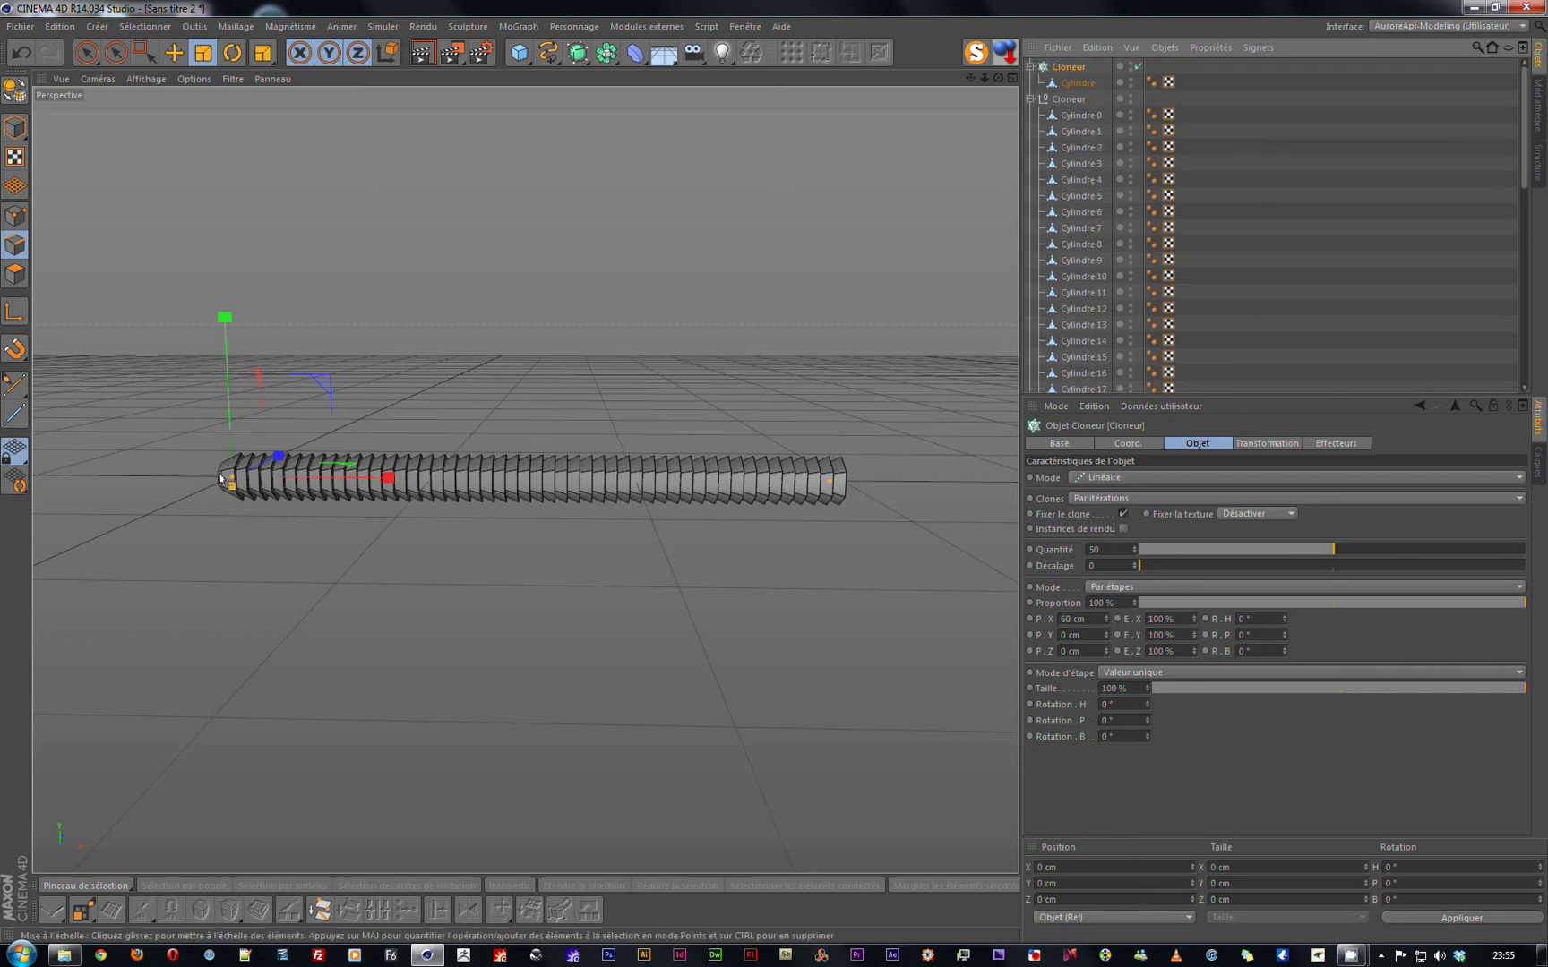
Select Cylindre 0 through Cylindre 49 and merge them into one mesh with Connect Objects + Delete.
{"action": "left_click", "coordinate": [1076, 116]}
{"action": "scroll", "coordinate": [1078, 120], "scroll_direction": "down", "scroll_amount": 4}
{"action": "scroll", "coordinate": [1076, 118], "scroll_direction": "down", "scroll_amount": 7}
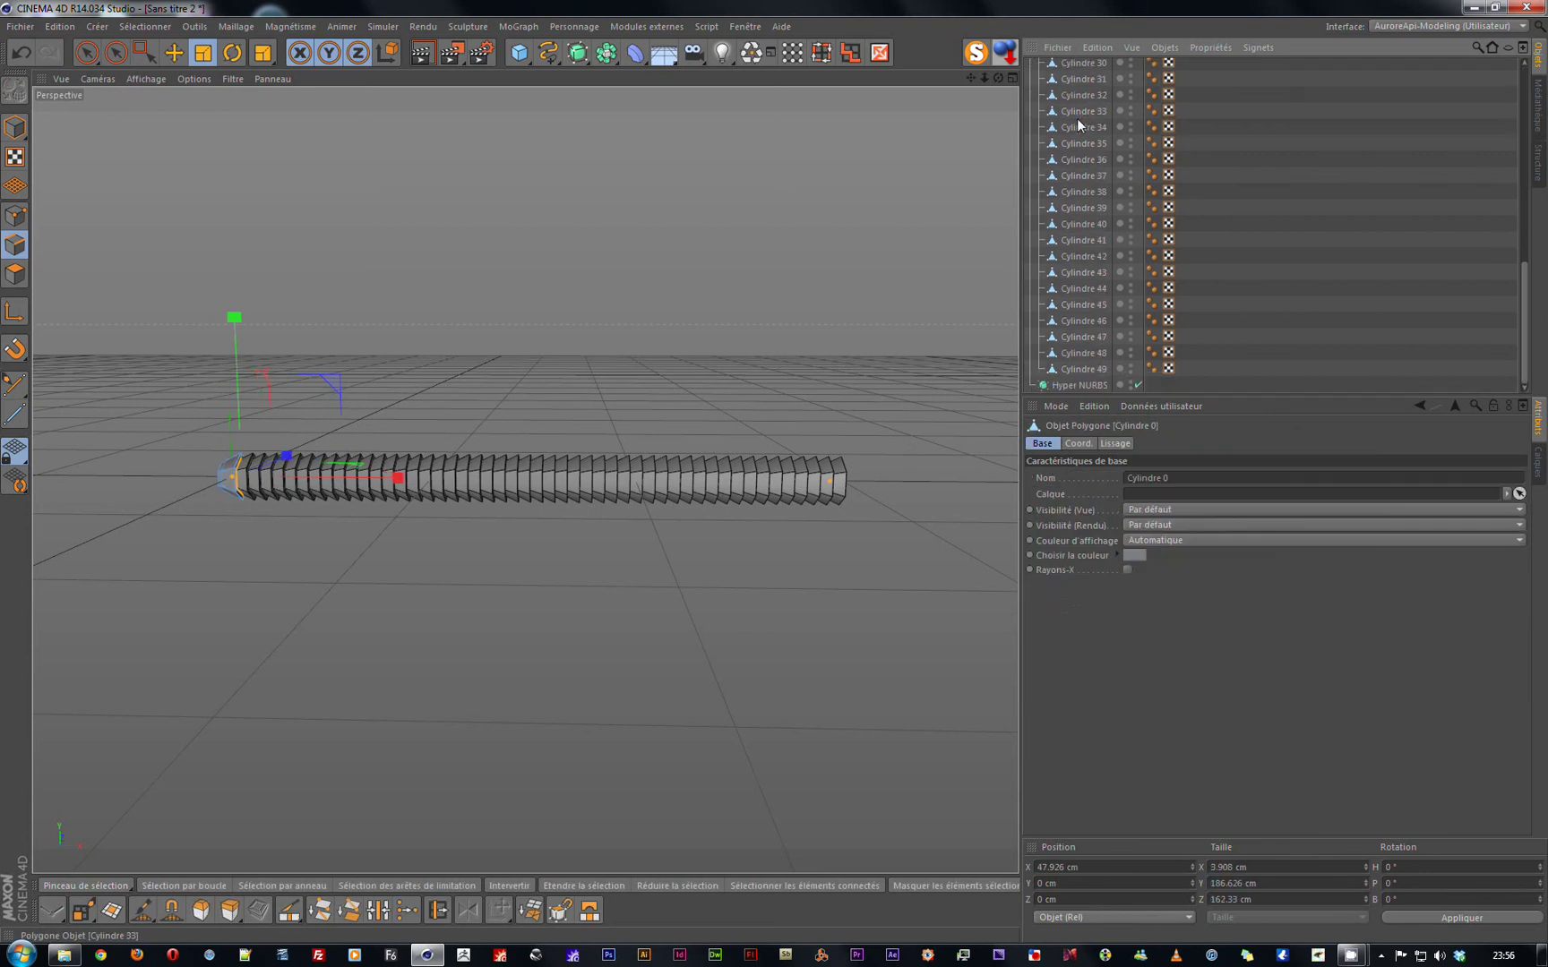
{"action": "left_click", "coordinate": [1089, 366], "text": "shift"}
{"action": "right_click", "coordinate": [1088, 366]}
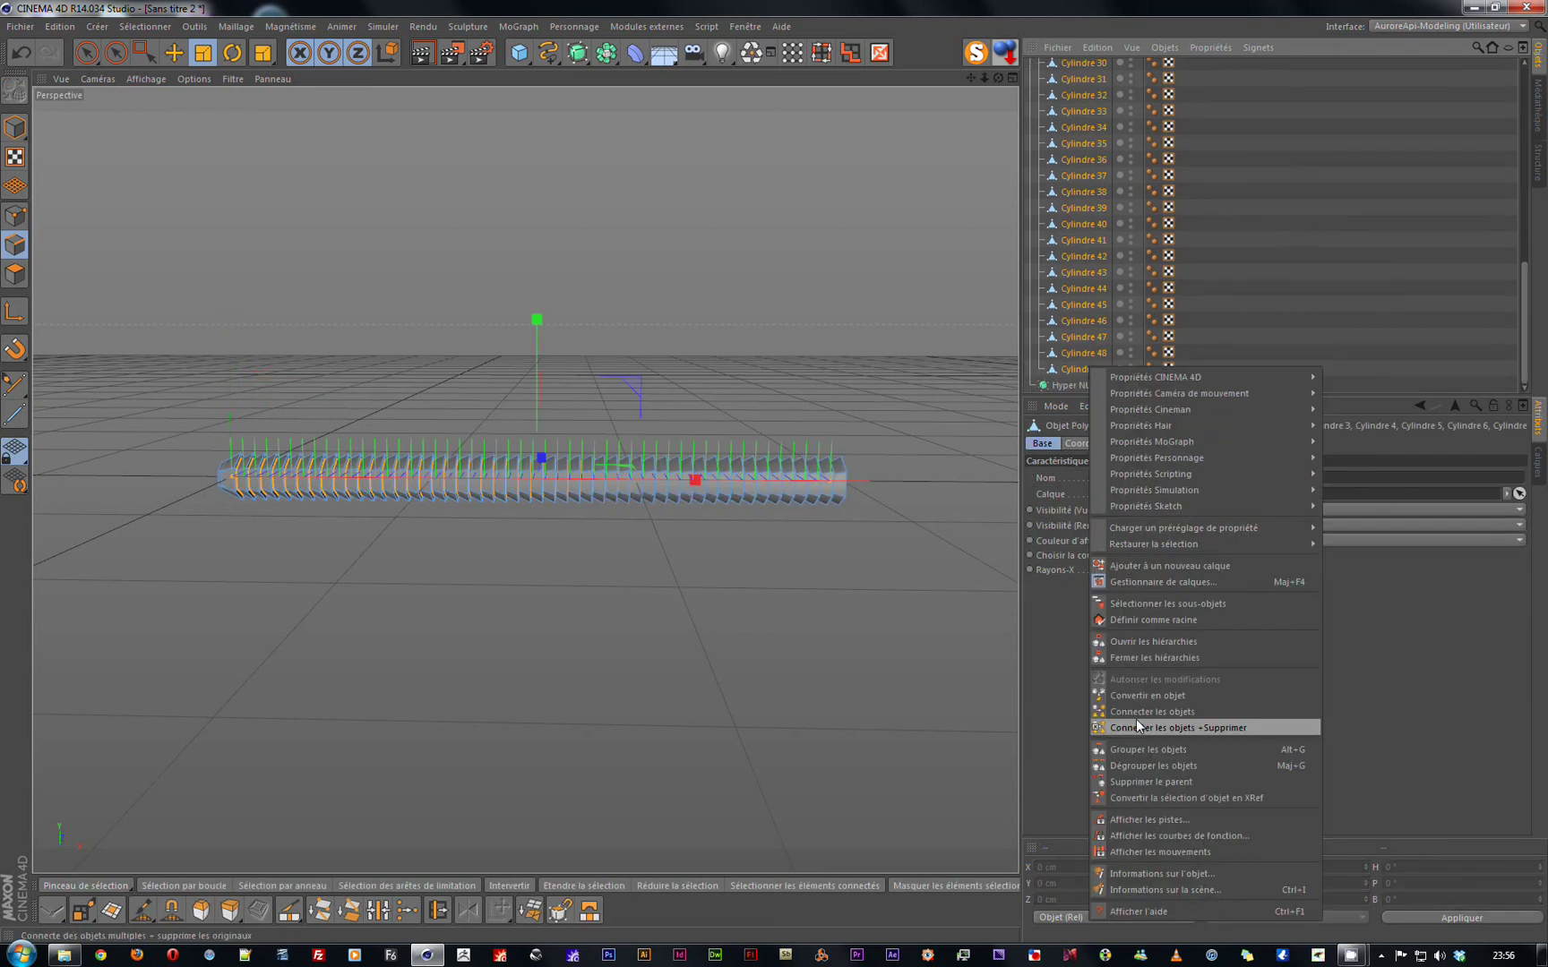
{"action": "left_click", "coordinate": [1228, 728]}
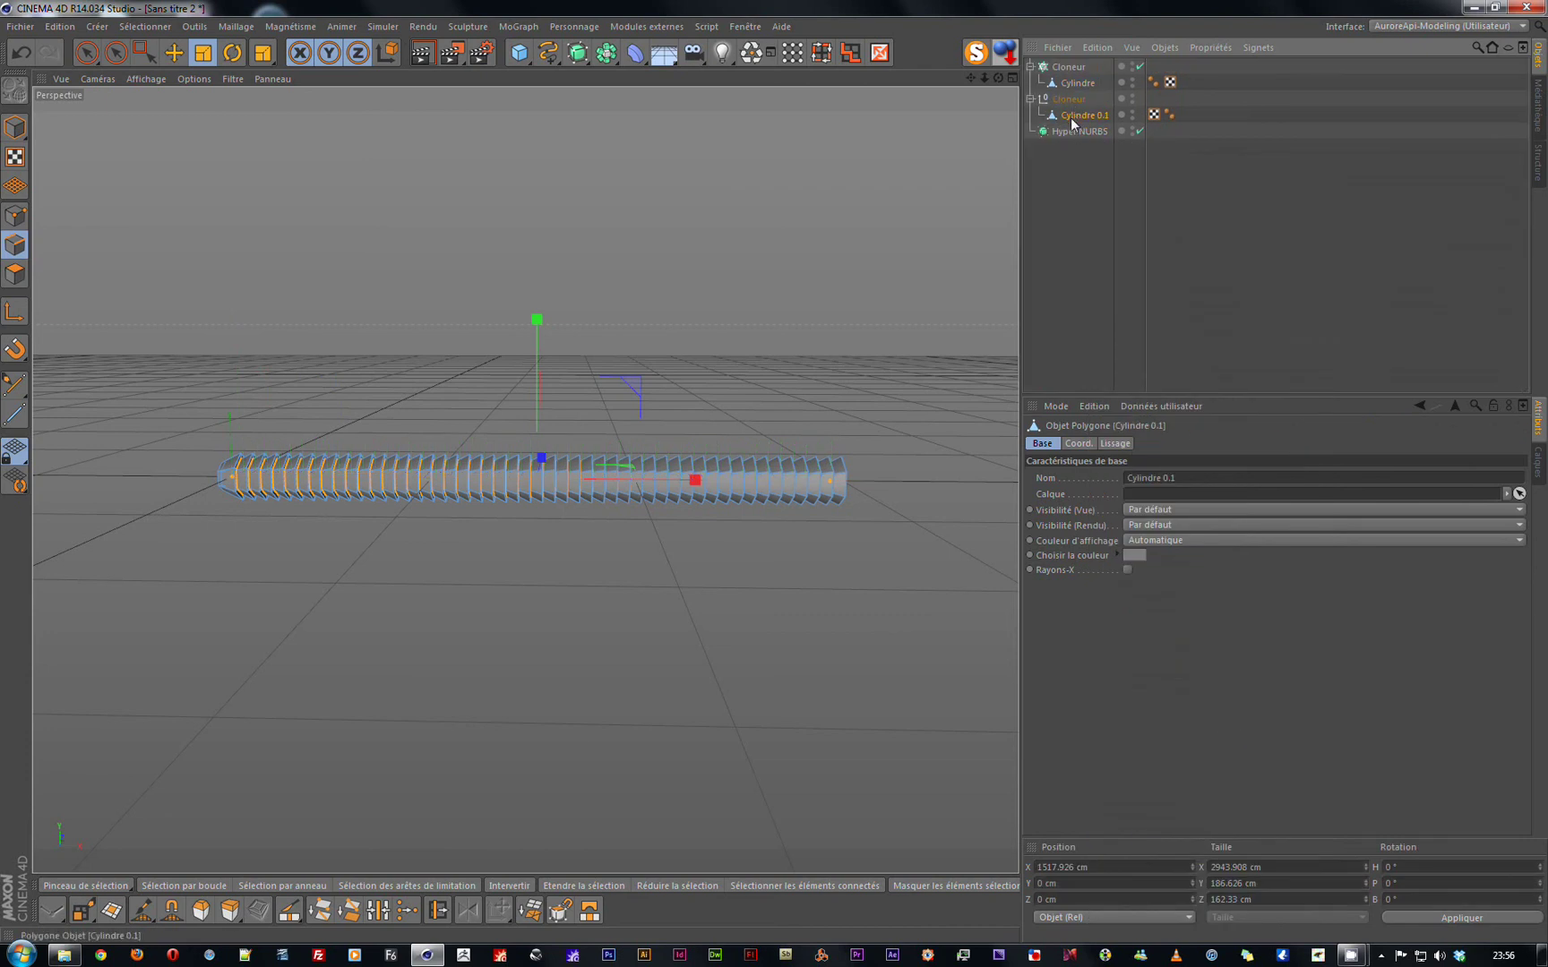
Move the merged cylinder mesh out of the Cloneur null and delete the empty null.
{"action": "left_click_drag", "start_coordinate": [1072, 120], "coordinate": [1050, 145]}
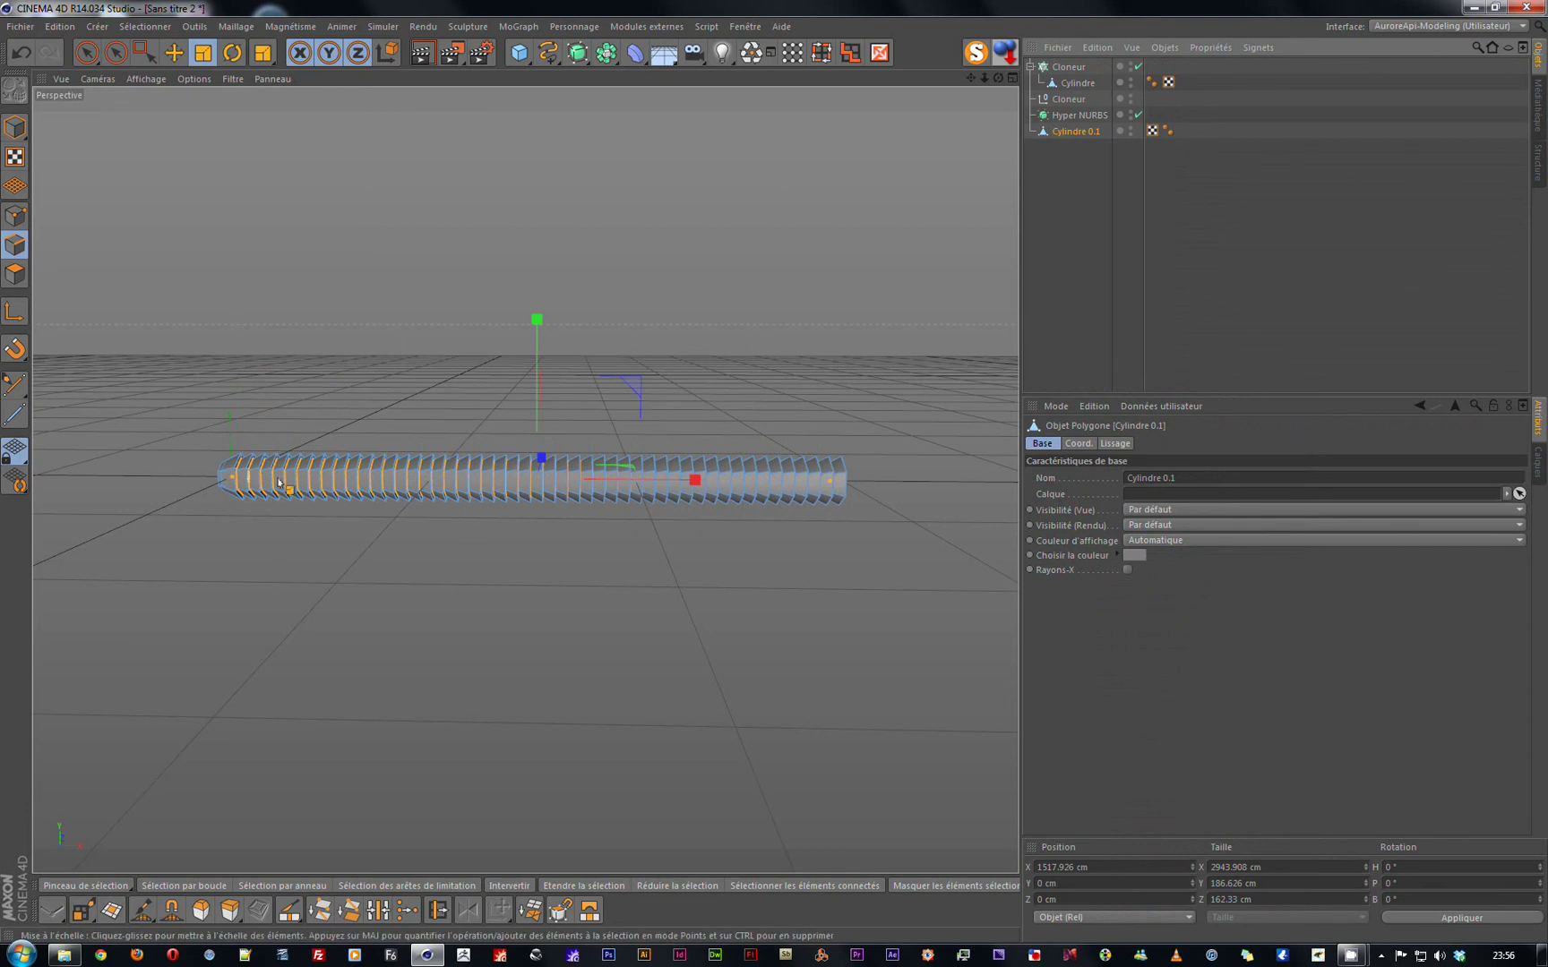
{"action": "left_click", "coordinate": [1070, 100]}
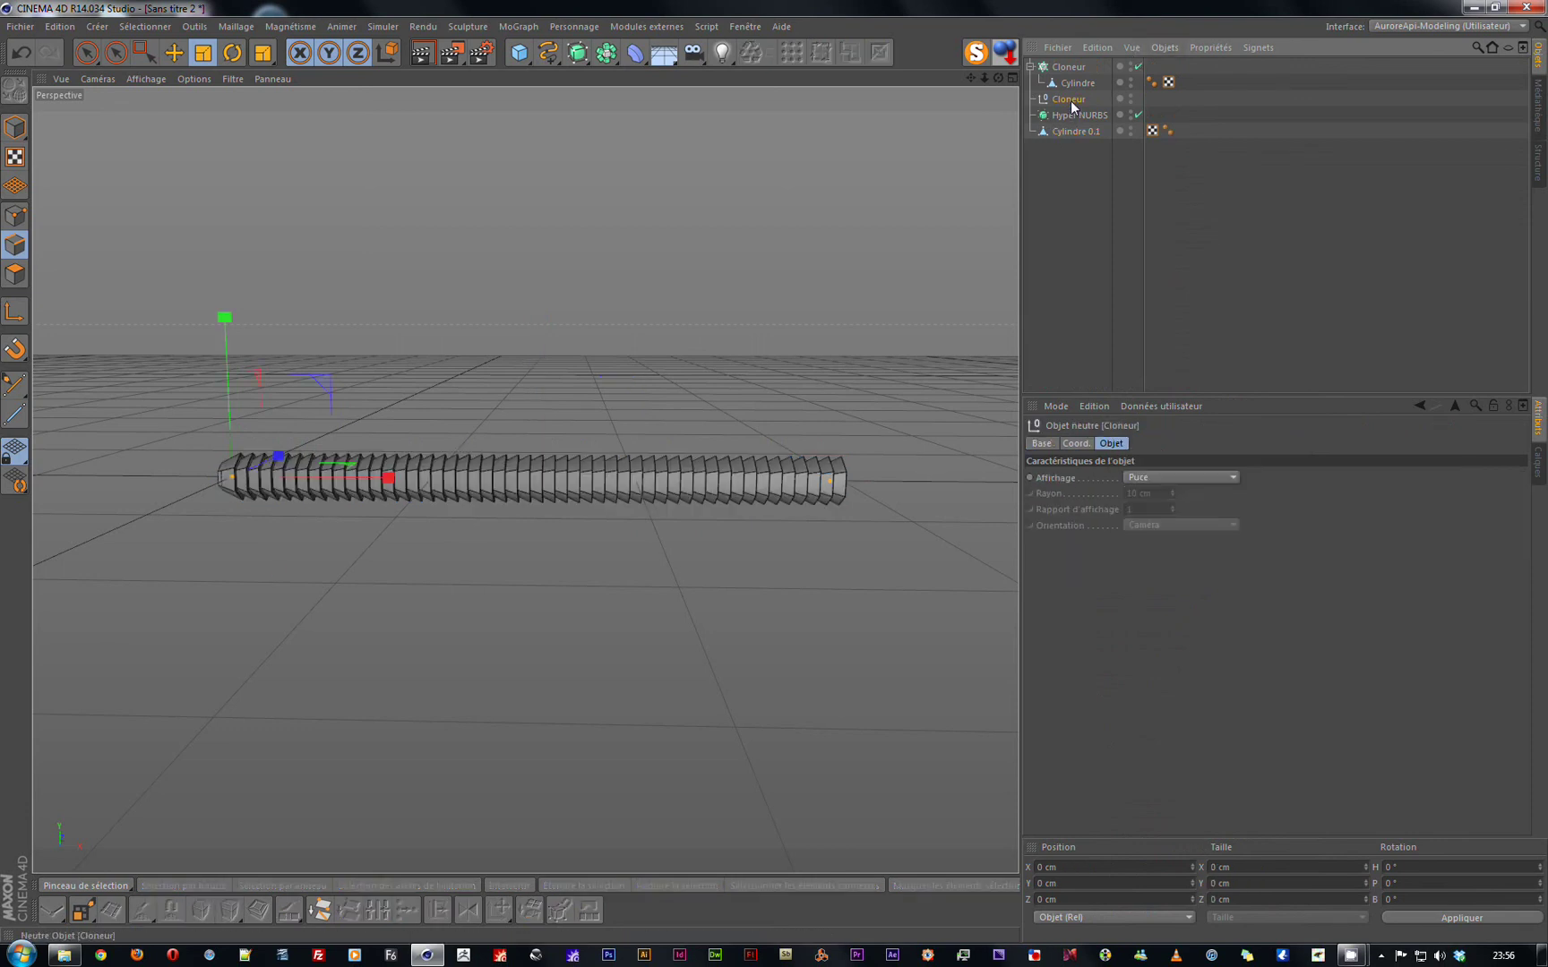
{"action": "key", "text": "Delete"}
Hide the original Cloneur and move it to the end of the object hierarchy.
{"action": "left_click", "coordinate": [1078, 67]}
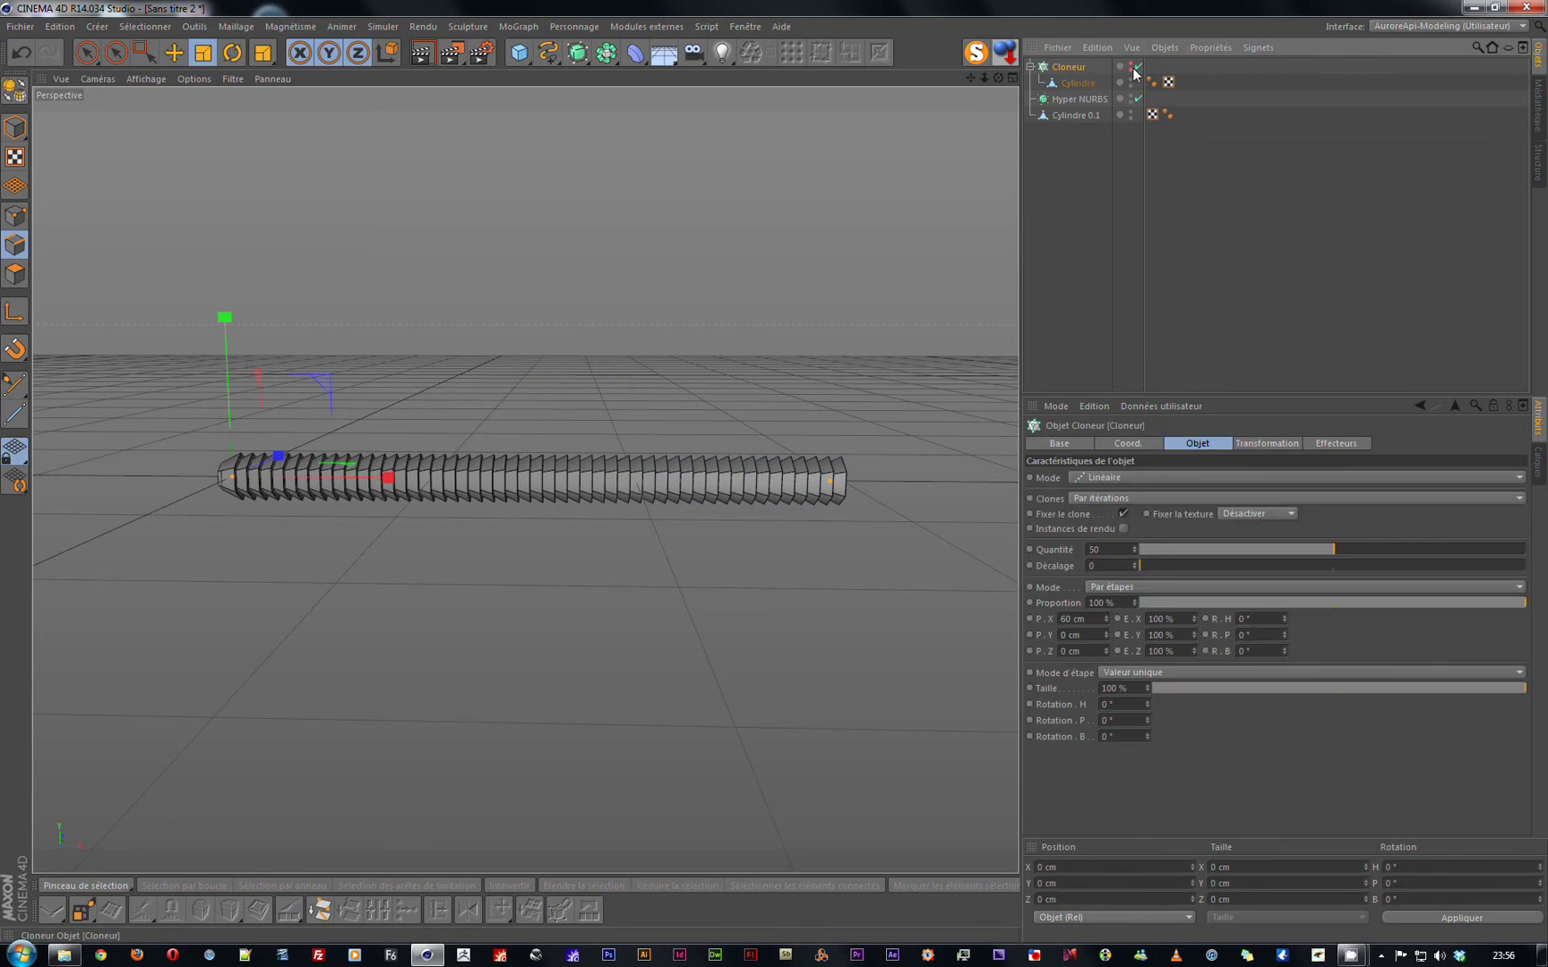
{"action": "left_click_drag", "start_coordinate": [1059, 68], "coordinate": [1043, 124]}
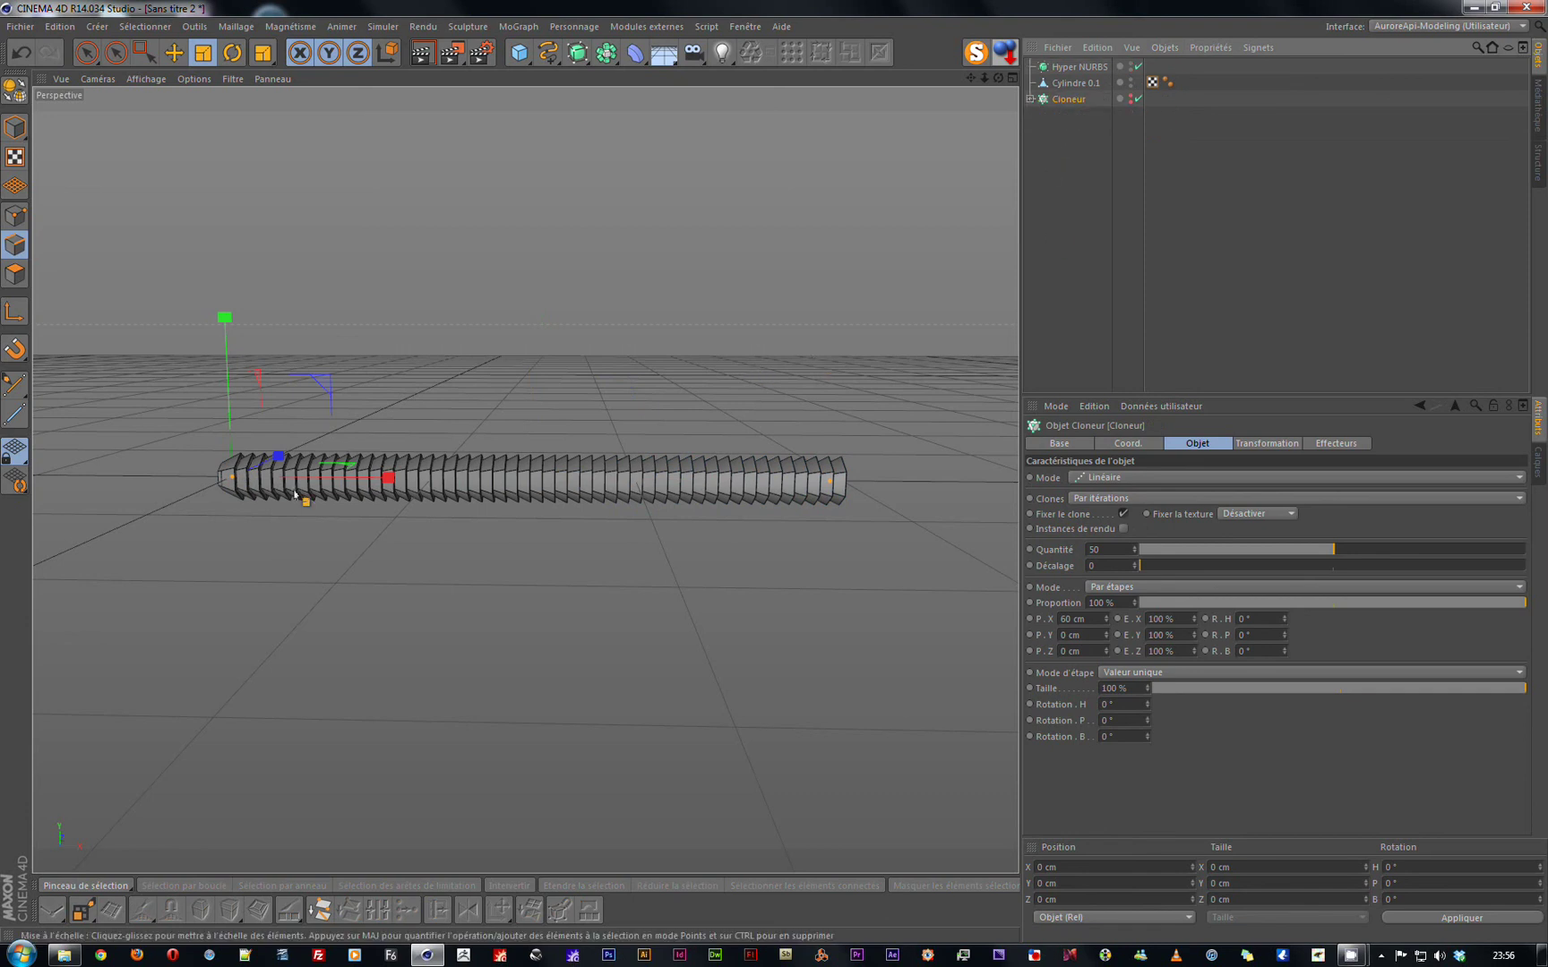
{"action": "left_click_drag", "start_coordinate": [997, 160], "coordinate": [1014, 104]}
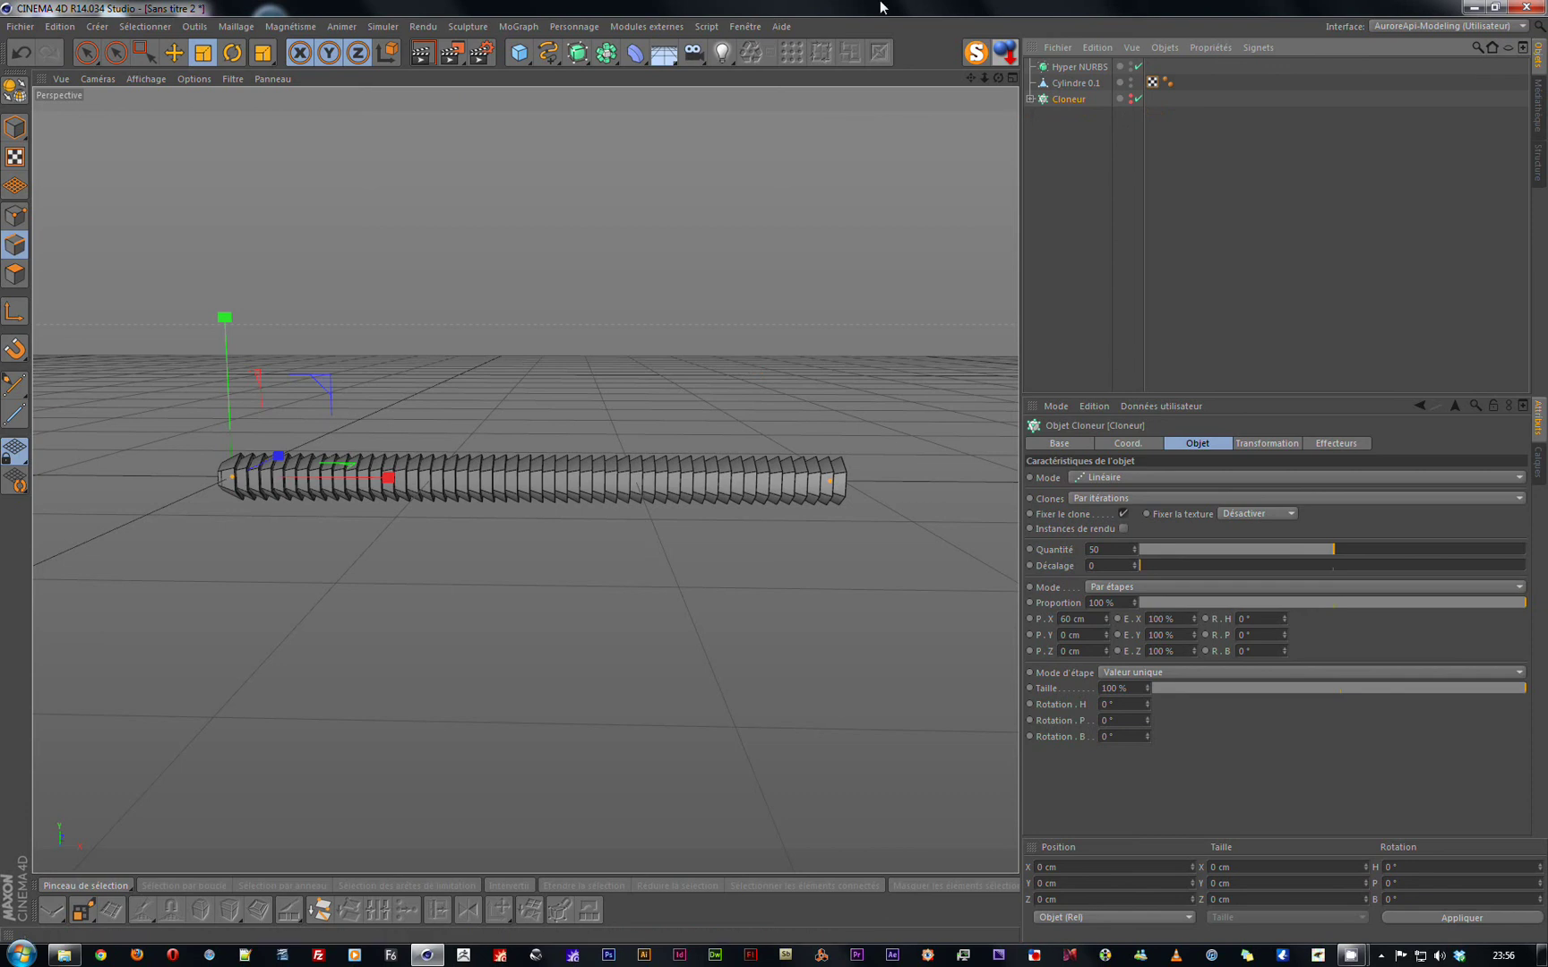
Add an Enveloppe spline deformer and make it a child of the merged cylinder mesh.
{"action": "left_click", "coordinate": [644, 63]}
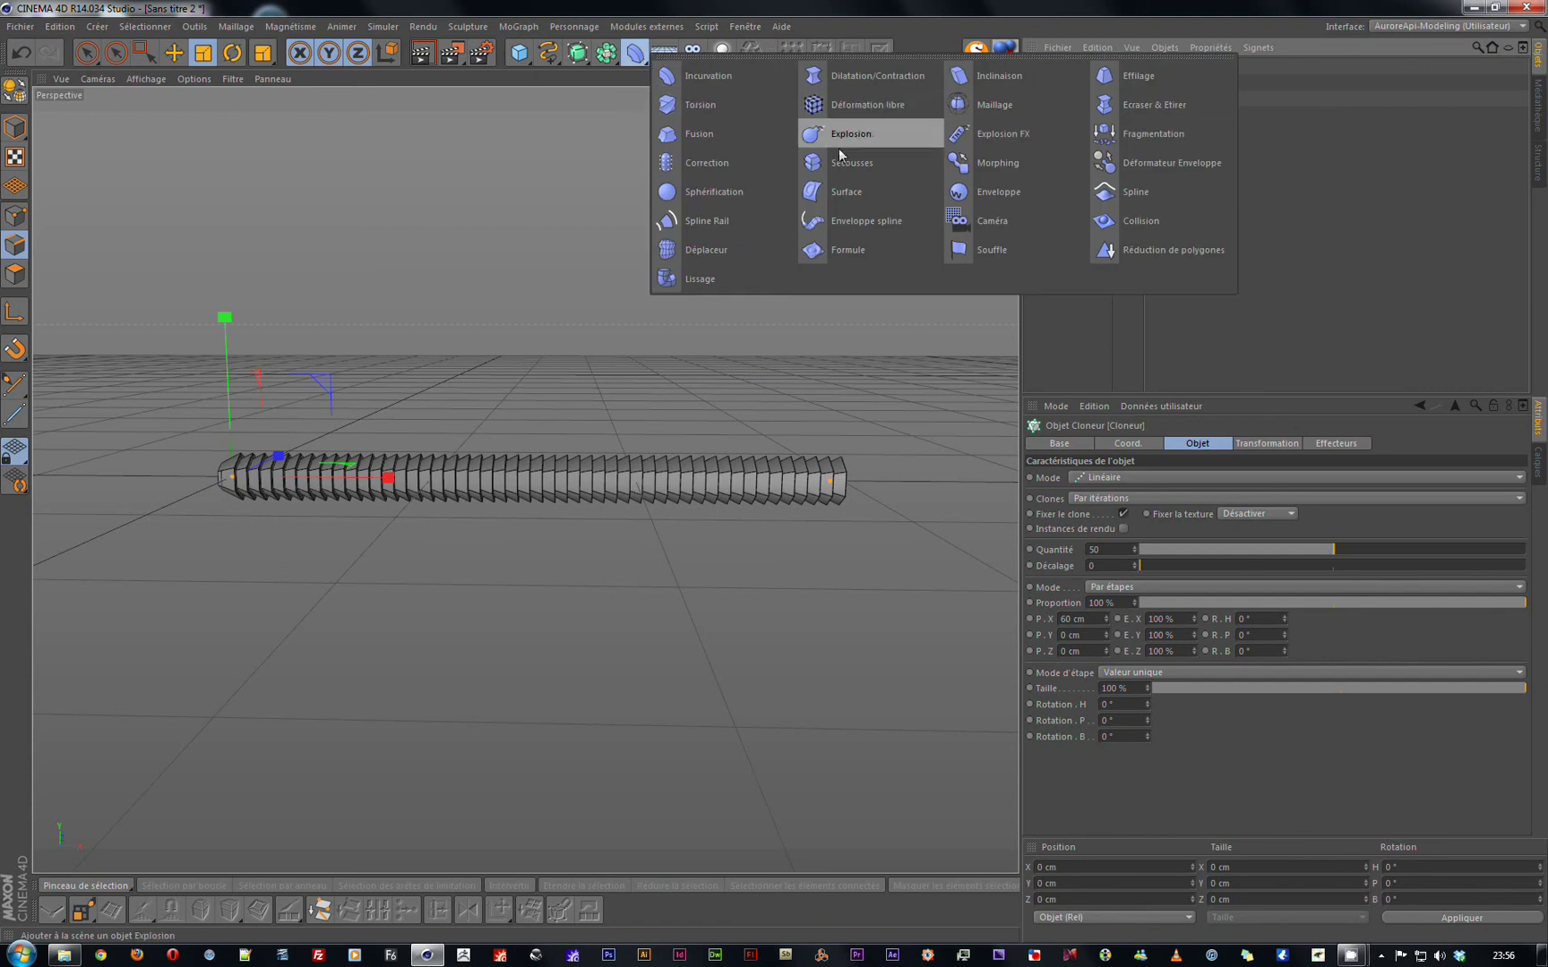
{"action": "left_click", "coordinate": [846, 220]}
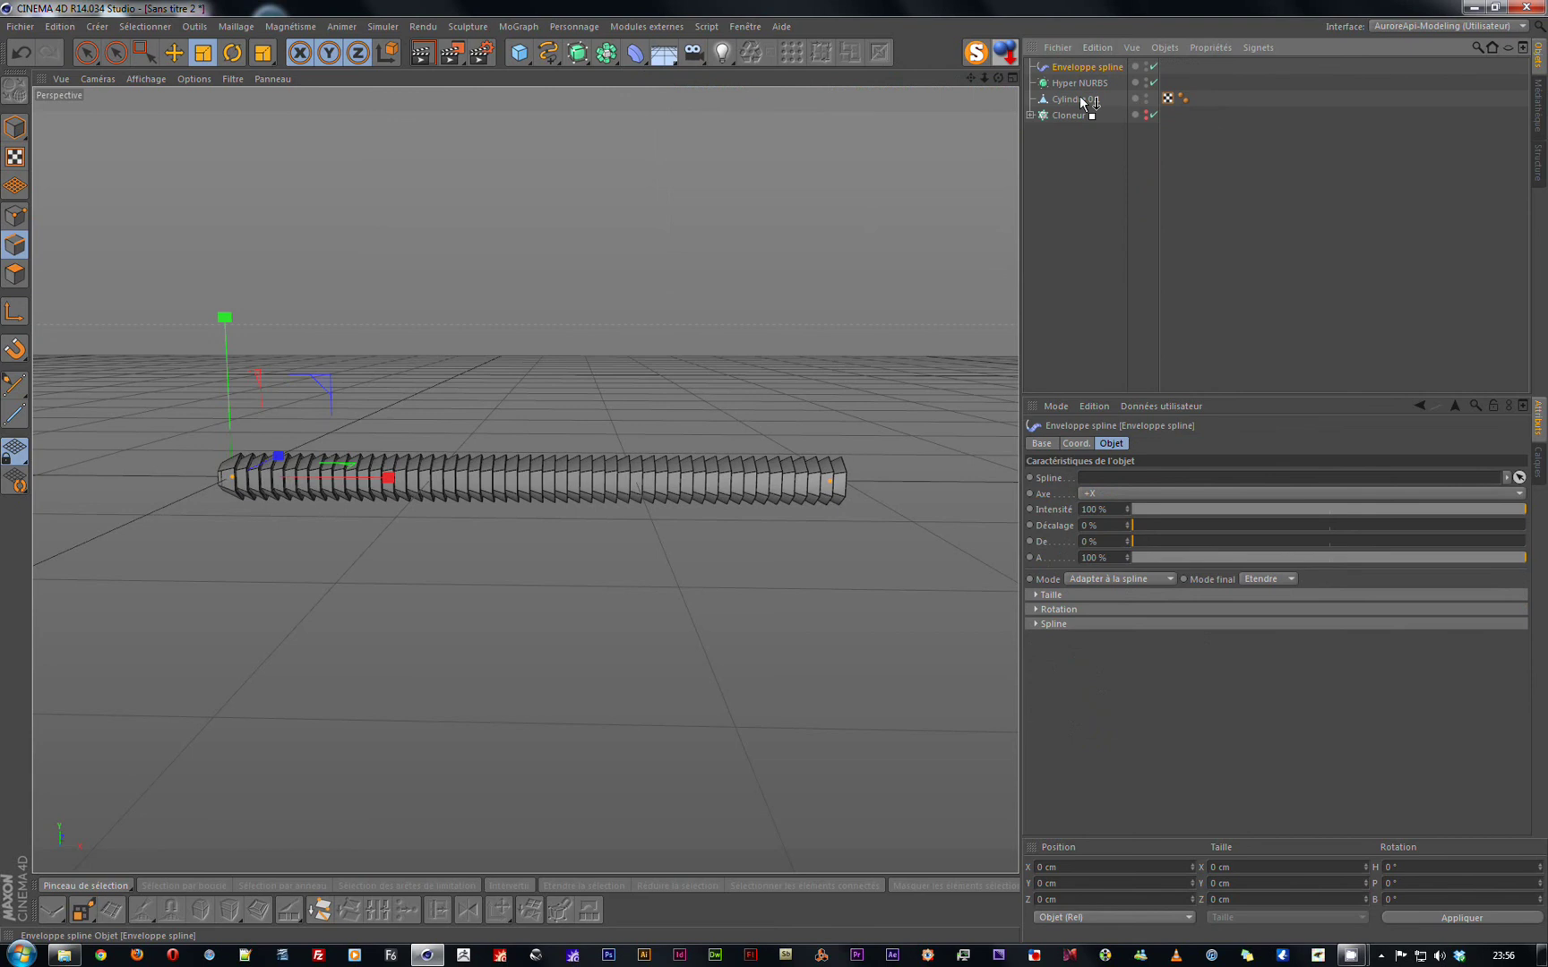
{"action": "left_click_drag", "start_coordinate": [1080, 97], "coordinate": [1080, 98]}
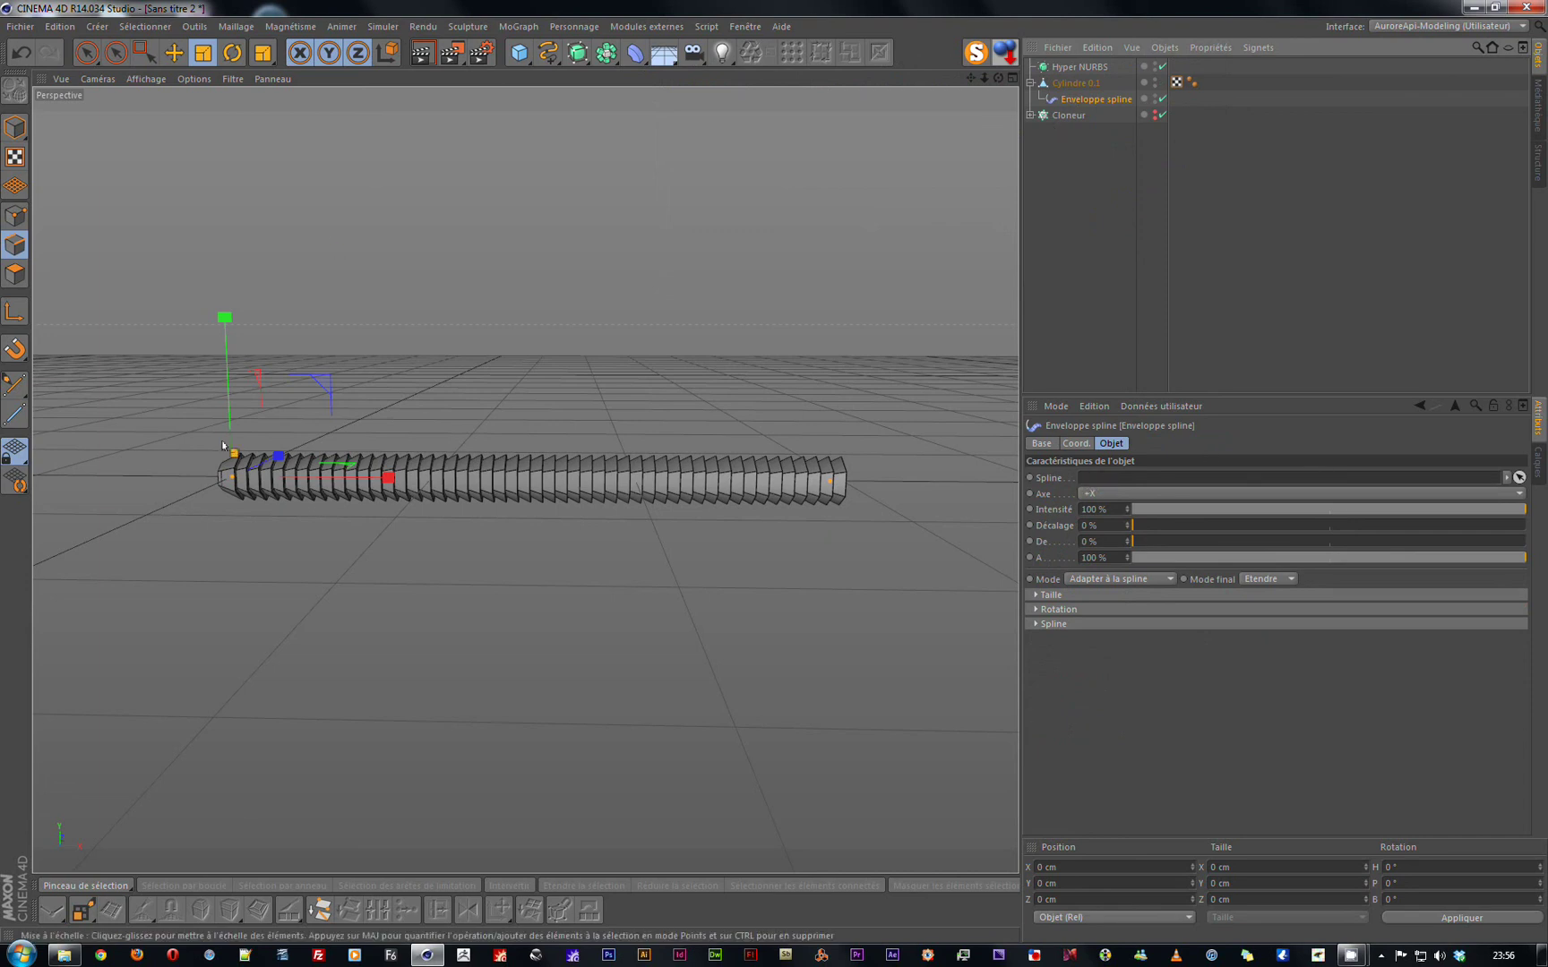
Draw a wavy seven-point cubic spline in the front view above the merged mesh, from its start to about X 3060 cm.
{"action": "key", "text": "F4"}
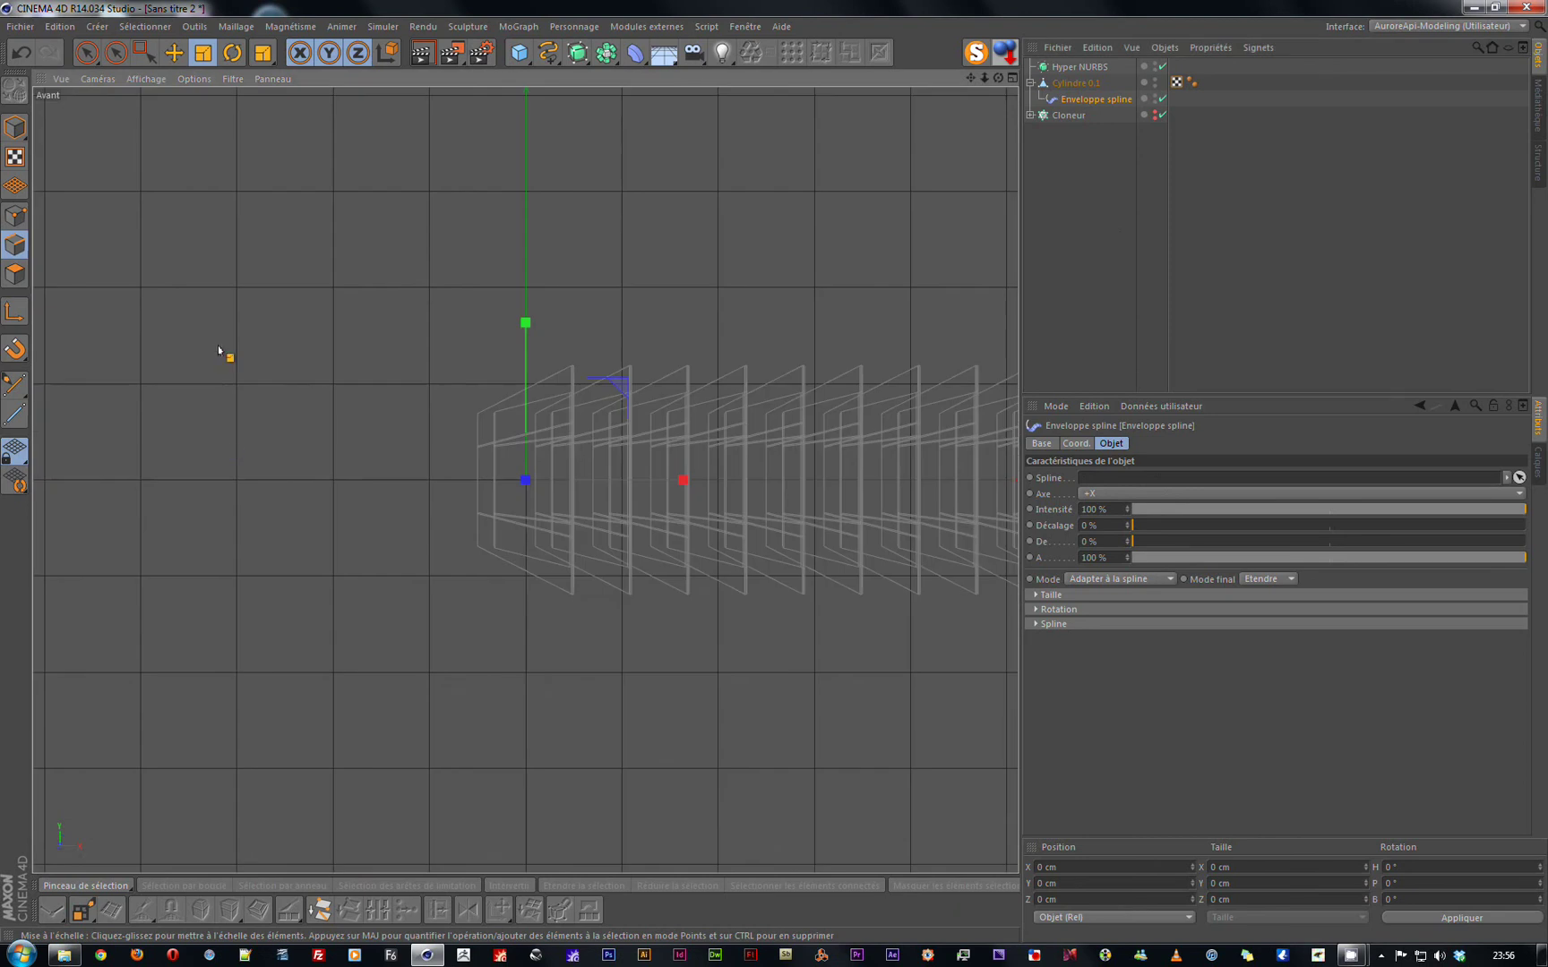
{"action": "scroll", "coordinate": [550, 600], "scroll_direction": "down", "scroll_amount": 10}
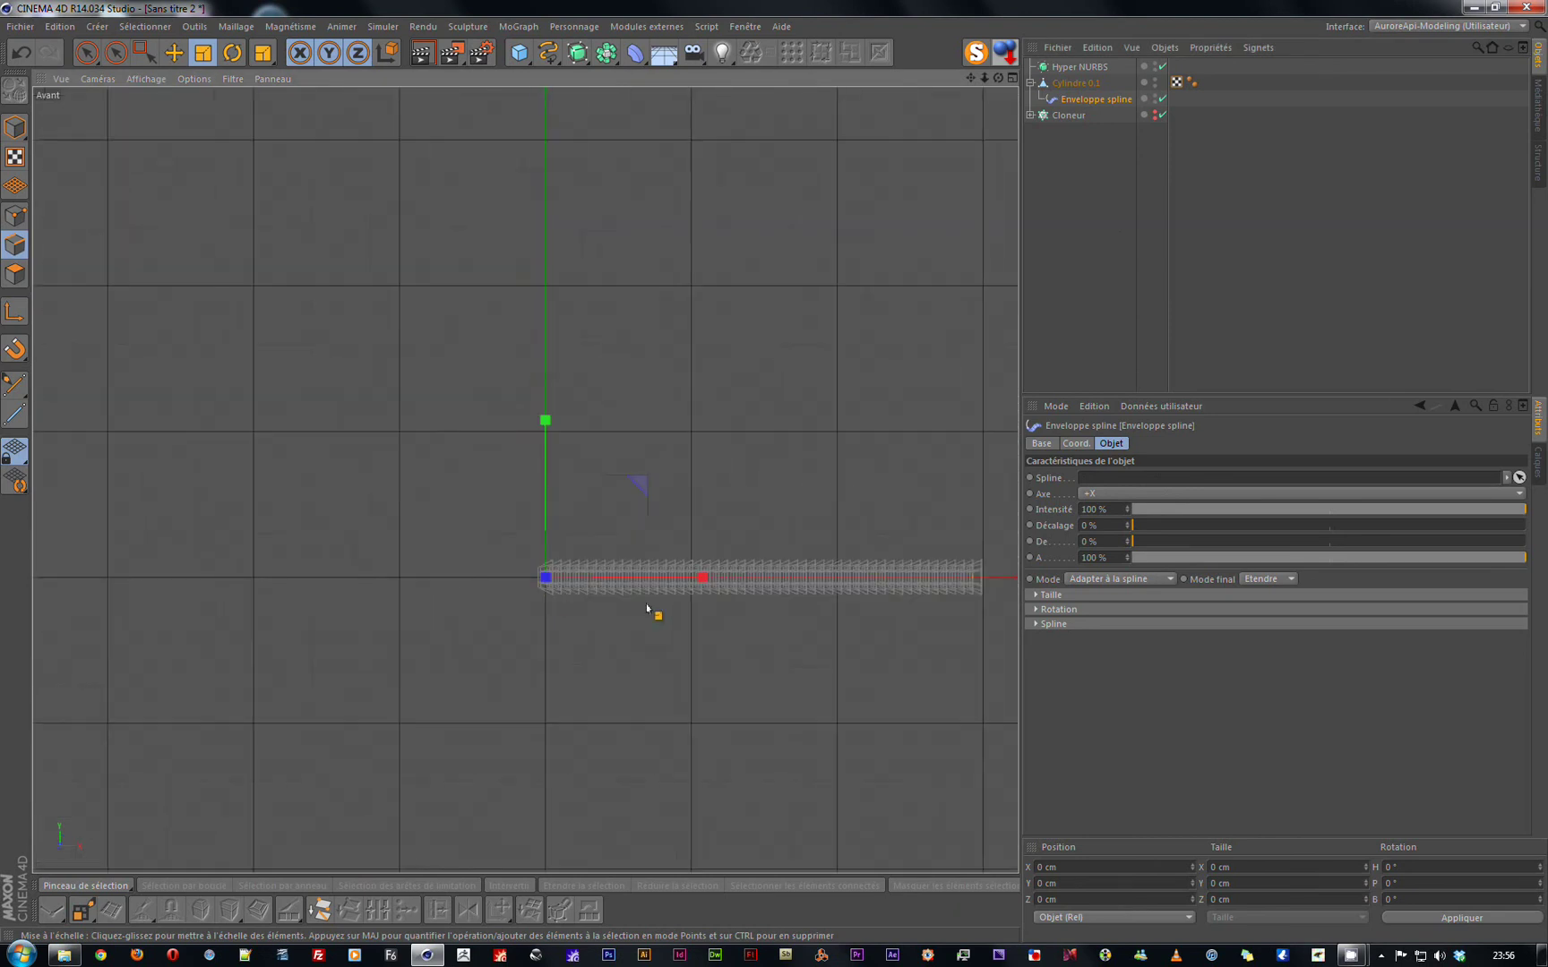
{"action": "middle_click_drag", "start_coordinate": [716, 575], "coordinate": [537, 510], "text": "alt"}
{"action": "scroll", "coordinate": [516, 516], "scroll_direction": "up", "scroll_amount": 5}
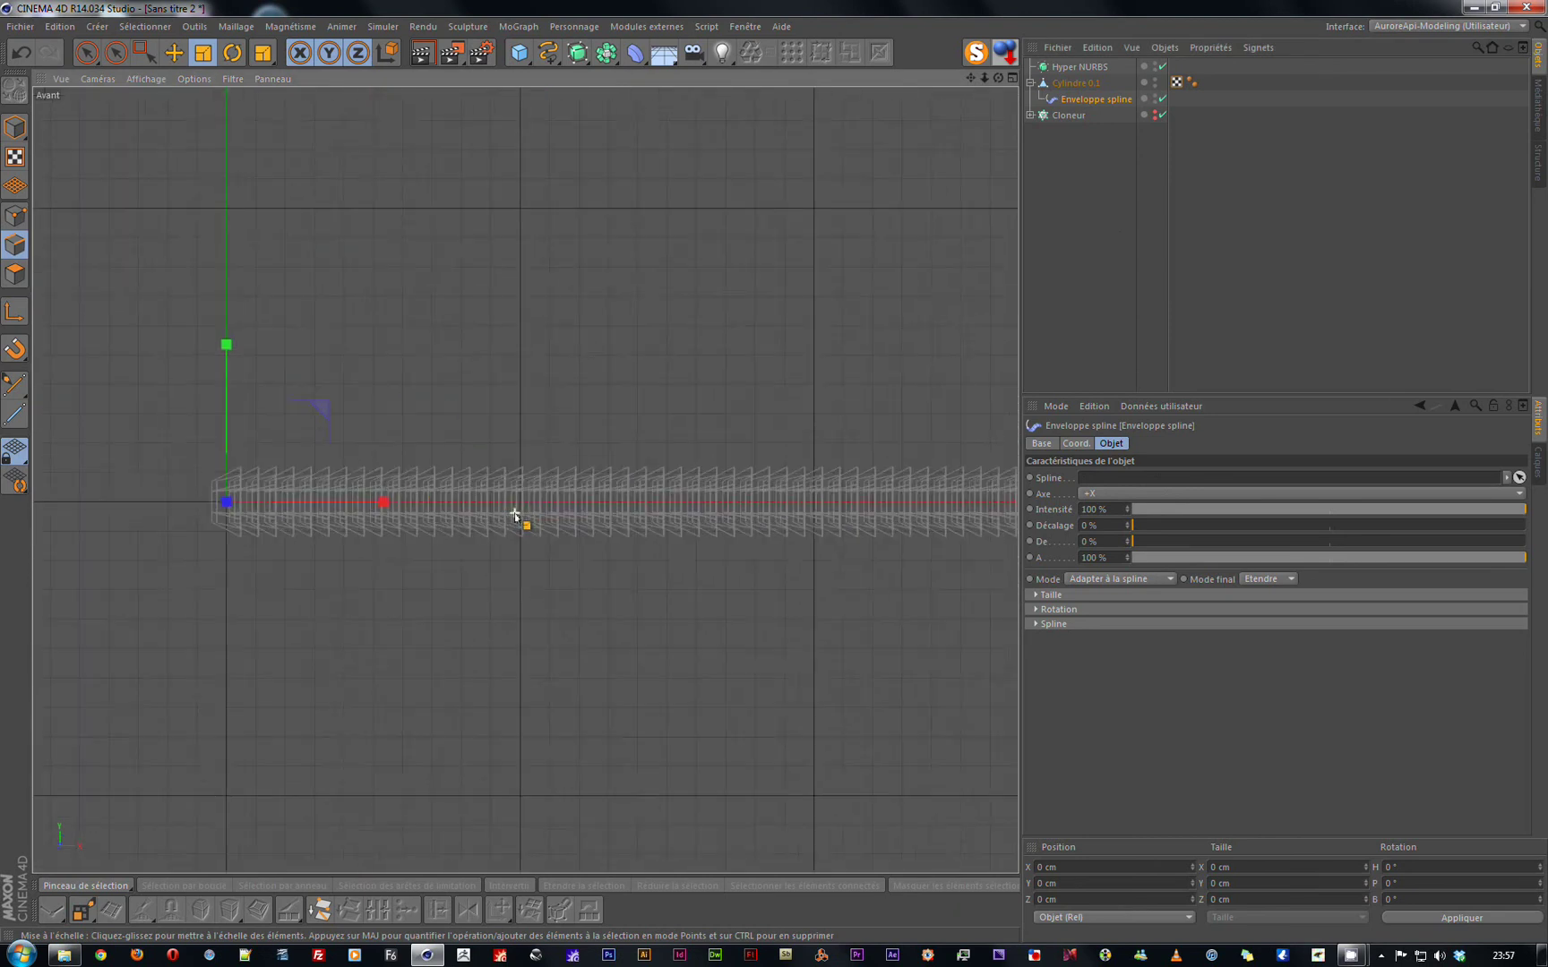
{"action": "scroll", "coordinate": [516, 516], "scroll_direction": "down", "scroll_amount": 3}
{"action": "scroll", "coordinate": [515, 516], "scroll_direction": "up", "scroll_amount": 1}
{"action": "middle_click_drag", "start_coordinate": [732, 517], "coordinate": [684, 518], "text": "alt"}
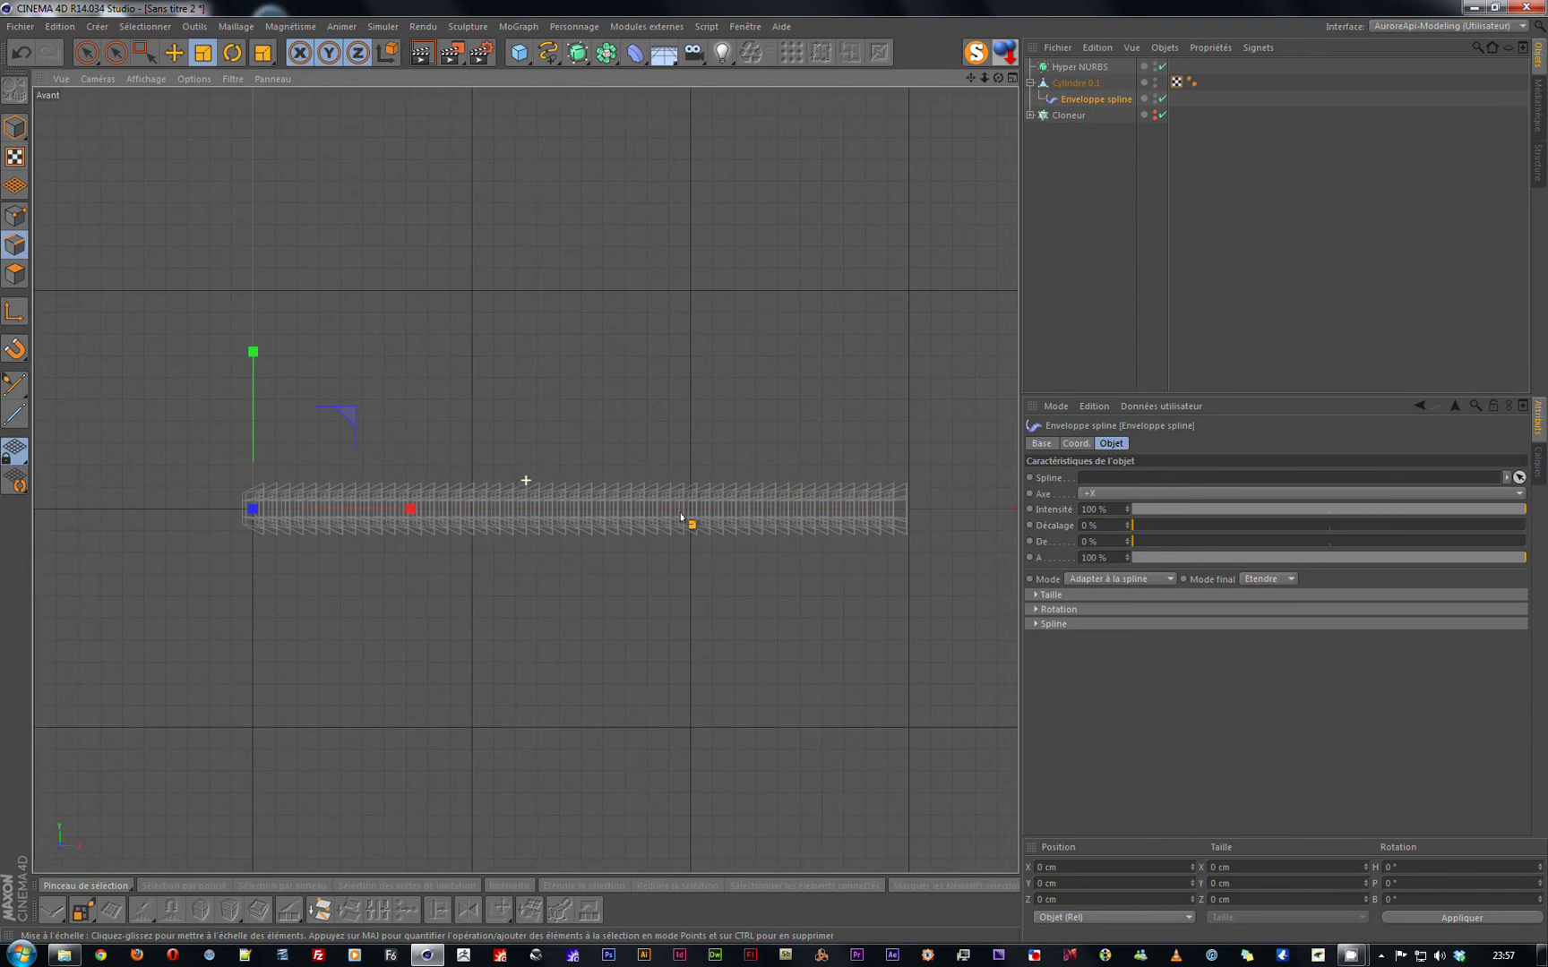
{"action": "left_click", "coordinate": [548, 62]}
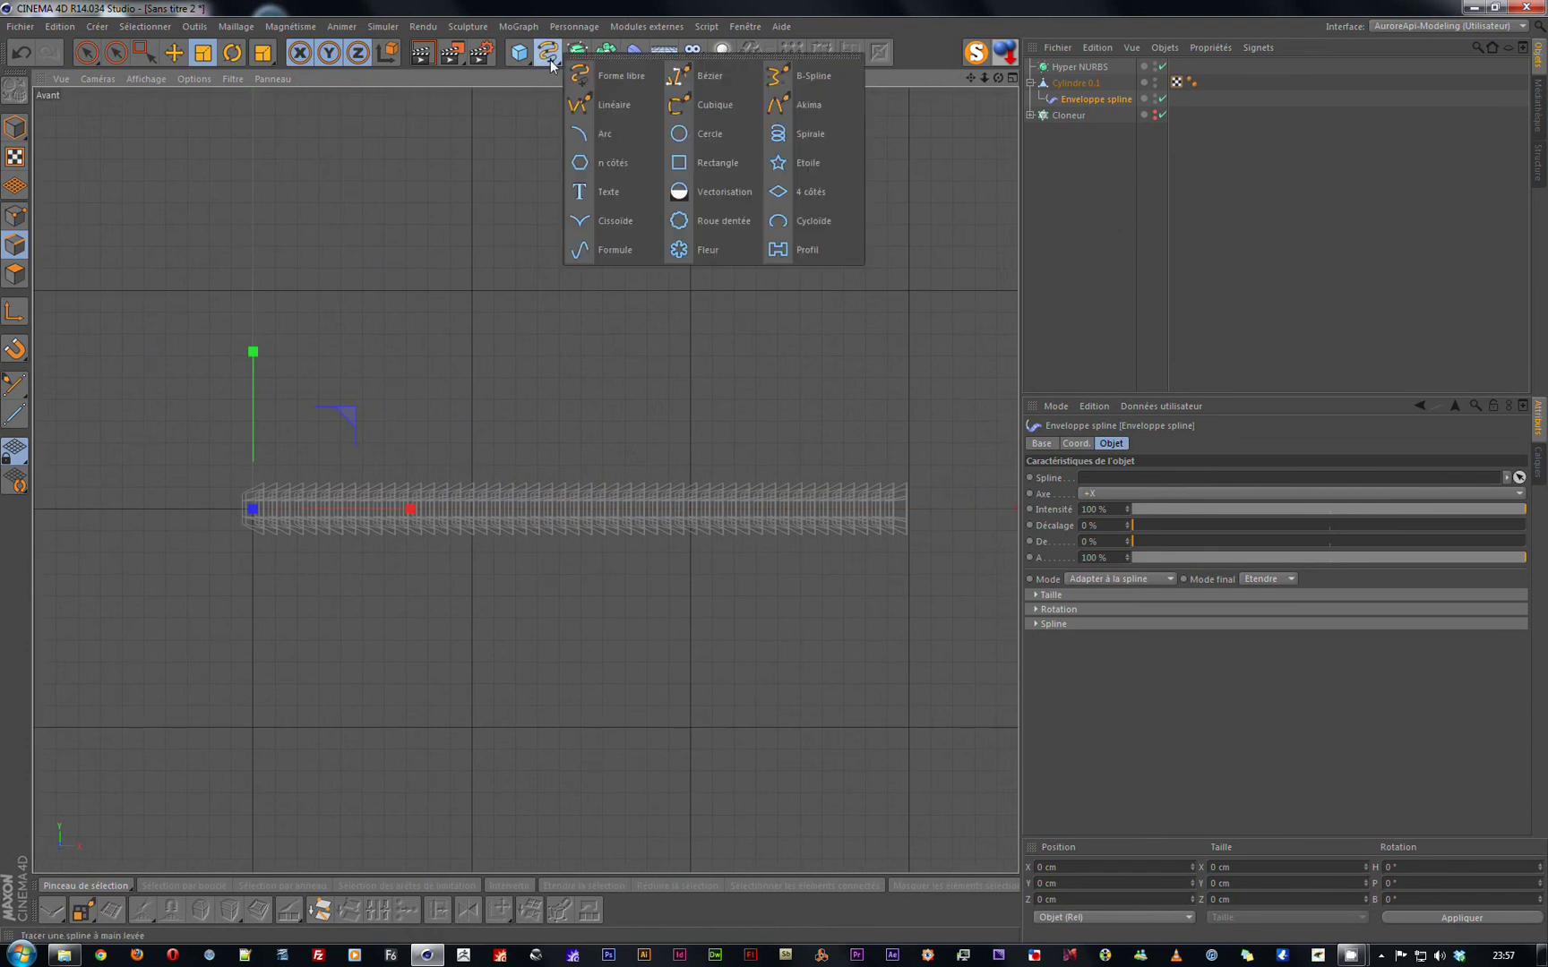
{"action": "left_click", "coordinate": [721, 111]}
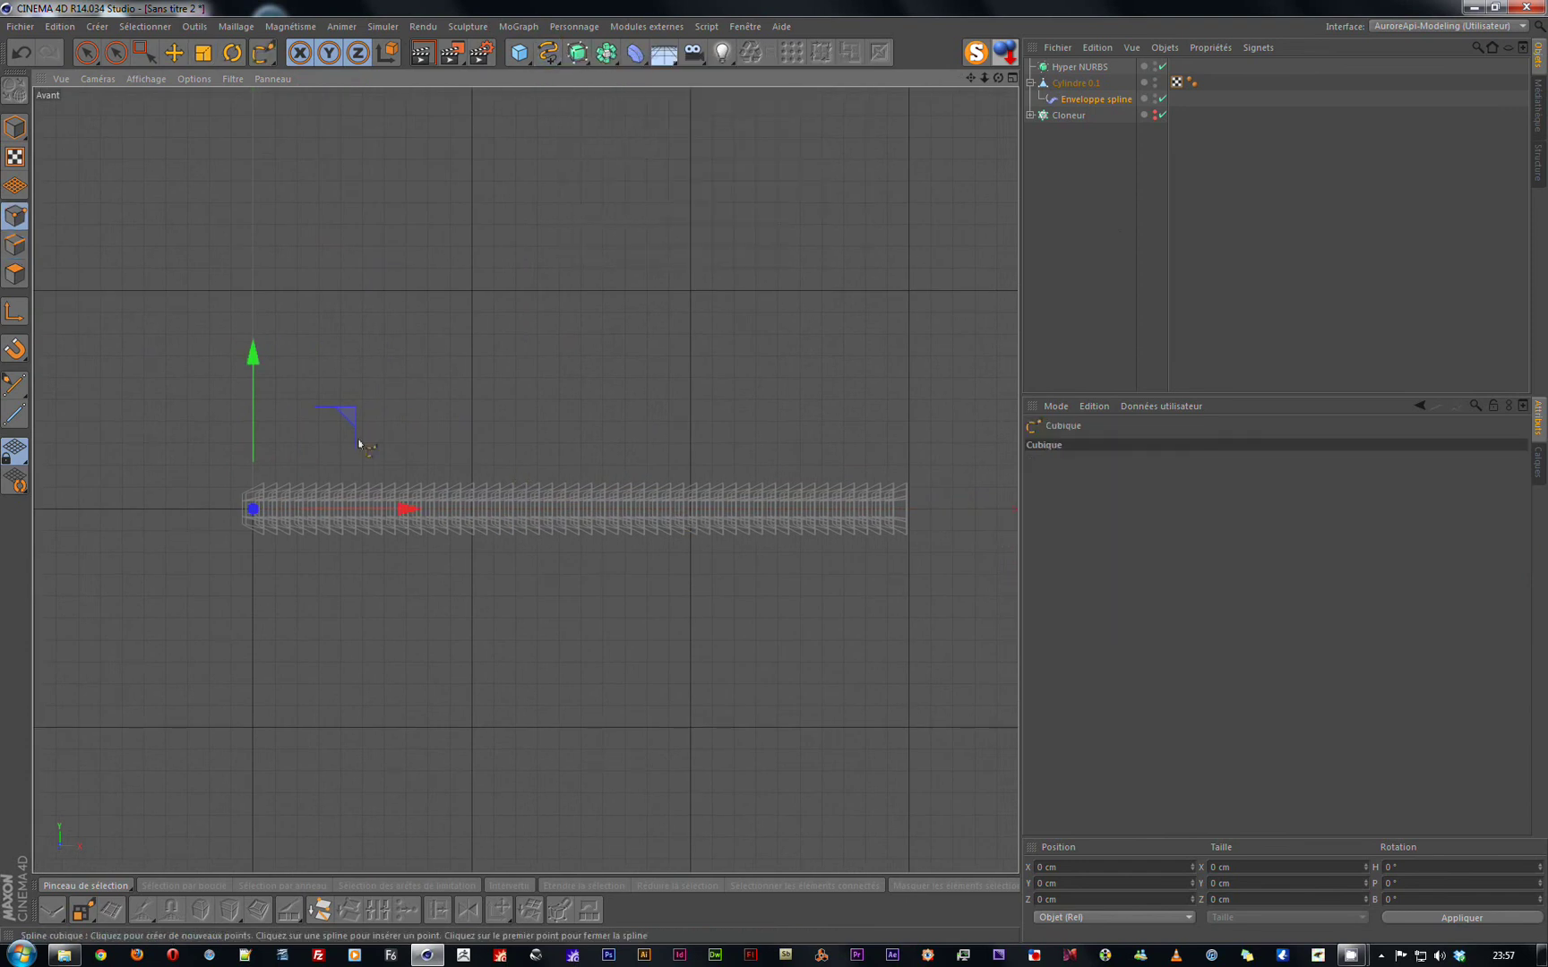
{"action": "left_click", "coordinate": [252, 473]}
{"action": "left_click", "coordinate": [363, 426]}
{"action": "left_click", "coordinate": [471, 457]}
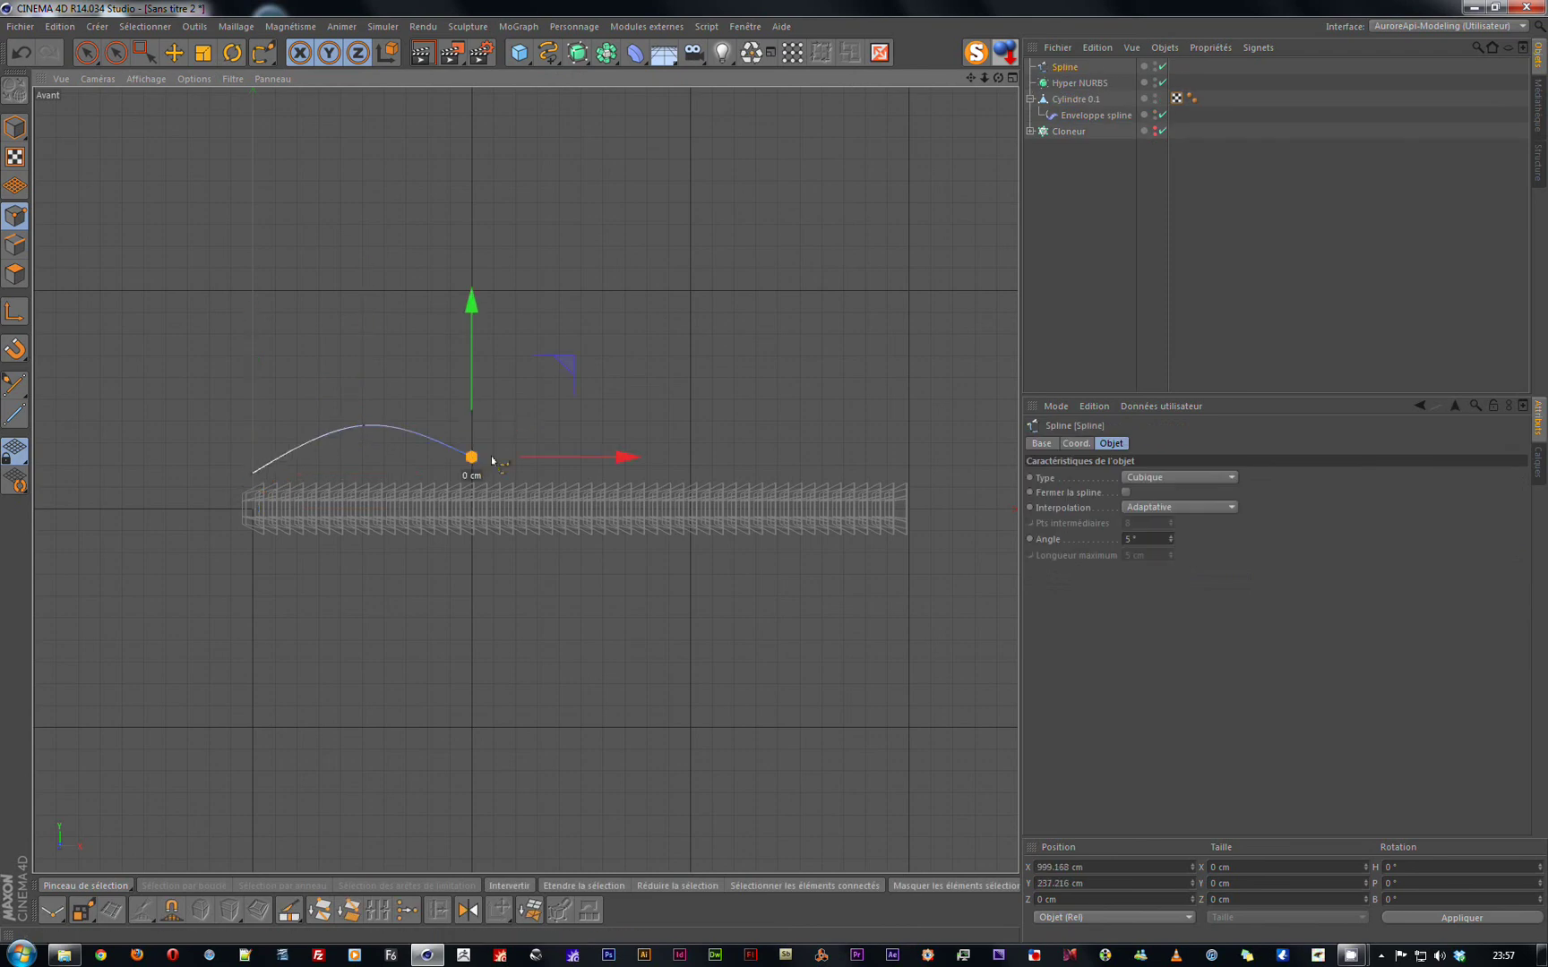
{"action": "left_click", "coordinate": [609, 414]}
{"action": "left_click", "coordinate": [697, 452]}
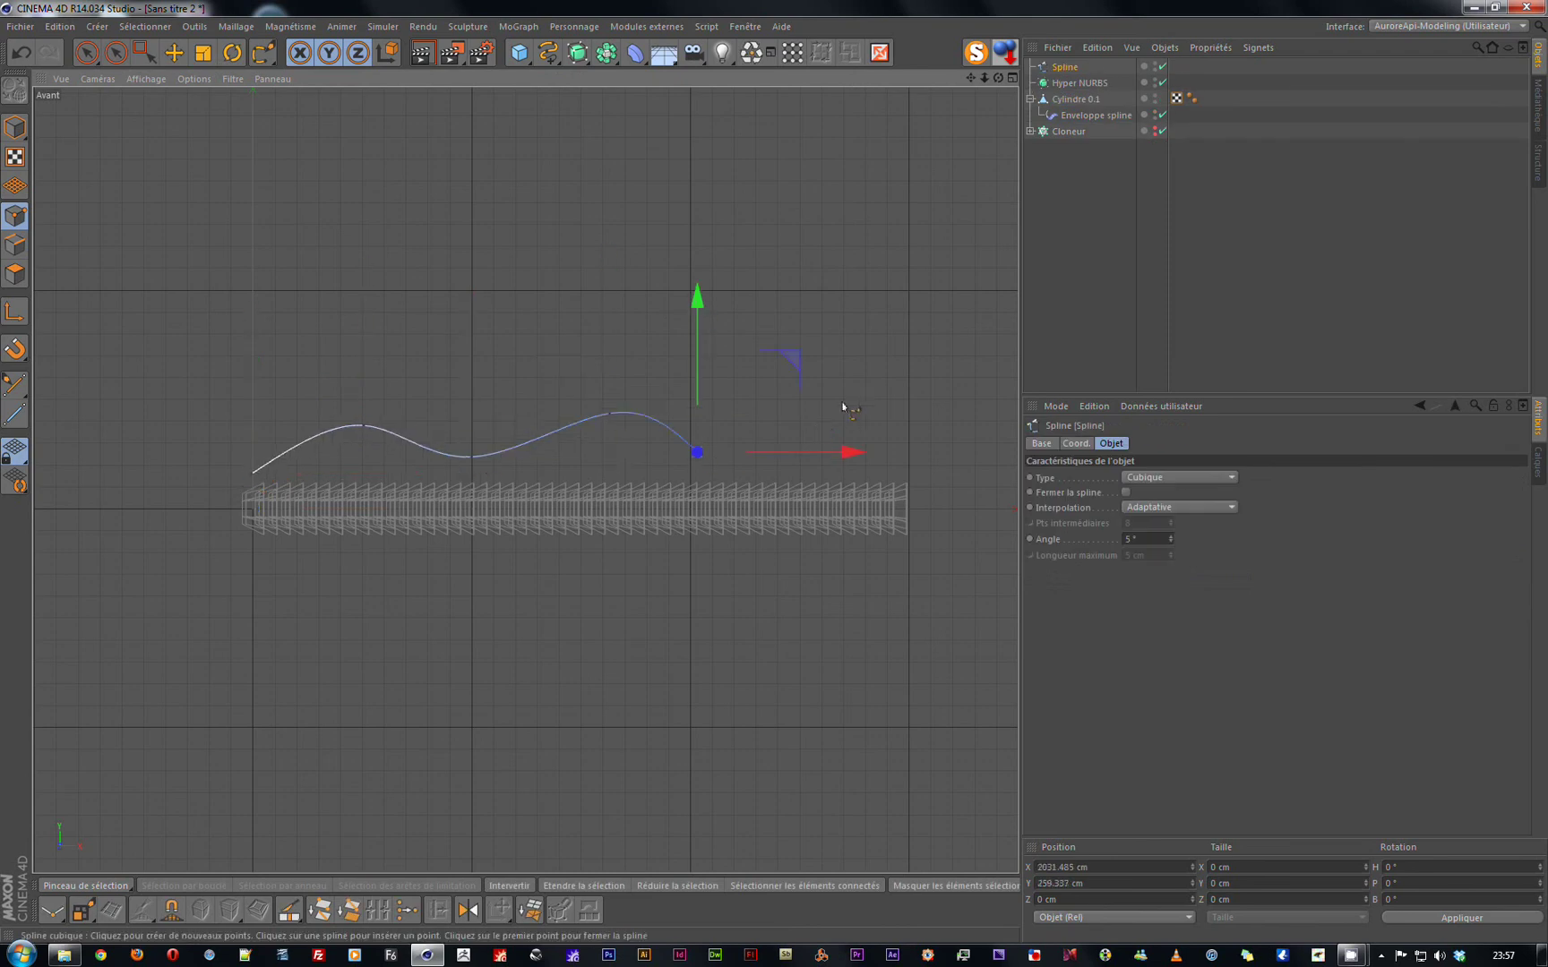
{"action": "left_click", "coordinate": [844, 403]}
{"action": "left_click", "coordinate": [922, 455]}
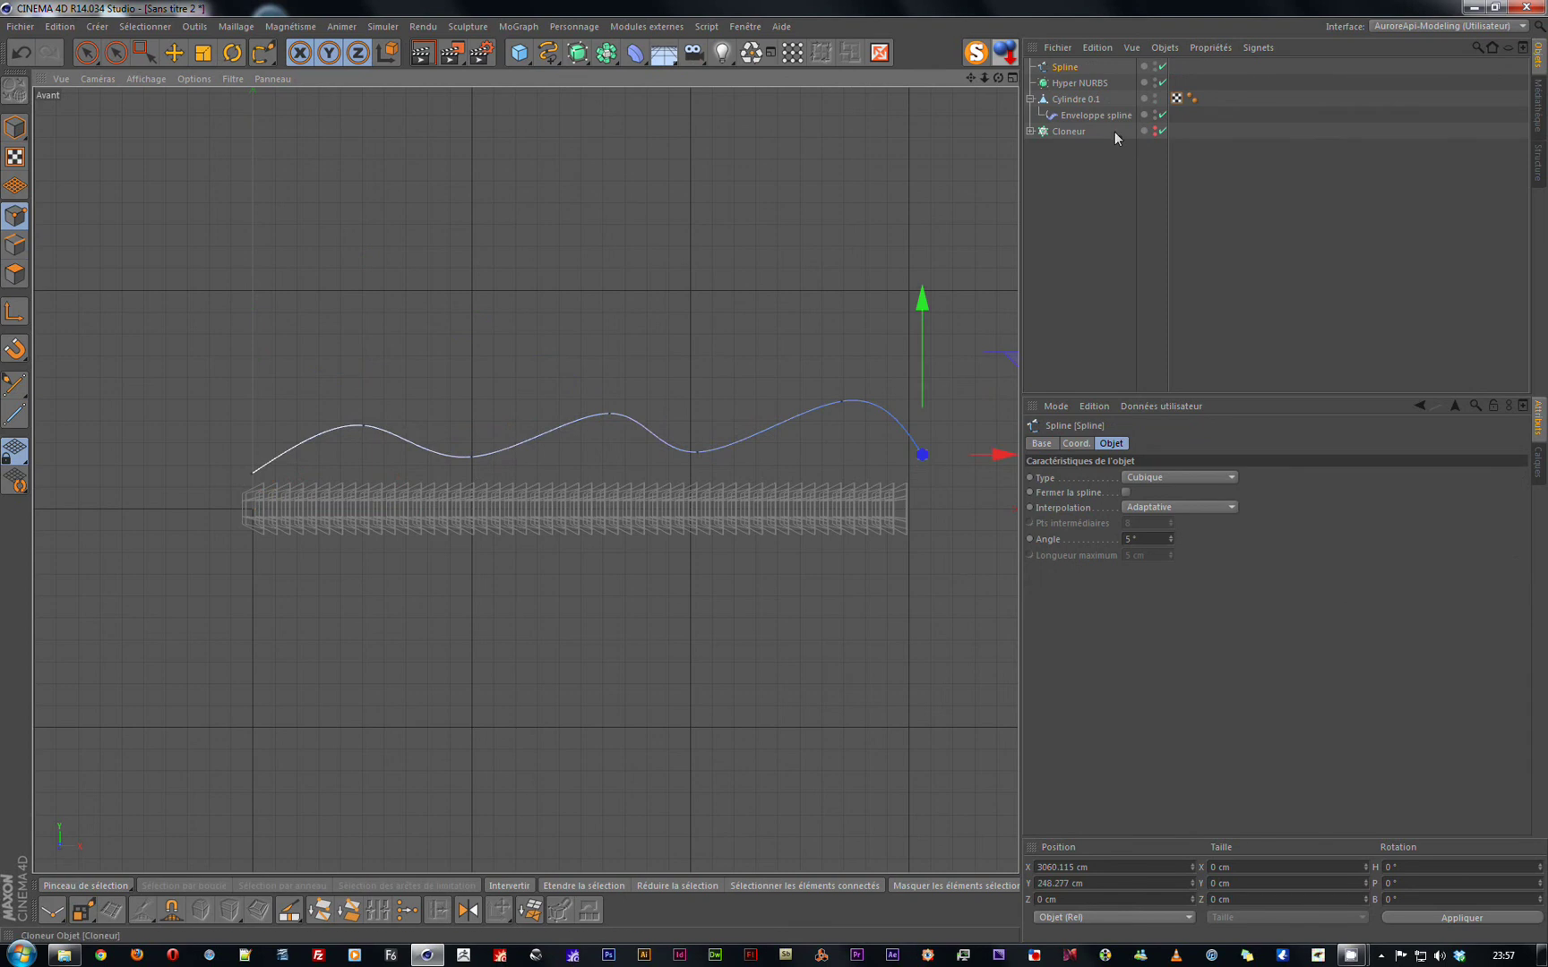
Return to the perspective view and assign the drawn spline as the path of the Enveloppe spline deformer.
{"action": "key", "text": "F1"}
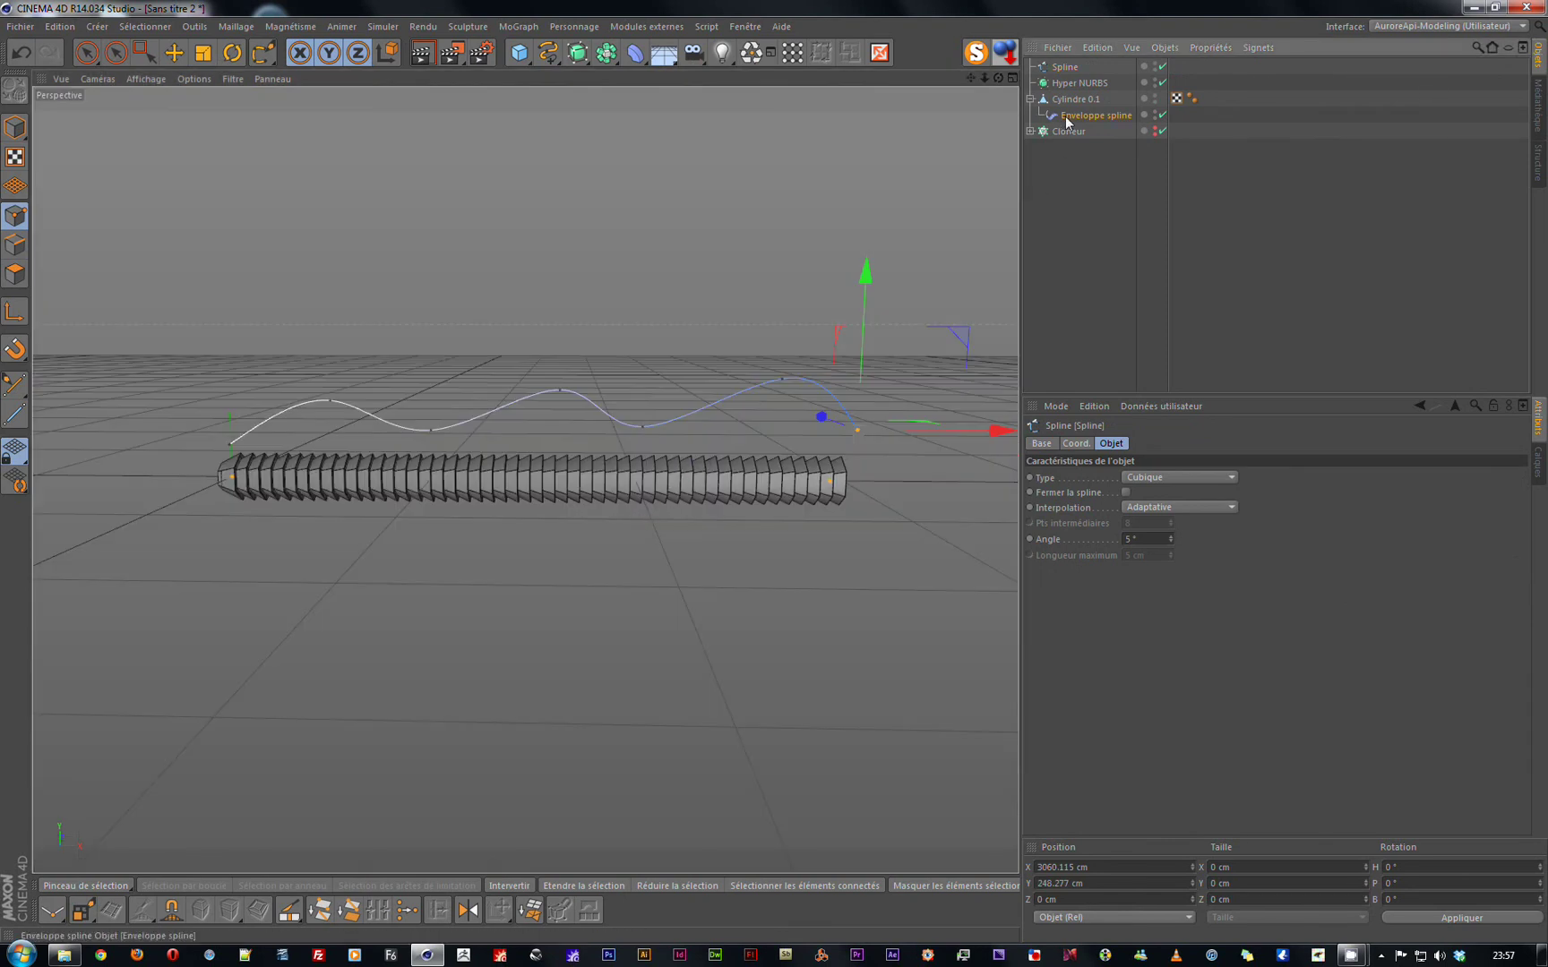
{"action": "left_click", "coordinate": [1096, 115]}
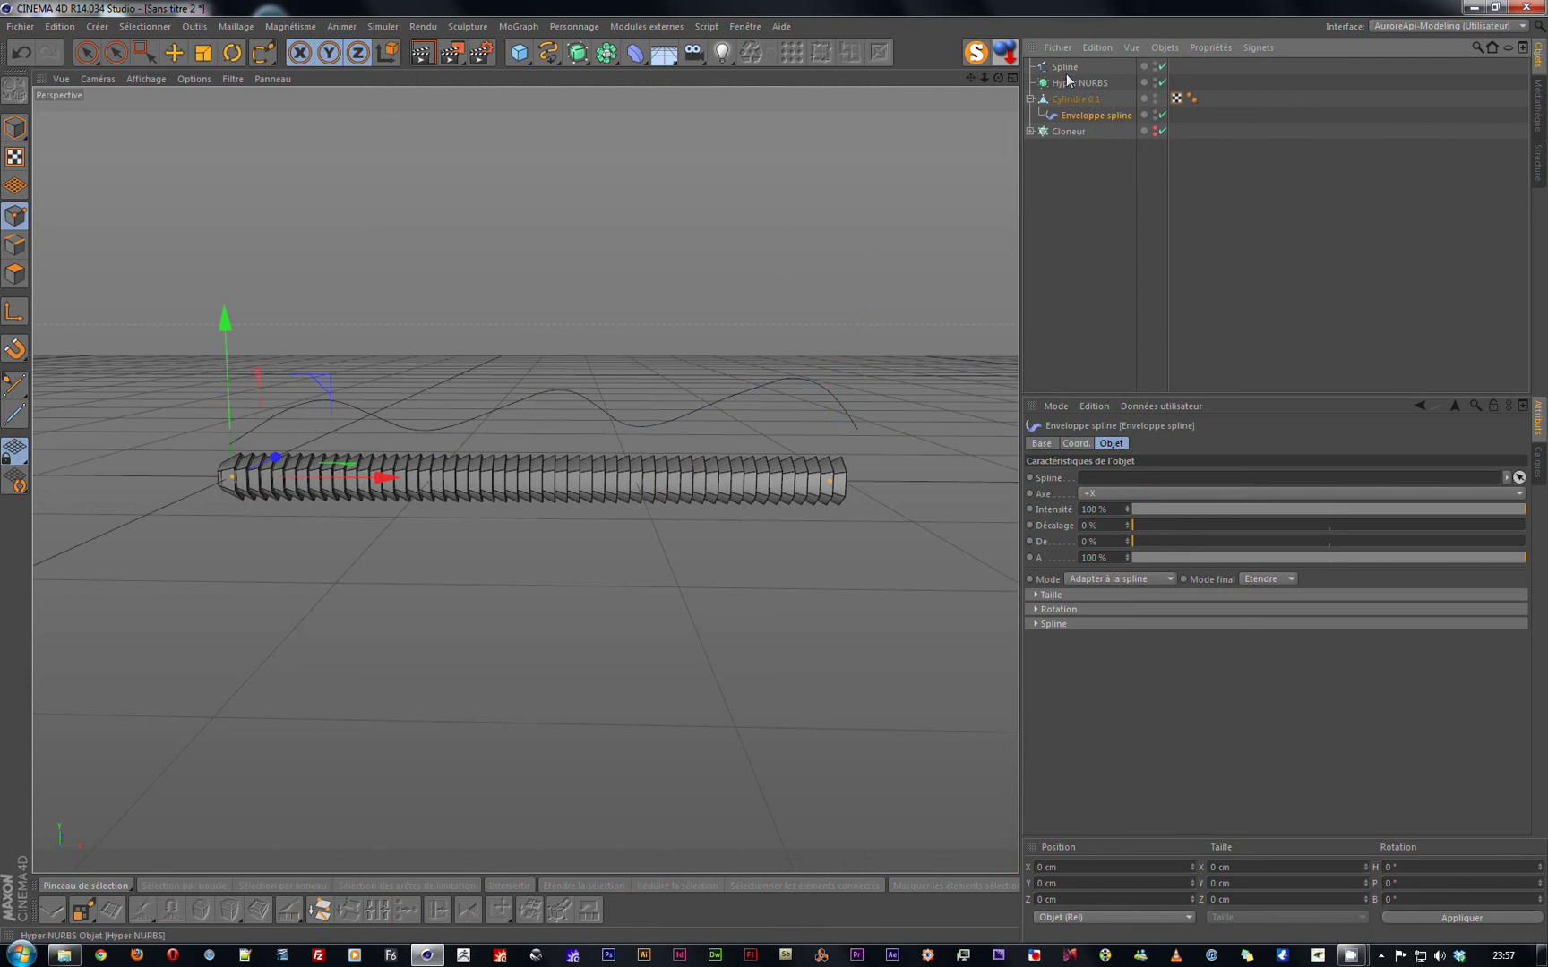
{"action": "left_click_drag", "start_coordinate": [1065, 68], "coordinate": [1099, 481]}
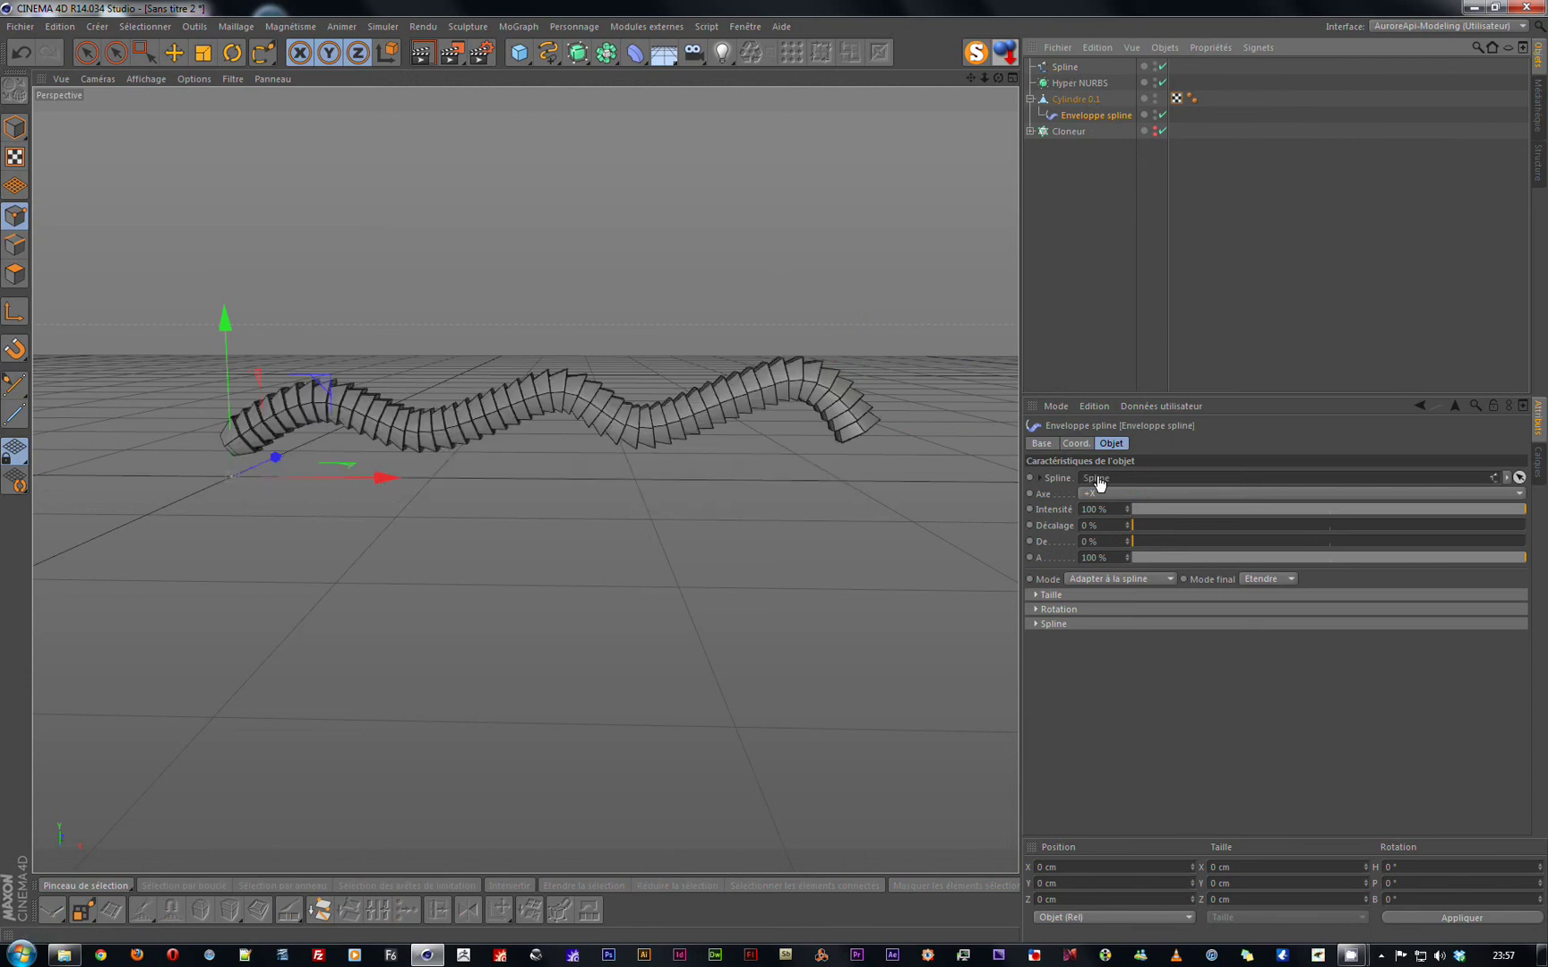
{"action": "mouse_move", "coordinate": [697, 458]}
{"action": "left_mouse_down", "text": "alt"}
{"action": "mouse_move", "coordinate": [272, 496]}
{"action": "mouse_move", "coordinate": [277, 439]}
{"action": "mouse_move", "coordinate": [652, 400]}
{"action": "left_mouse_up", "text": "alt"}
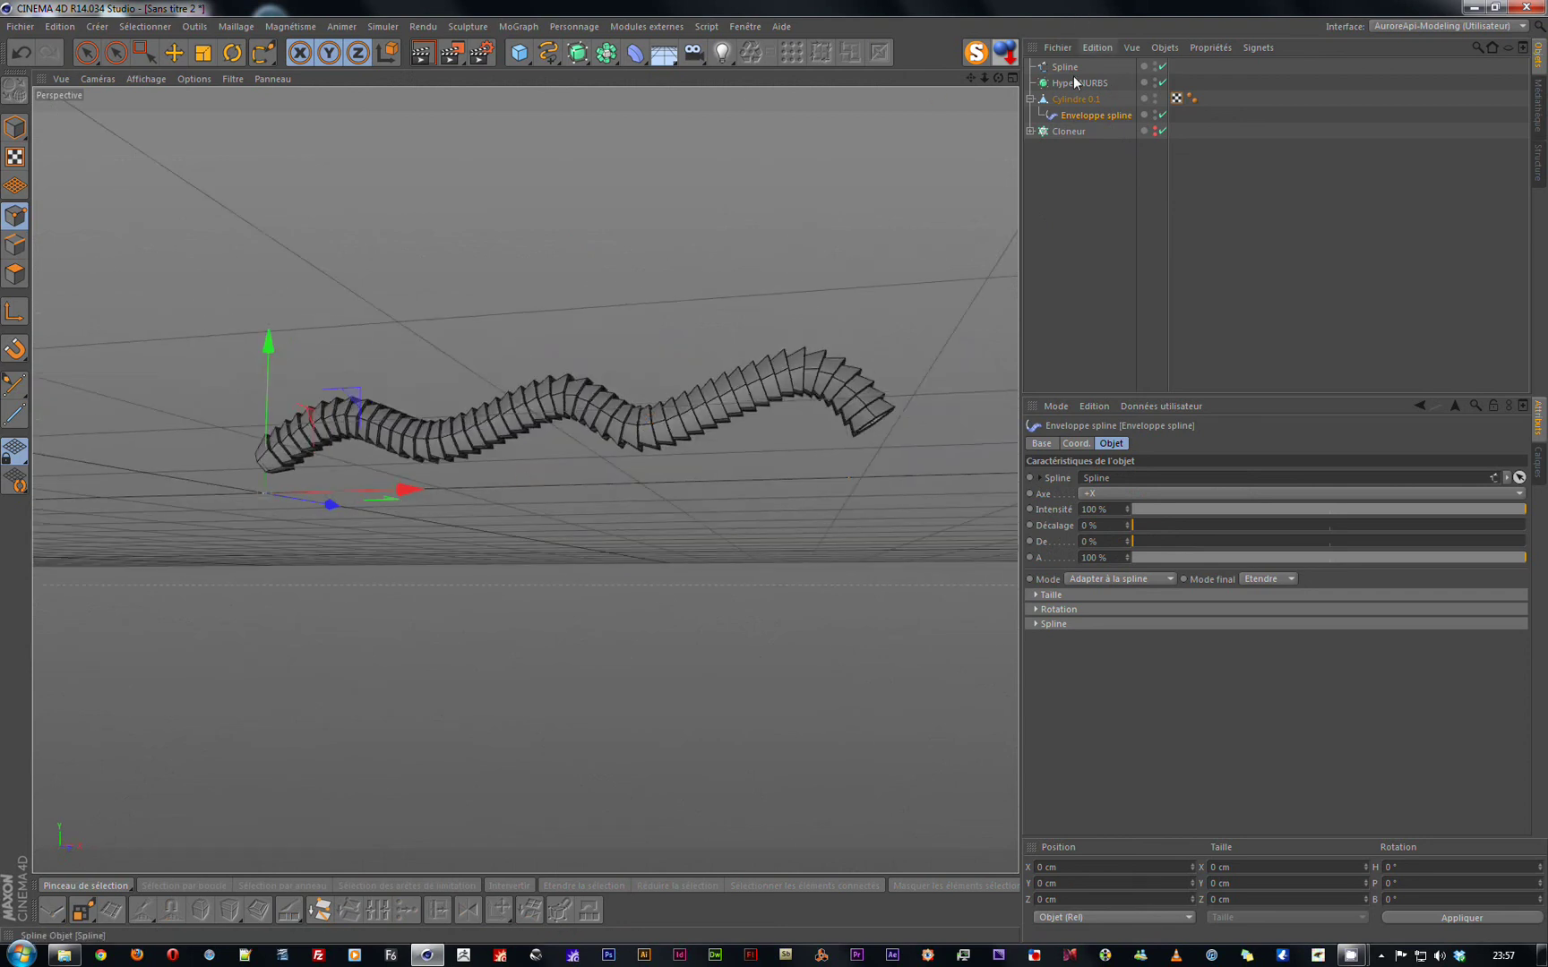
Make Cylindre 0.1 a child of Hyper NURBS and switch the viewport display to shading without wireframe lines.
{"action": "left_click_drag", "start_coordinate": [1072, 101], "coordinate": [1072, 83]}
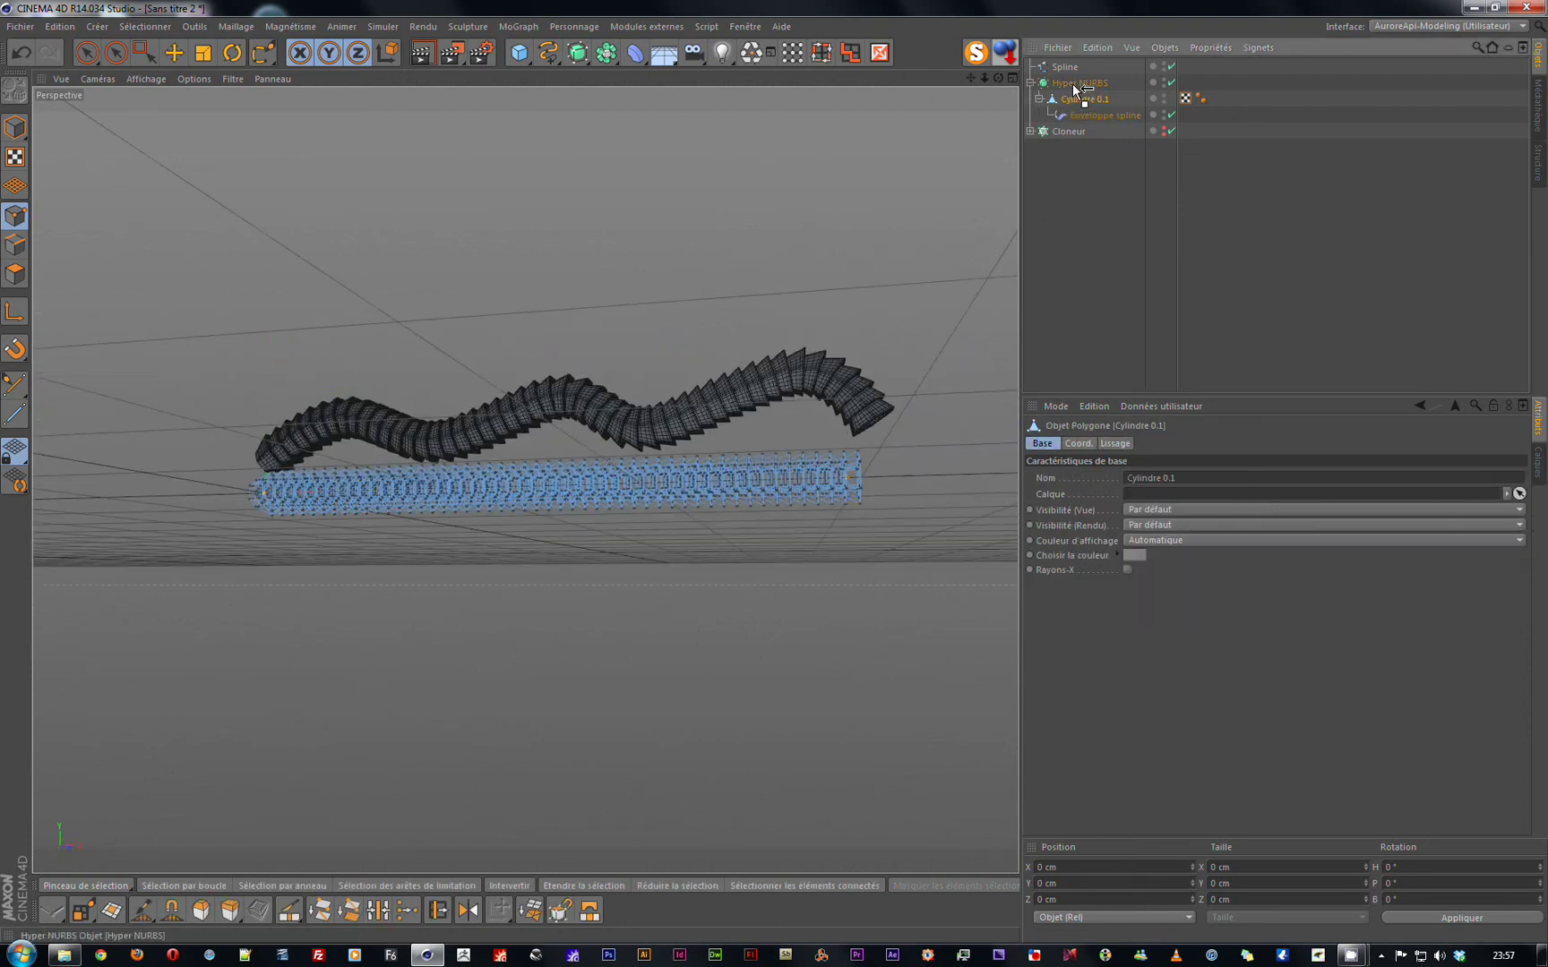
{"action": "left_click", "coordinate": [1085, 209]}
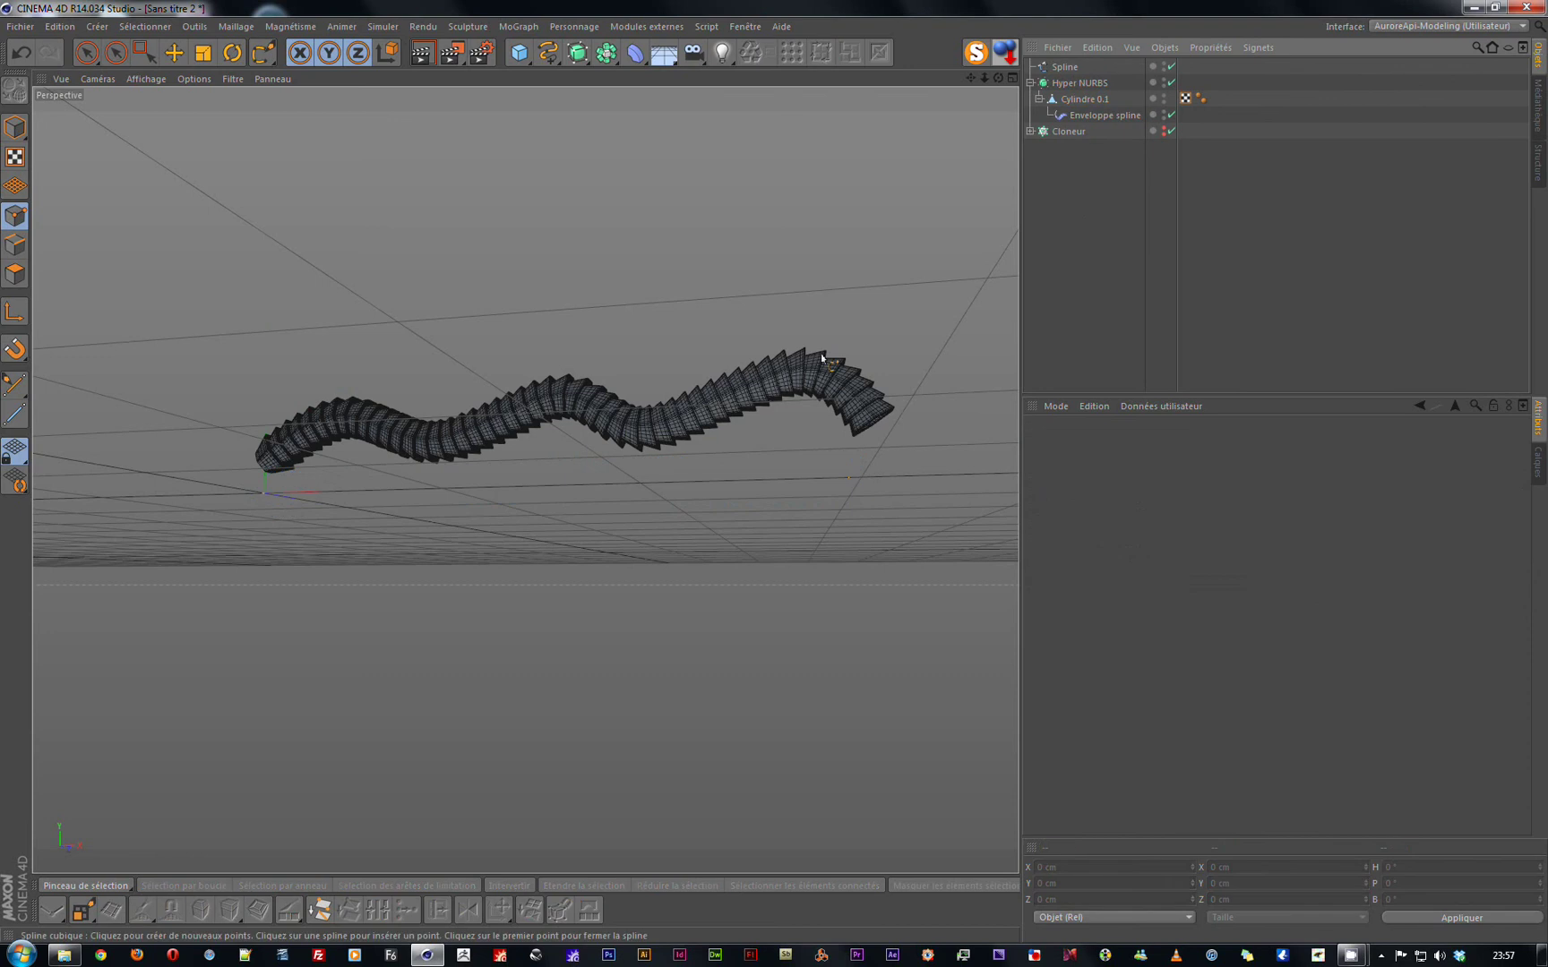
{"action": "left_click_drag", "start_coordinate": [799, 356], "coordinate": [700, 410], "text": "alt"}
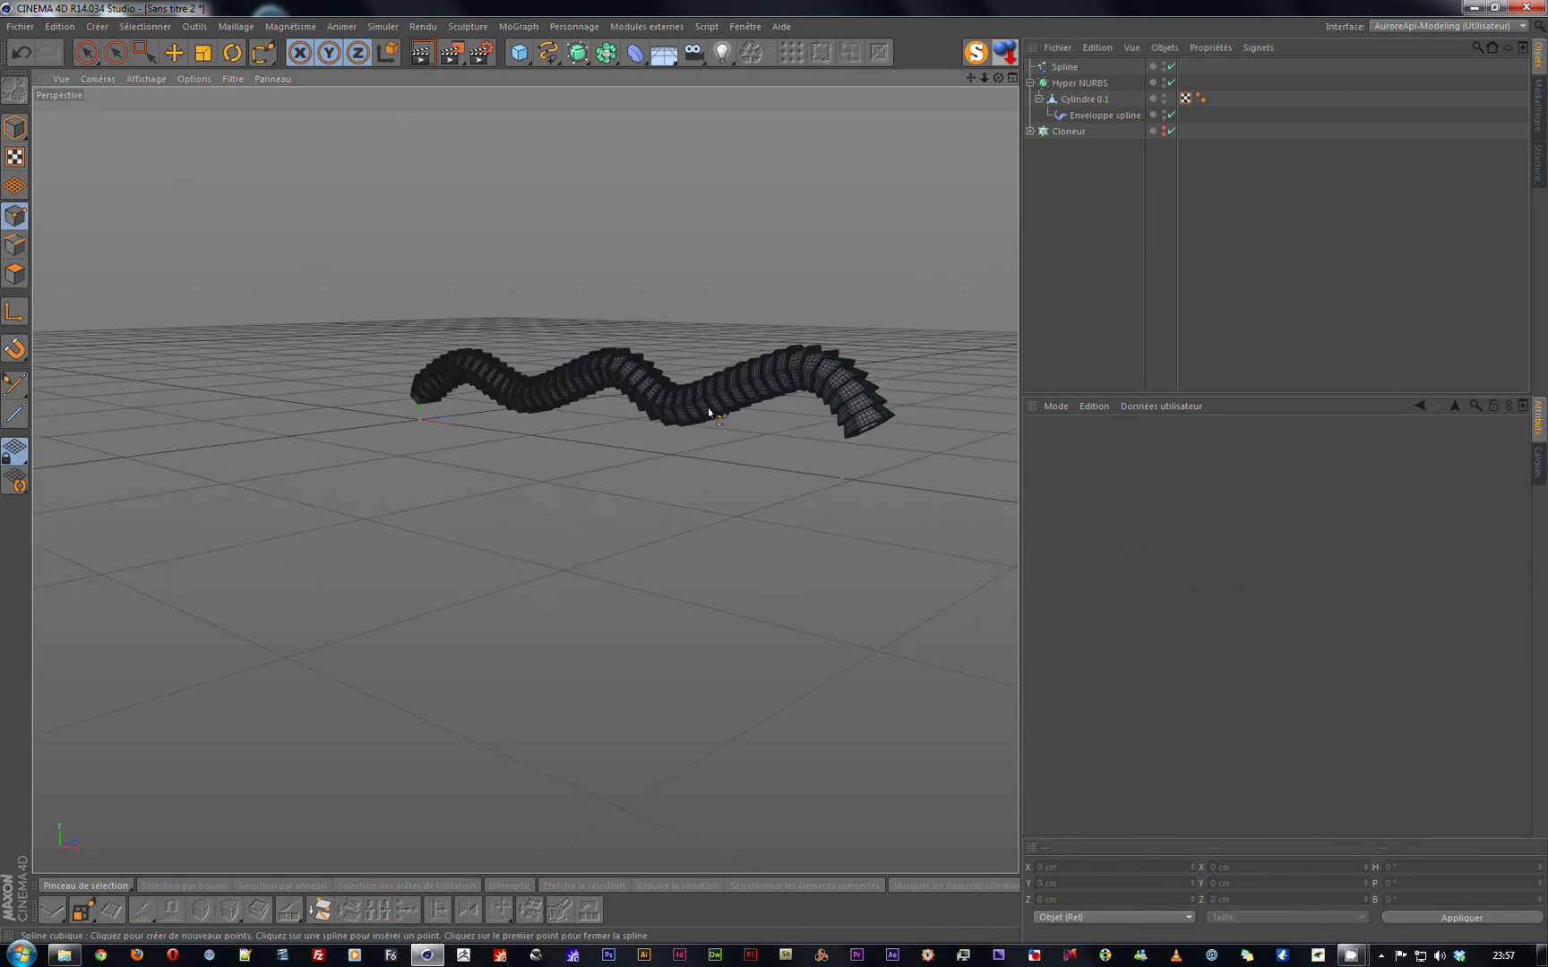
{"action": "left_click", "coordinate": [145, 79]}
{"action": "left_click", "coordinate": [150, 104]}
{"action": "left_click_drag", "start_coordinate": [560, 429], "coordinate": [710, 416], "text": "alt"}
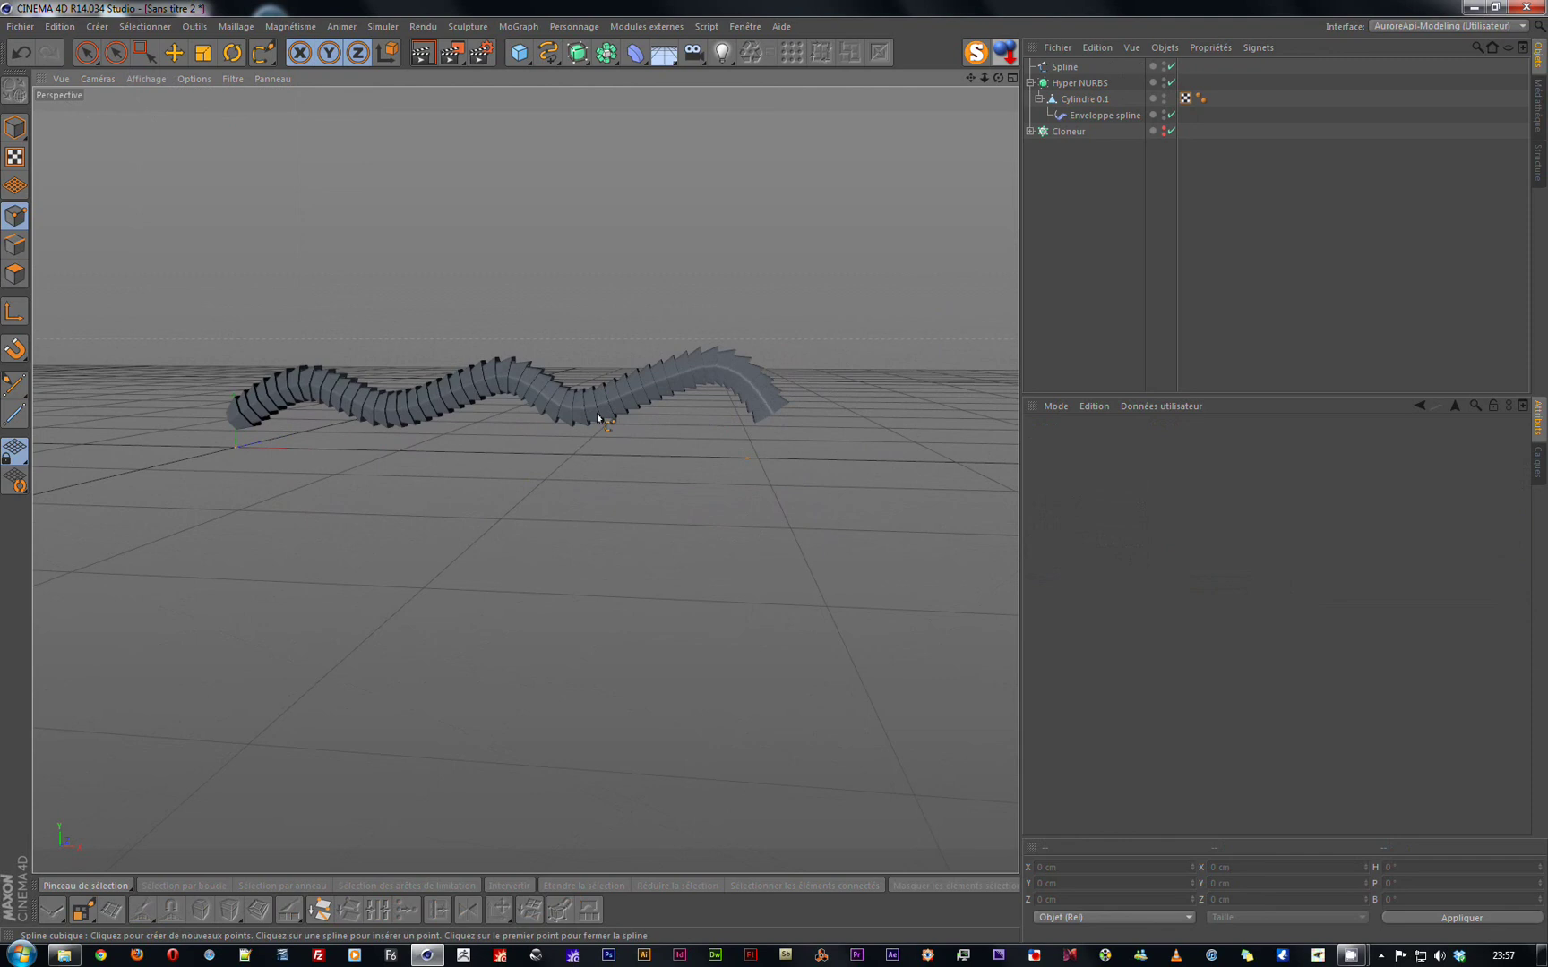
Lower the spline's end point to about Y -32 cm.
{"action": "left_click", "coordinate": [1108, 115]}
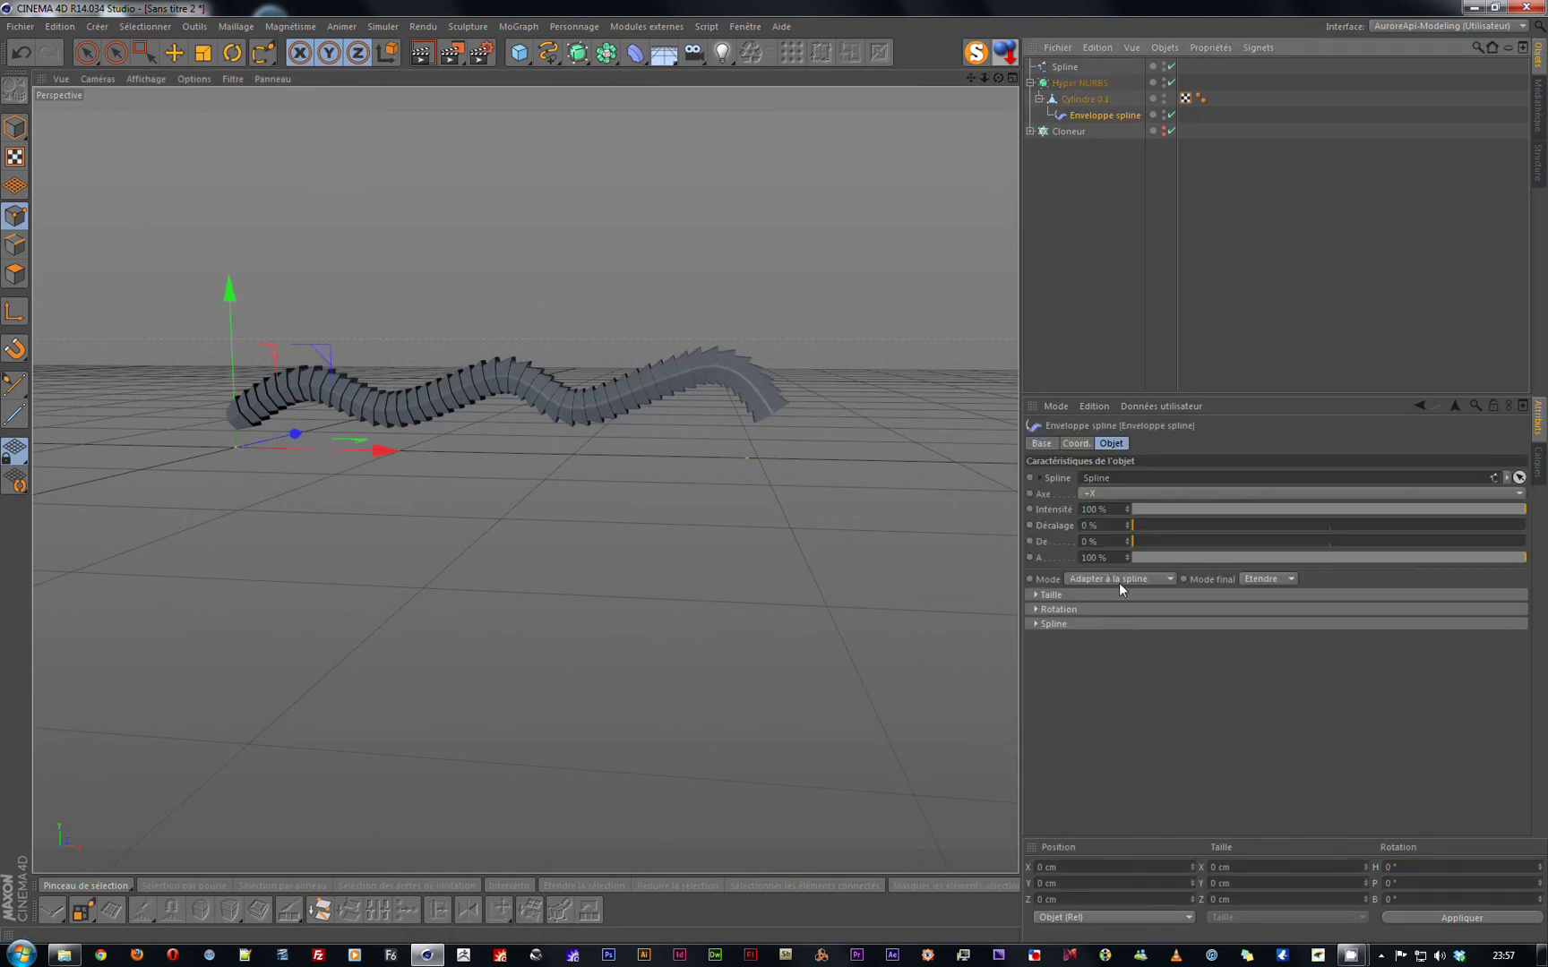
{"action": "left_click", "coordinate": [1065, 66]}
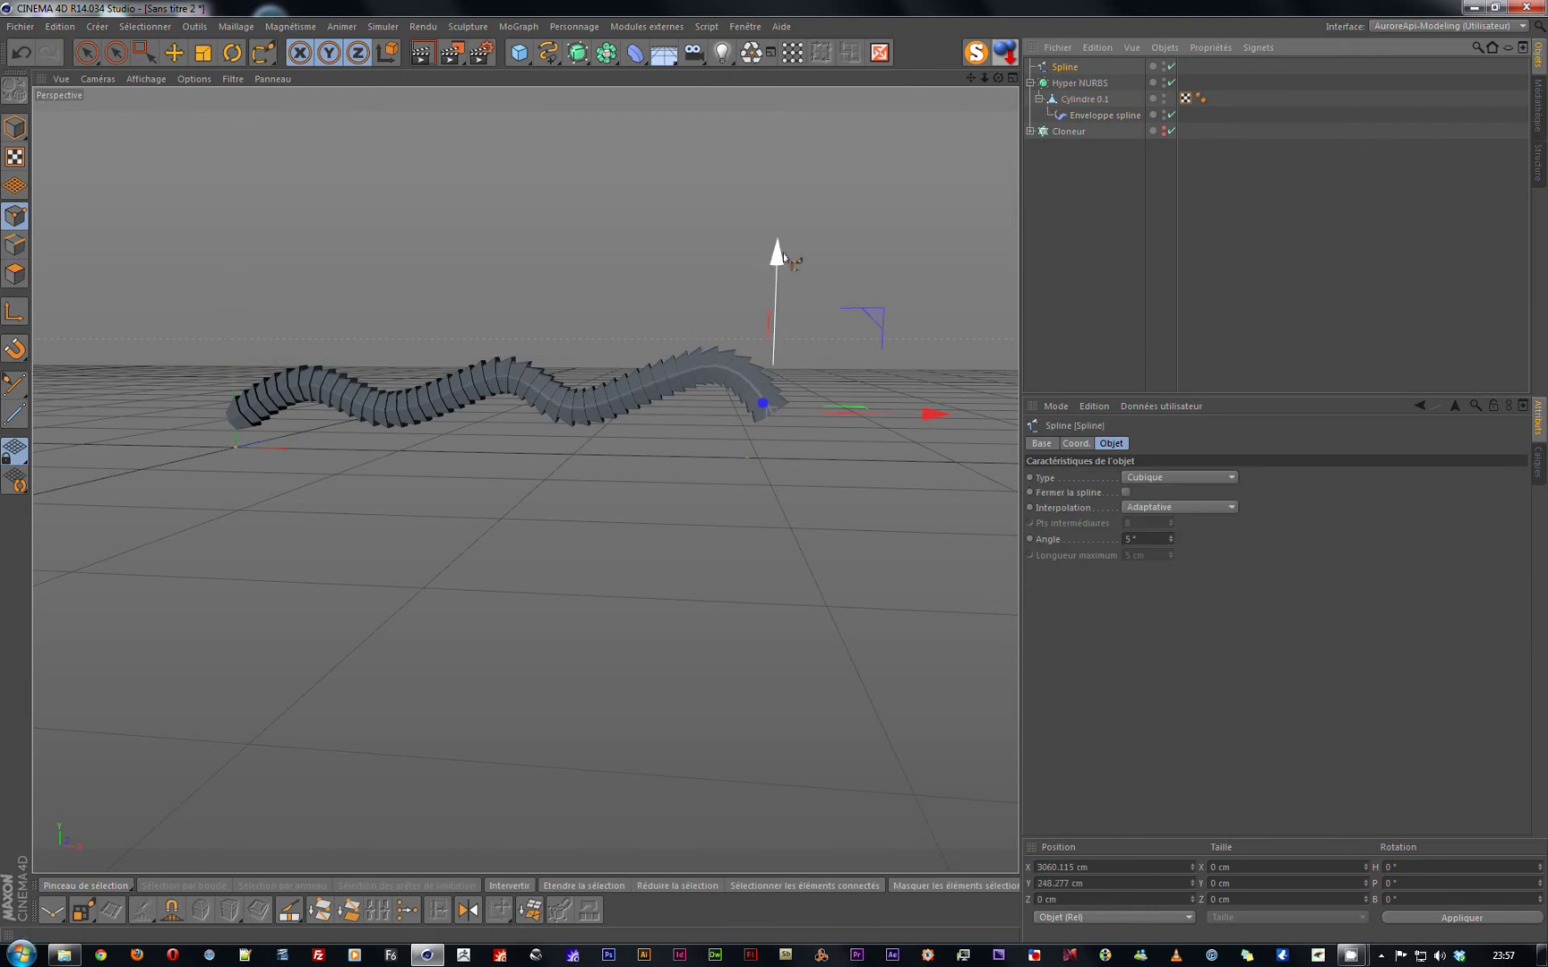
{"action": "left_click_drag", "start_coordinate": [788, 264], "coordinate": [794, 315]}
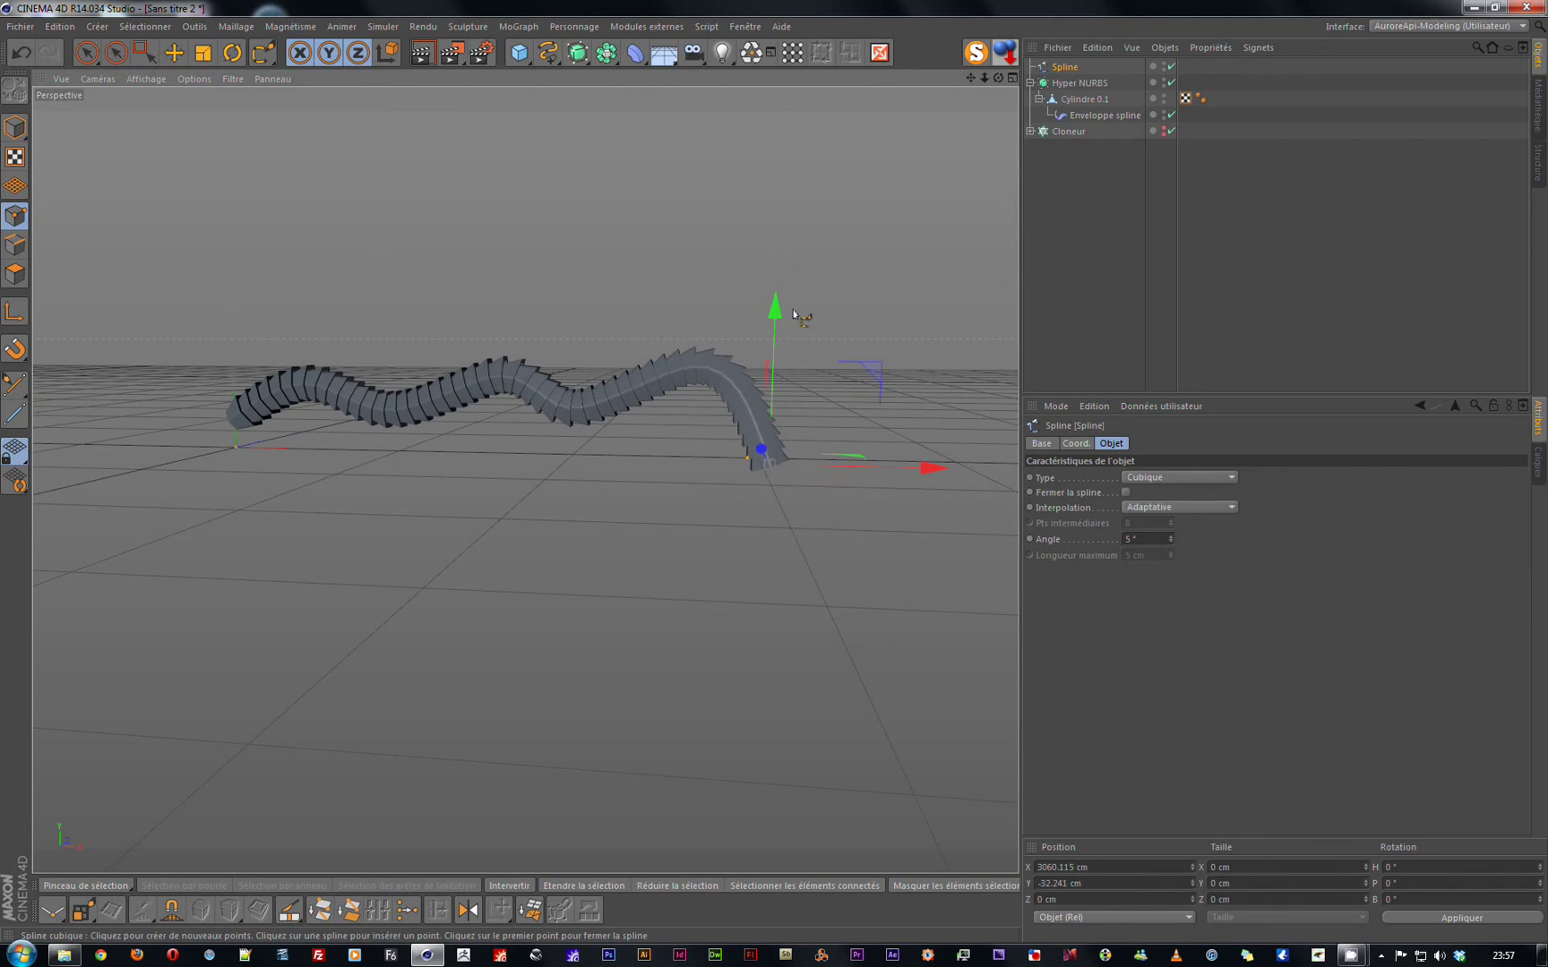
Set the Enveloppe spline deformer's mode to Préserver la longueur.
{"action": "left_click", "coordinate": [1098, 116]}
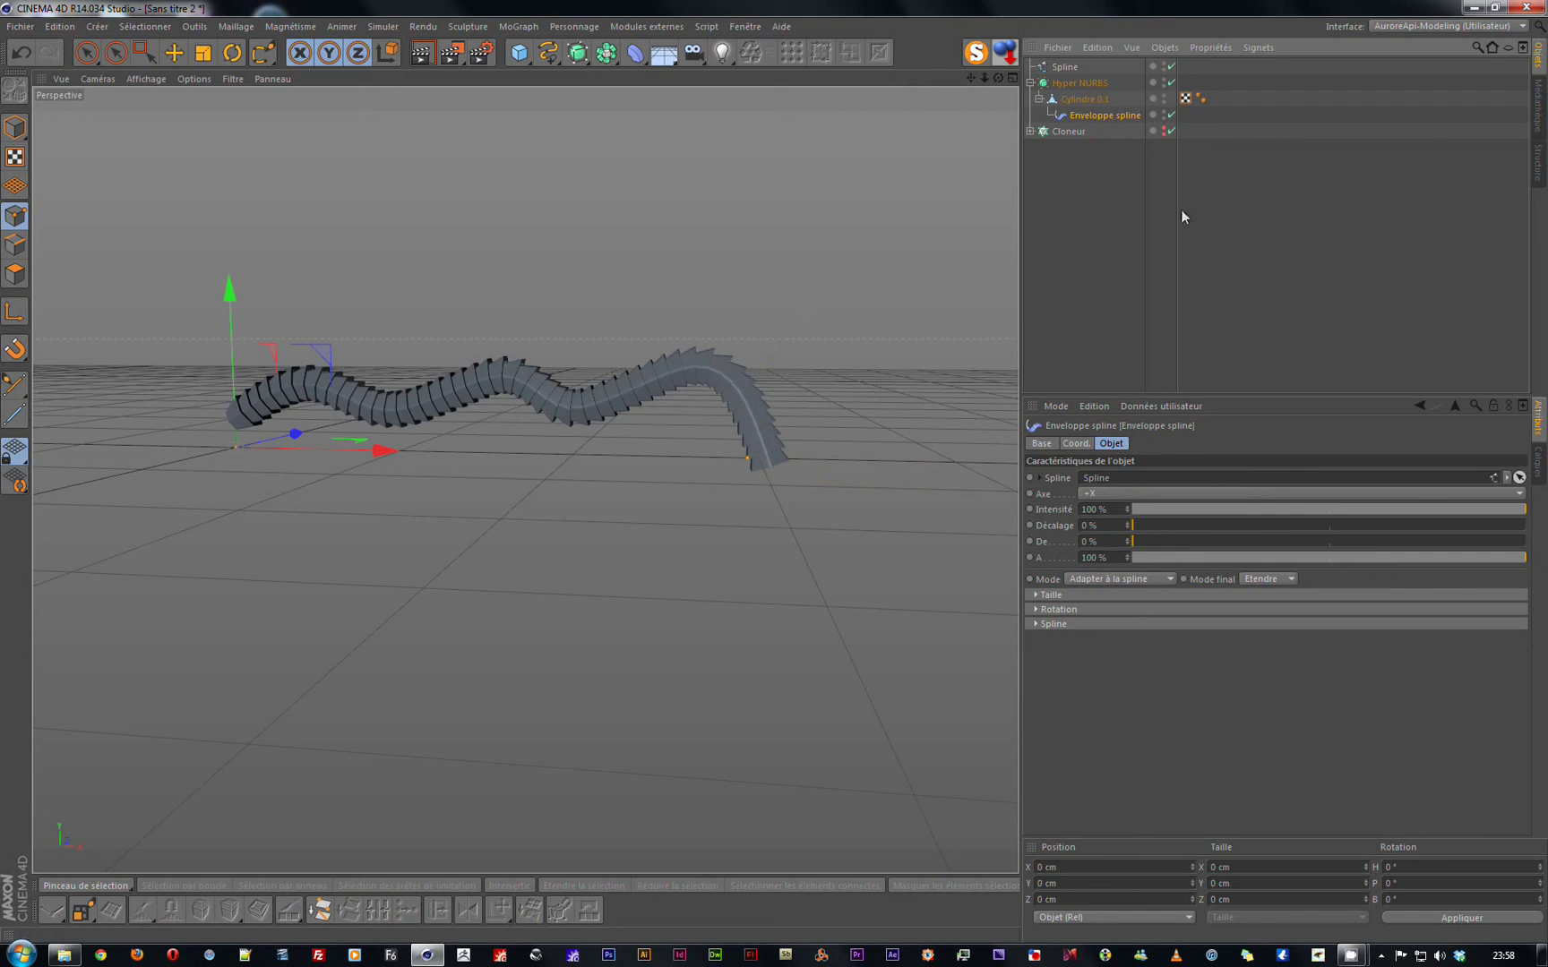
{"action": "left_click", "coordinate": [1134, 579]}
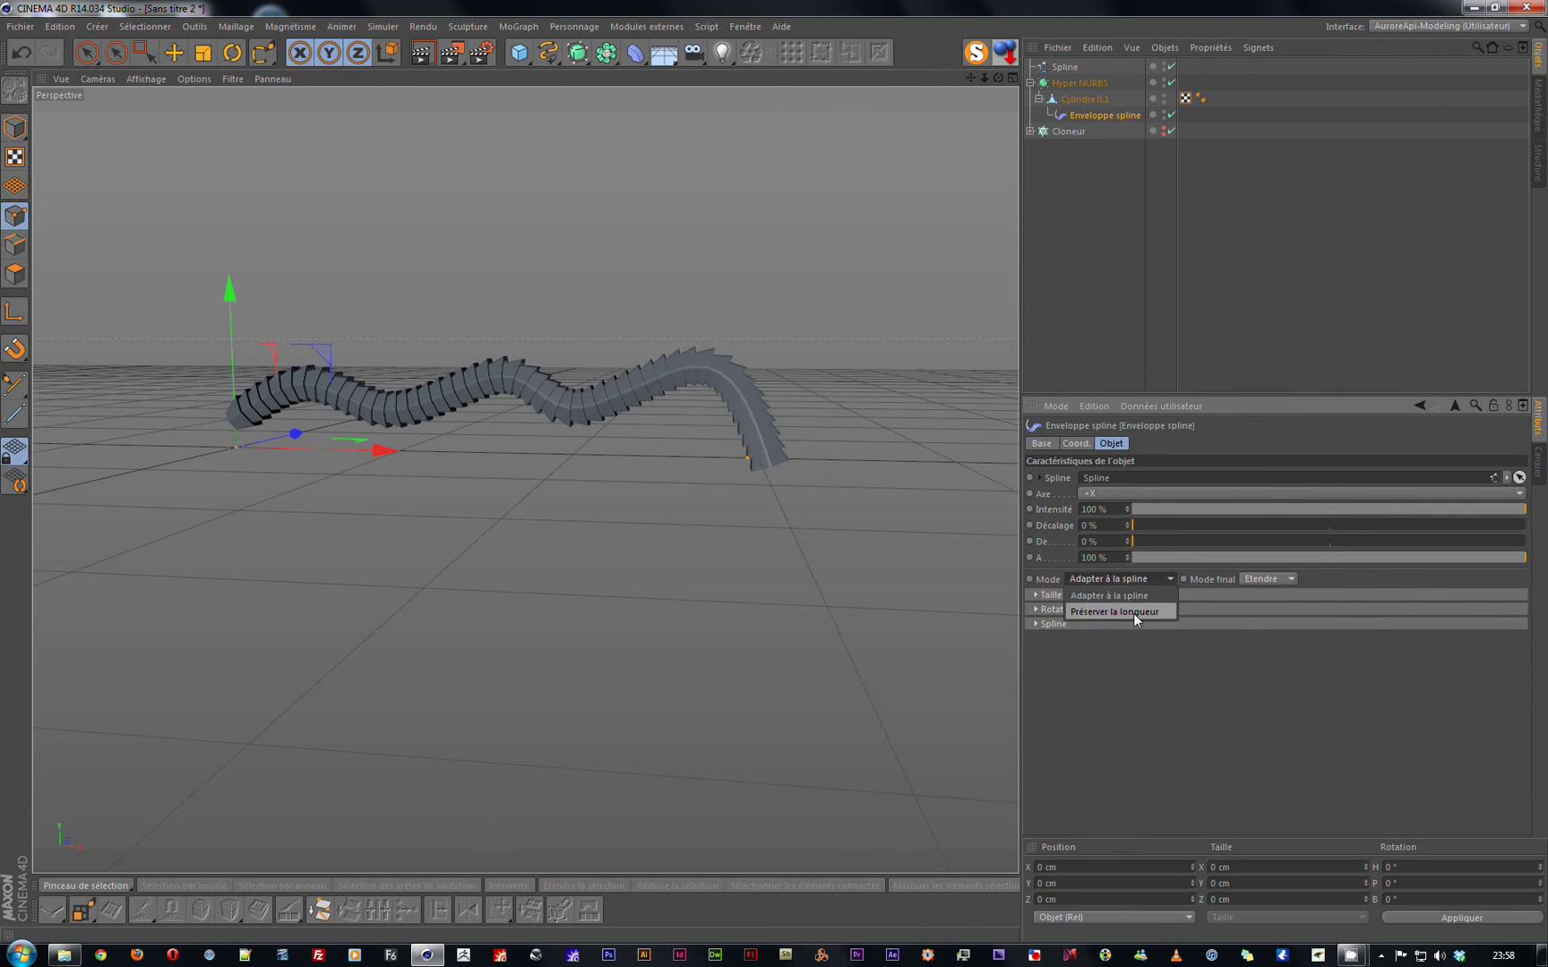
{"action": "left_click", "coordinate": [1132, 612]}
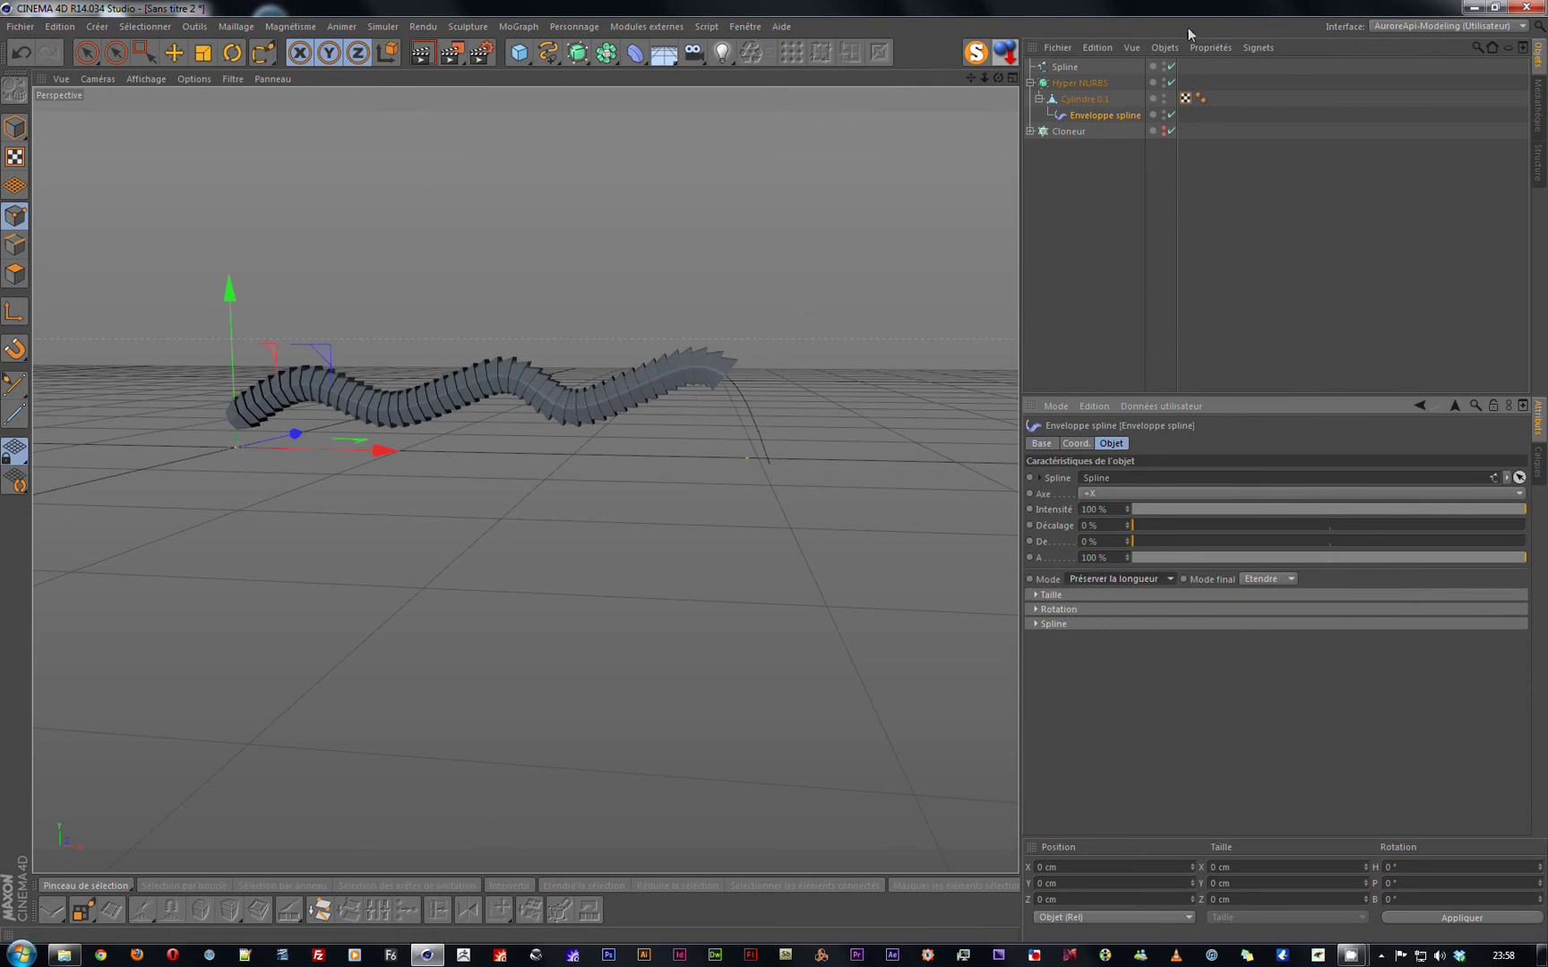
Move the spline's end point to about Y 17 cm and Z -147 cm.
{"action": "left_click", "coordinate": [1065, 68]}
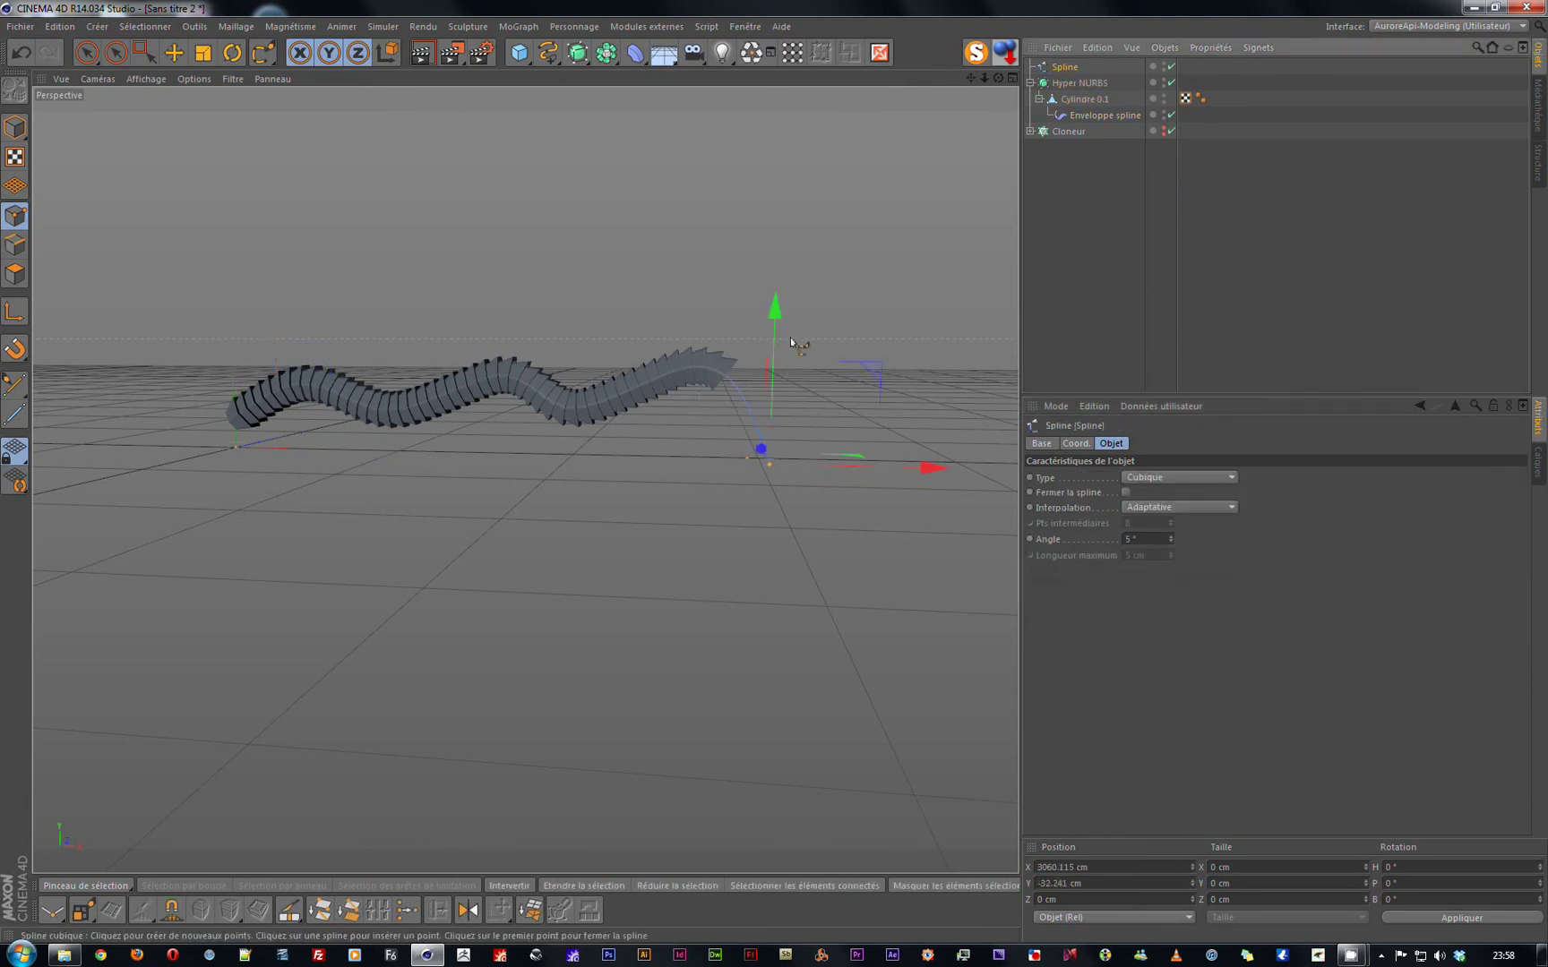
{"action": "left_click_drag", "start_coordinate": [776, 325], "coordinate": [818, 298]}
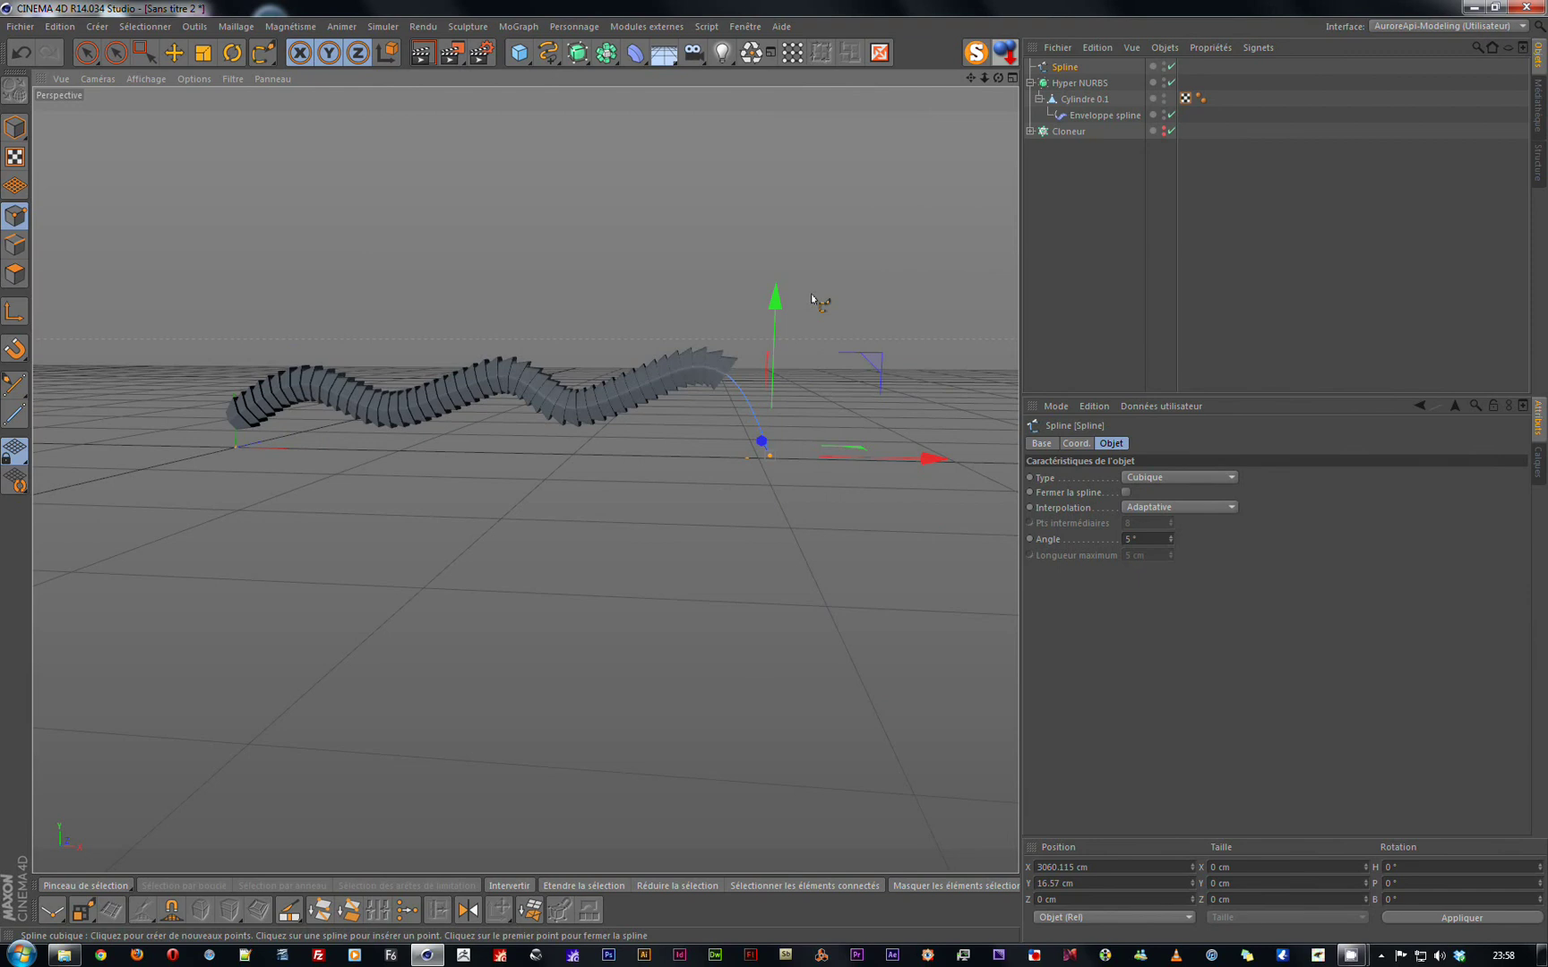
{"action": "left_click_drag", "start_coordinate": [630, 428], "coordinate": [431, 447], "text": "alt"}
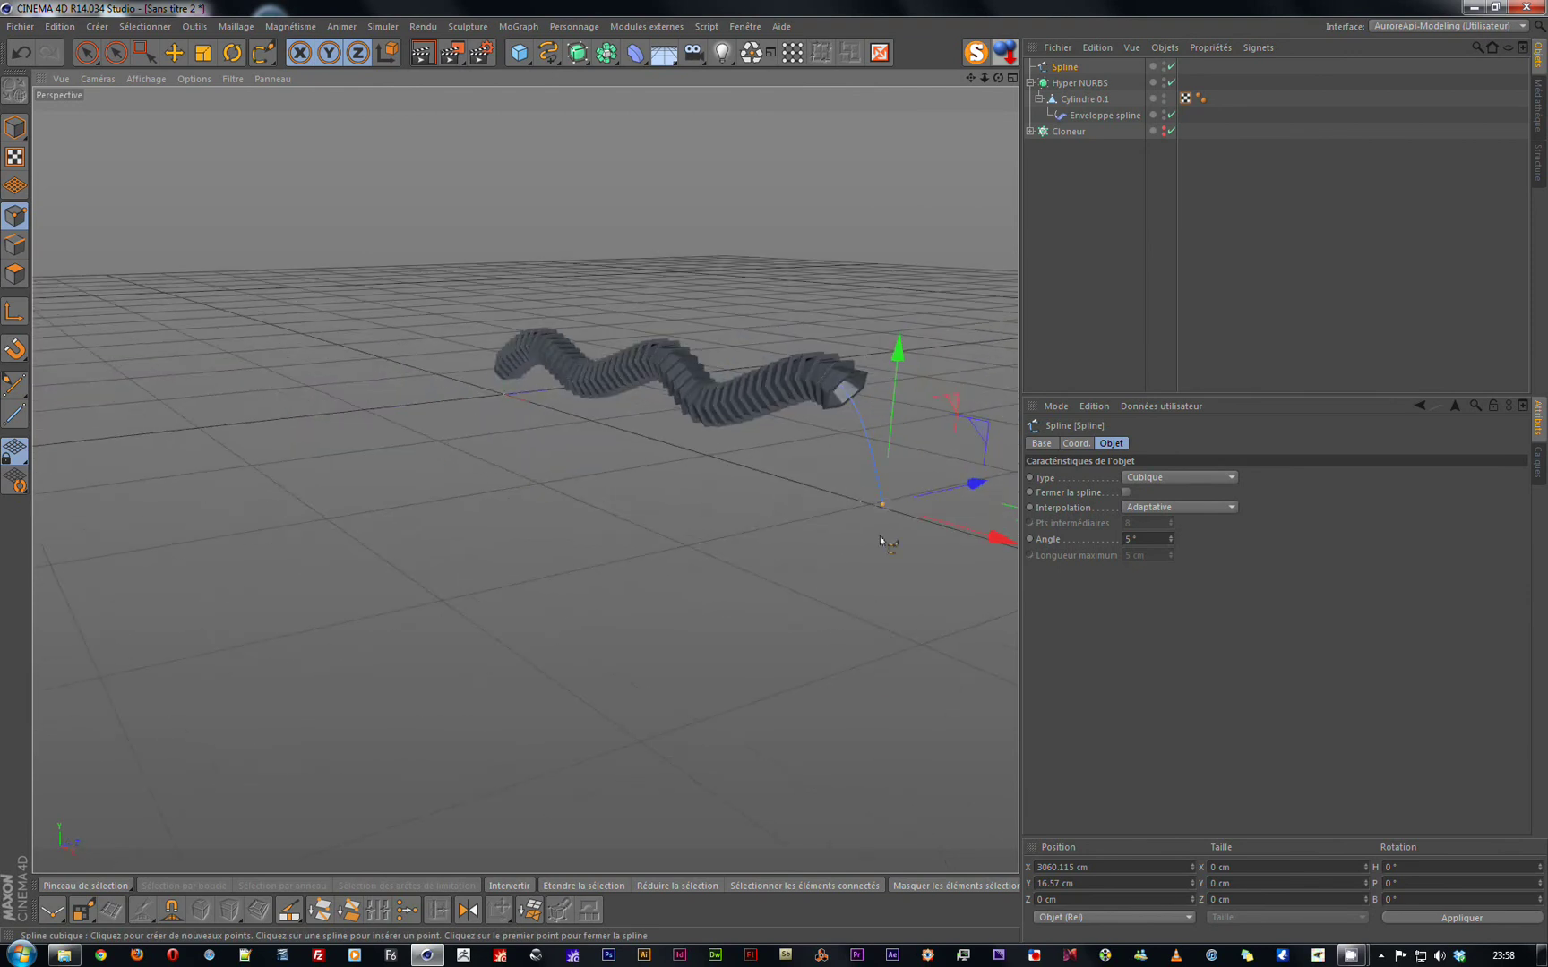
{"action": "left_click_drag", "start_coordinate": [973, 489], "coordinate": [952, 491]}
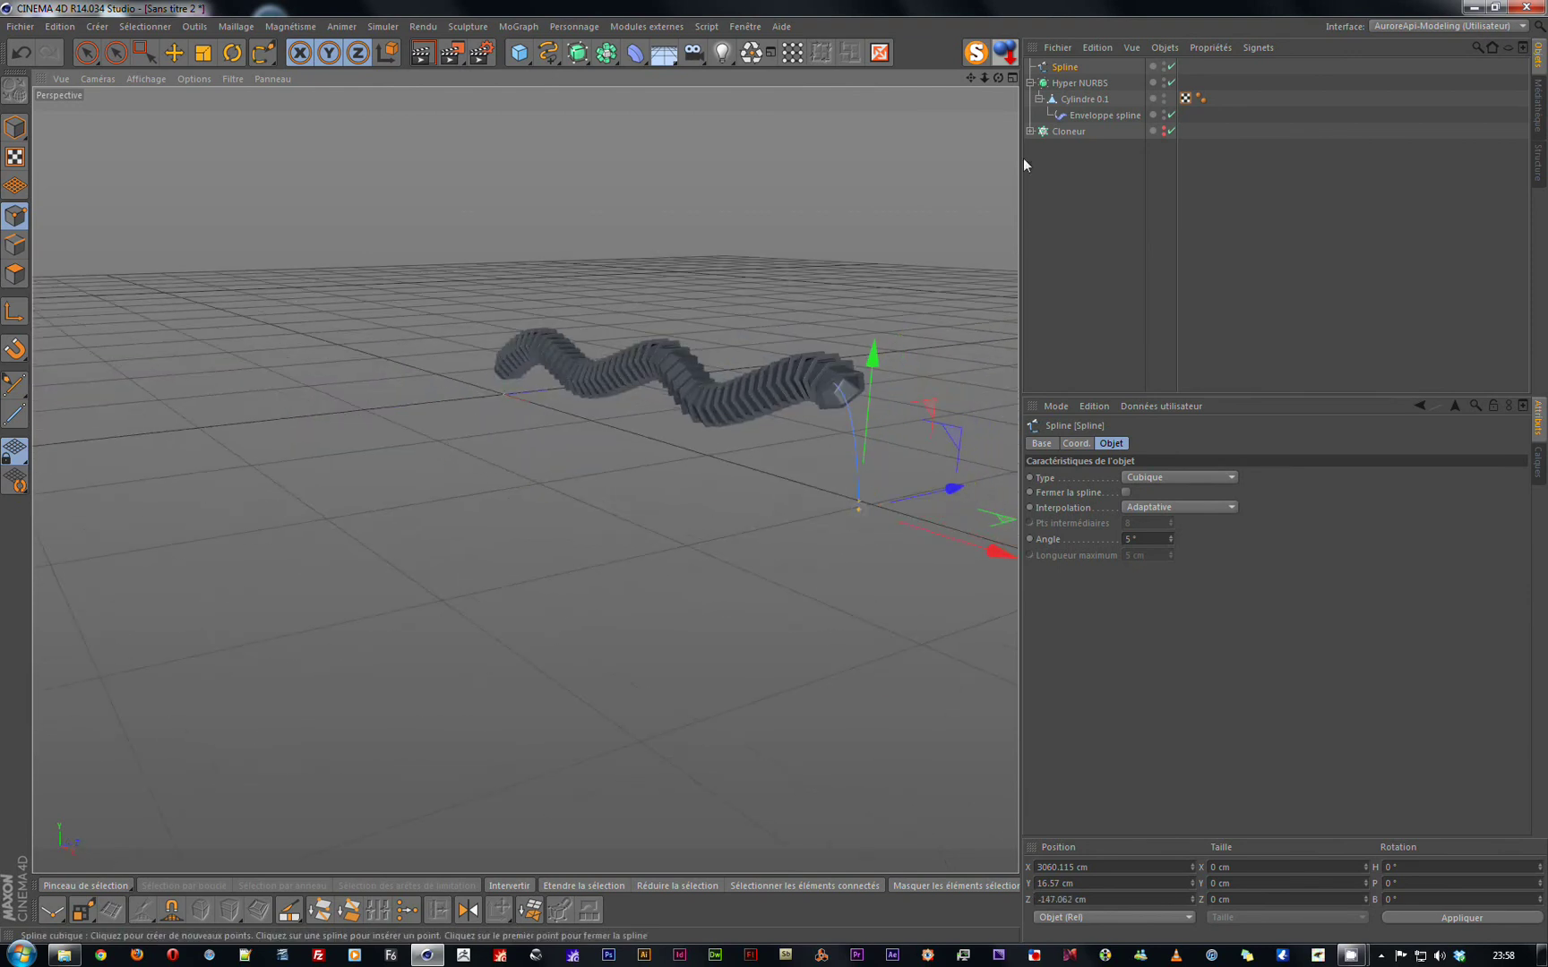
Select the spline's fifth point with the selection brush and move it along Z to about -440 cm.
{"action": "left_click", "coordinate": [96, 58]}
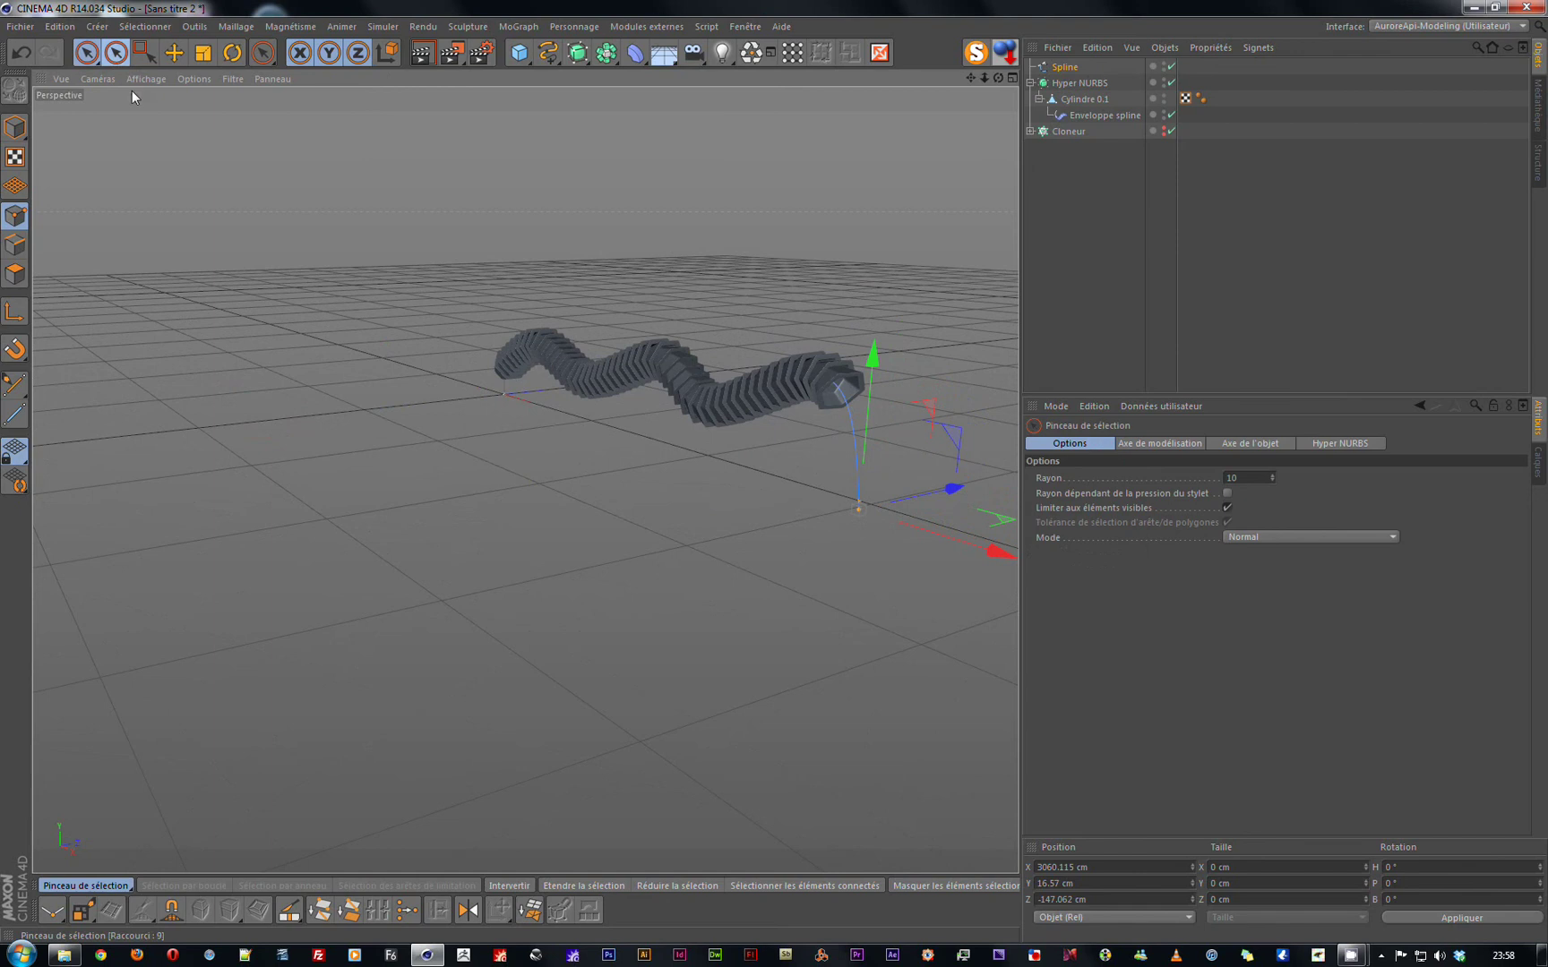
{"action": "left_click", "coordinate": [702, 399]}
{"action": "left_click_drag", "start_coordinate": [828, 400], "coordinate": [655, 459]}
{"action": "left_click_drag", "start_coordinate": [526, 480], "coordinate": [852, 491], "text": "alt"}
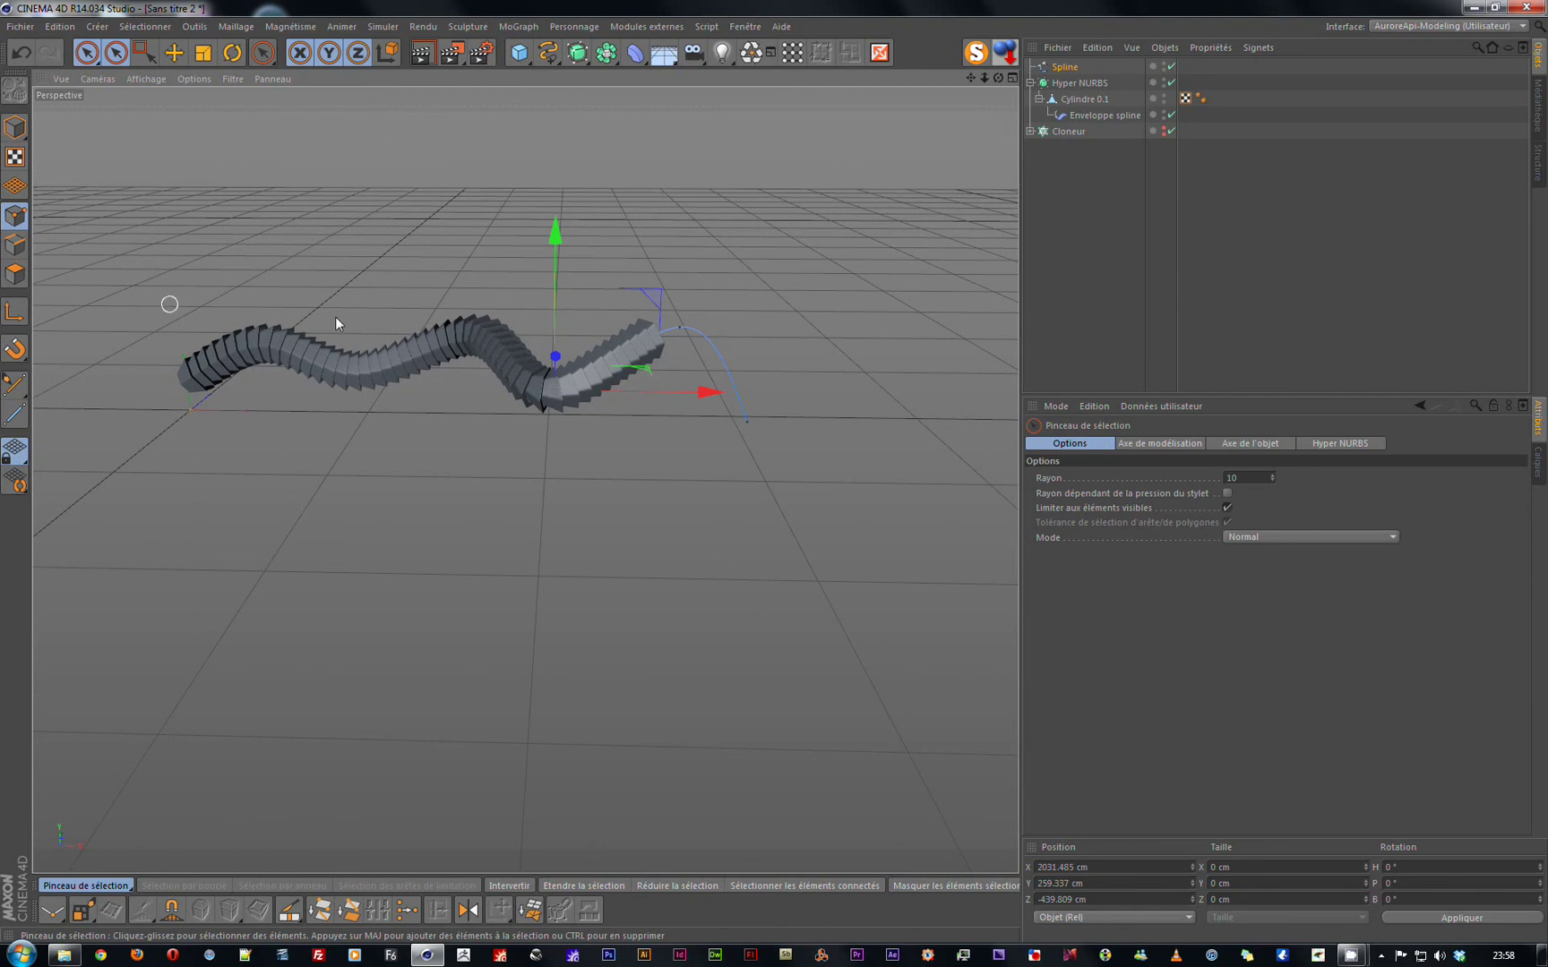